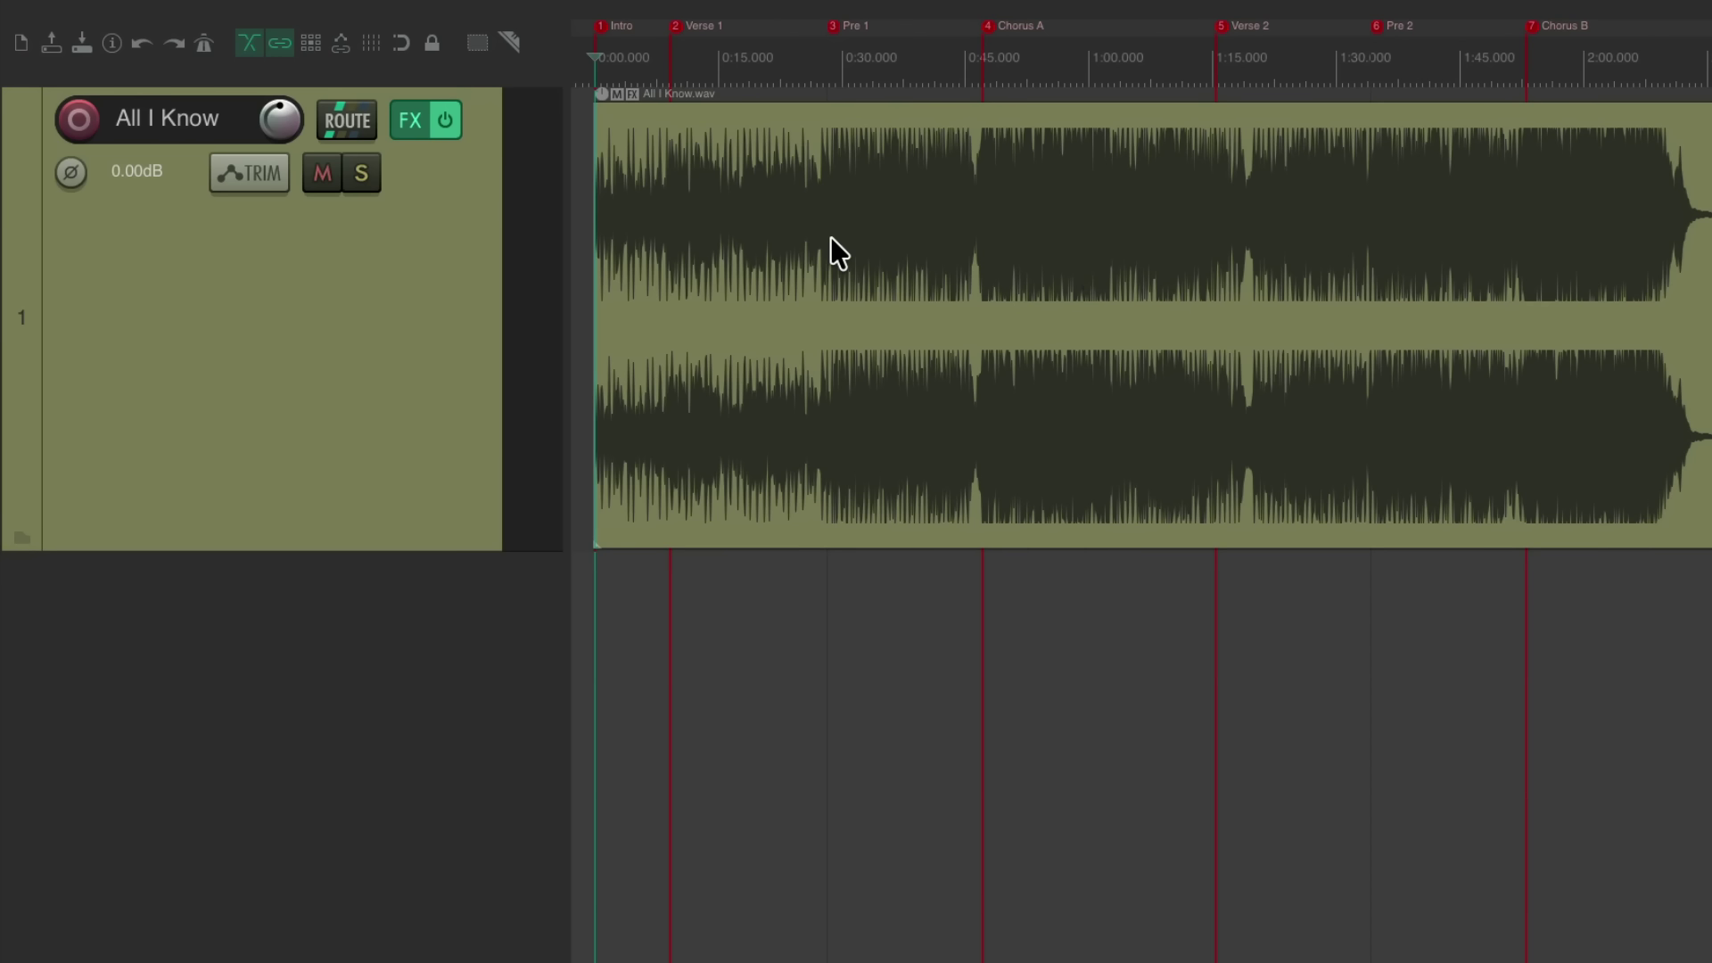
Play the song and inspect The Glue and ReaLimit on the All I Know track's effects chain
{"action": "key", "text": "space"}
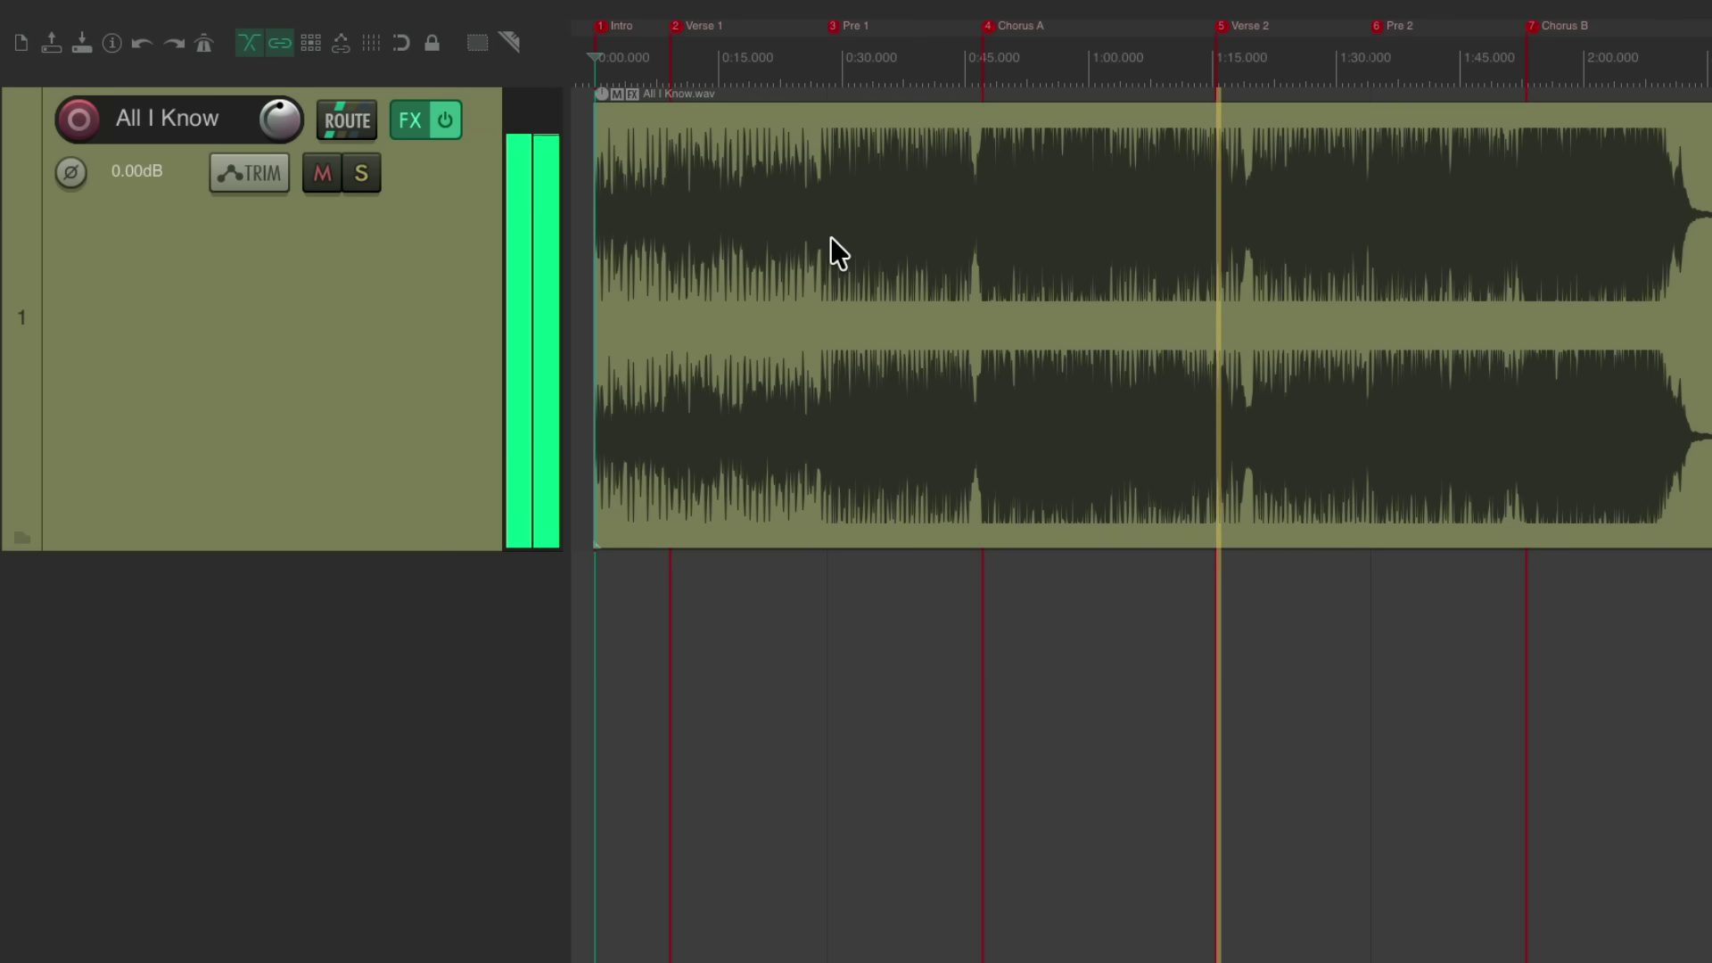
{"action": "key", "text": "space"}
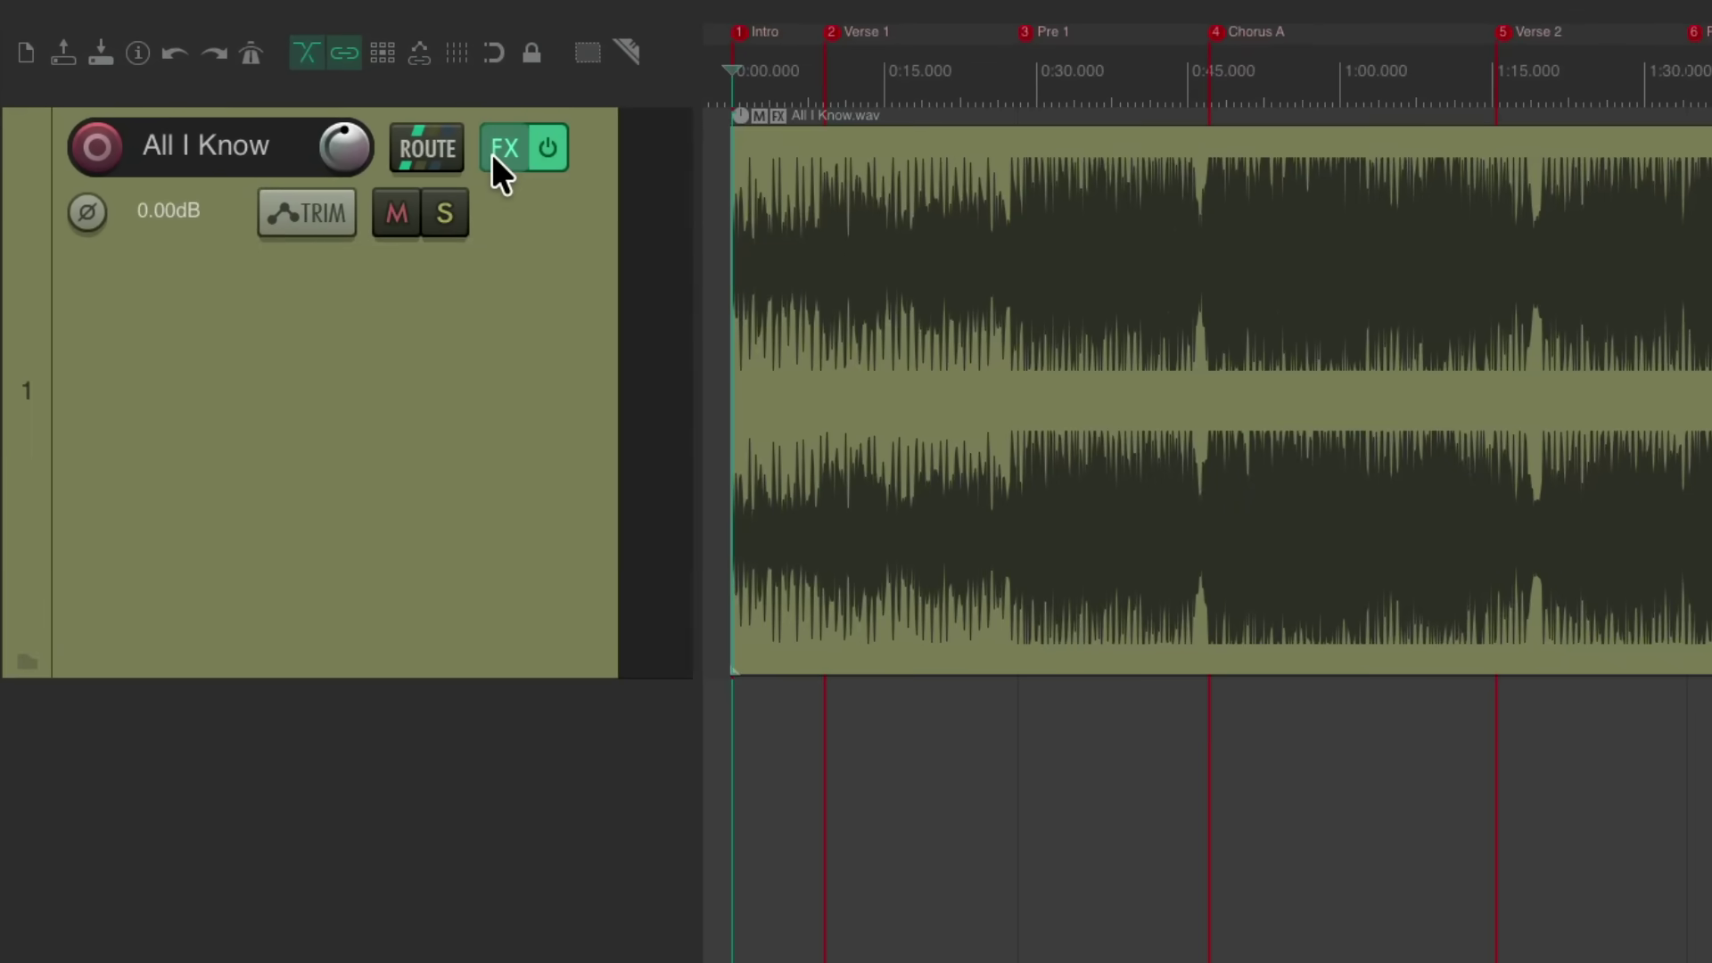
{"action": "left_click", "coordinate": [401, 126]}
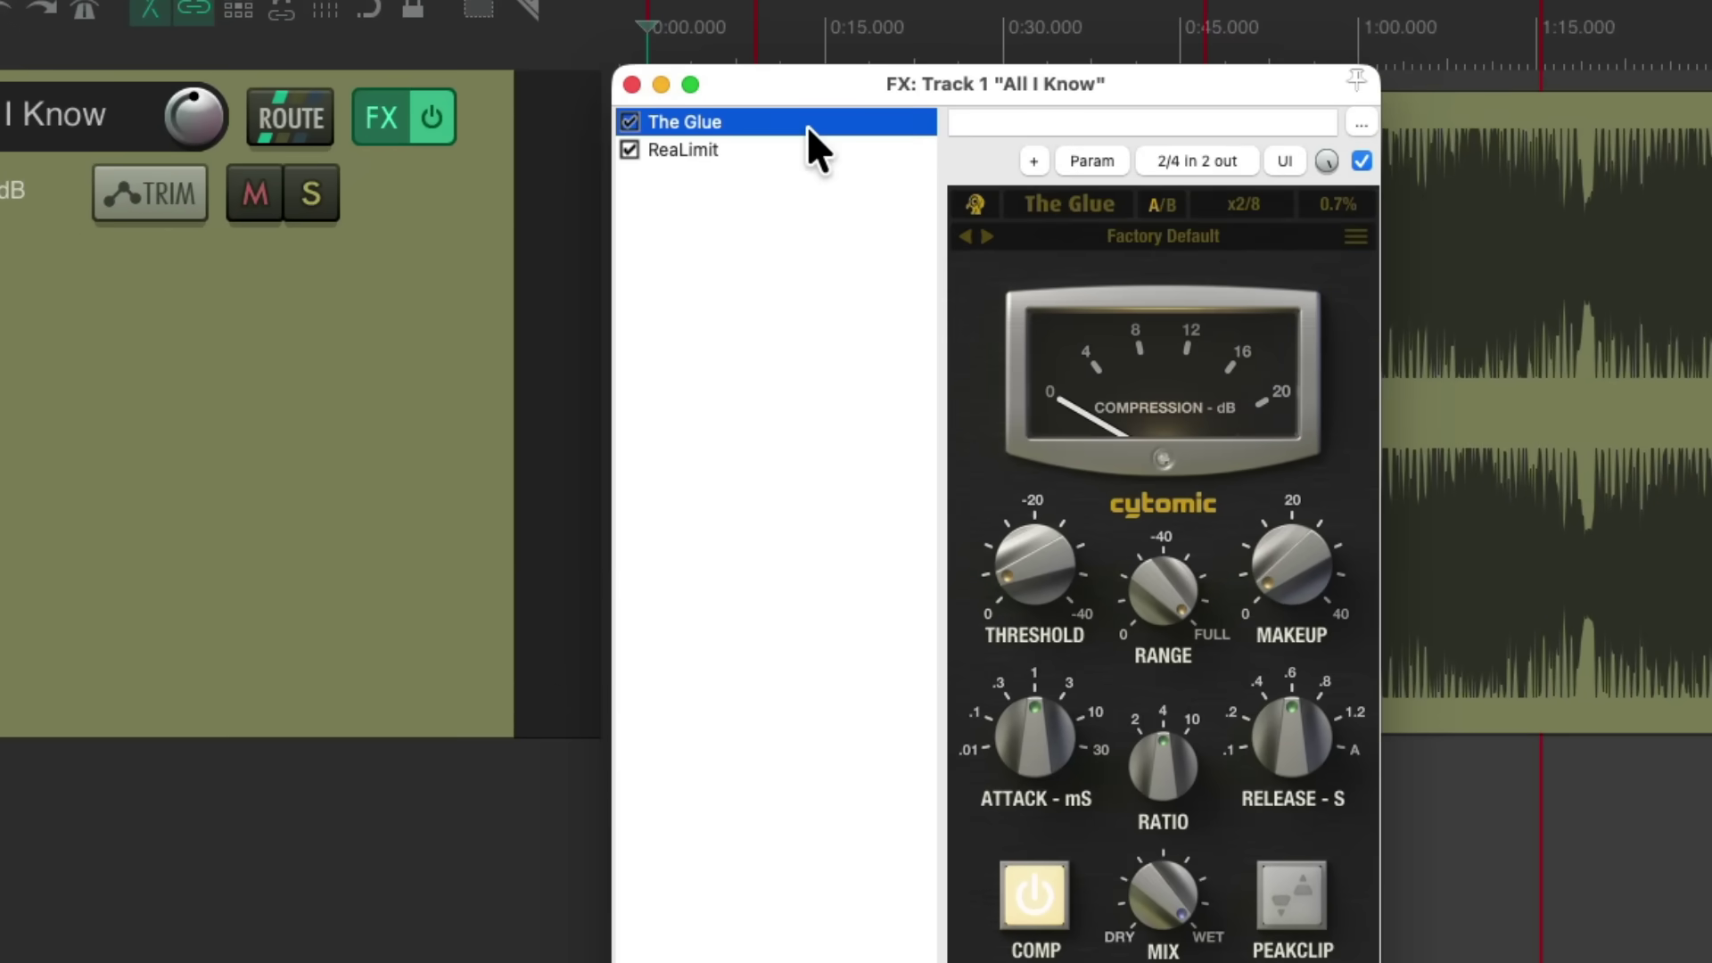
{"action": "left_click", "coordinate": [810, 149]}
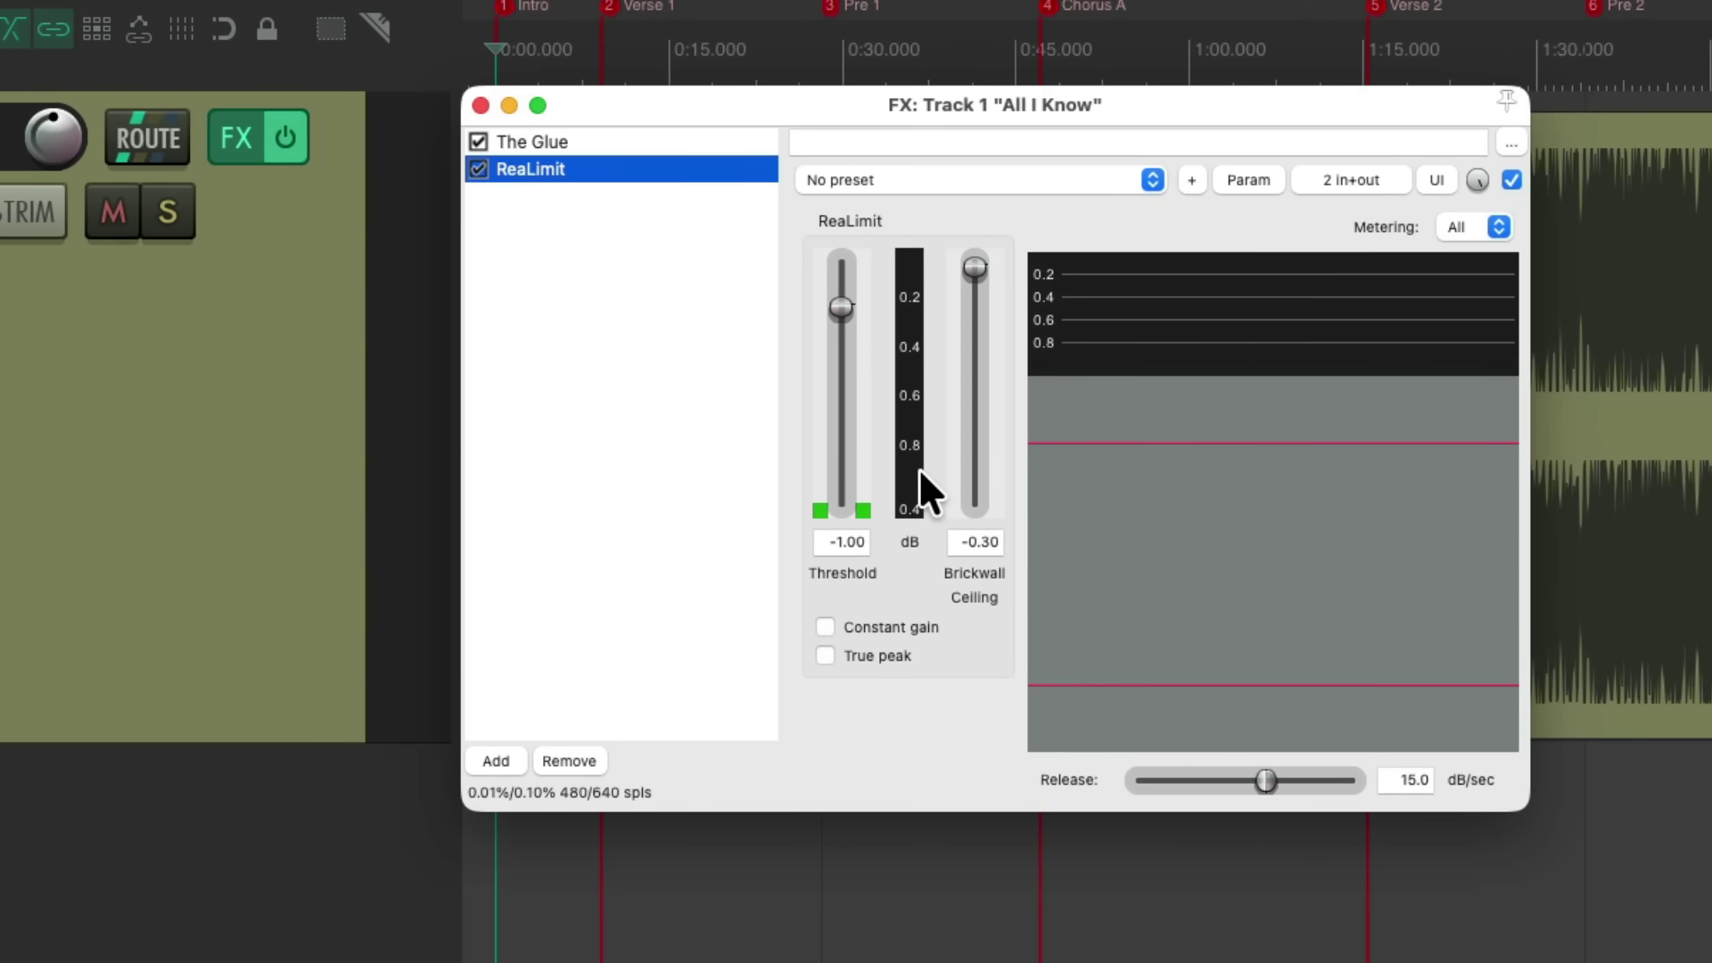
{"action": "key", "text": "space"}
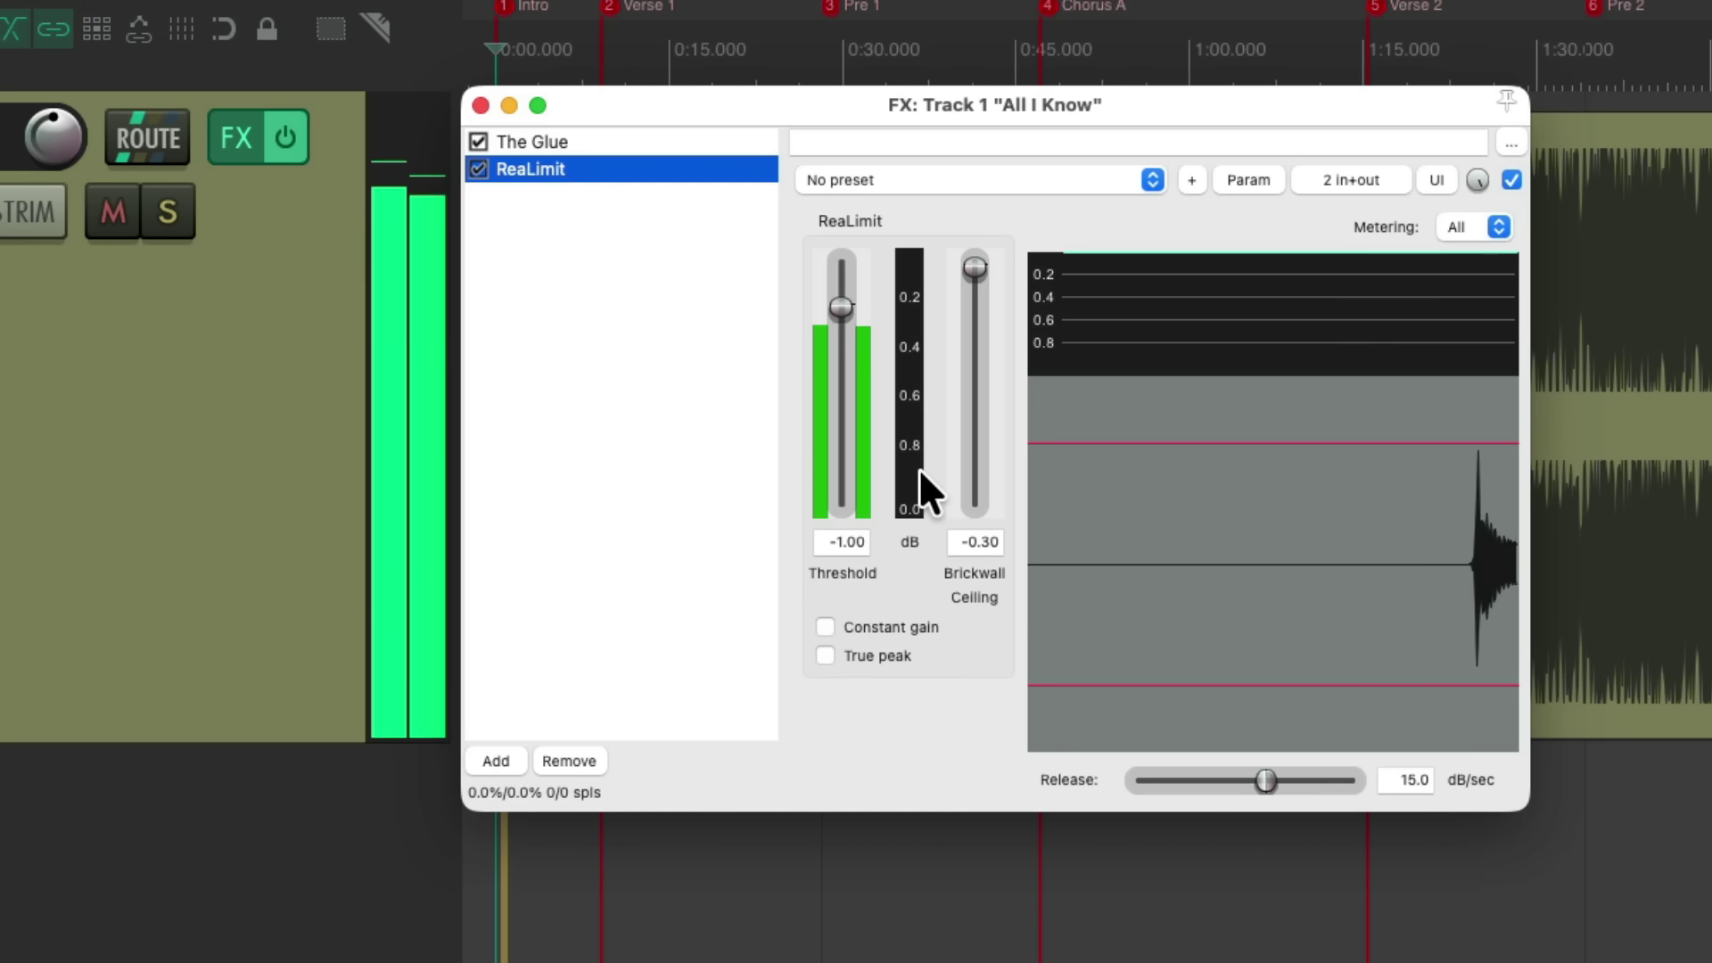
{"action": "left_click", "coordinate": [658, 142]}
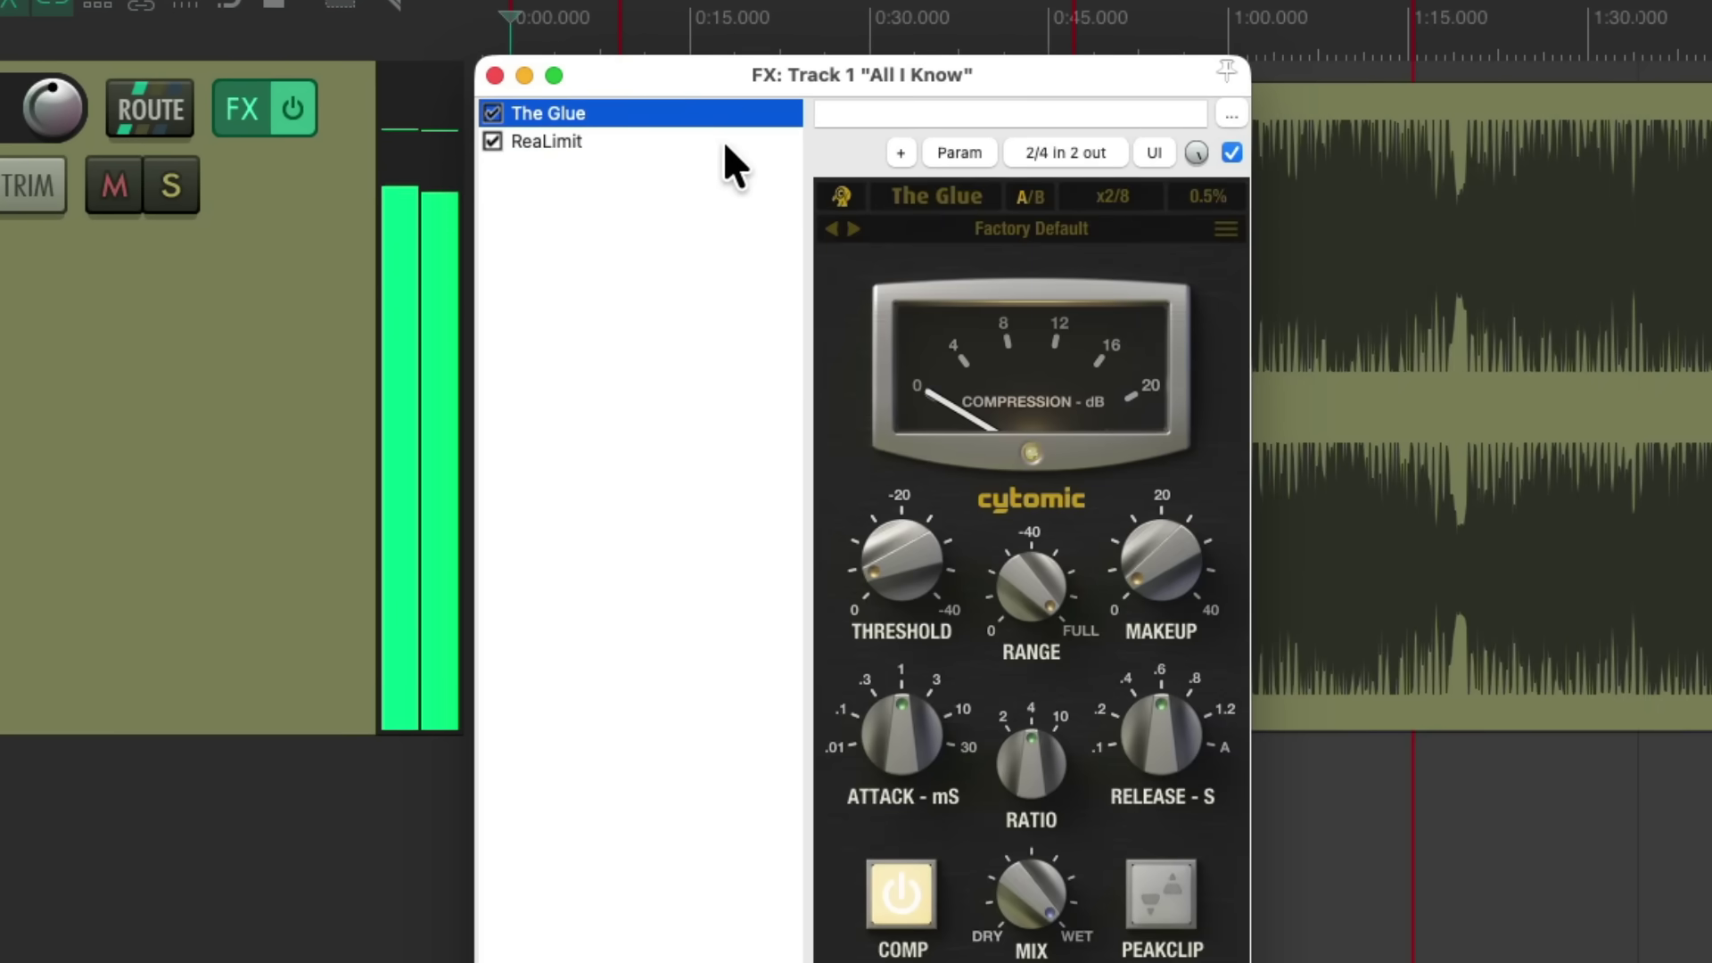
{"action": "left_click", "coordinate": [722, 148]}
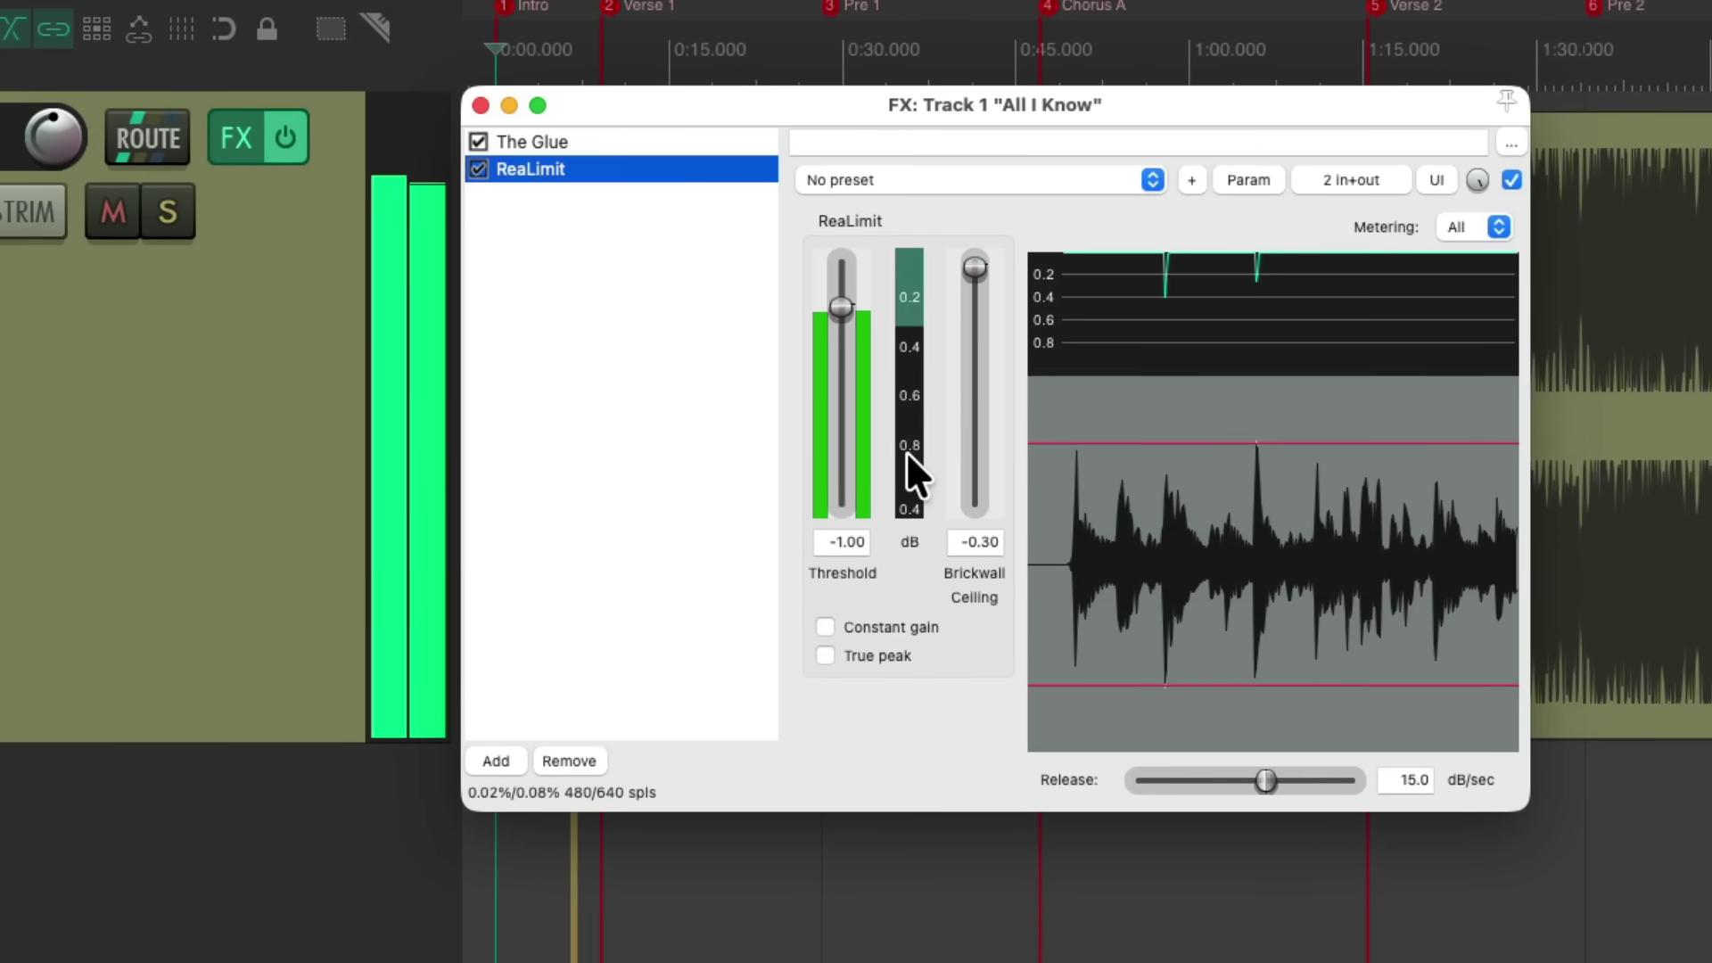
{"action": "key", "text": "space"}
{"action": "left_click", "coordinate": [478, 104]}
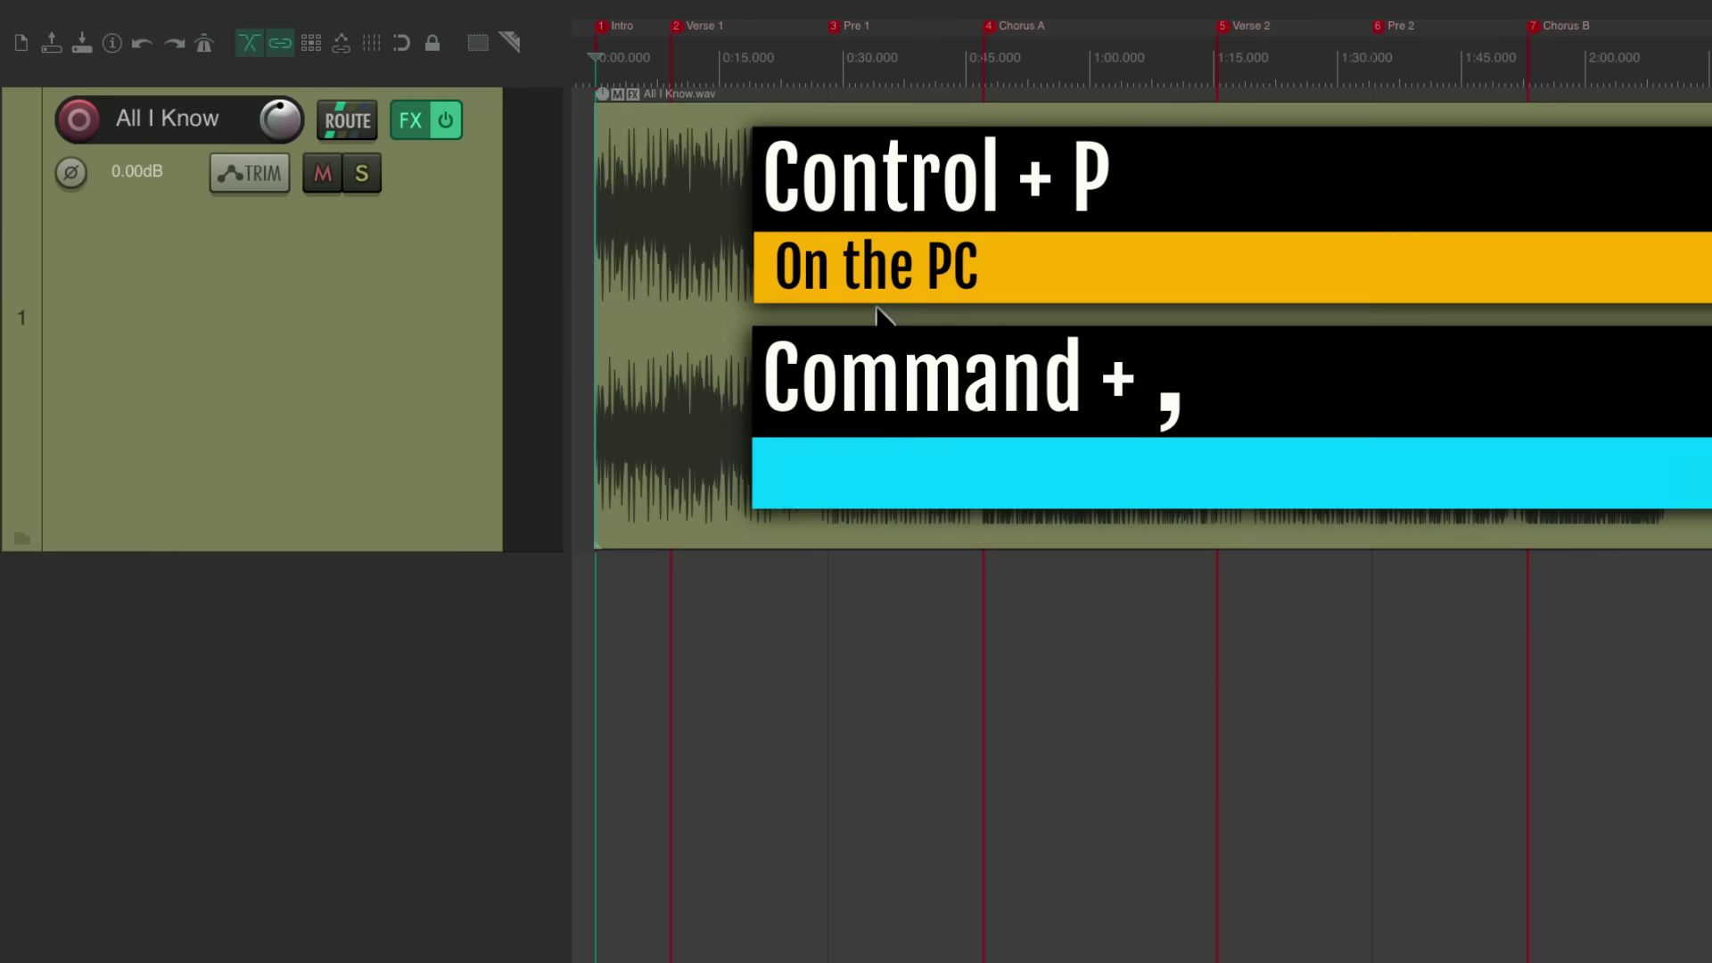
Review the default media item fade preferences and test-drag the song audio, leaving it in place
{"action": "key", "text": "super+comma"}
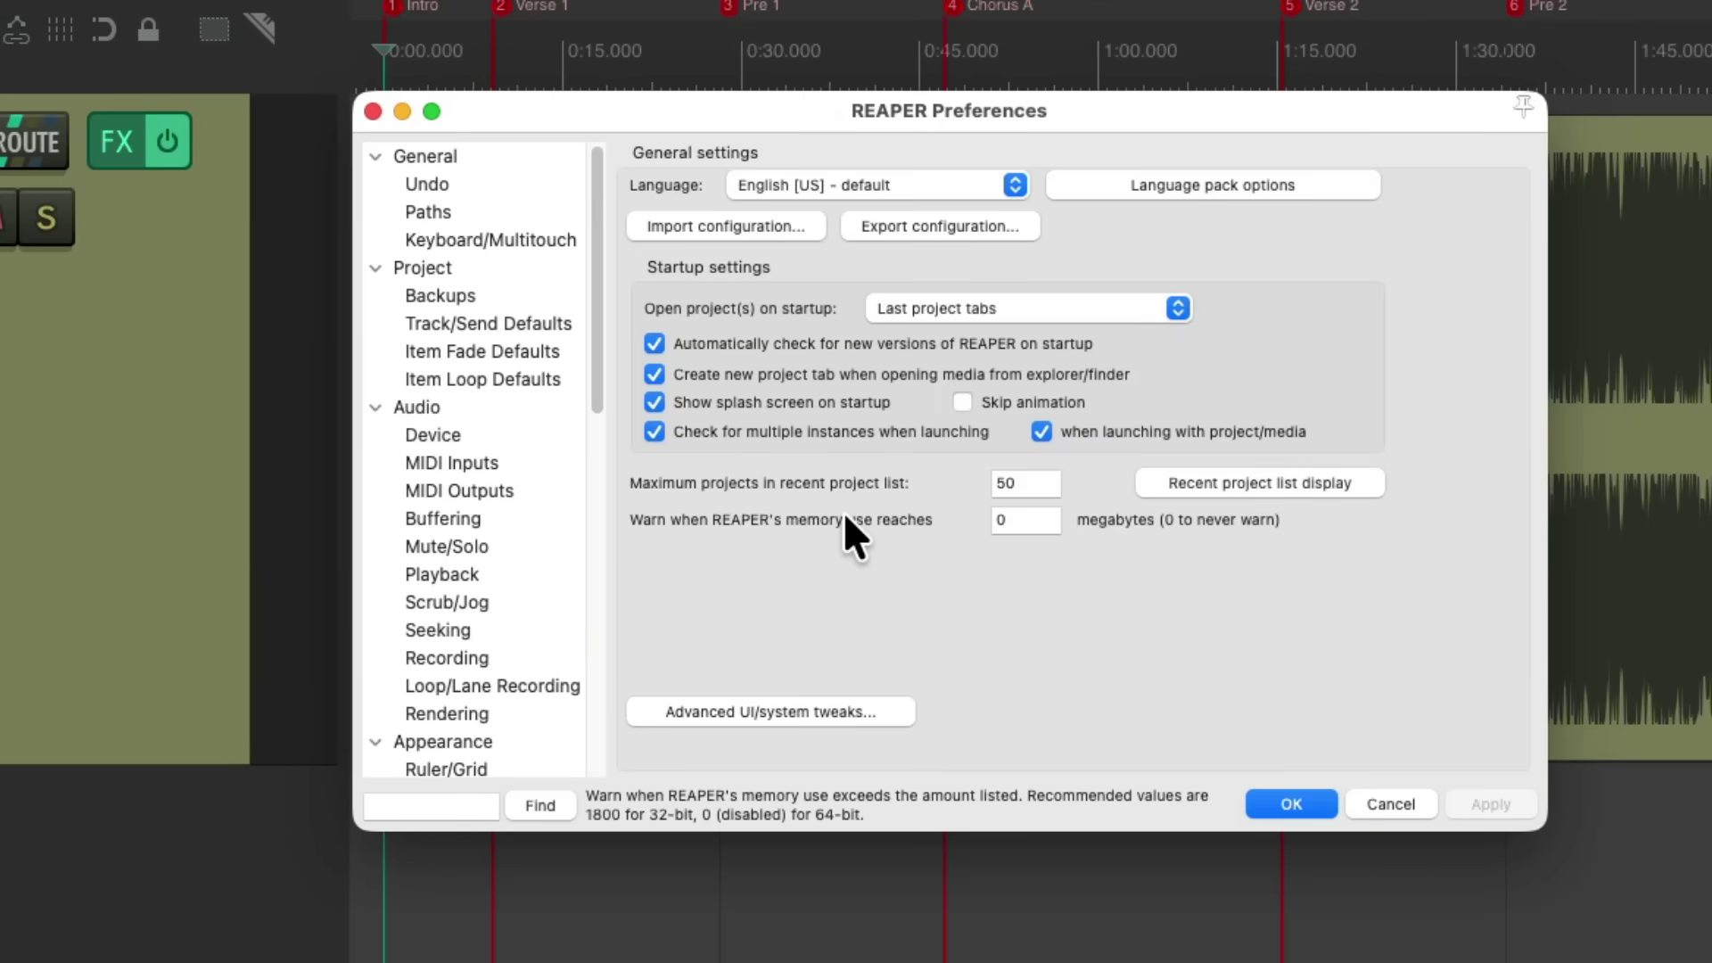
{"action": "left_click", "coordinate": [553, 353]}
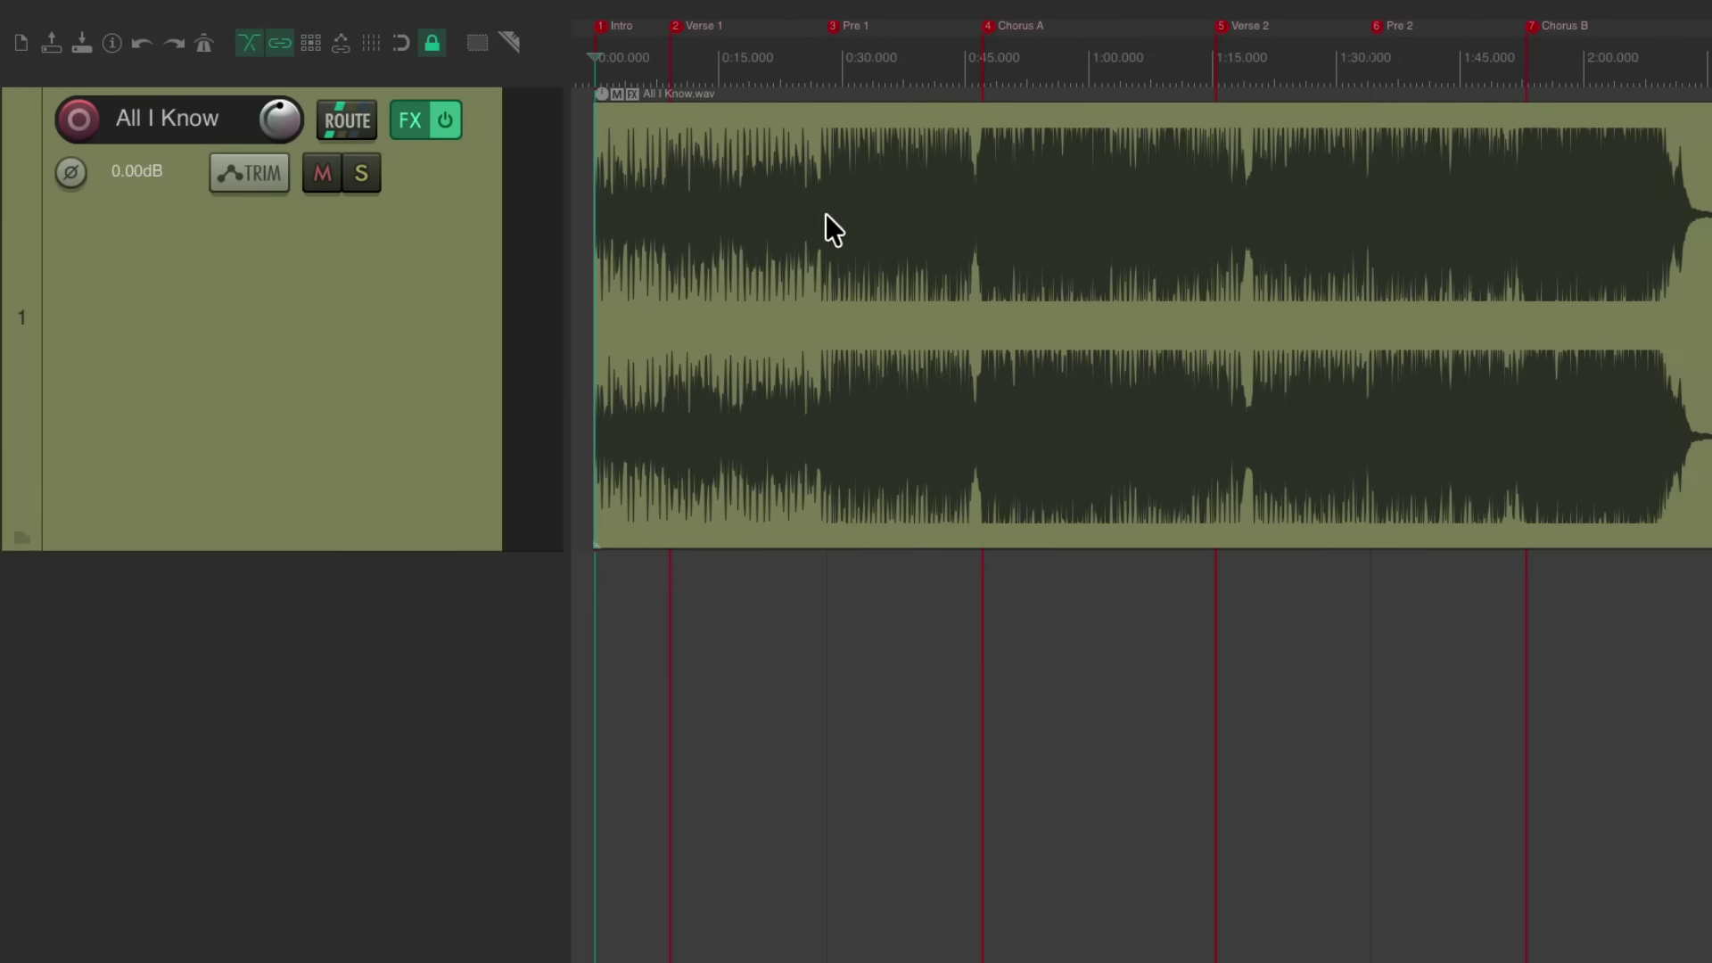
{"action": "left_click_drag", "start_coordinate": [791, 214], "coordinate": [853, 189]}
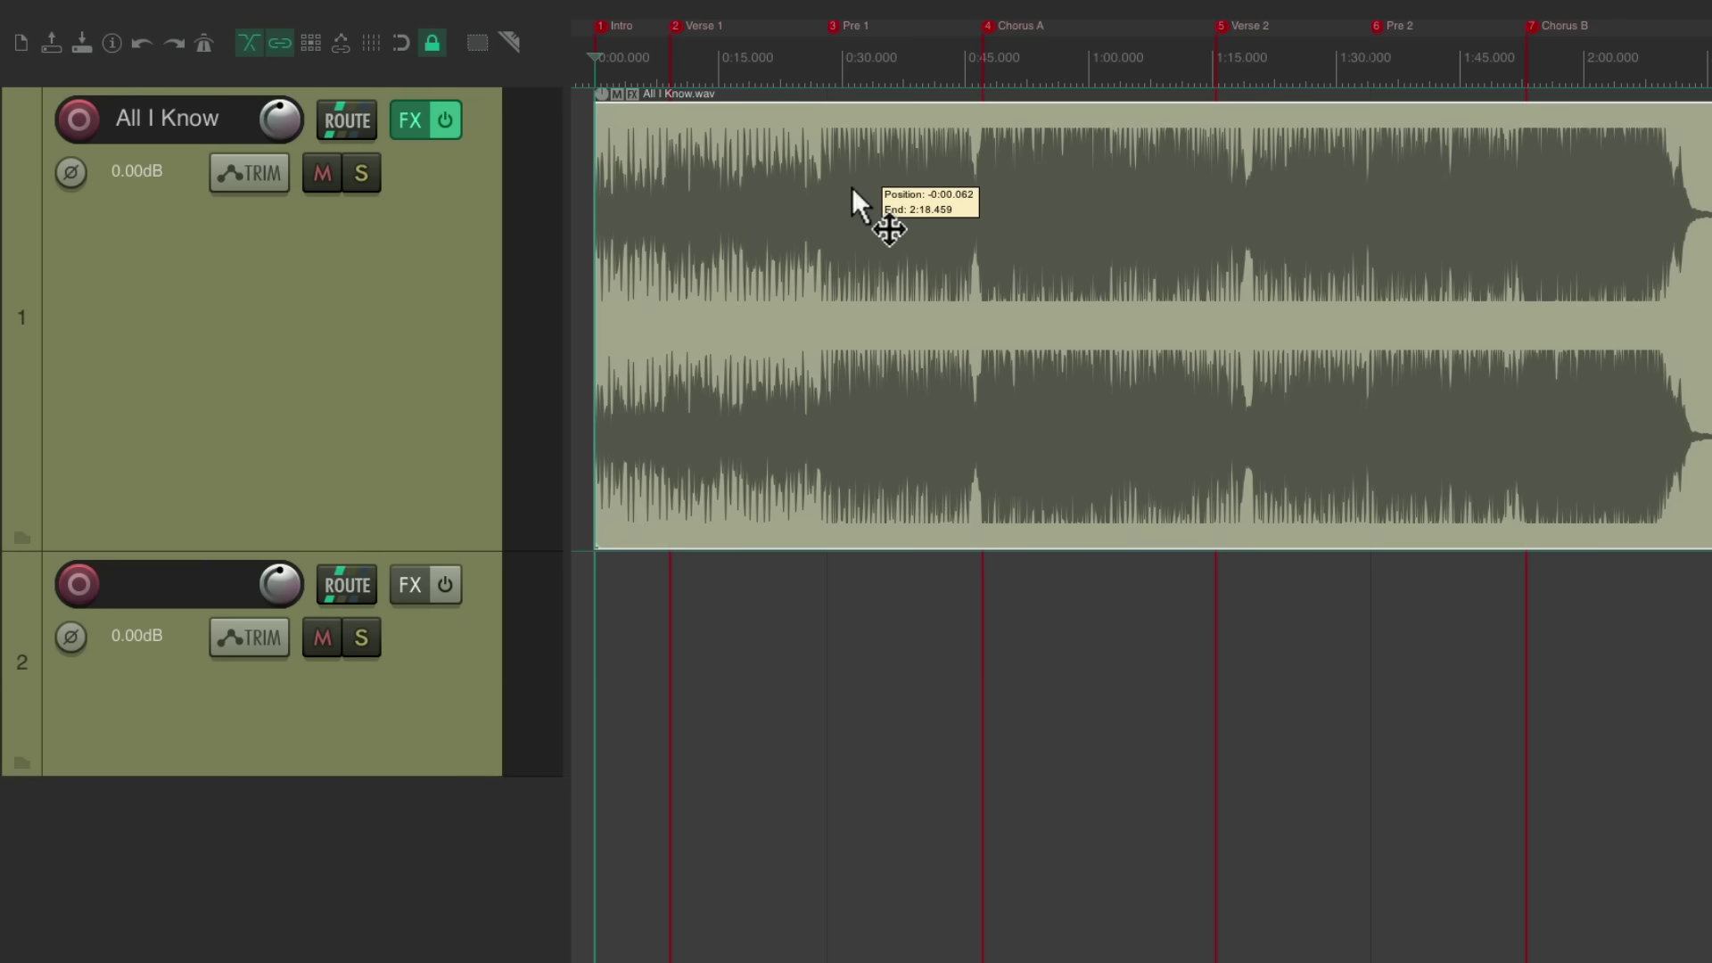
{"action": "left_click_drag", "start_coordinate": [853, 185], "coordinate": [851, 184]}
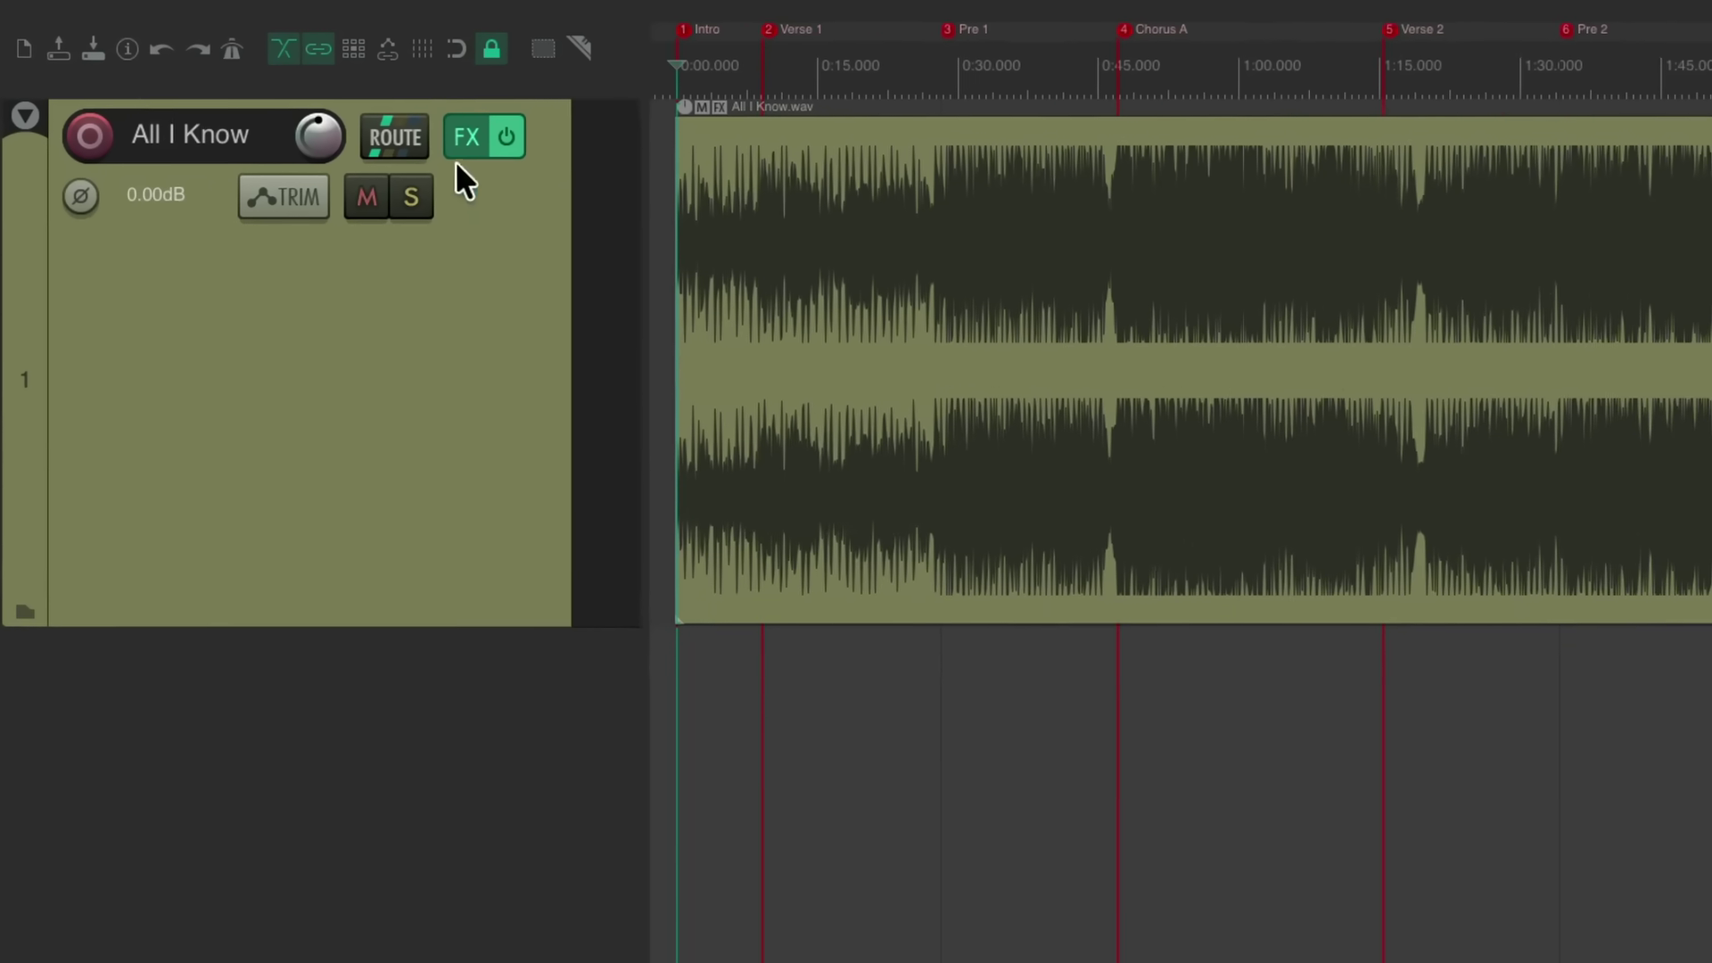
Recheck The Glue and ReaLimit settings on the folder track's effects chain
{"action": "left_click", "coordinate": [403, 117]}
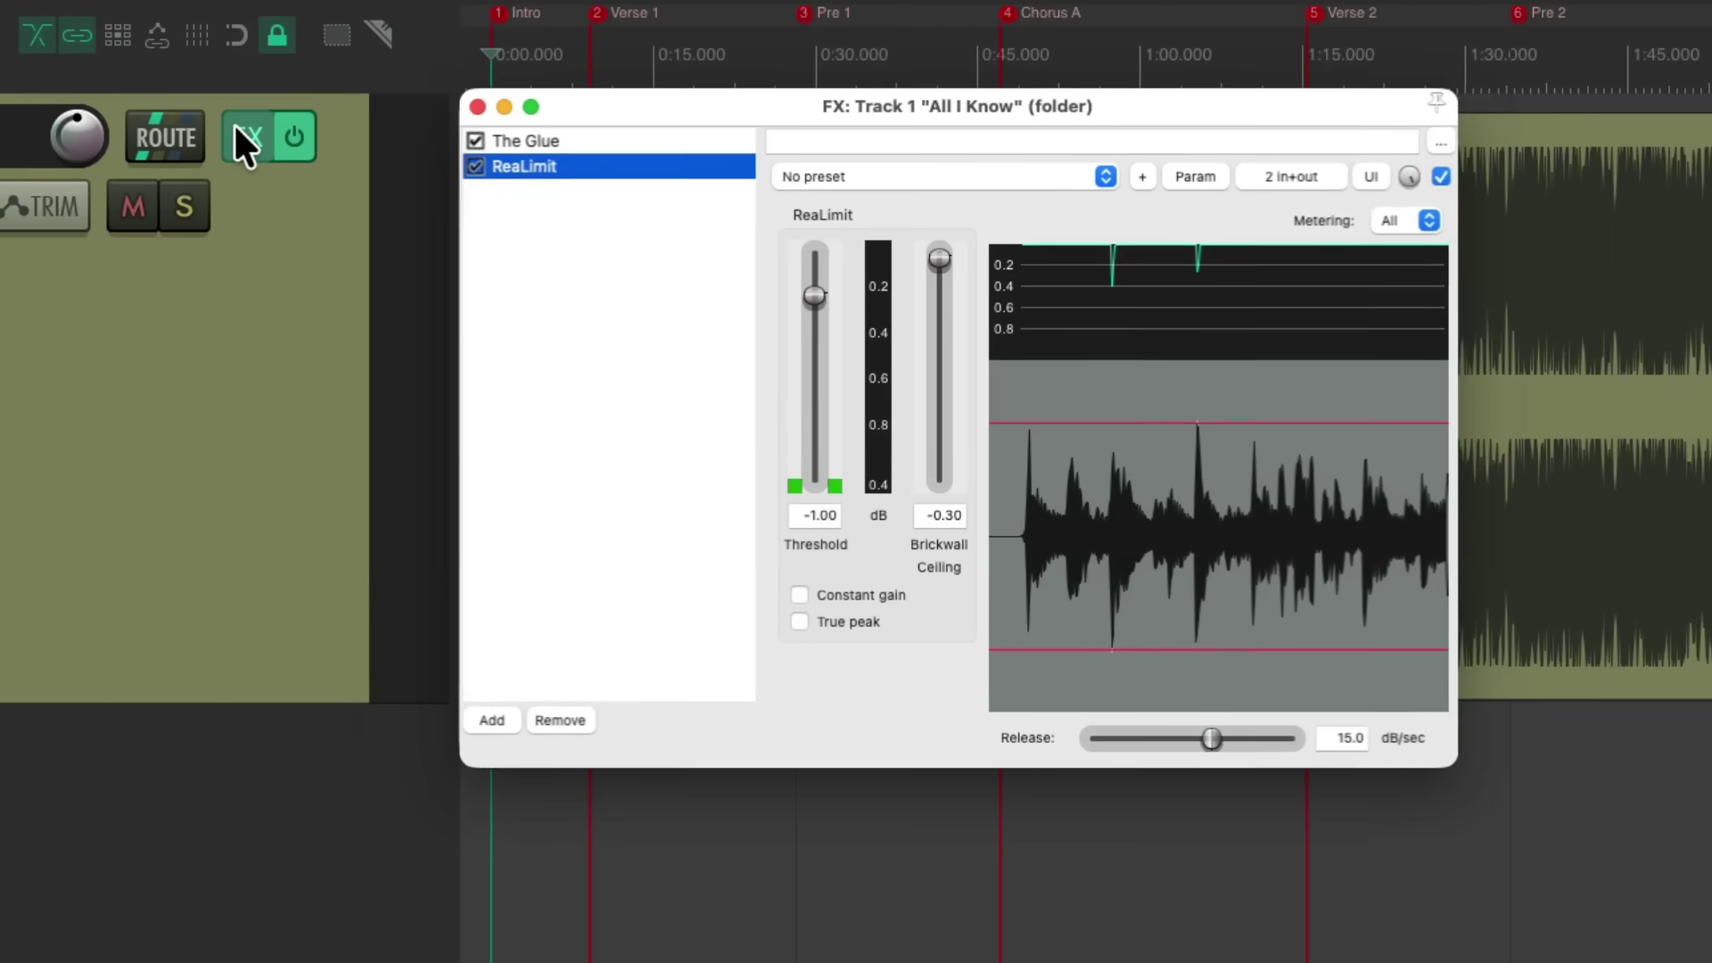
{"action": "left_click", "coordinate": [608, 140]}
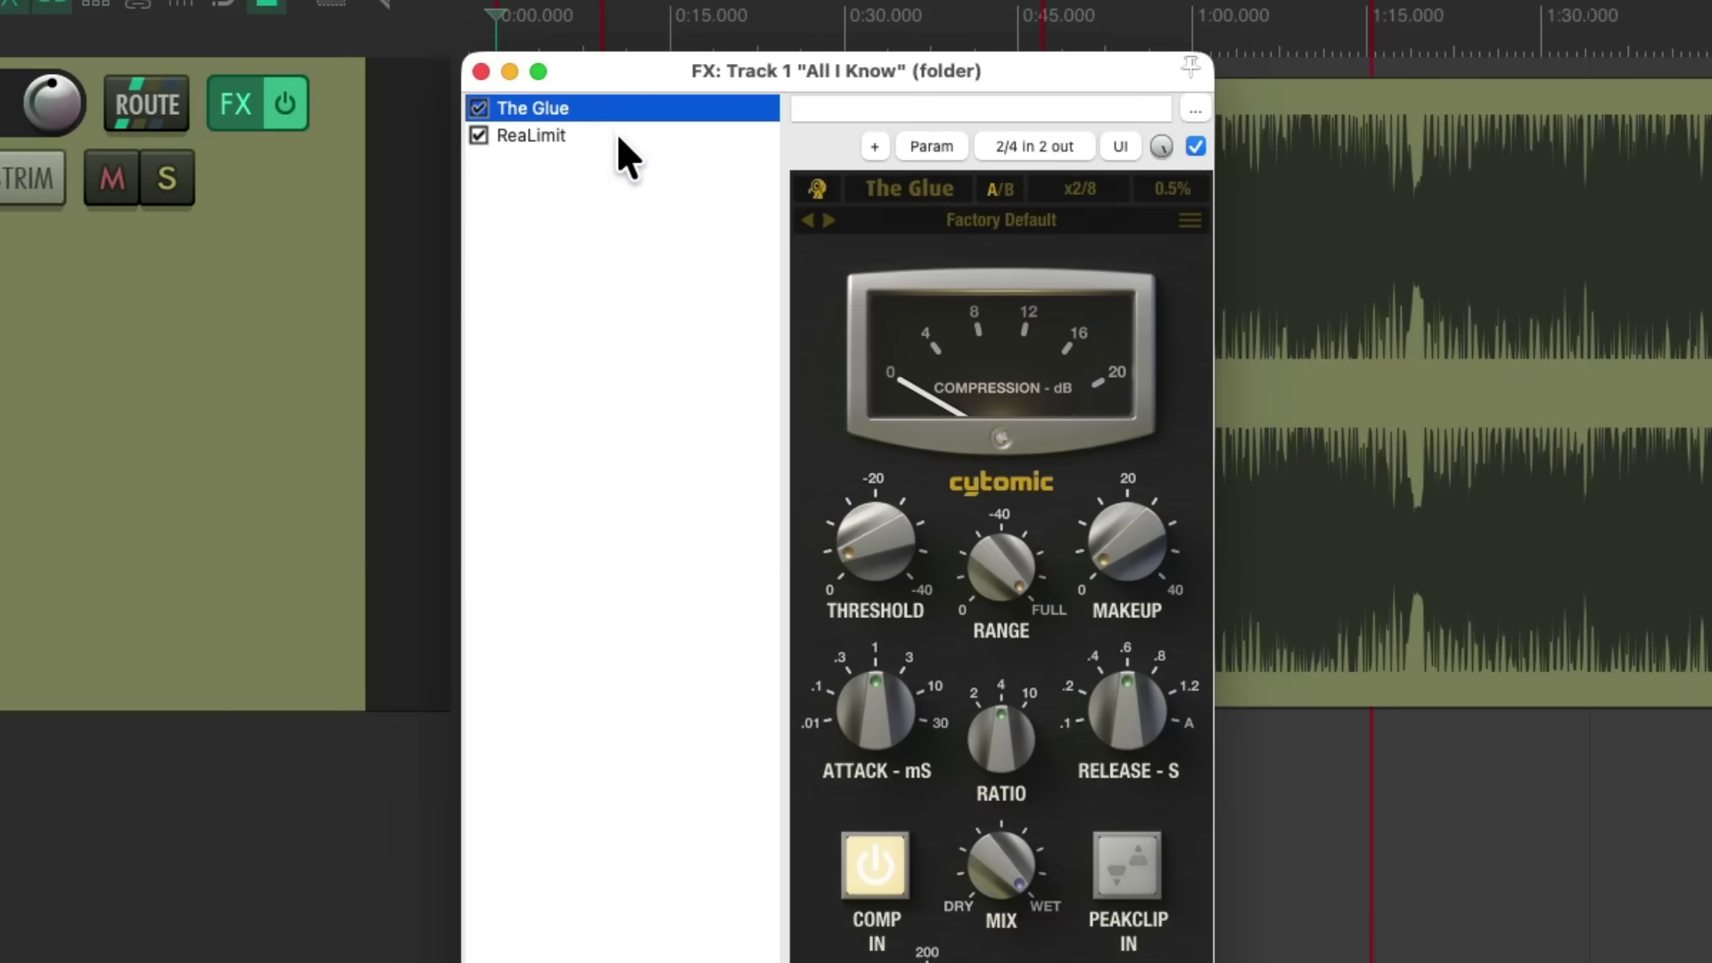
{"action": "left_click", "coordinate": [619, 136]}
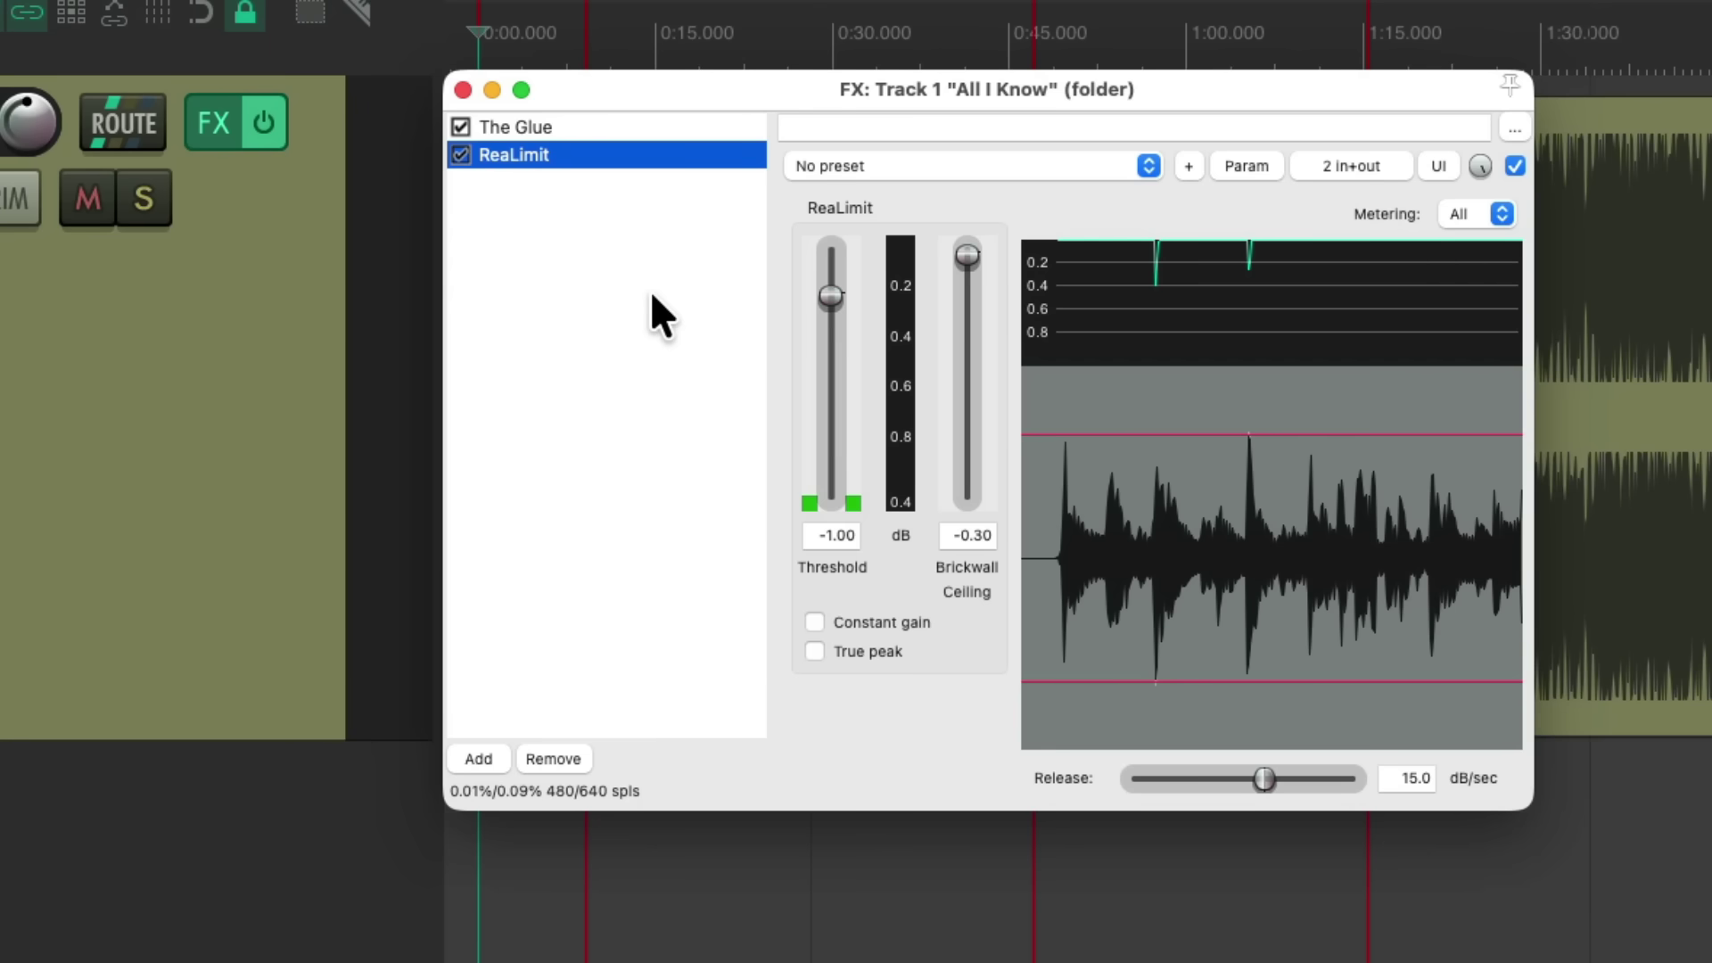
{"action": "left_click", "coordinate": [463, 90]}
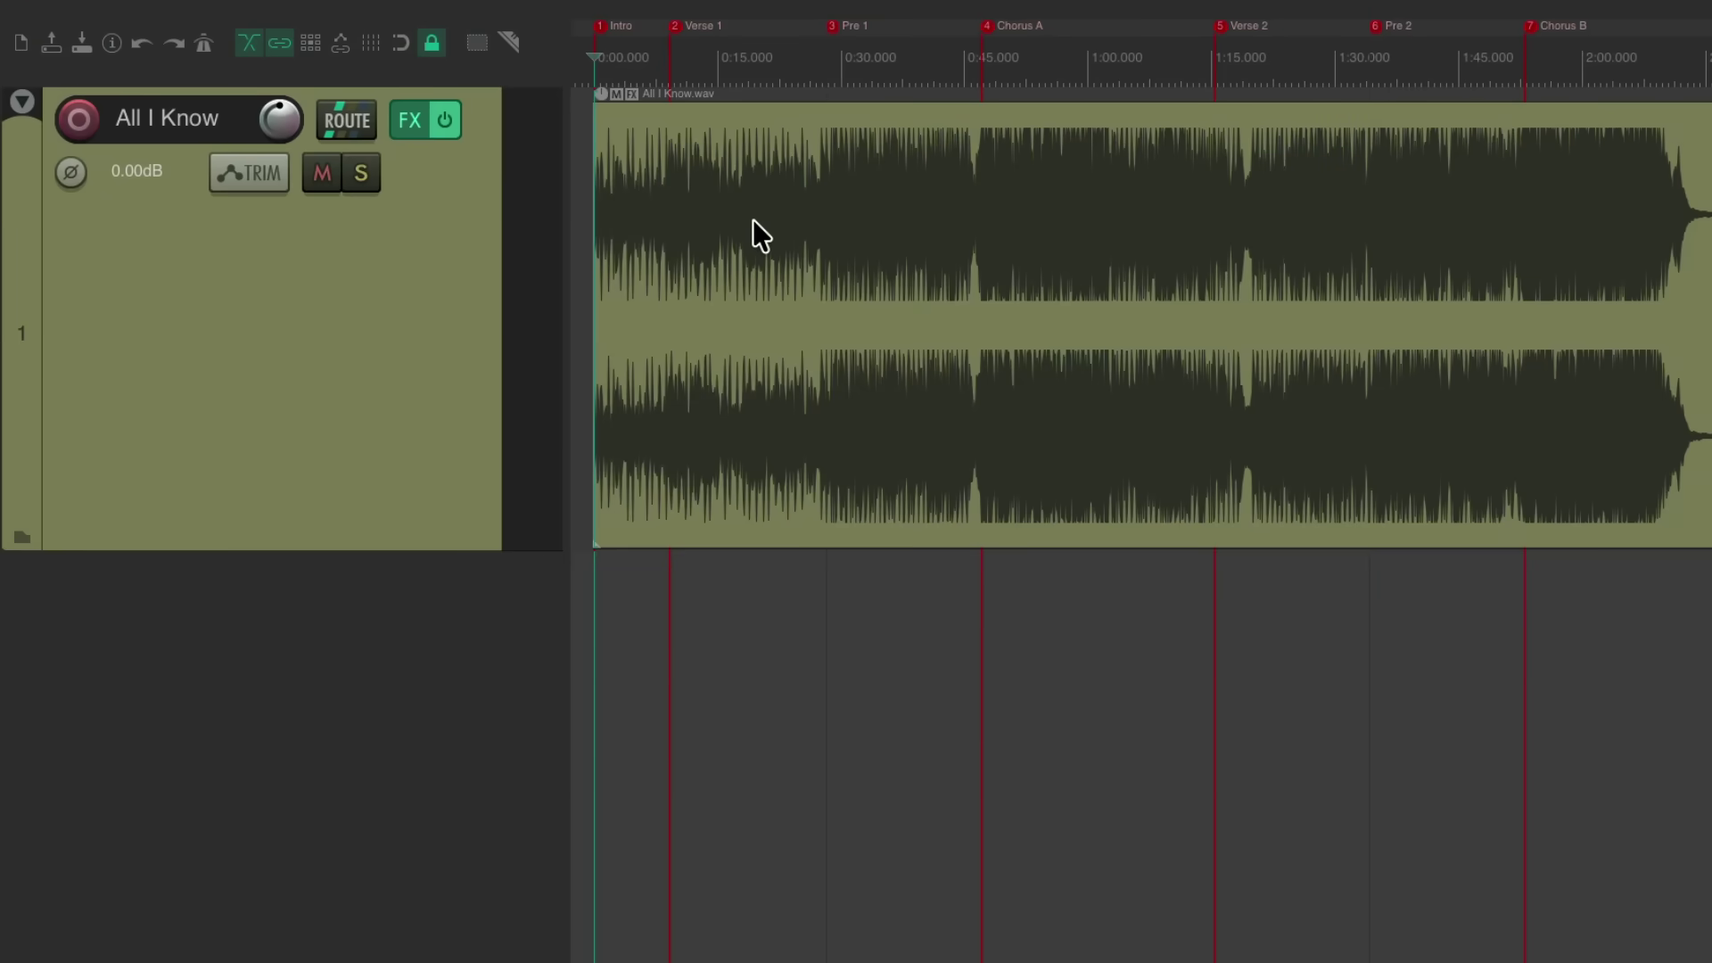
Shrink track heights, move All I Know.wav onto nested track 2, and preview the folder effects
{"action": "key", "text": "Page_Down"}
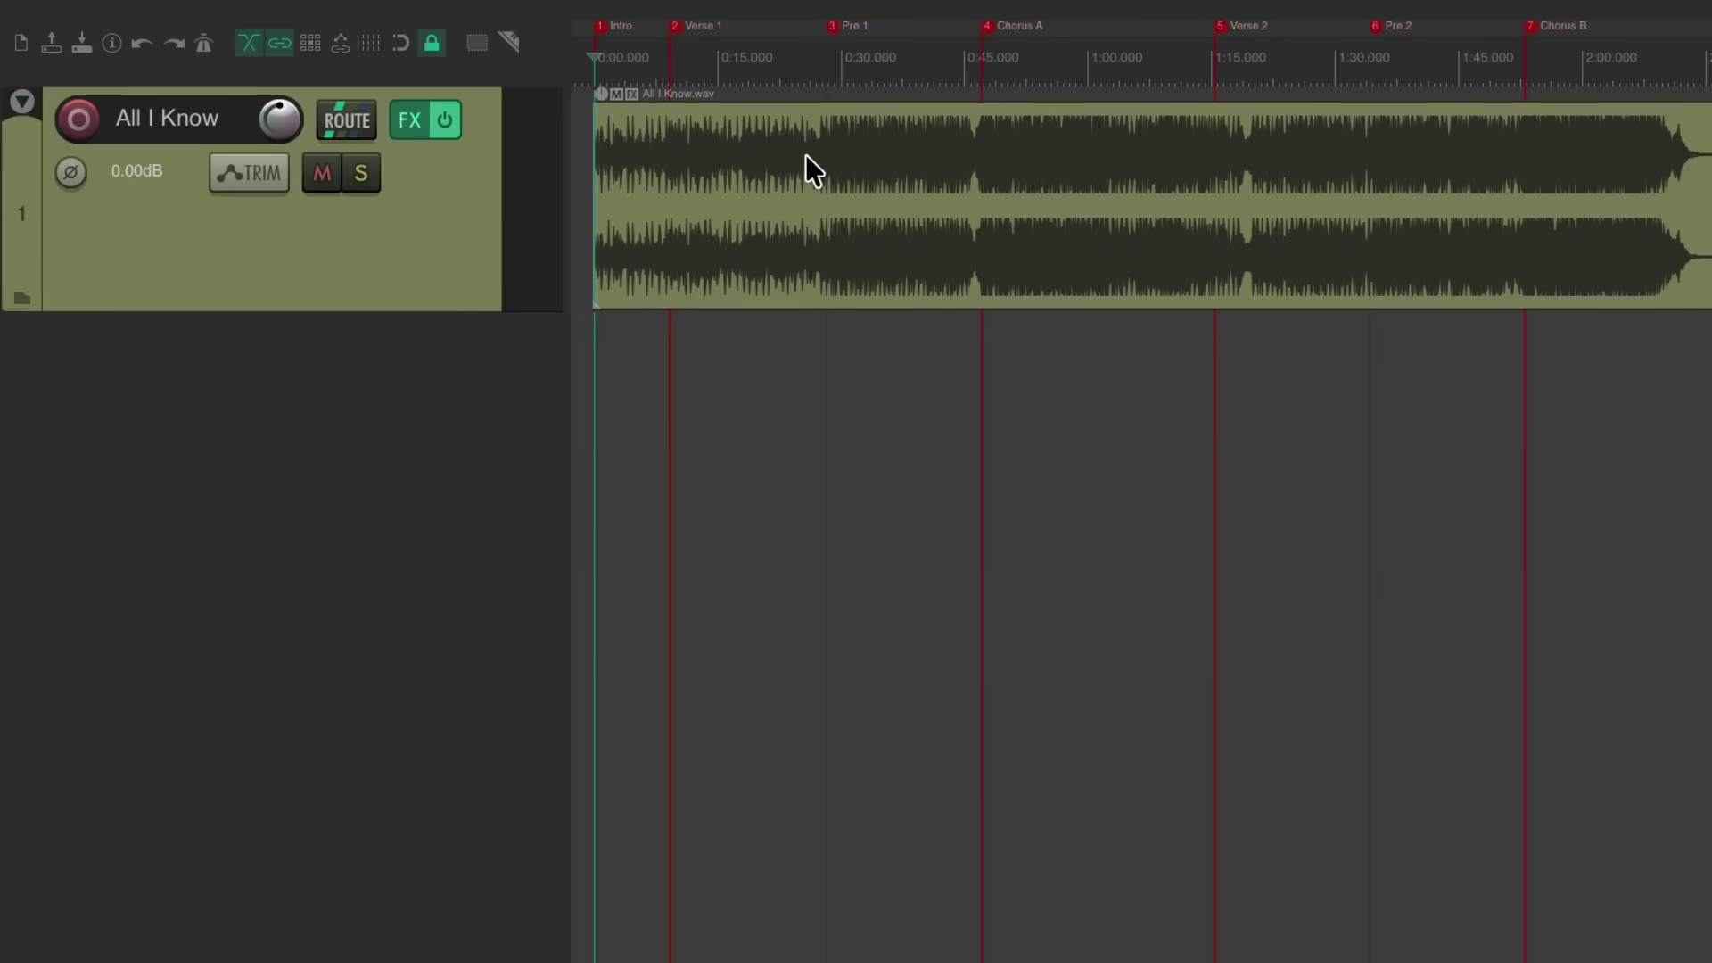
{"action": "left_click_drag", "start_coordinate": [806, 154], "coordinate": [817, 401]}
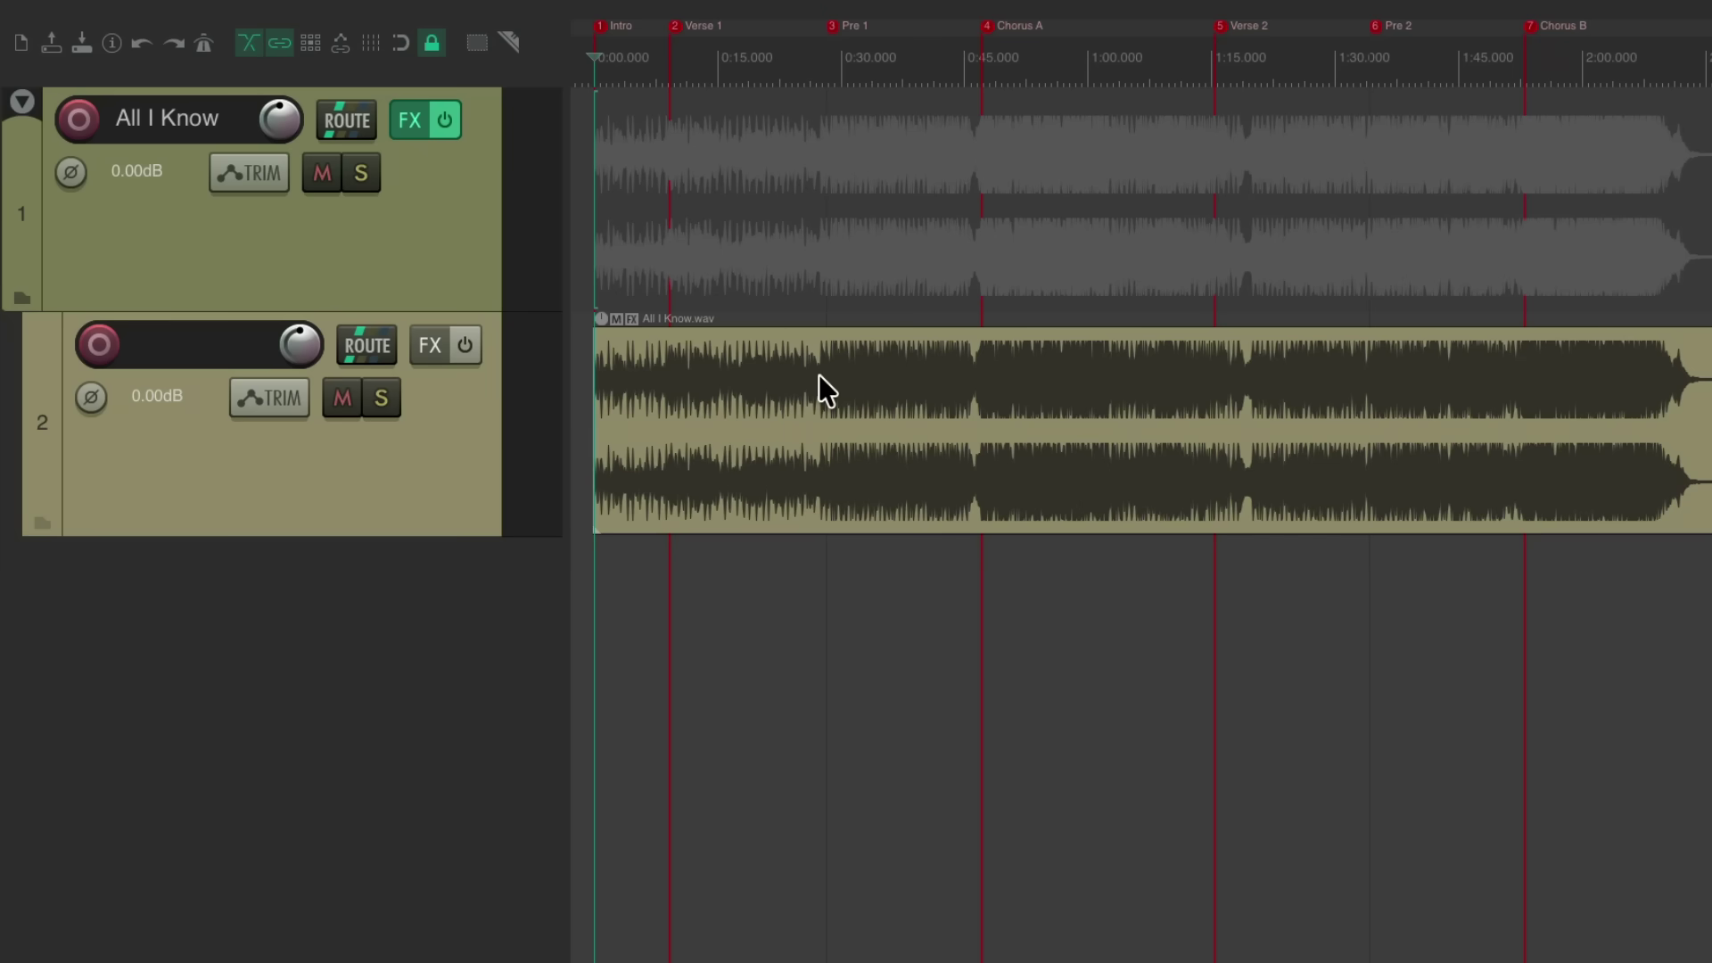
{"action": "left_click", "coordinate": [421, 120]}
{"action": "key", "text": "space"}
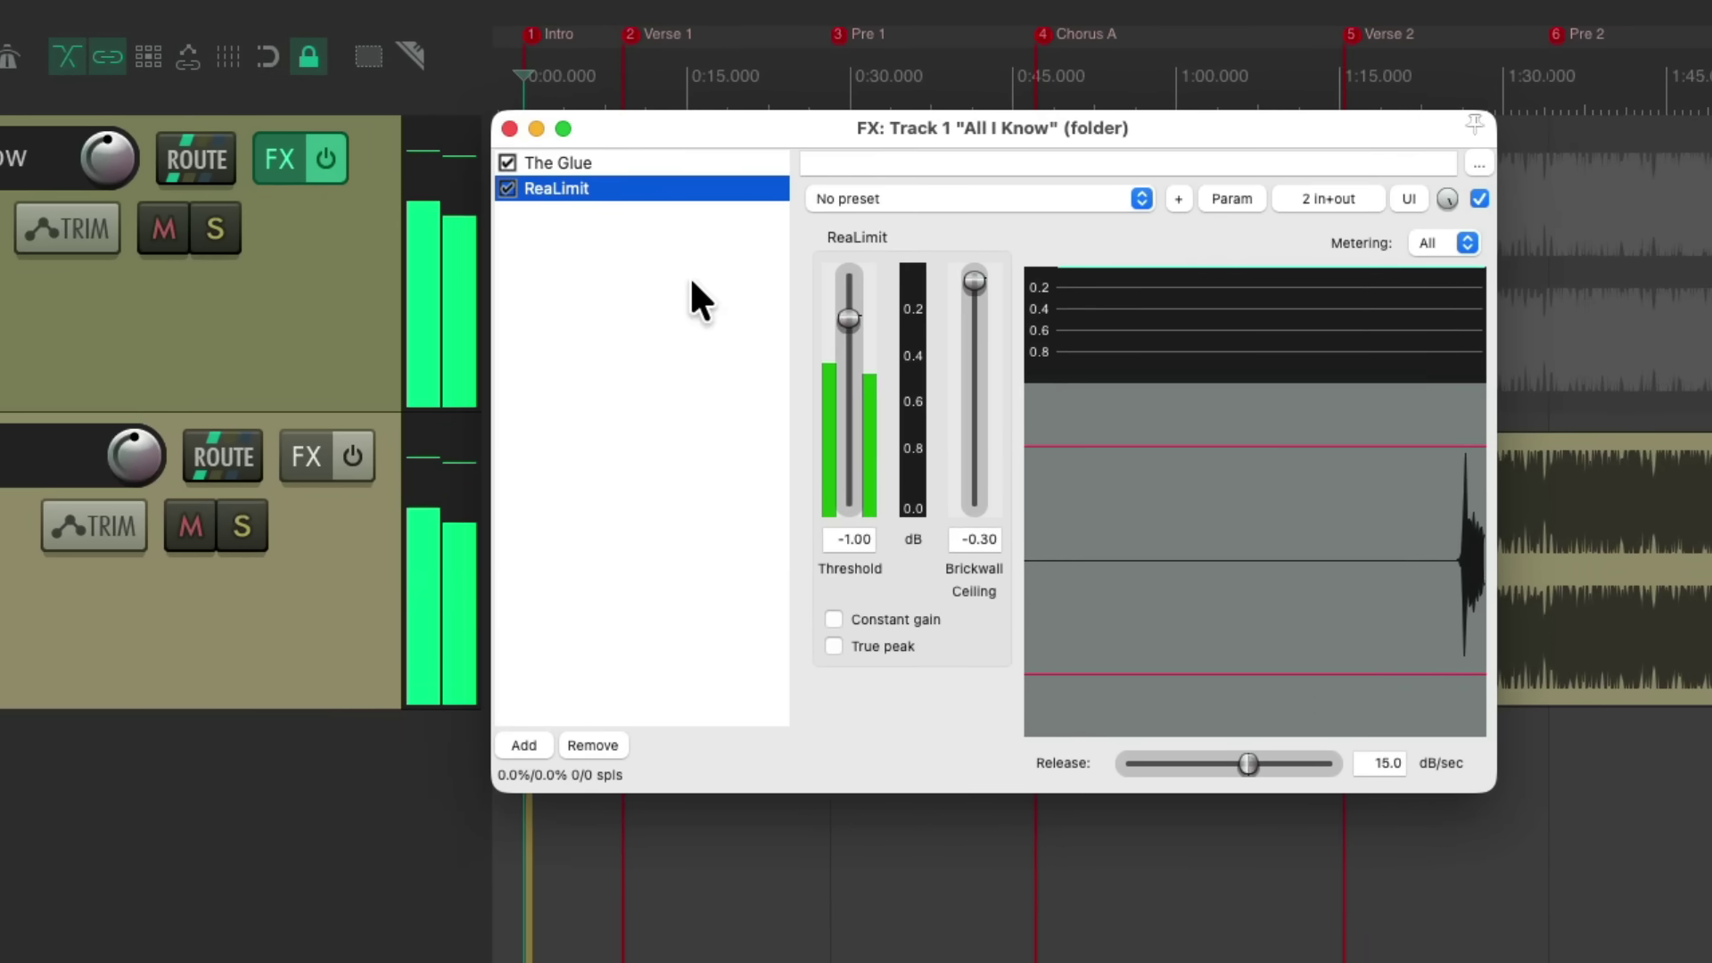
{"action": "left_click", "coordinate": [510, 128]}
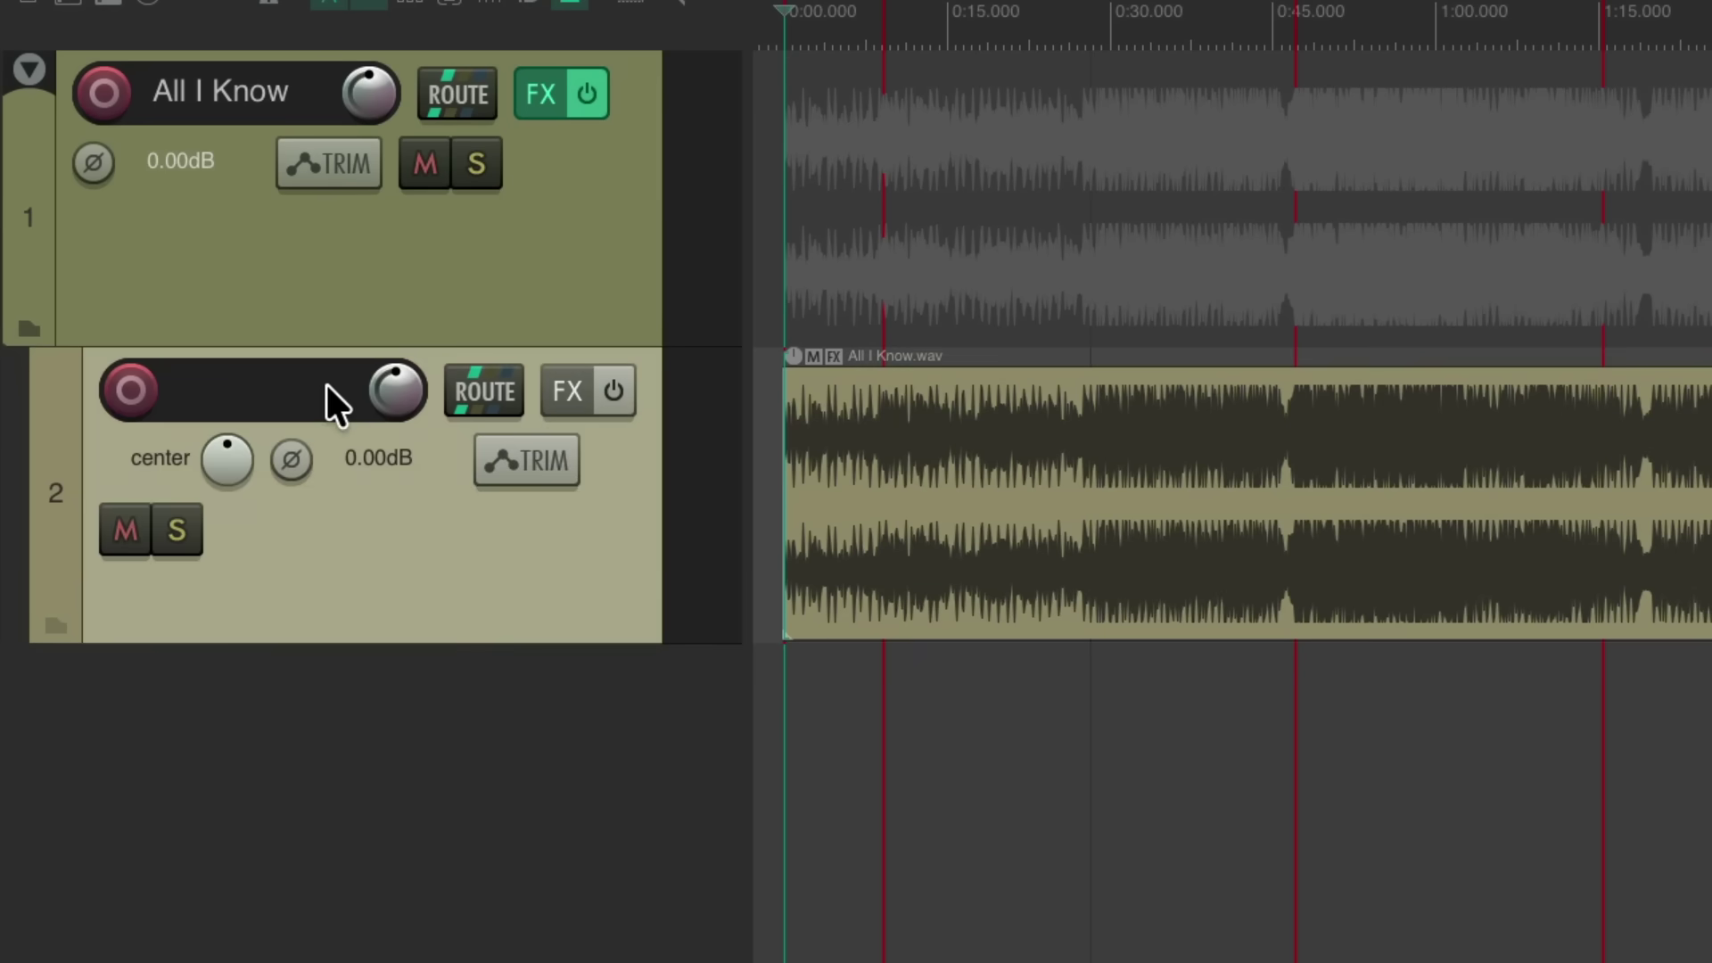
Rename track 2 to 'Verse'
{"action": "double_click", "coordinate": [254, 346]}
{"action": "type", "text": "Verse"}
{"action": "key", "text": "Return"}
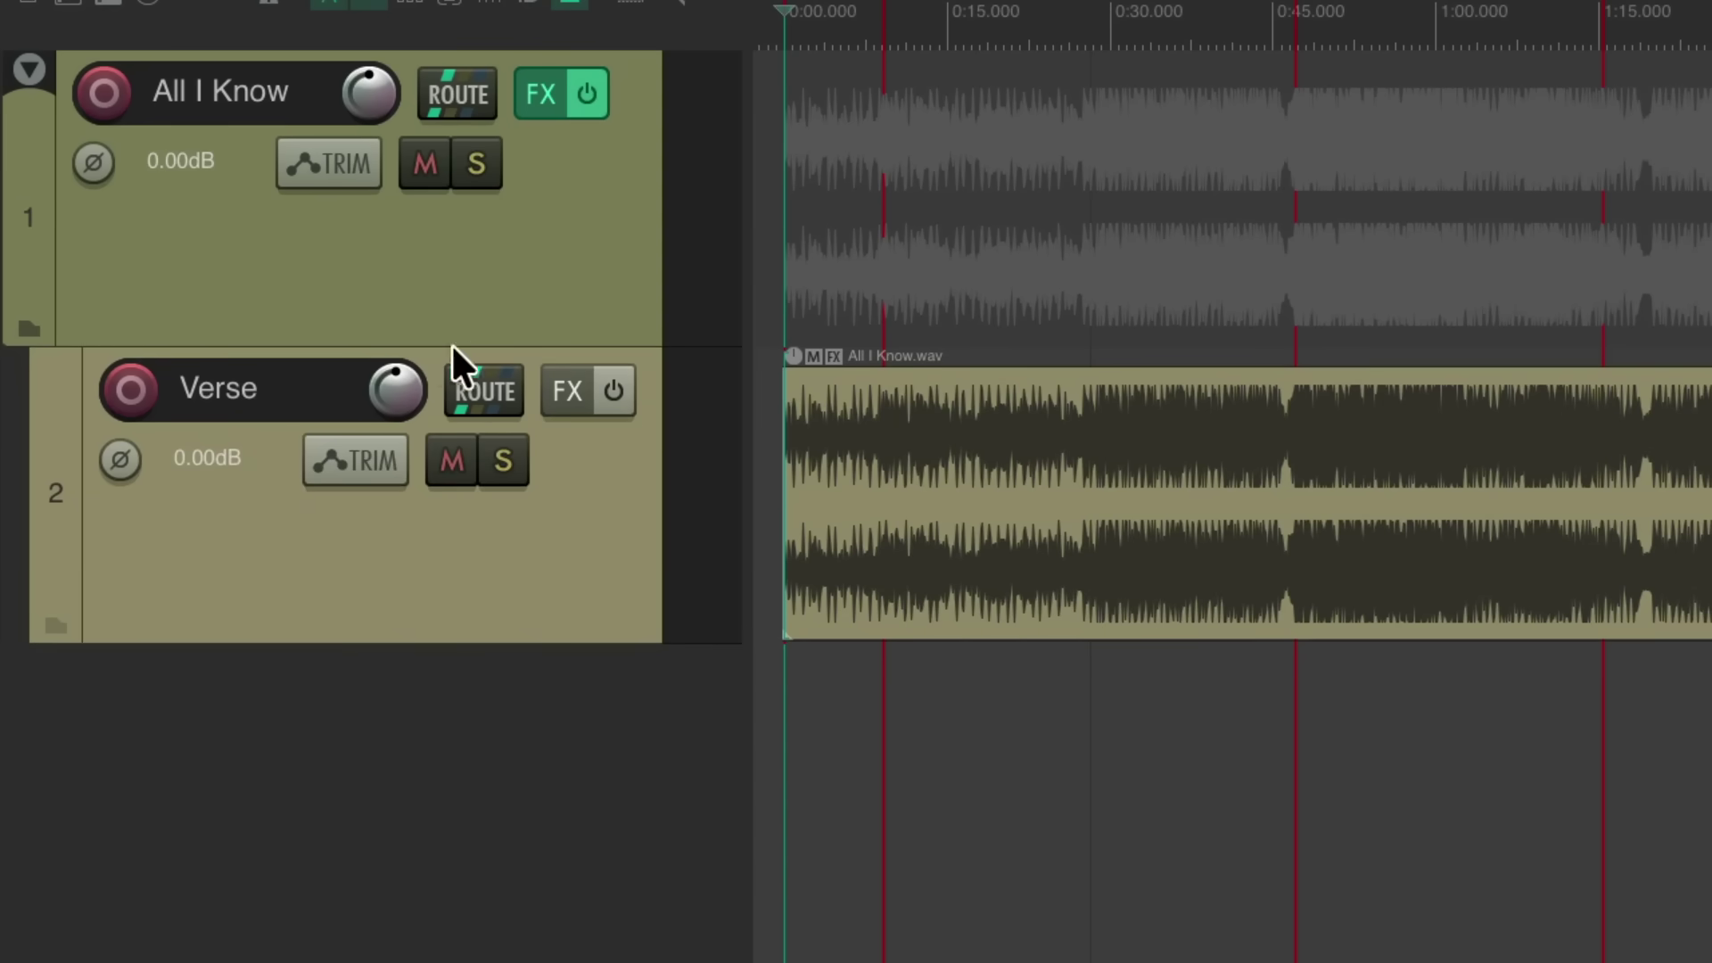
Add JS: 1175 Compressor followed by ReaEQ to the Verse track's effects chain
{"action": "left_click", "coordinate": [563, 397]}
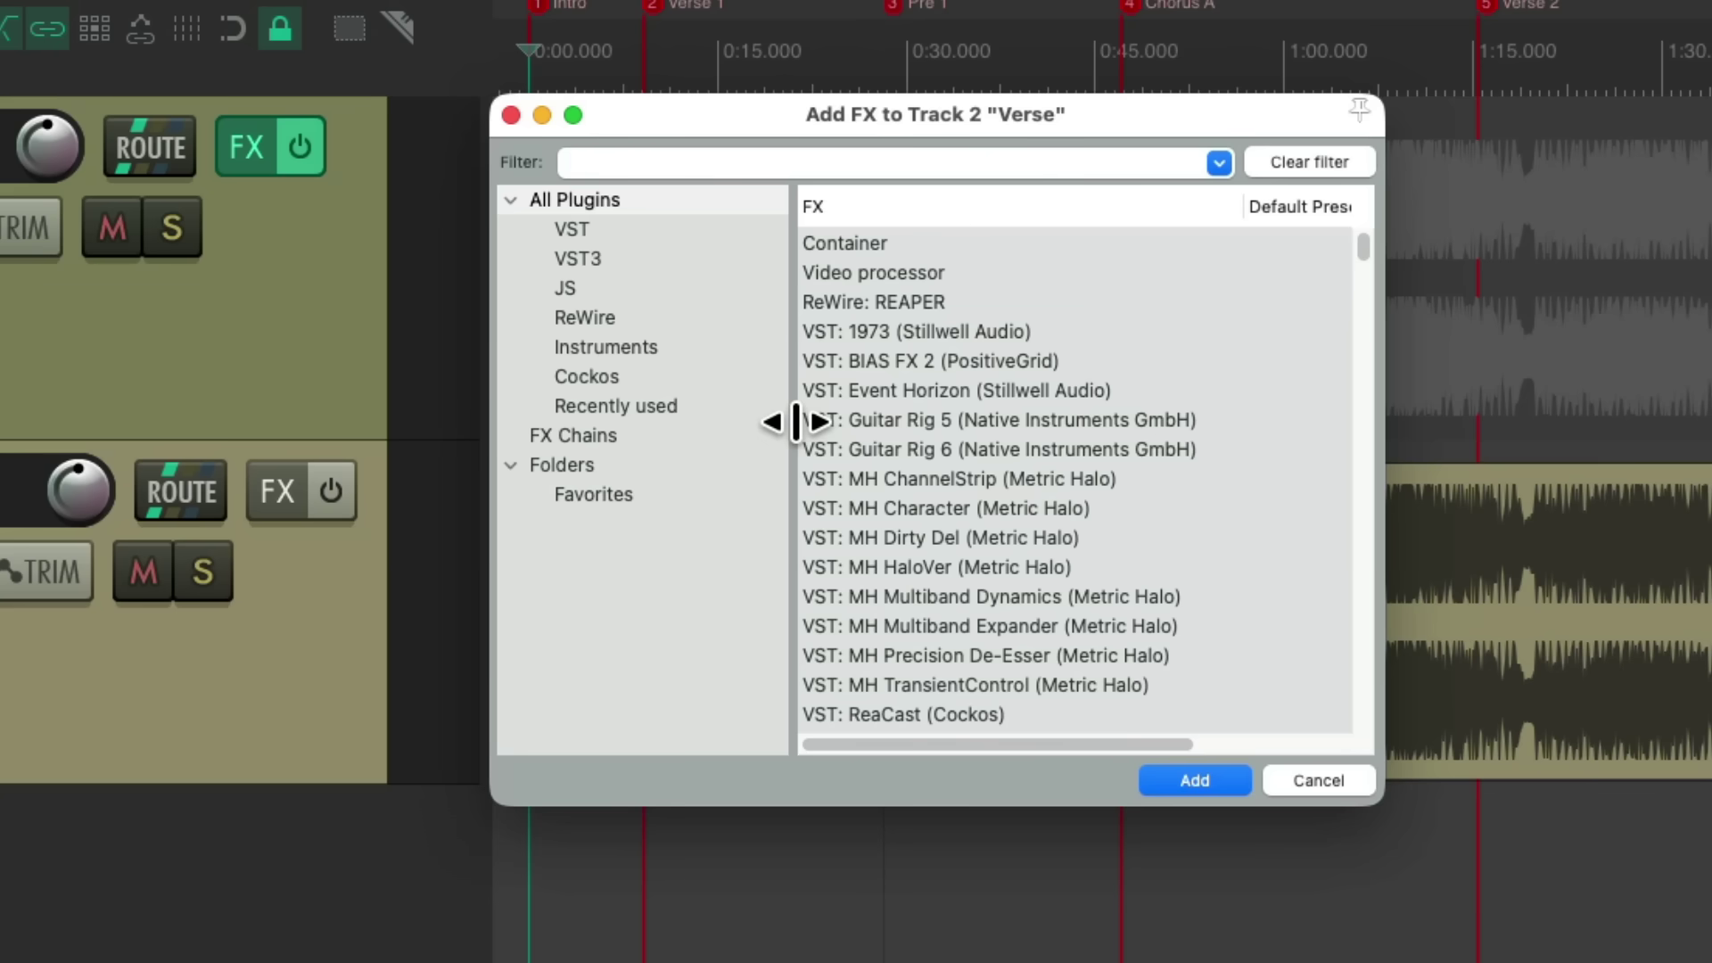
{"action": "type", "text": "comp"}
{"action": "left_click", "coordinate": [930, 326]}
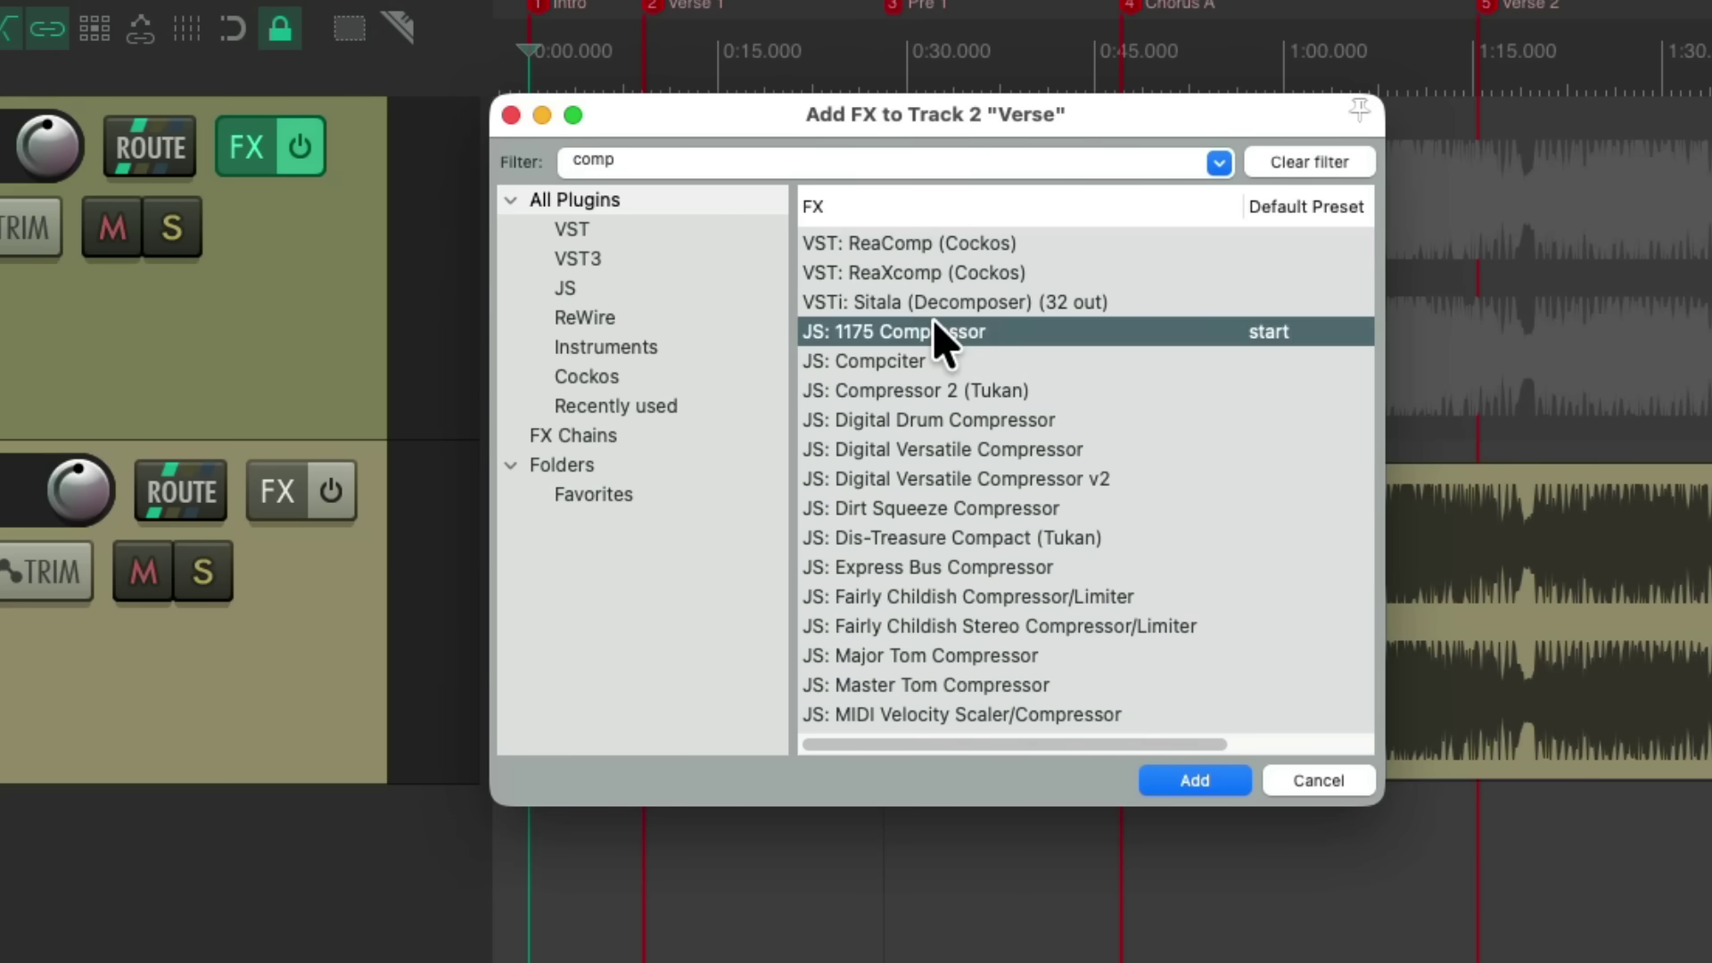
{"action": "double_click", "coordinate": [923, 332]}
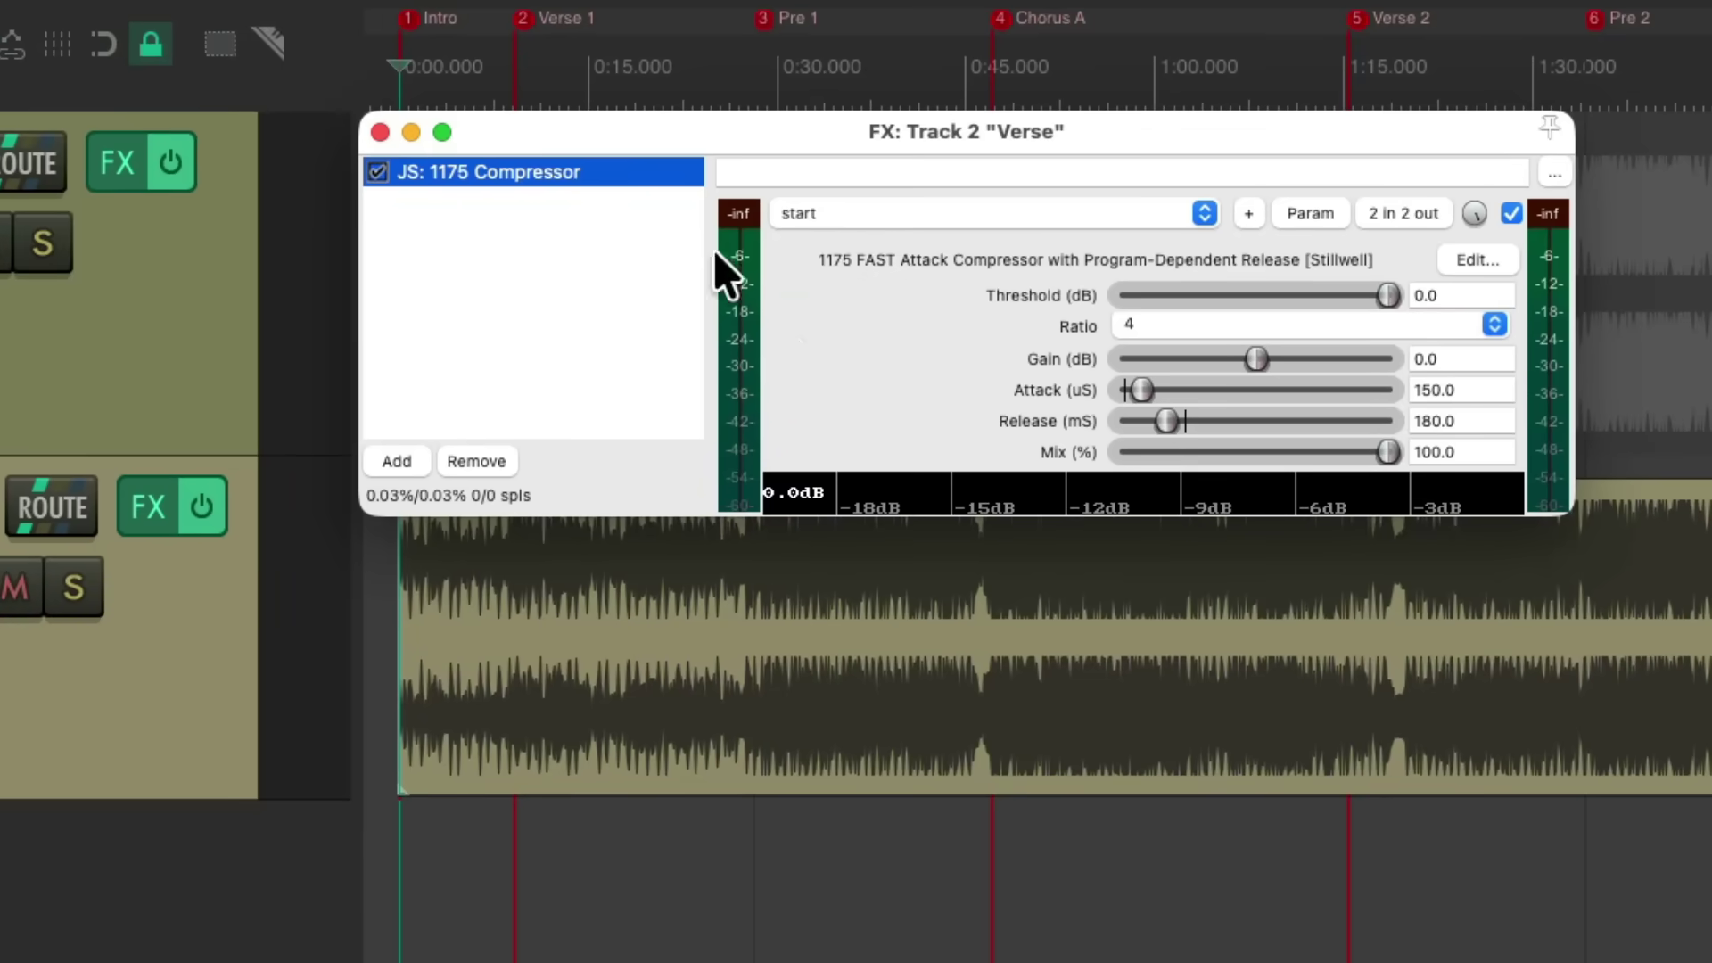
{"action": "double_click", "coordinate": [535, 287]}
{"action": "type", "text": "eq"}
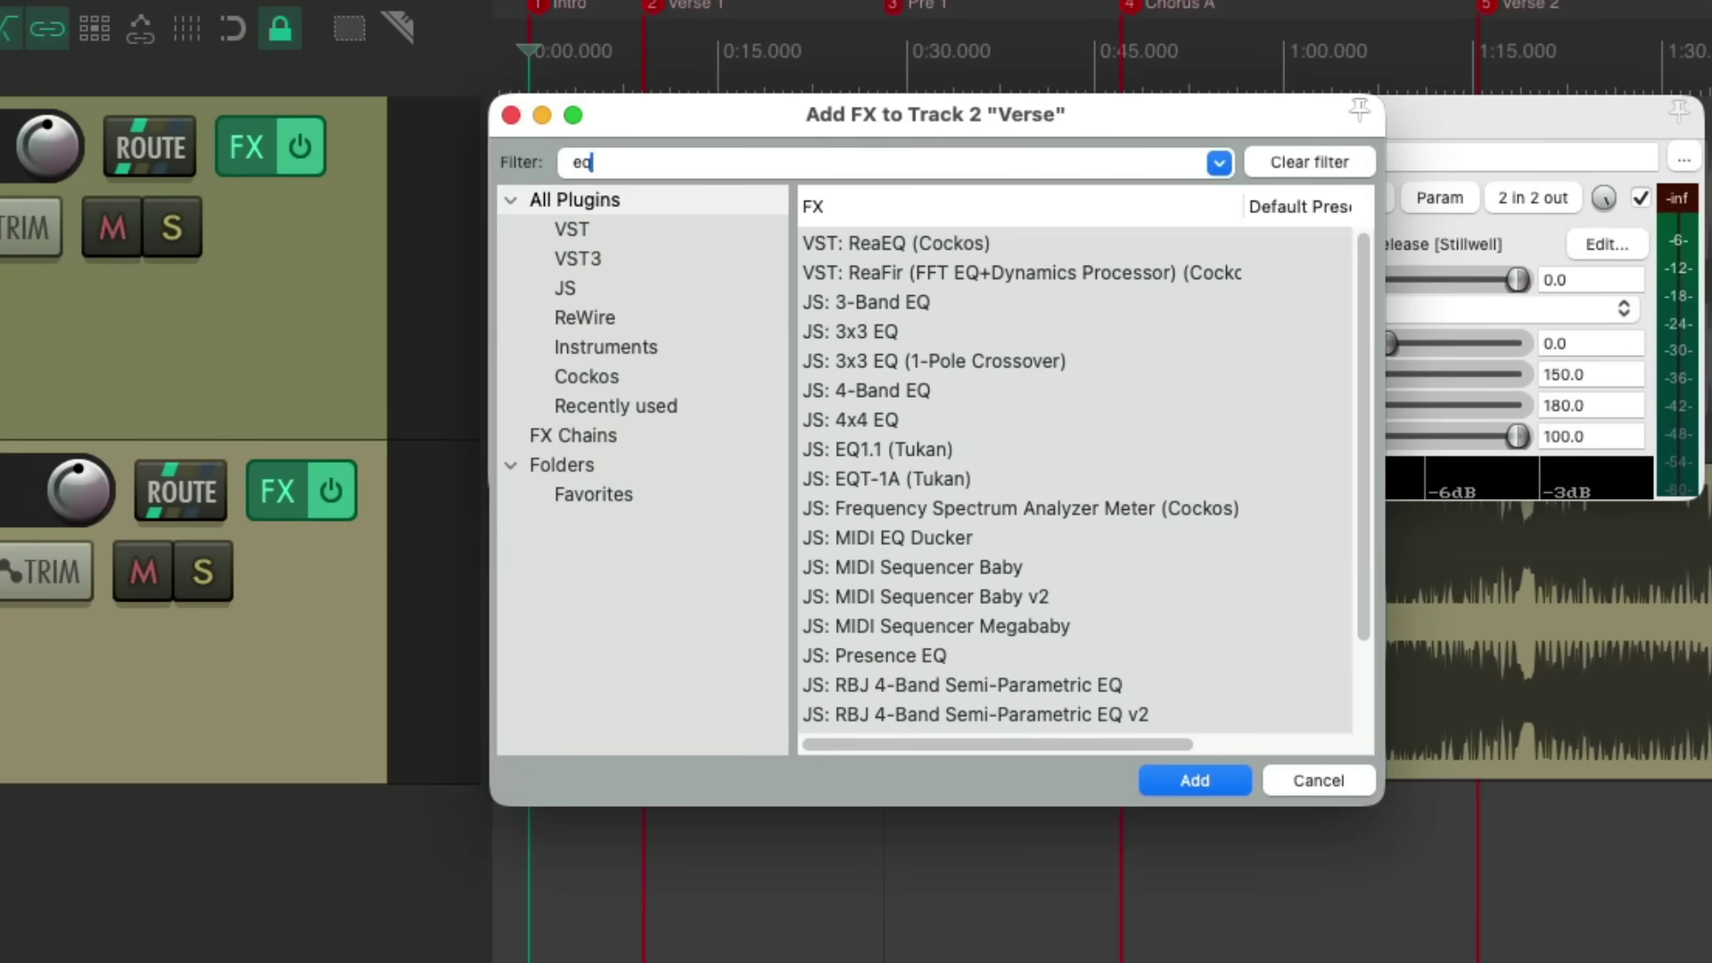
{"action": "left_click", "coordinate": [892, 245]}
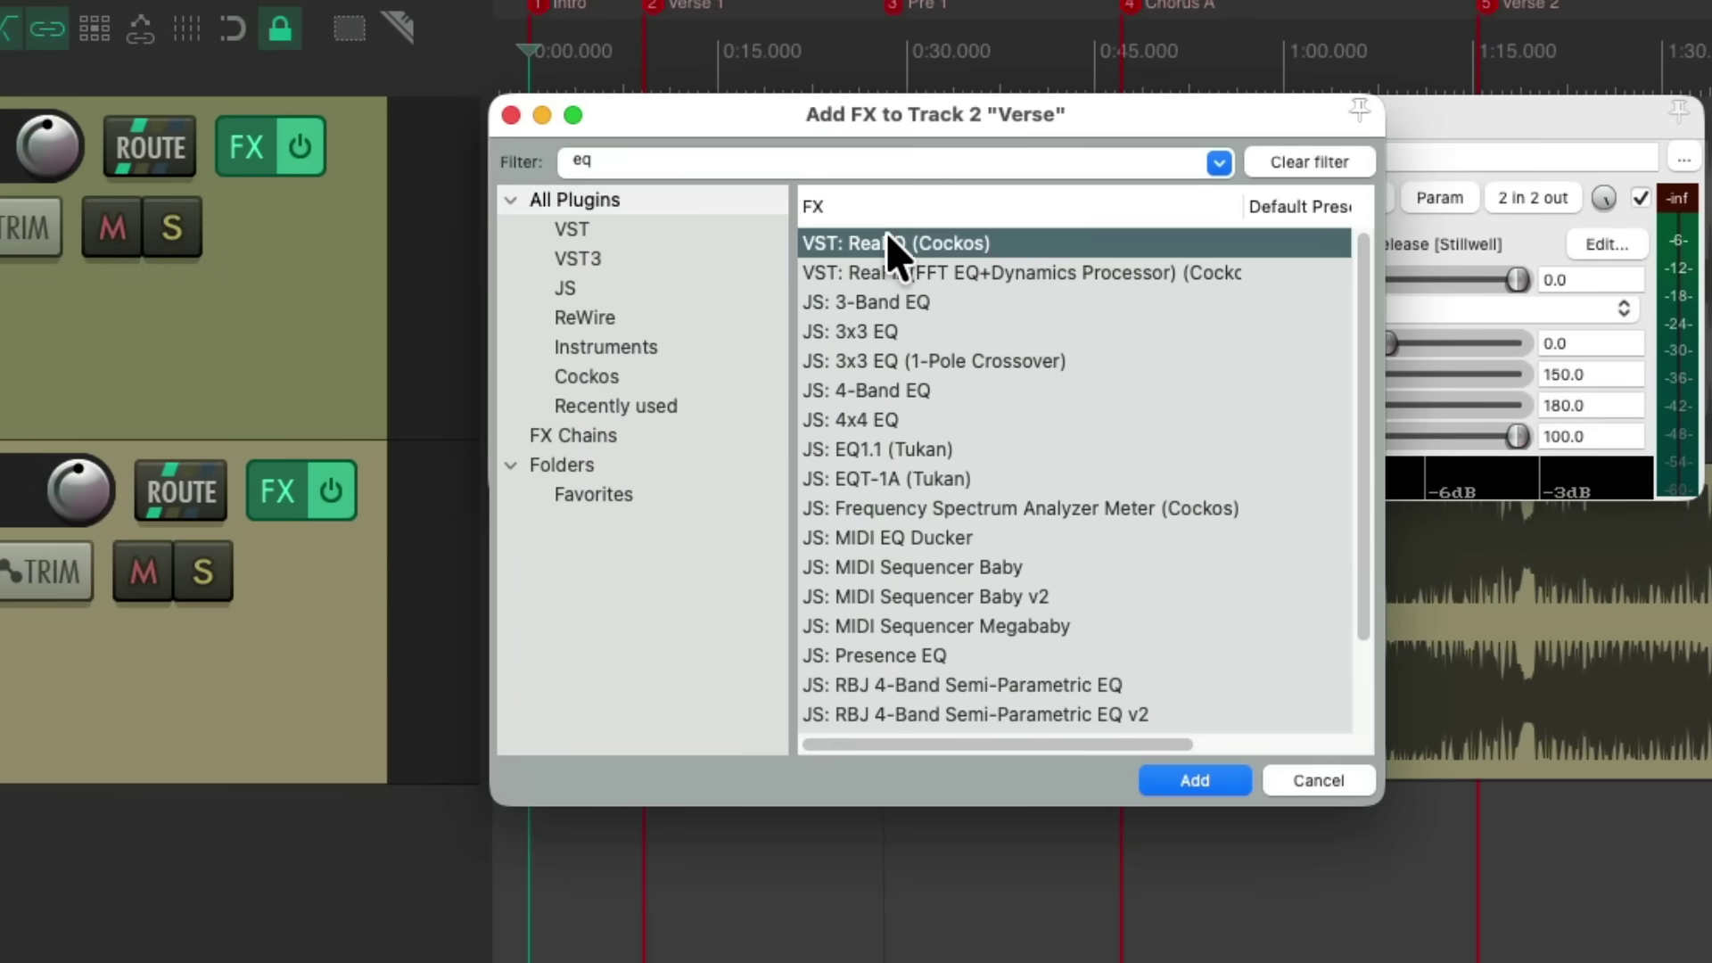
{"action": "double_click", "coordinate": [996, 243]}
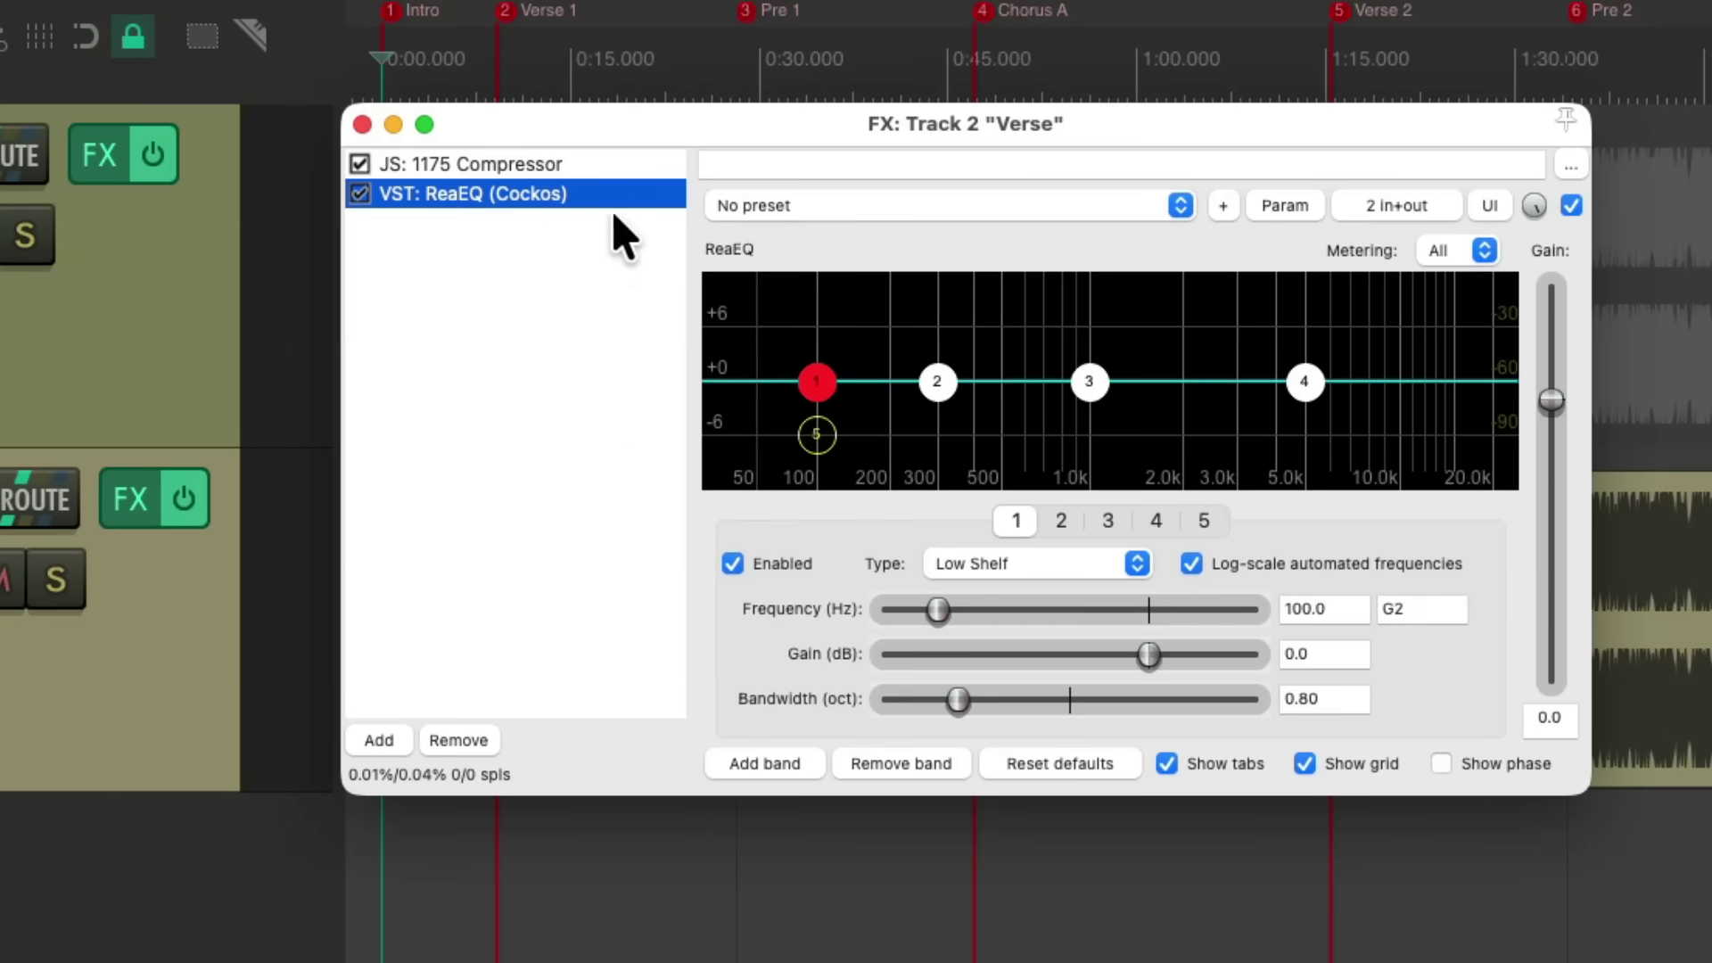
Tune the Verse 1175 Compressor to a -2.2 dB threshold with raised output gain, comparing against bypass
{"action": "left_click", "coordinate": [587, 167]}
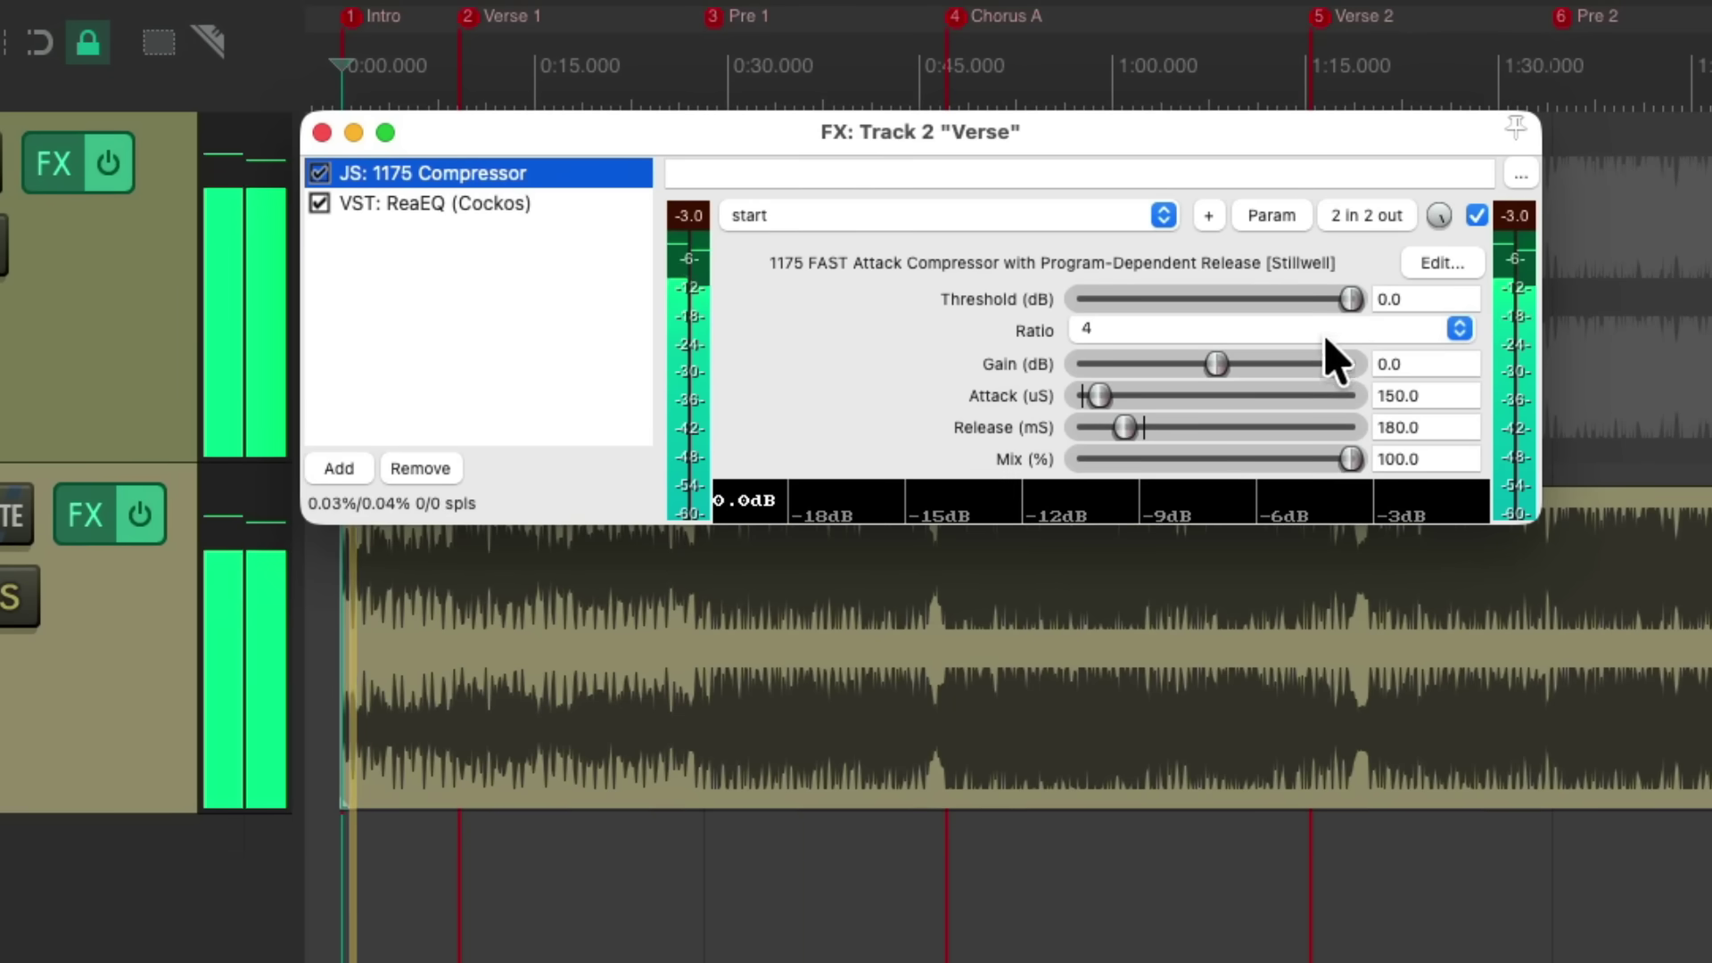
{"action": "mouse_move", "coordinate": [1350, 303]}
{"action": "left_mouse_down"}
{"action": "mouse_move", "coordinate": [1246, 316]}
{"action": "mouse_move", "coordinate": [1347, 313]}
{"action": "mouse_move", "coordinate": [1330, 313]}
{"action": "left_mouse_up"}
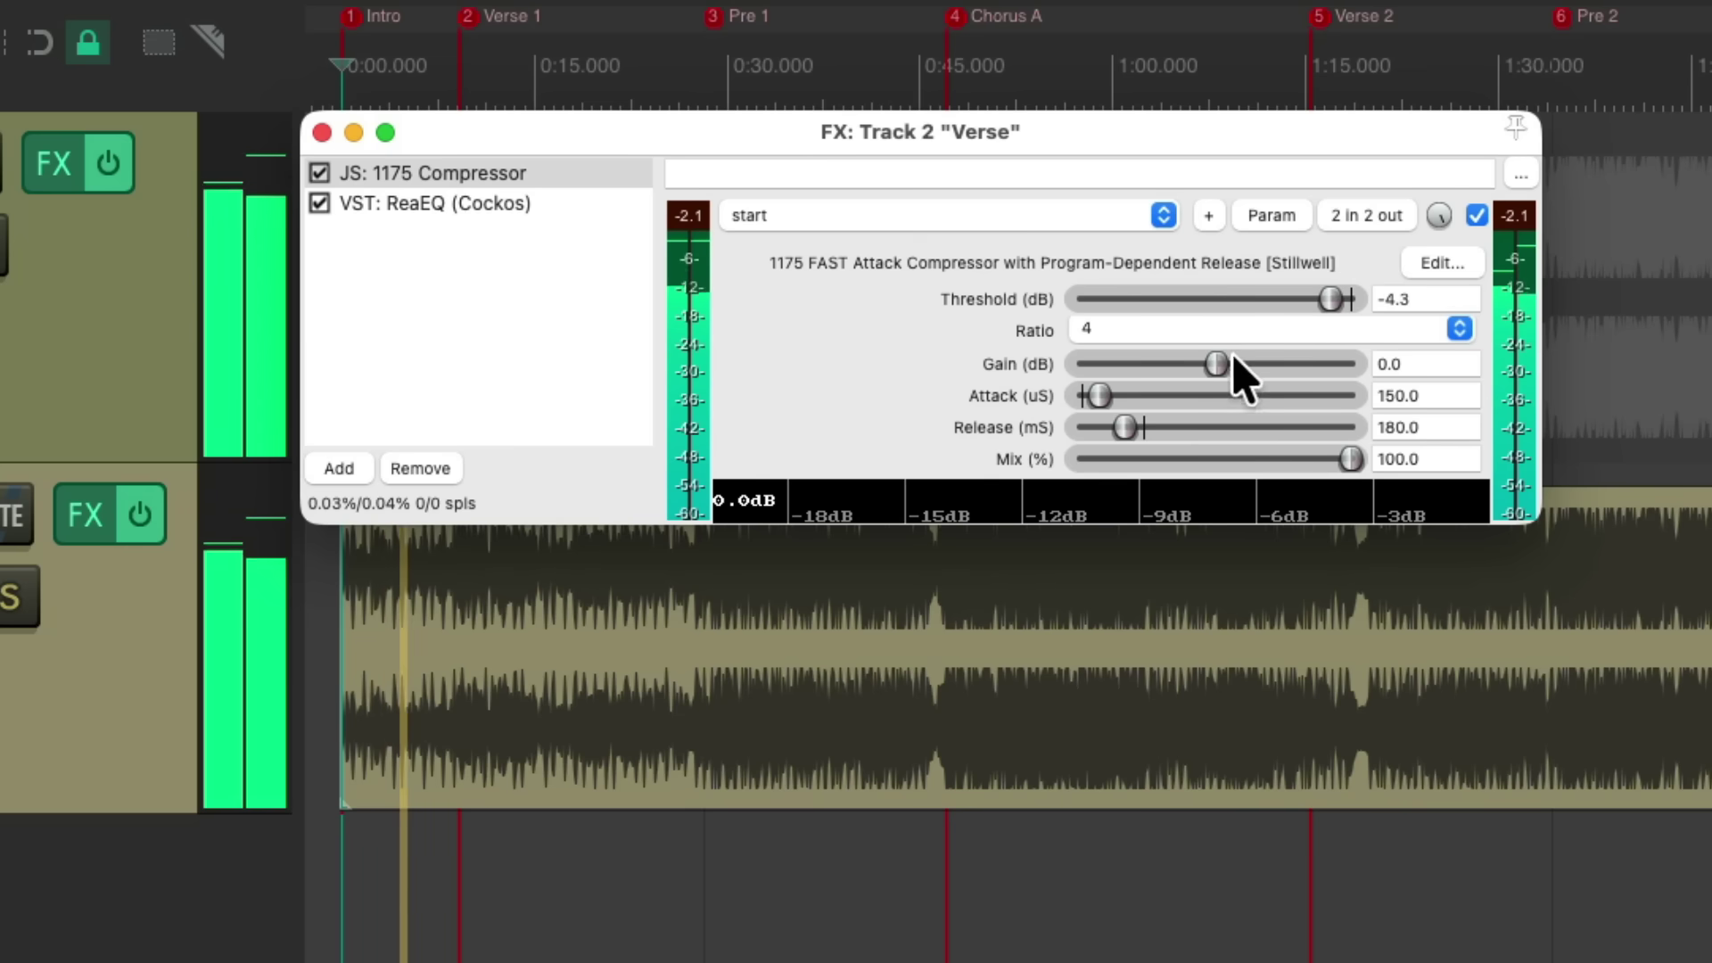
{"action": "left_click_drag", "start_coordinate": [1231, 371], "coordinate": [1235, 378]}
{"action": "left_click_drag", "start_coordinate": [1334, 312], "coordinate": [1346, 314]}
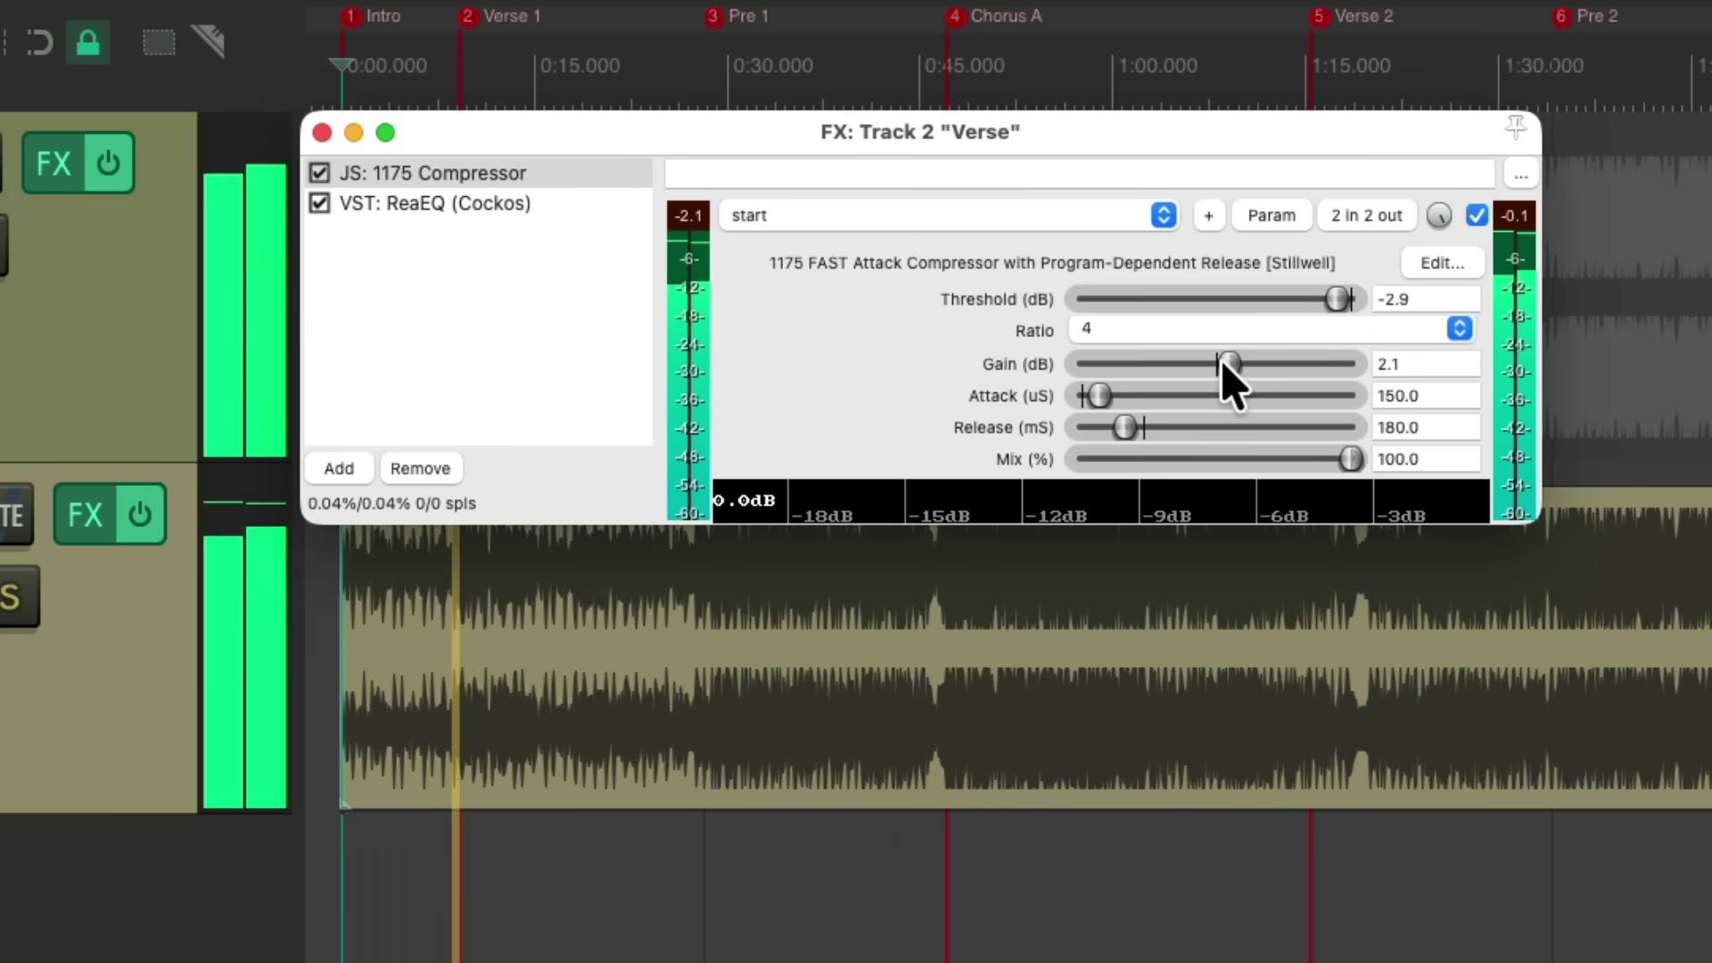
{"action": "left_click", "coordinate": [1477, 216]}
{"action": "left_click", "coordinate": [1478, 216]}
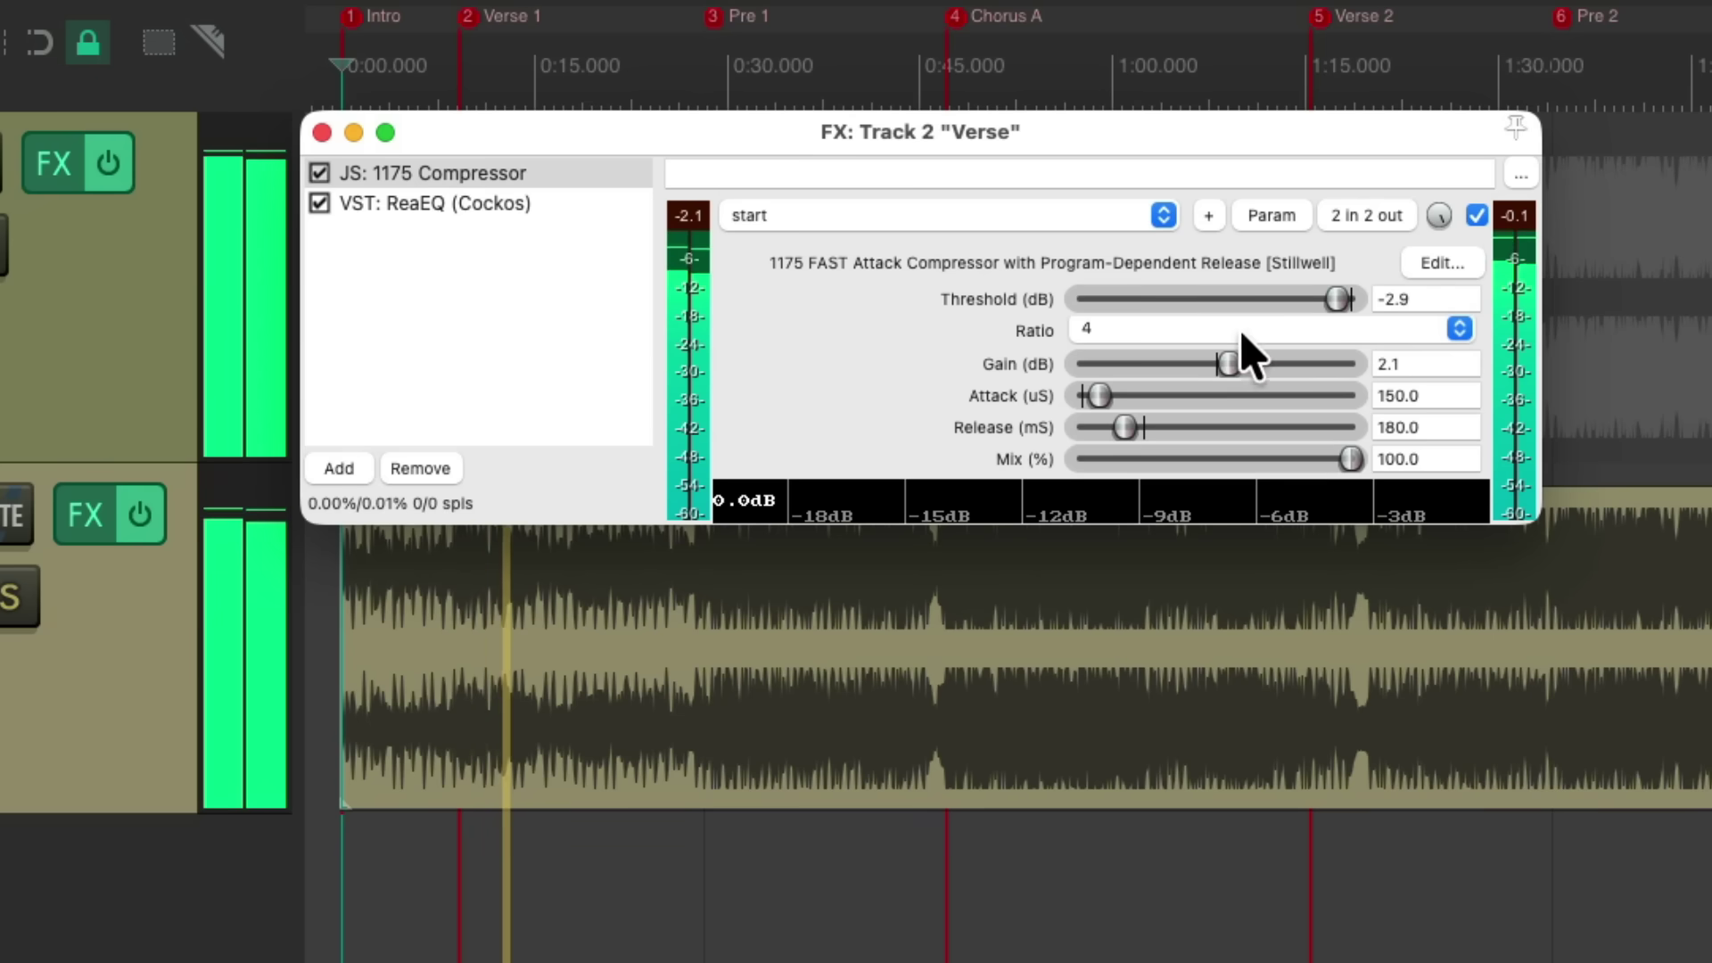
{"action": "left_click", "coordinate": [1340, 299]}
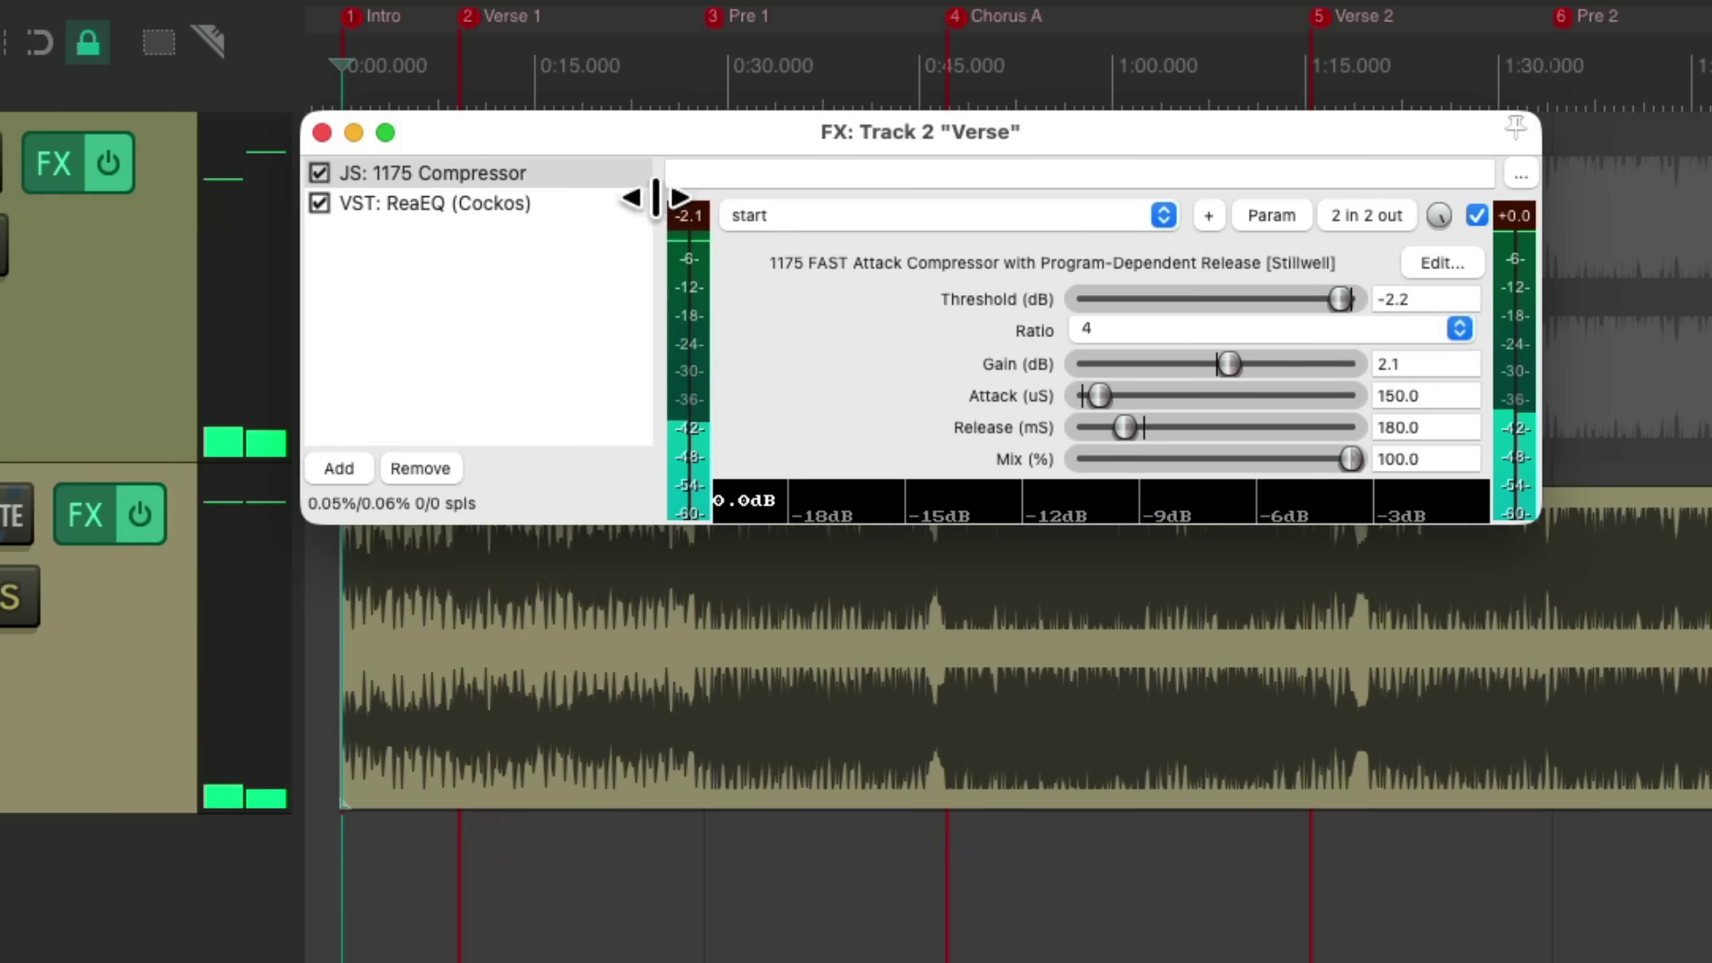
{"action": "left_click", "coordinate": [544, 203]}
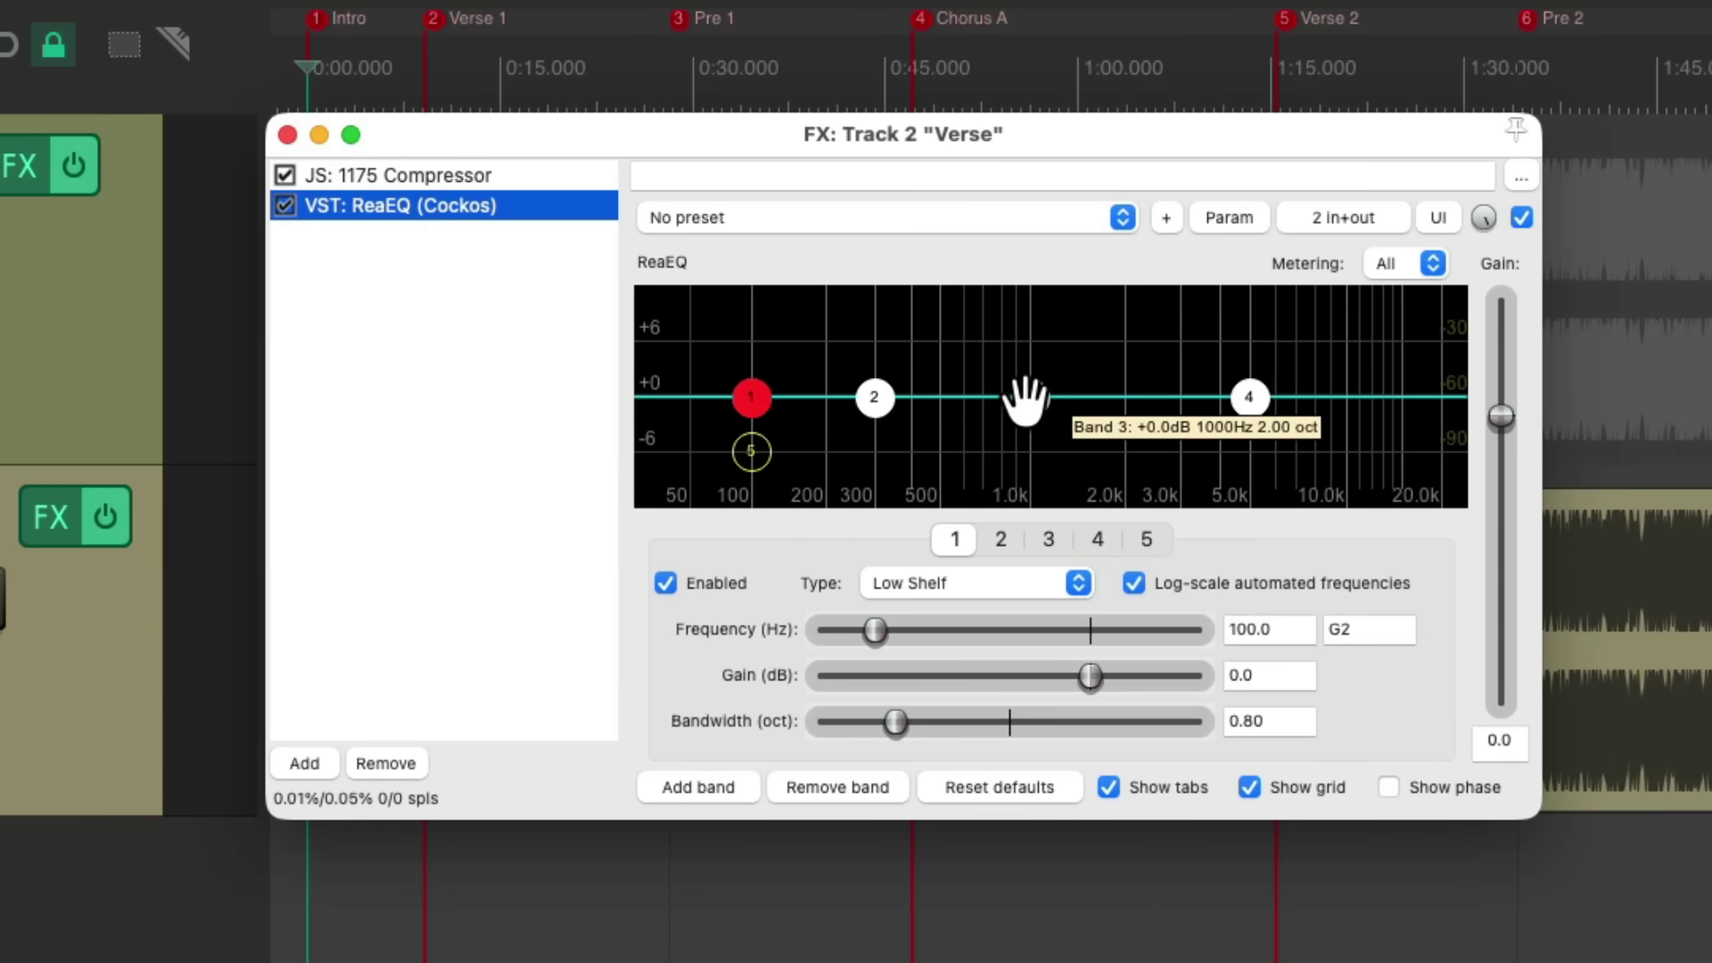
Shape Verse's ReaEQ: +0.9 dB low shelf at 100 Hz, -0.9 dB at 320 Hz, boosts near 2.8 and 4.7 kHz
{"action": "key", "text": "space"}
{"action": "left_click_drag", "start_coordinate": [1249, 397], "coordinate": [1241, 382]}
{"action": "left_click_drag", "start_coordinate": [1033, 397], "coordinate": [1247, 382]}
{"action": "left_click_drag", "start_coordinate": [875, 397], "coordinate": [896, 406]}
{"action": "left_click_drag", "start_coordinate": [754, 397], "coordinate": [756, 389]}
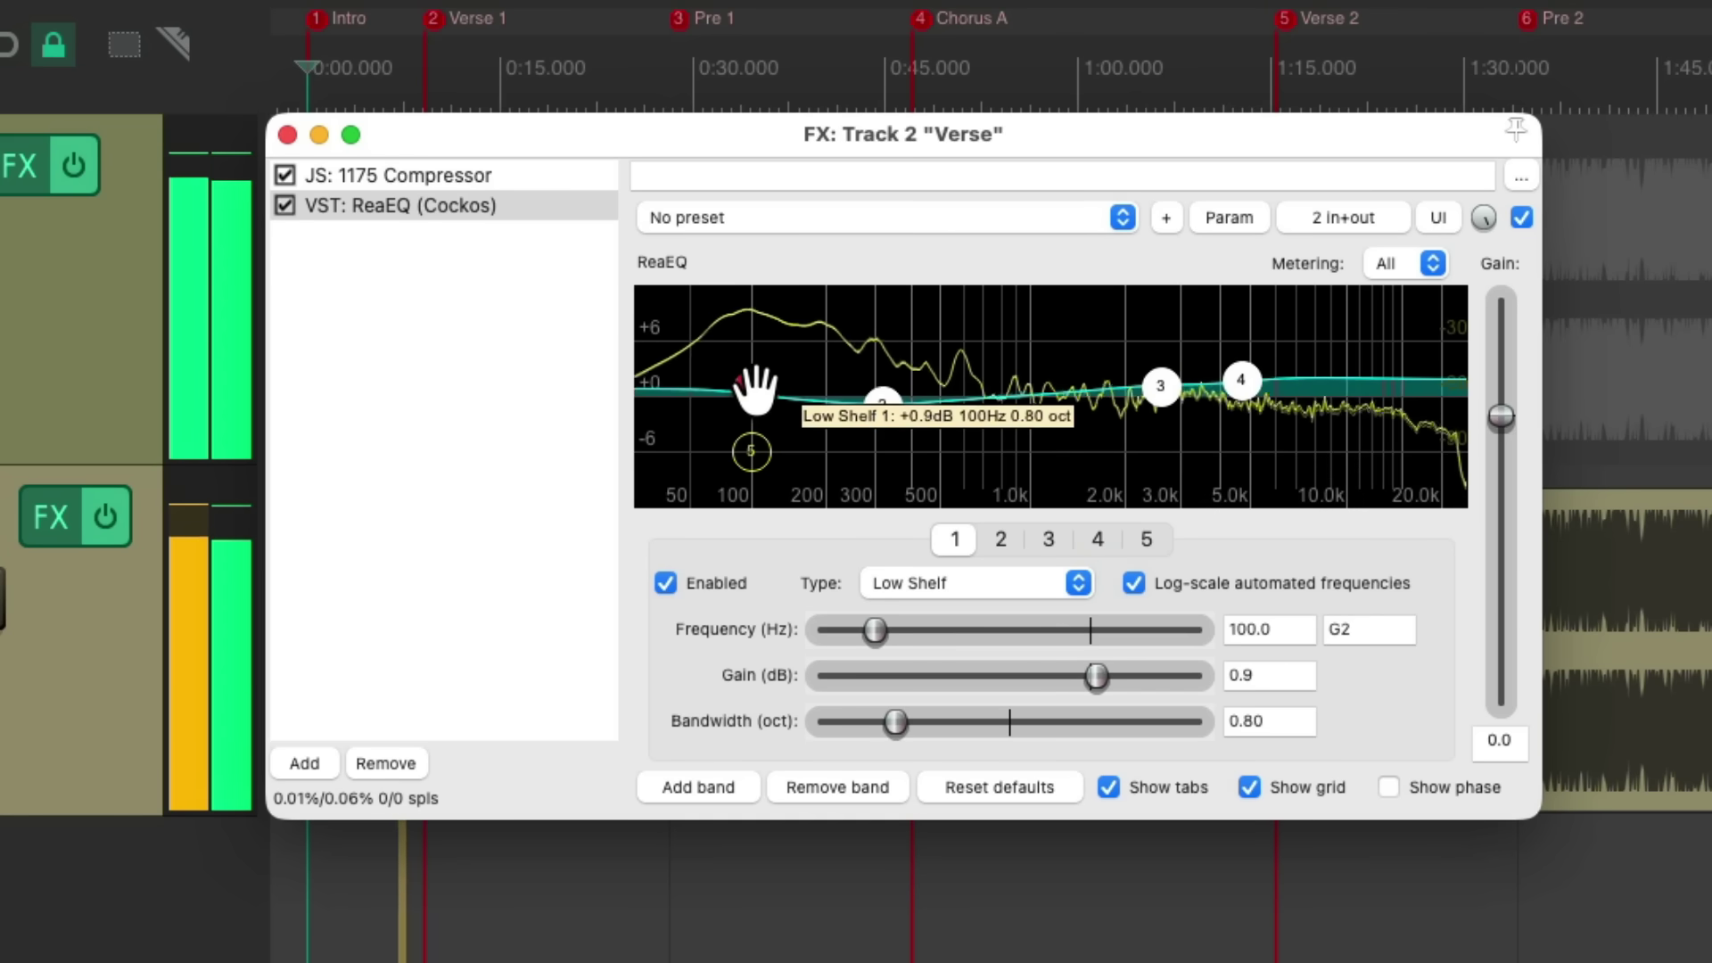
{"action": "key", "text": "space"}
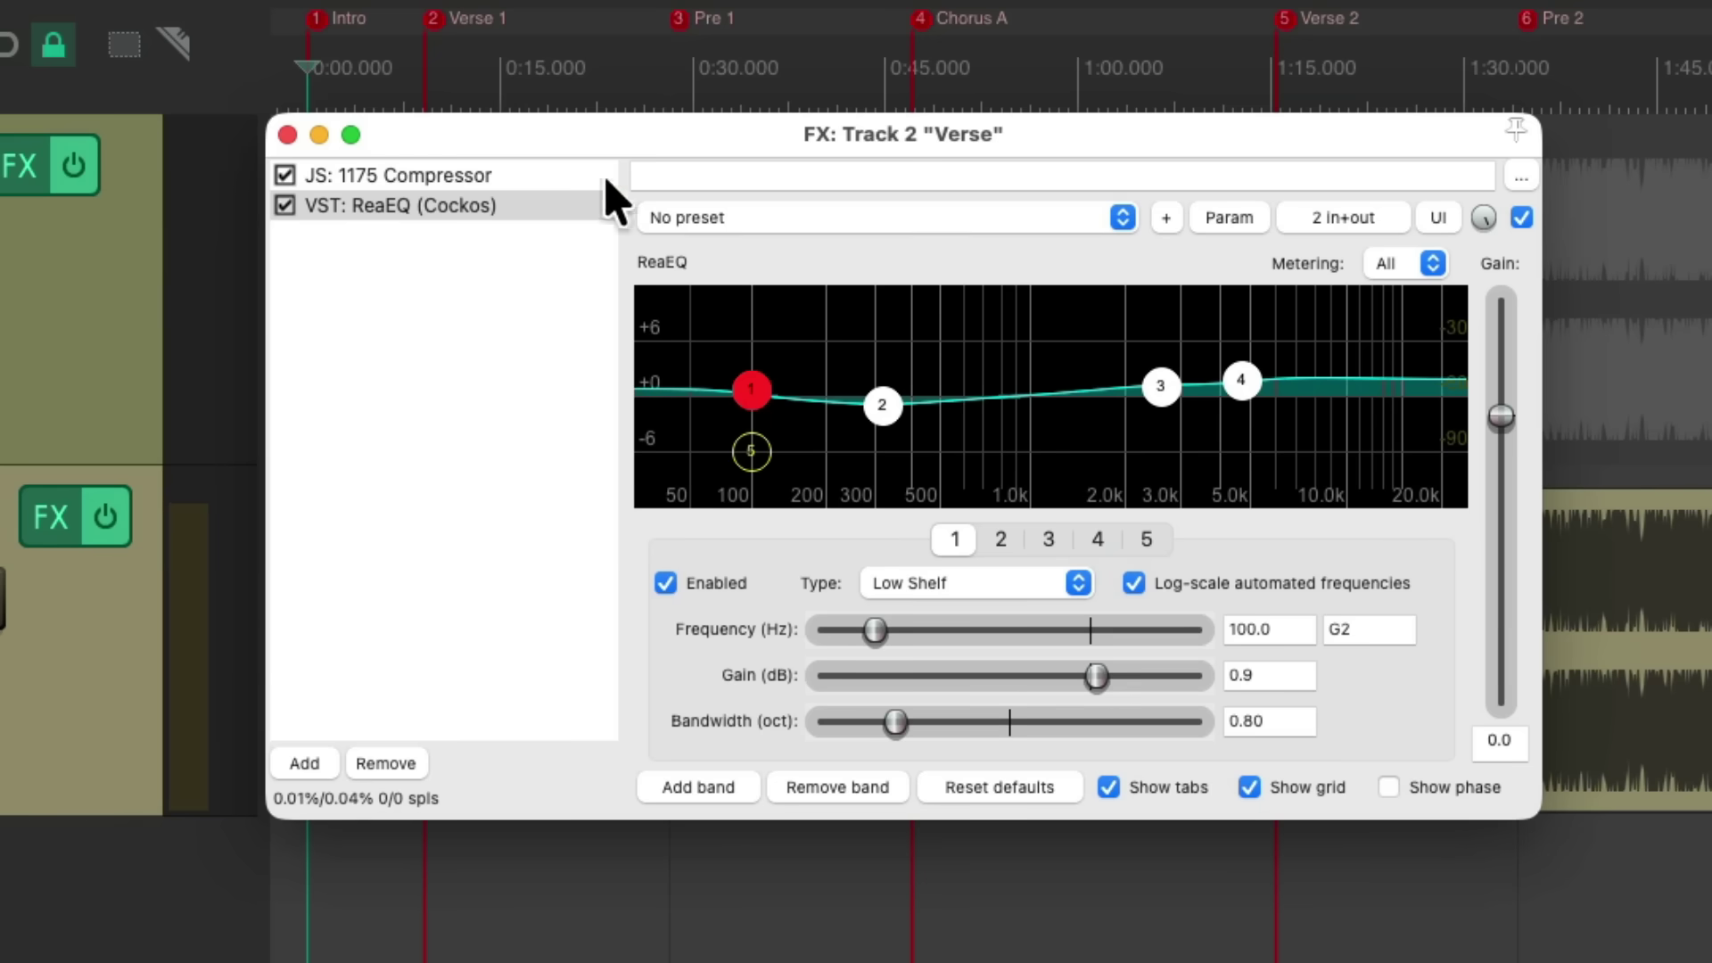
{"action": "left_click", "coordinate": [288, 135]}
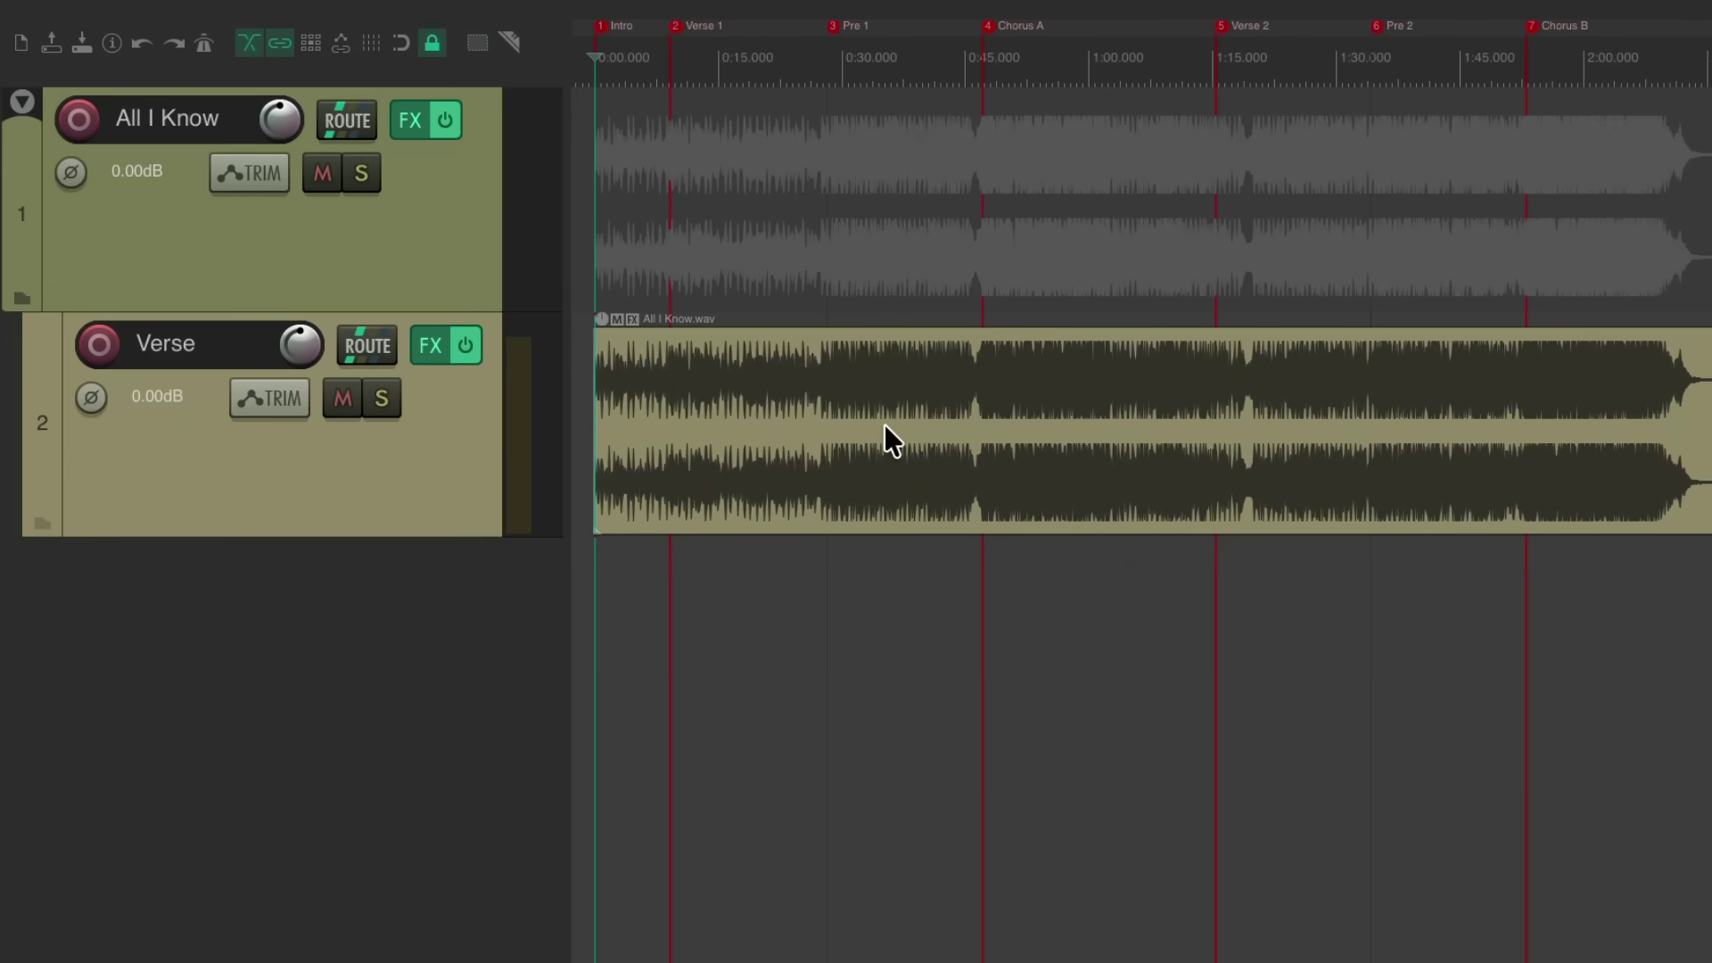
Split the song item at the Pre 1 marker, glancing at the default fade preferences
{"action": "scroll", "coordinate": [856, 419], "scroll_direction": "up", "scroll_amount": 6}
{"action": "scroll", "coordinate": [896, 517], "scroll_direction": "up", "scroll_amount": 4}
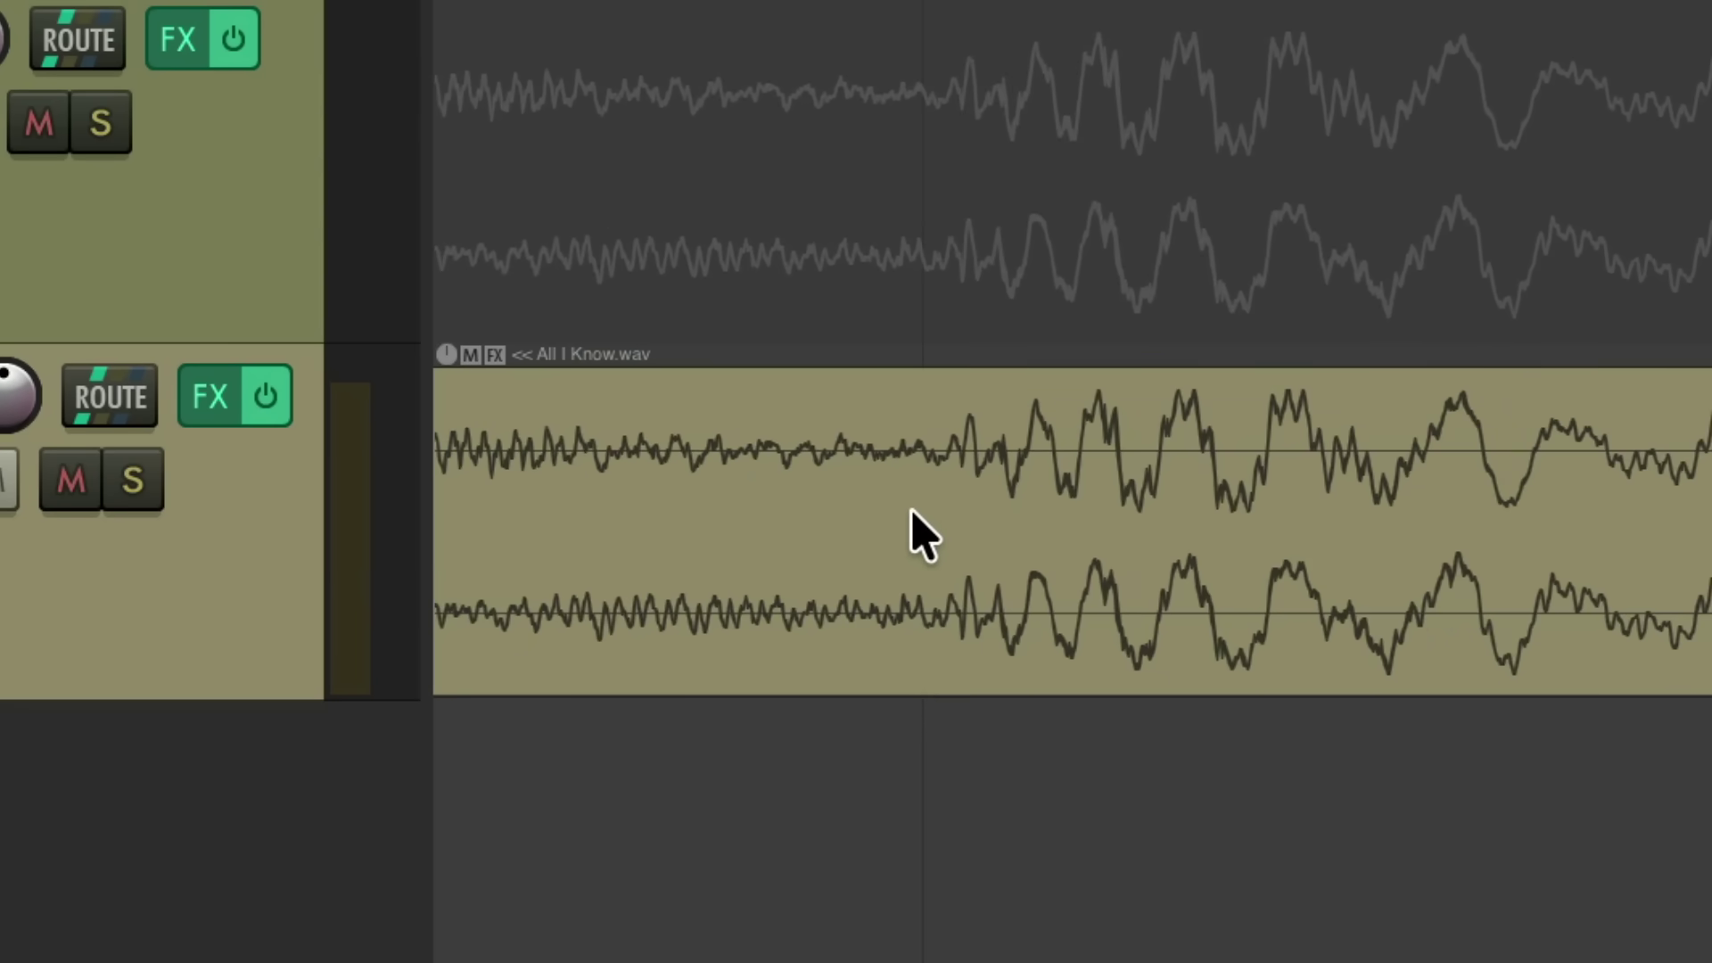
{"action": "key", "text": "s"}
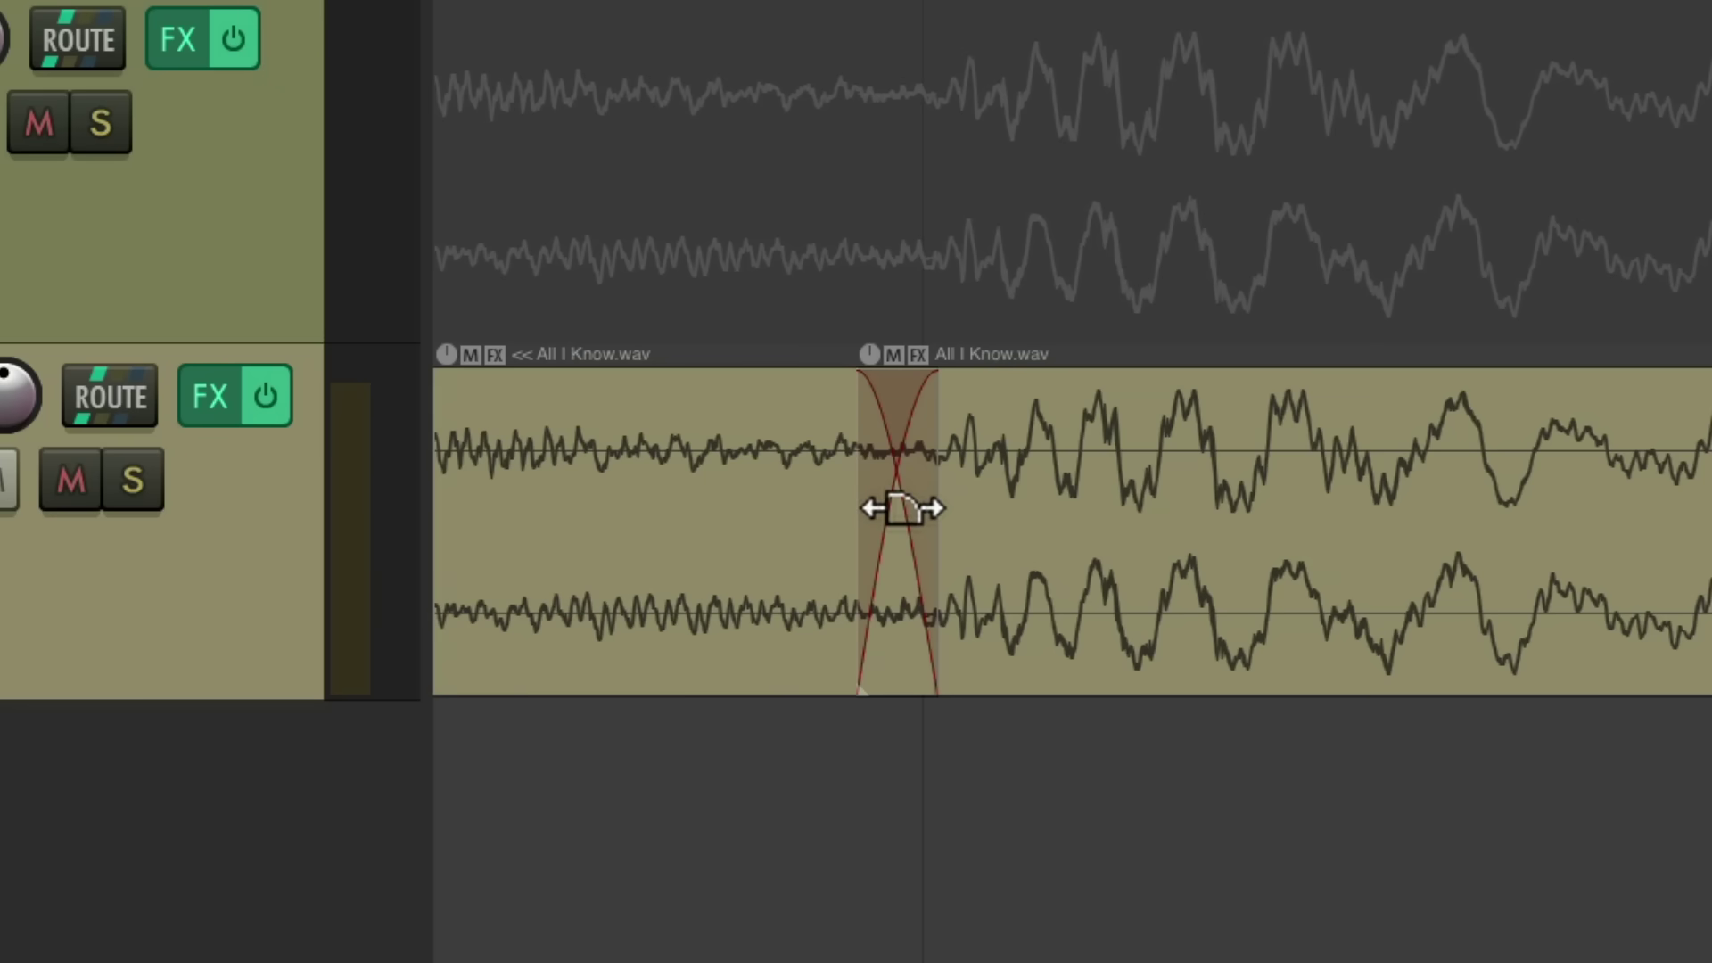
{"action": "key", "text": "super+comma"}
{"action": "key", "text": "Escape"}
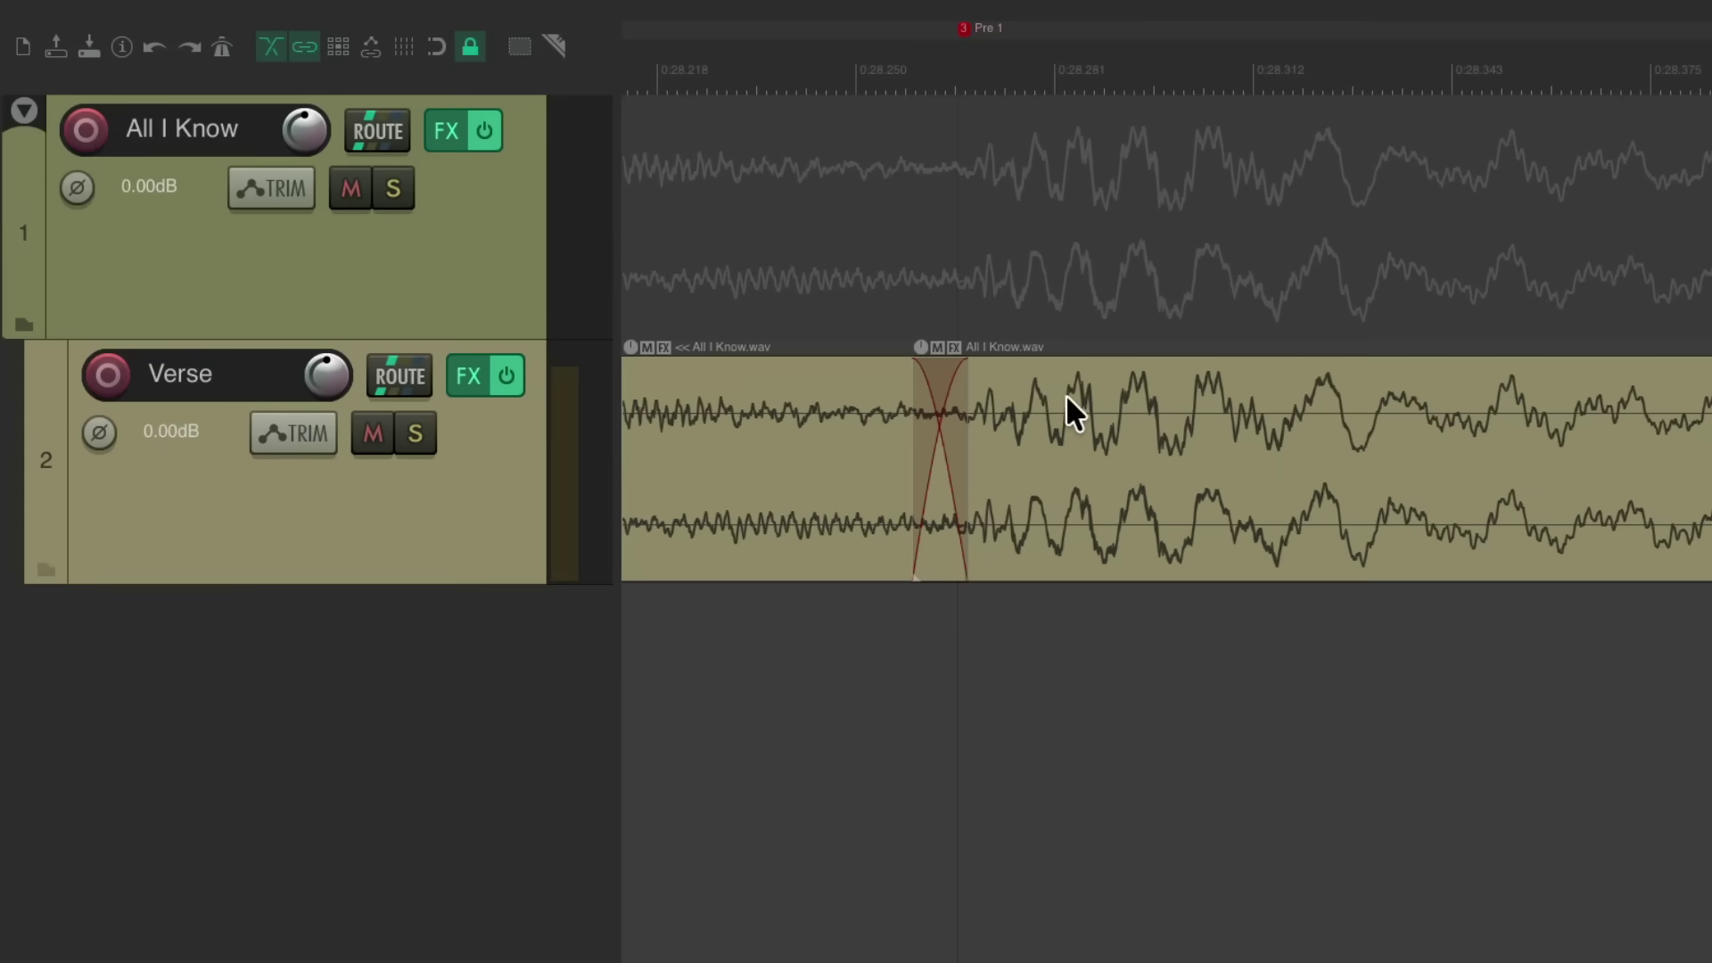
Move the post-split section onto new track 3 and play across the split to check it
{"action": "left_click_drag", "start_coordinate": [1083, 451], "coordinate": [1090, 741]}
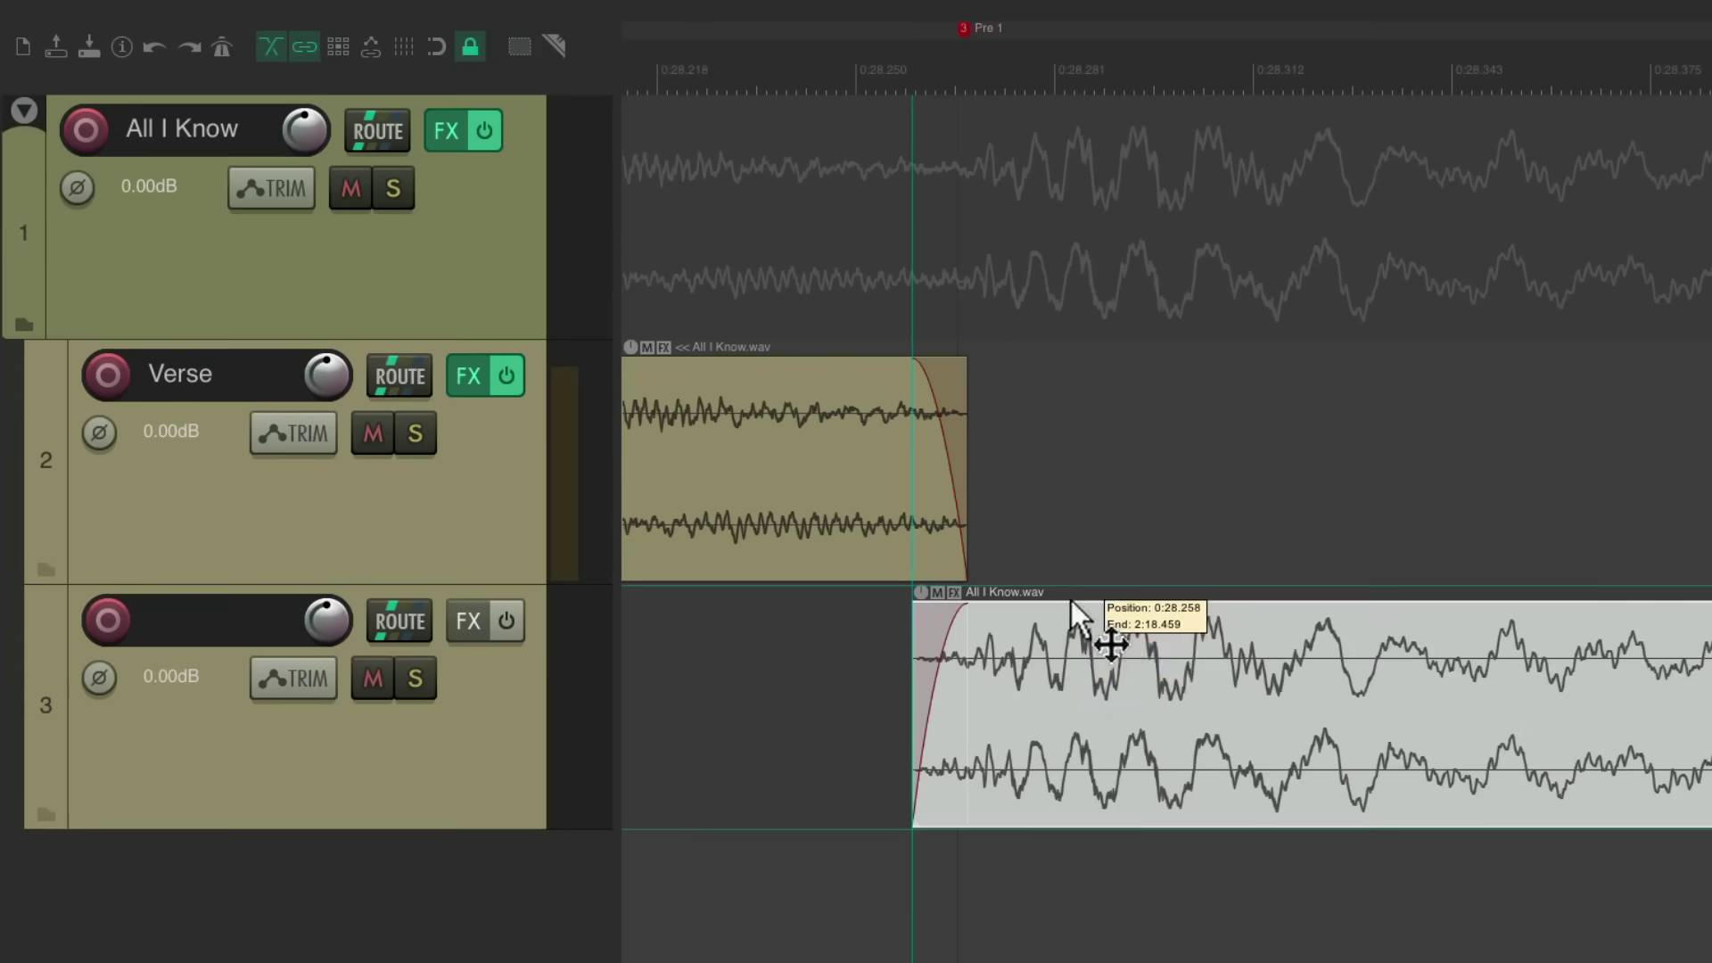
{"action": "left_click_drag", "start_coordinate": [1072, 612], "coordinate": [1068, 646]}
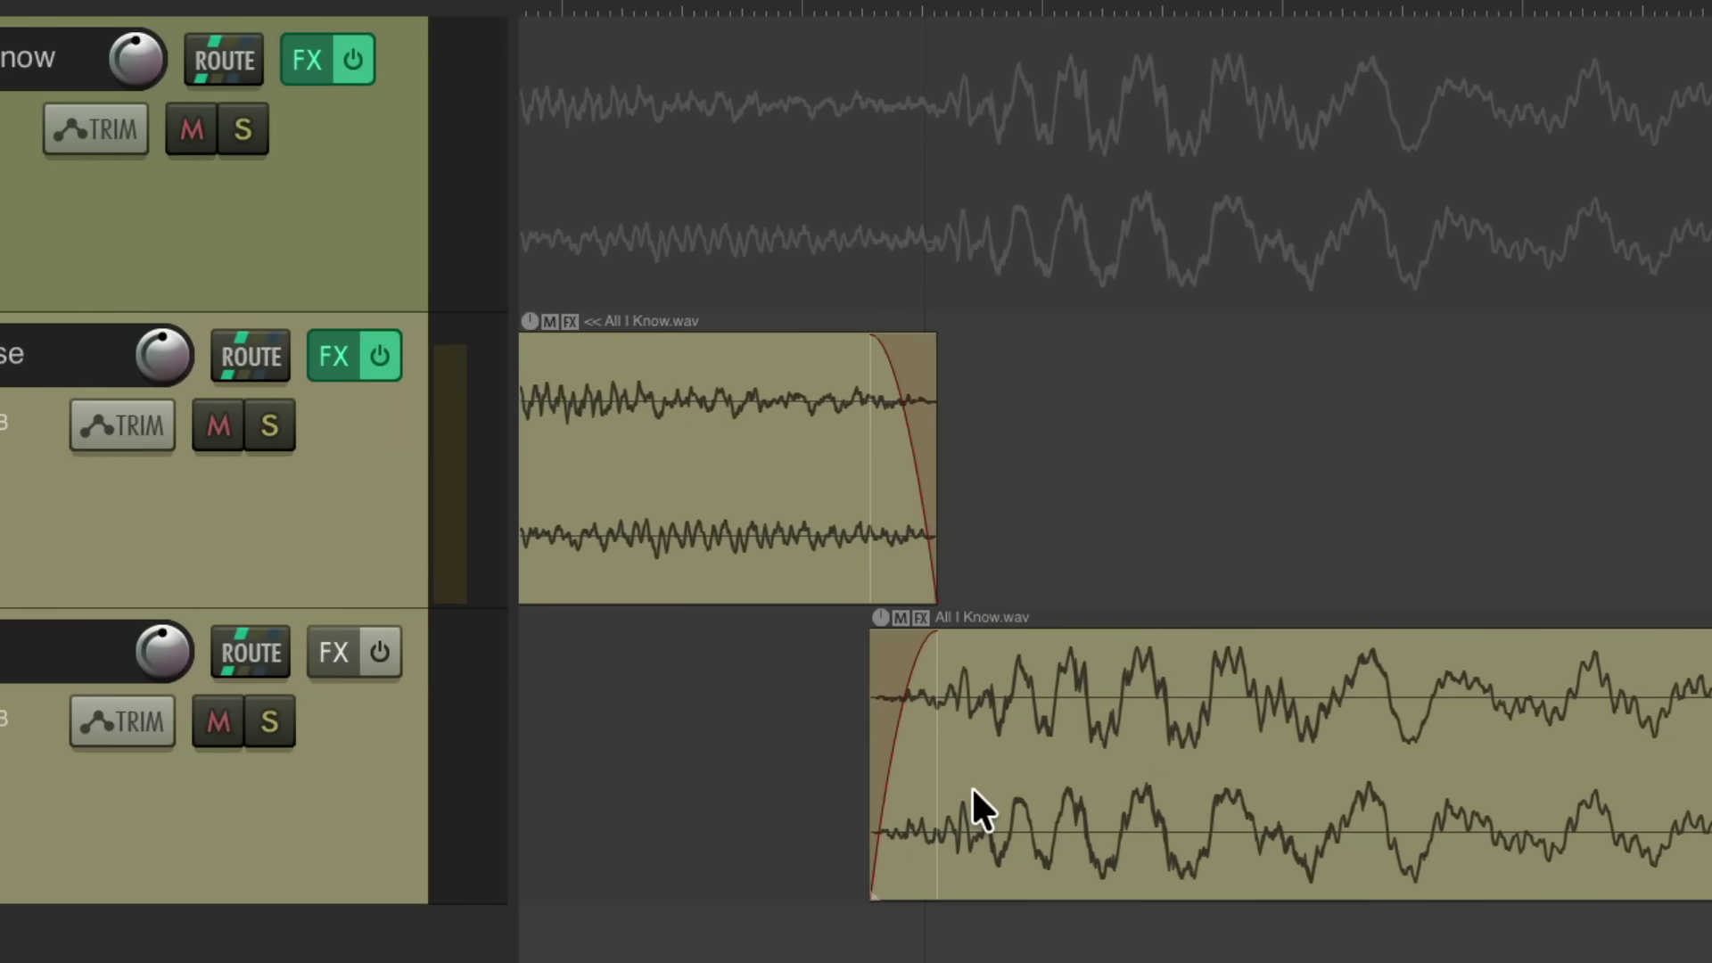
{"action": "scroll", "coordinate": [1133, 726], "scroll_direction": "down", "scroll_amount": 5}
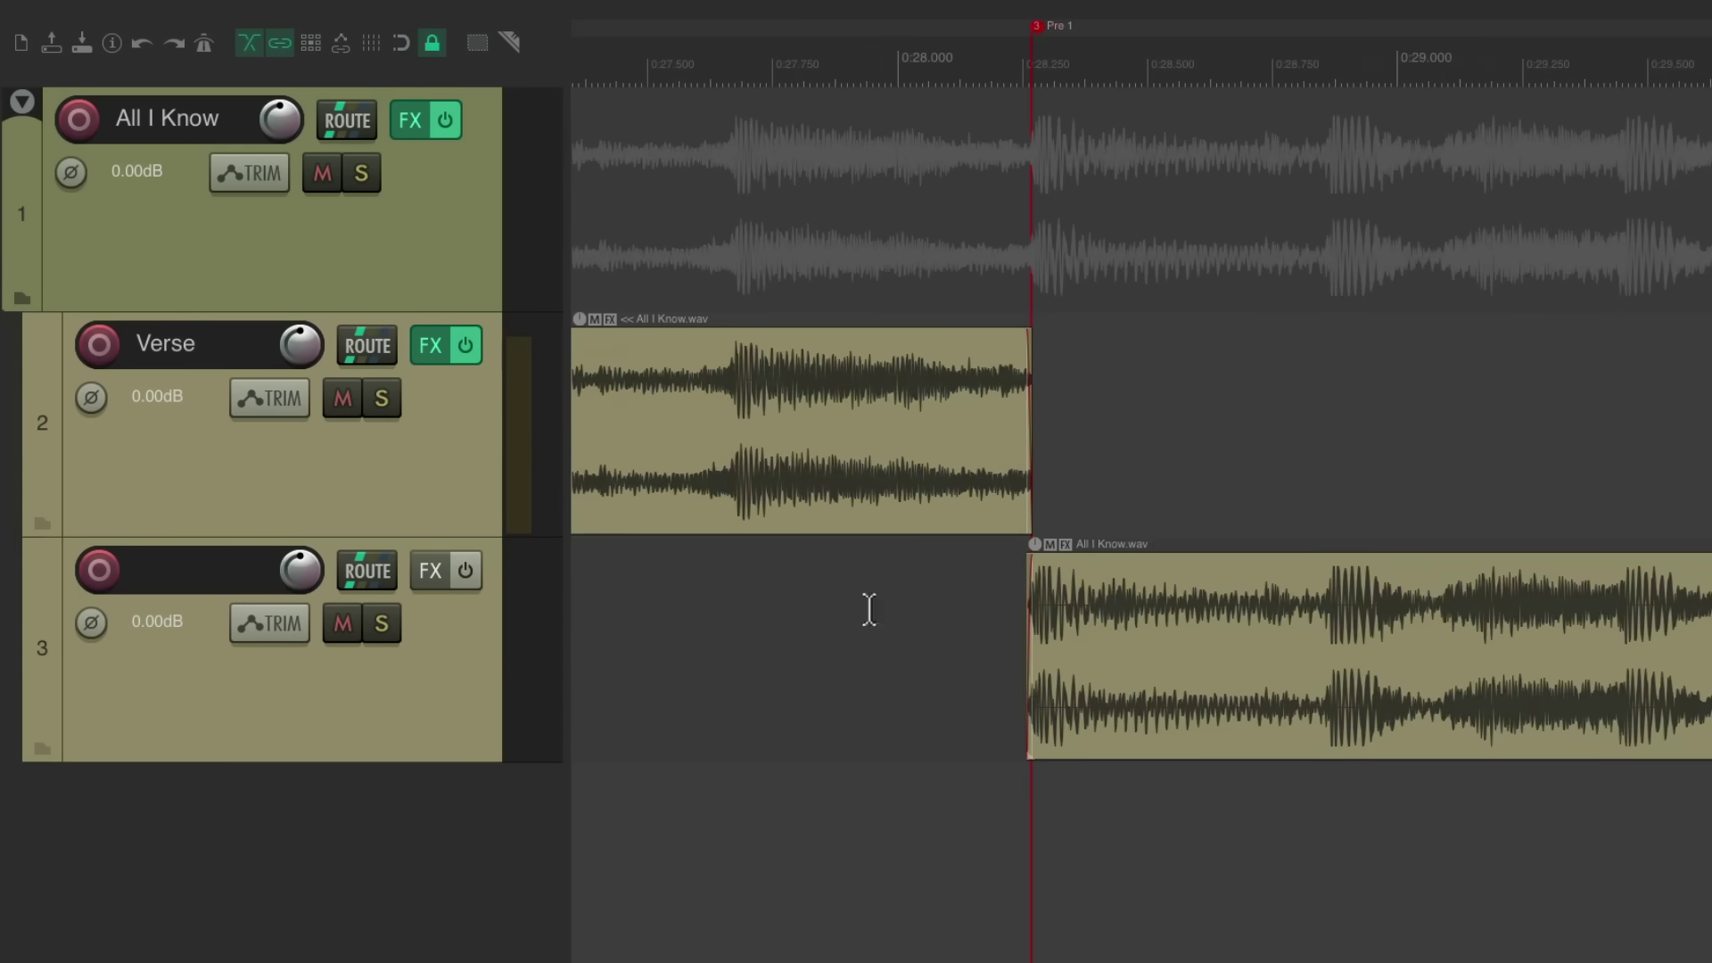
{"action": "left_click", "coordinate": [723, 573]}
{"action": "key", "text": "space"}
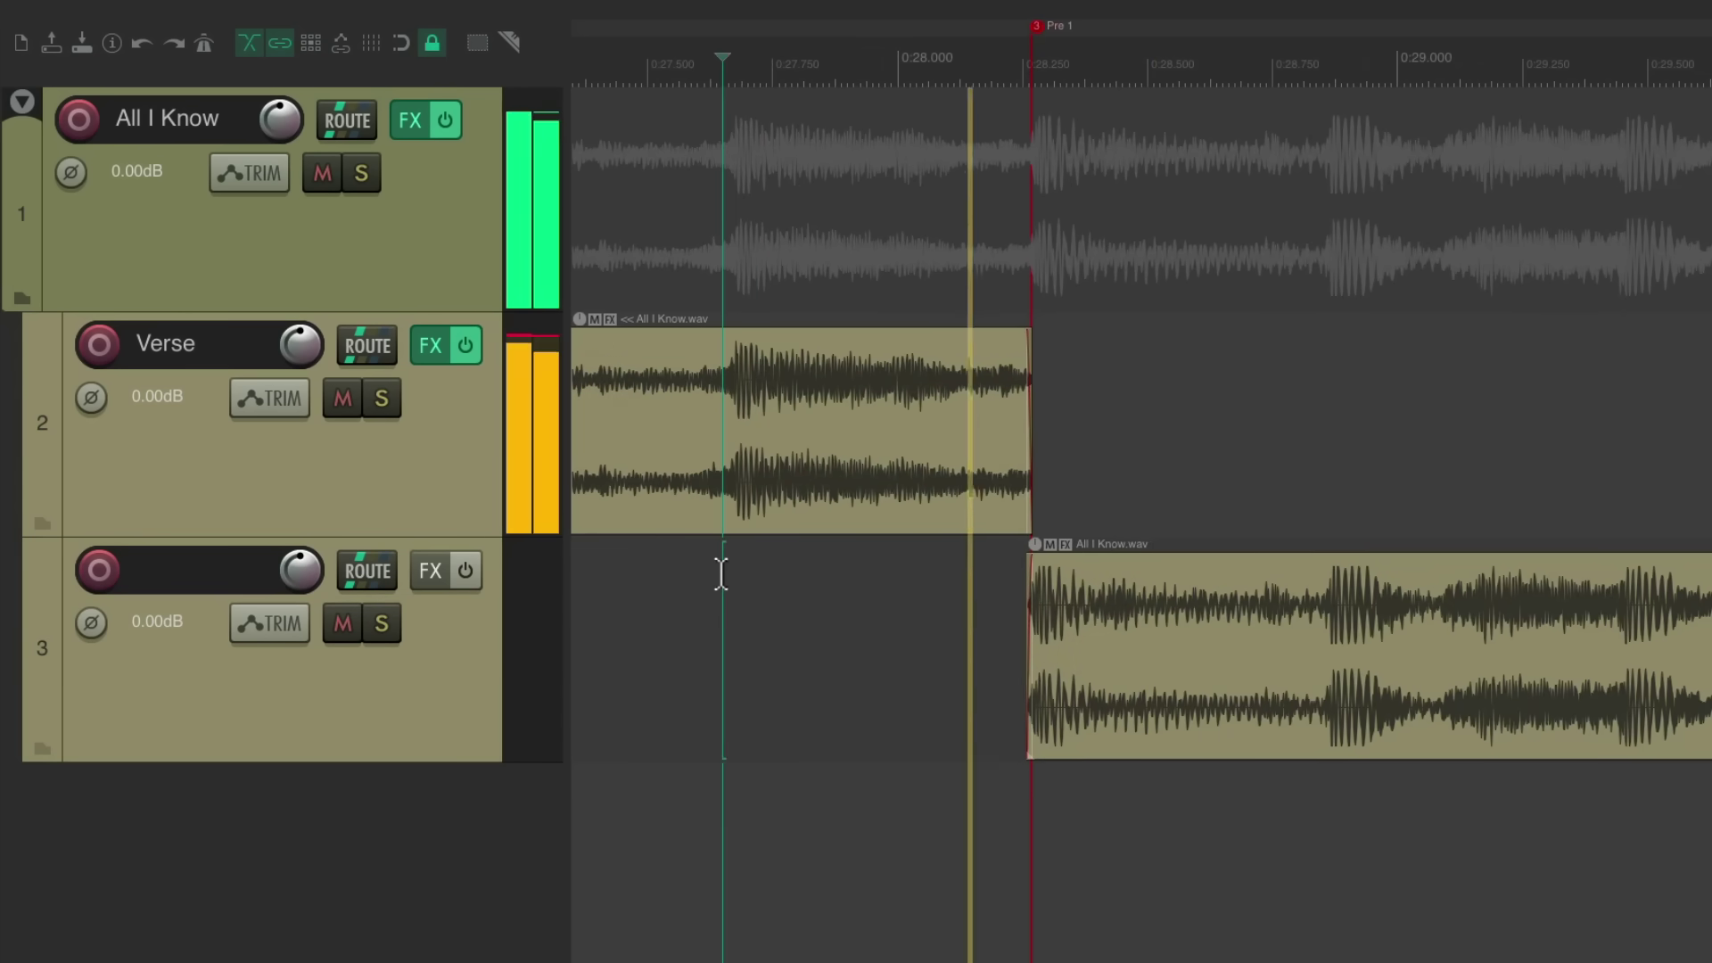
{"action": "scroll", "coordinate": [853, 624], "scroll_direction": "down", "scroll_amount": 4}
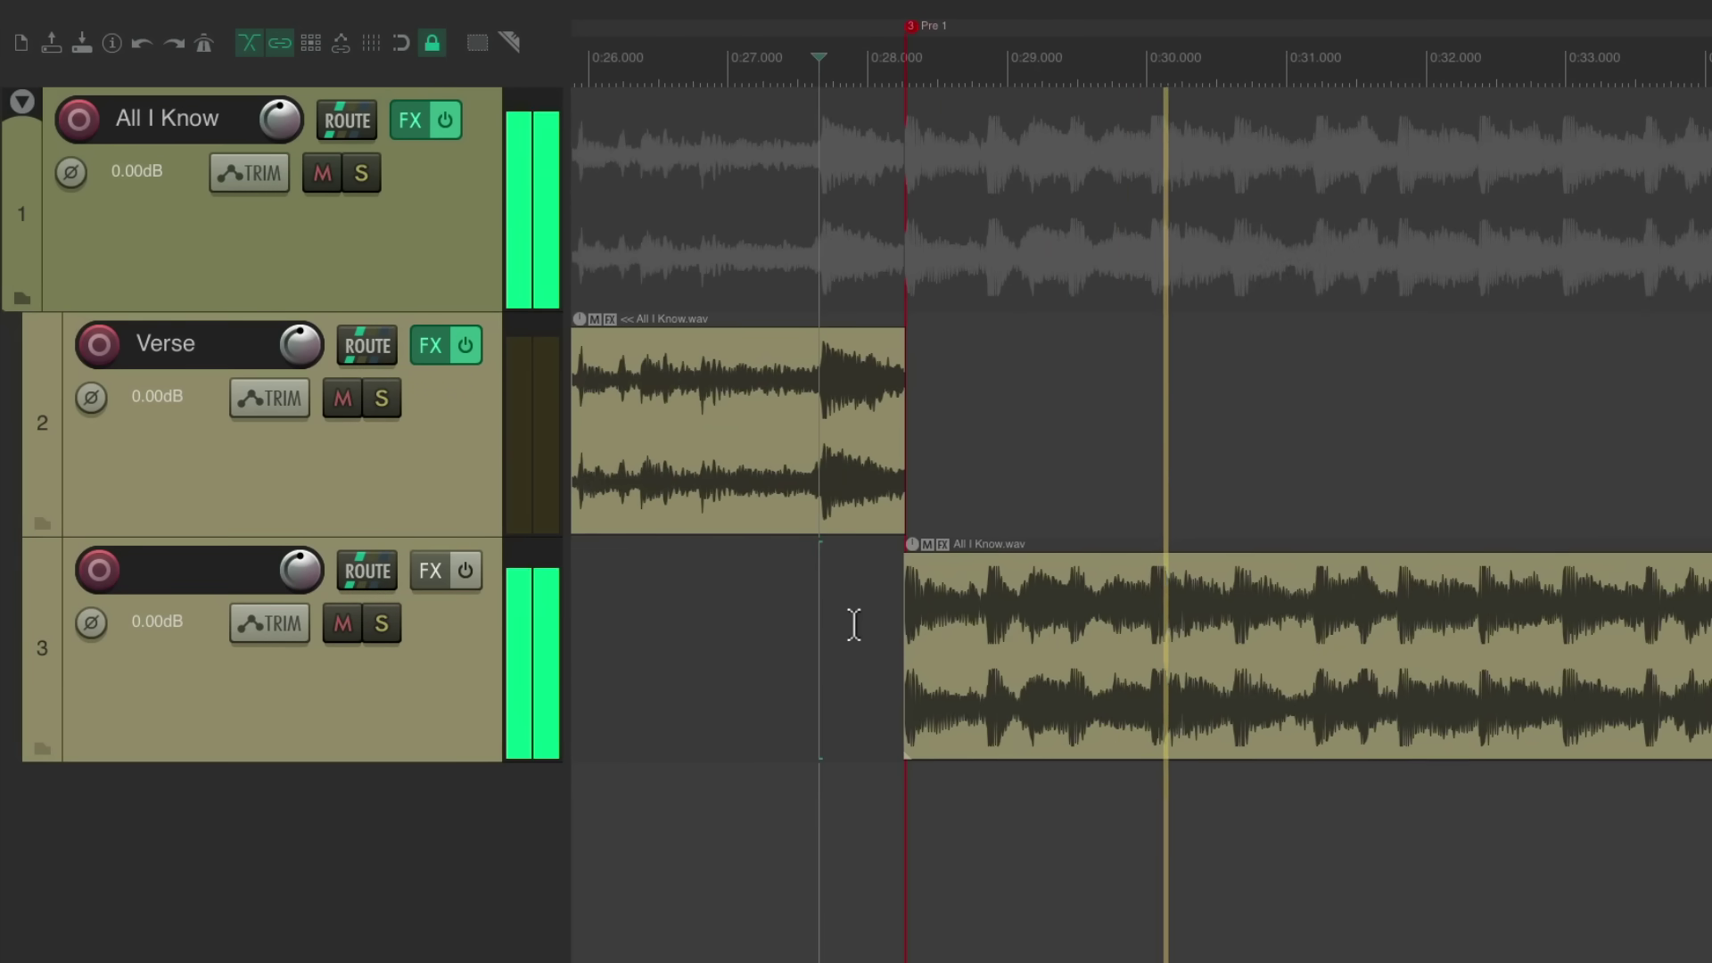
{"action": "left_click", "coordinate": [659, 620]}
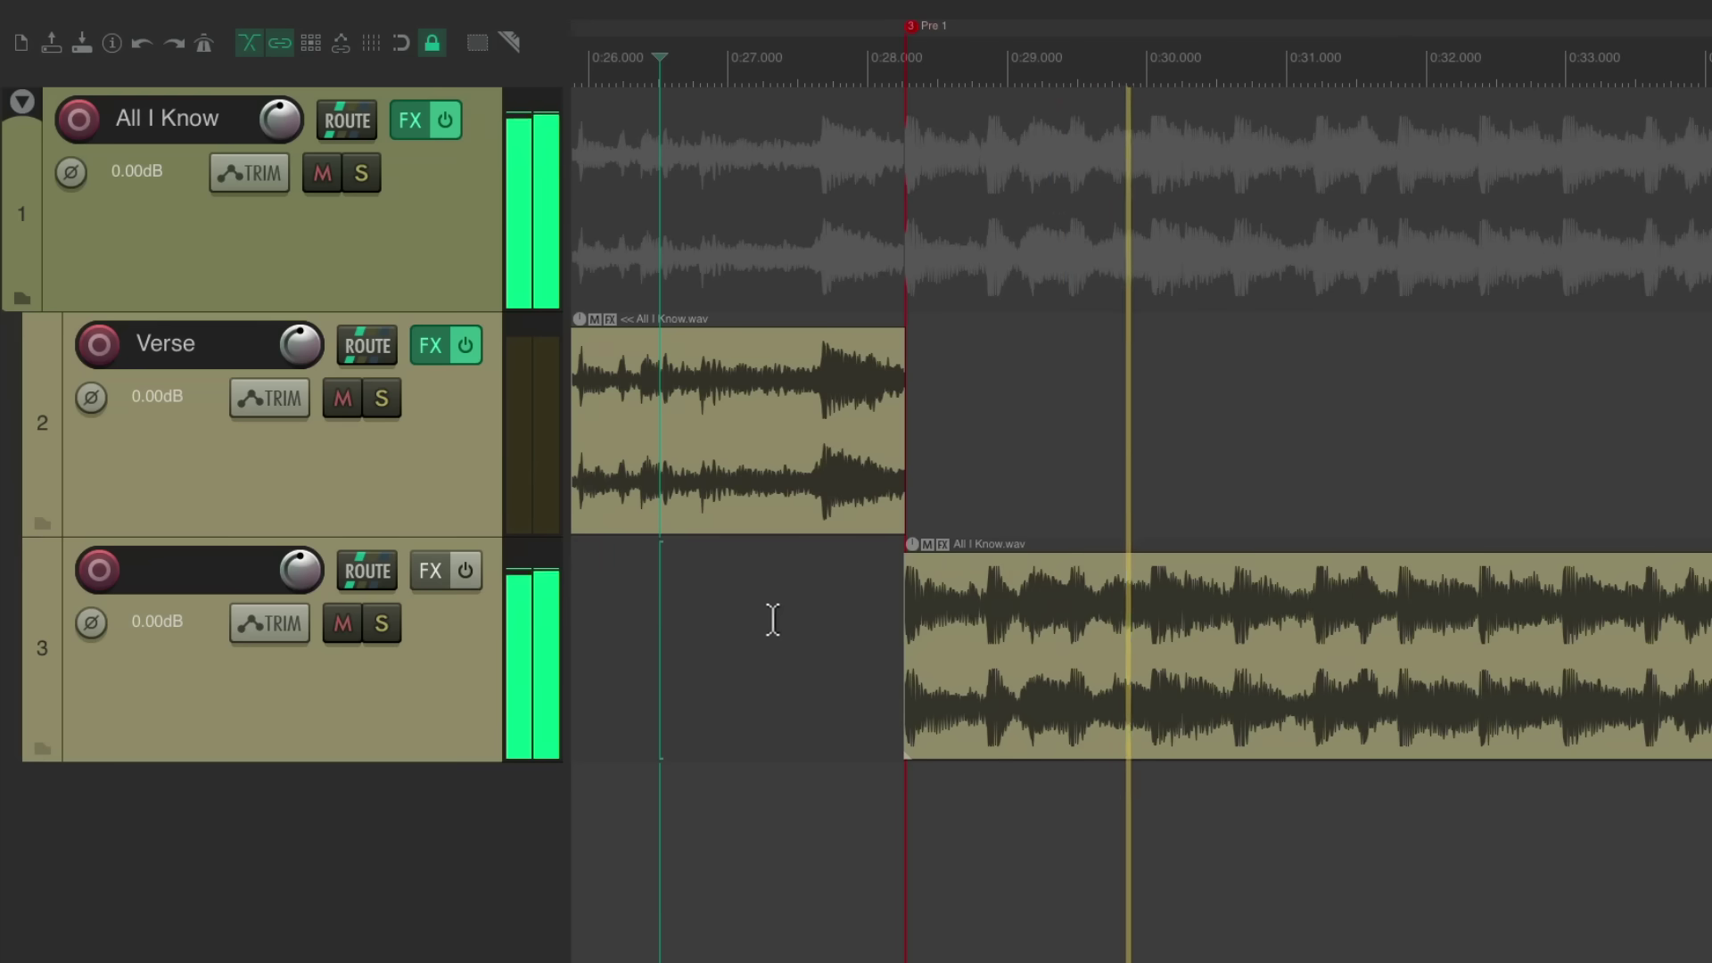
Name track 3 'Pre Chorus' and copy Verse's 1175 Compressor and ReaEQ onto it
{"action": "key", "text": "space"}
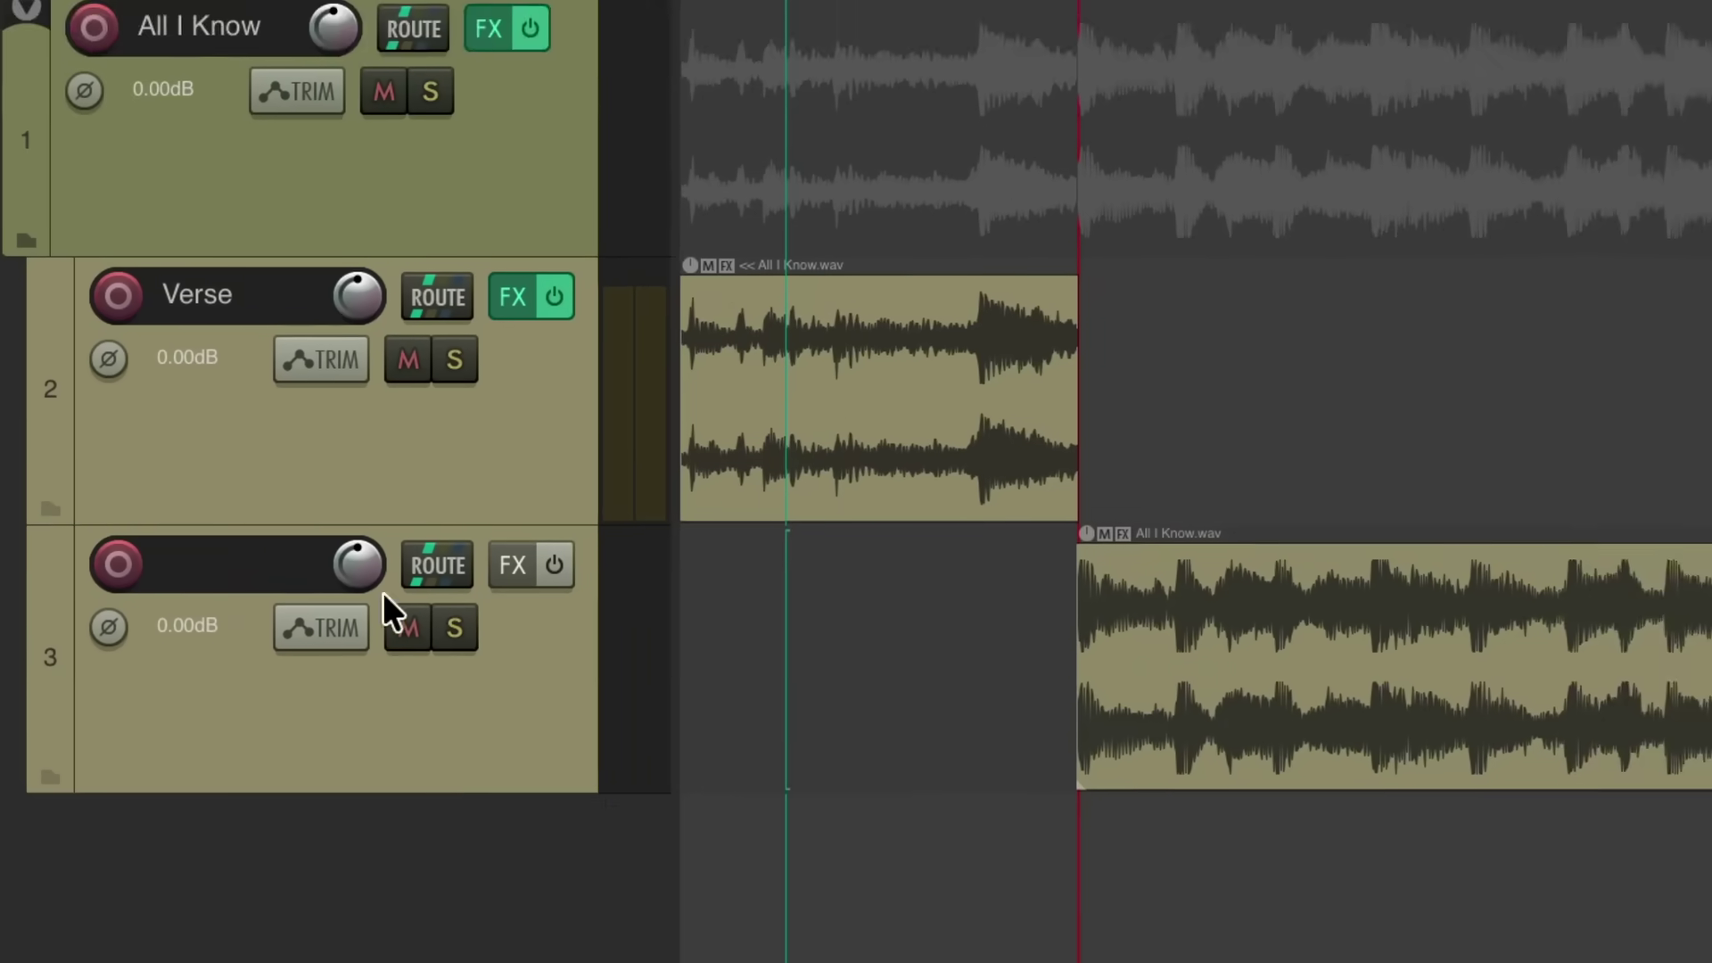
{"action": "double_click", "coordinate": [231, 580]}
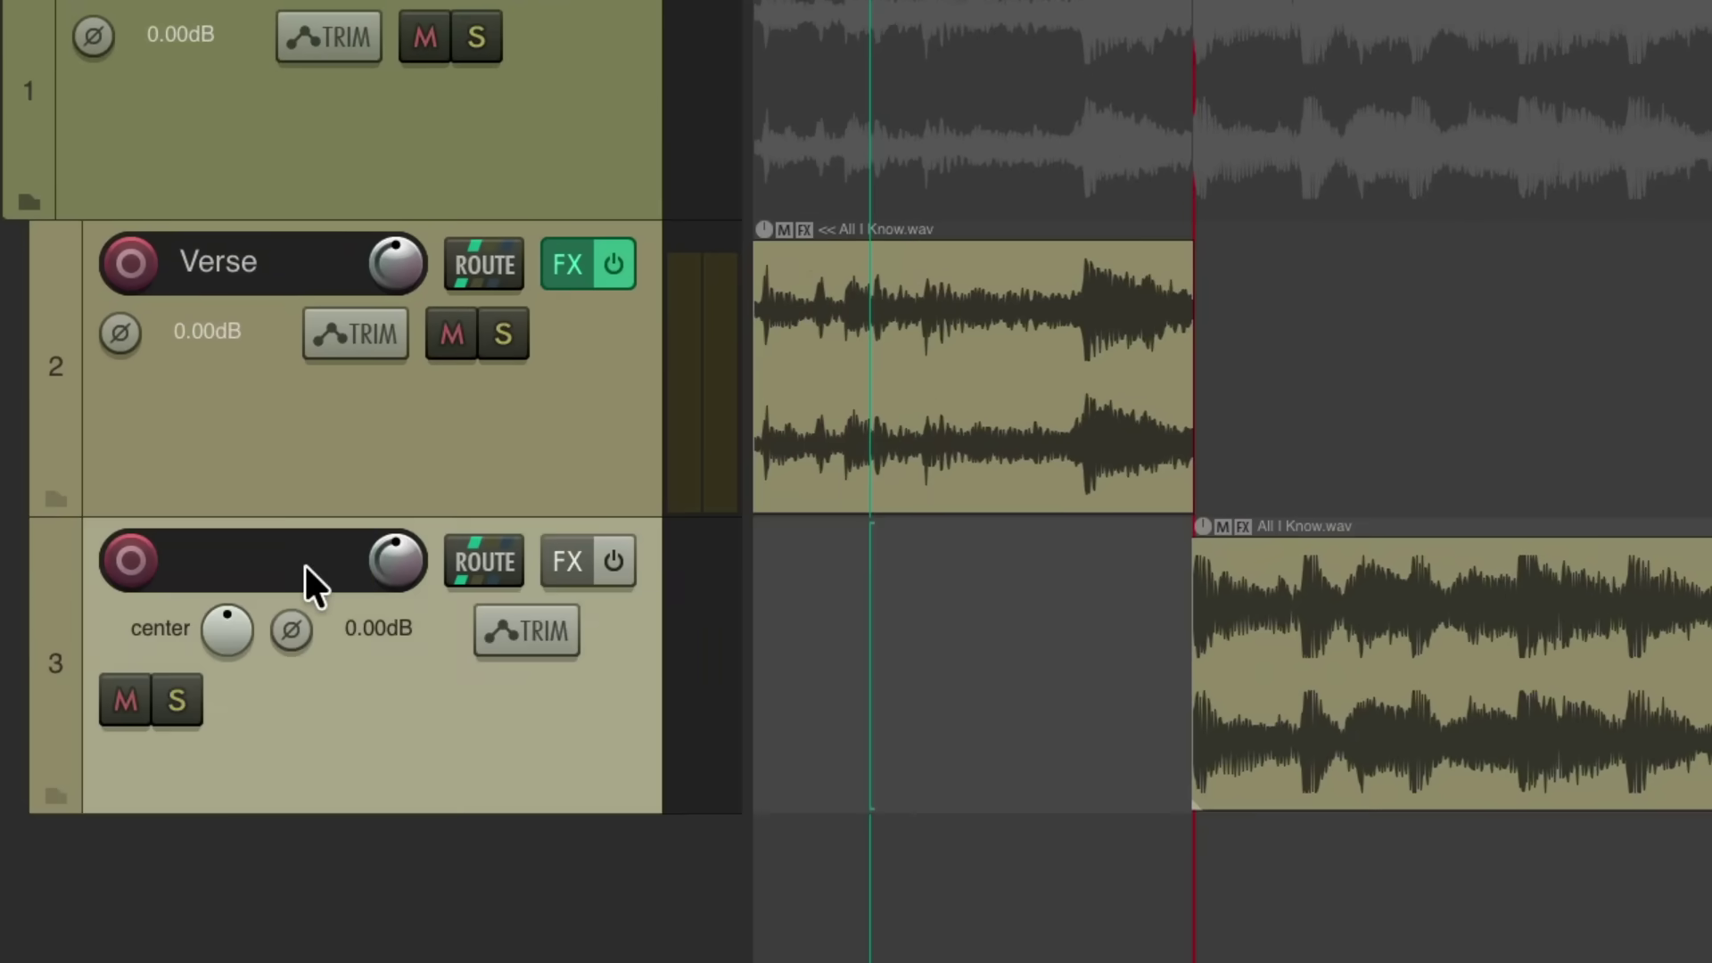
{"action": "type", "text": "Pre Chorus"}
{"action": "key", "text": "Return"}
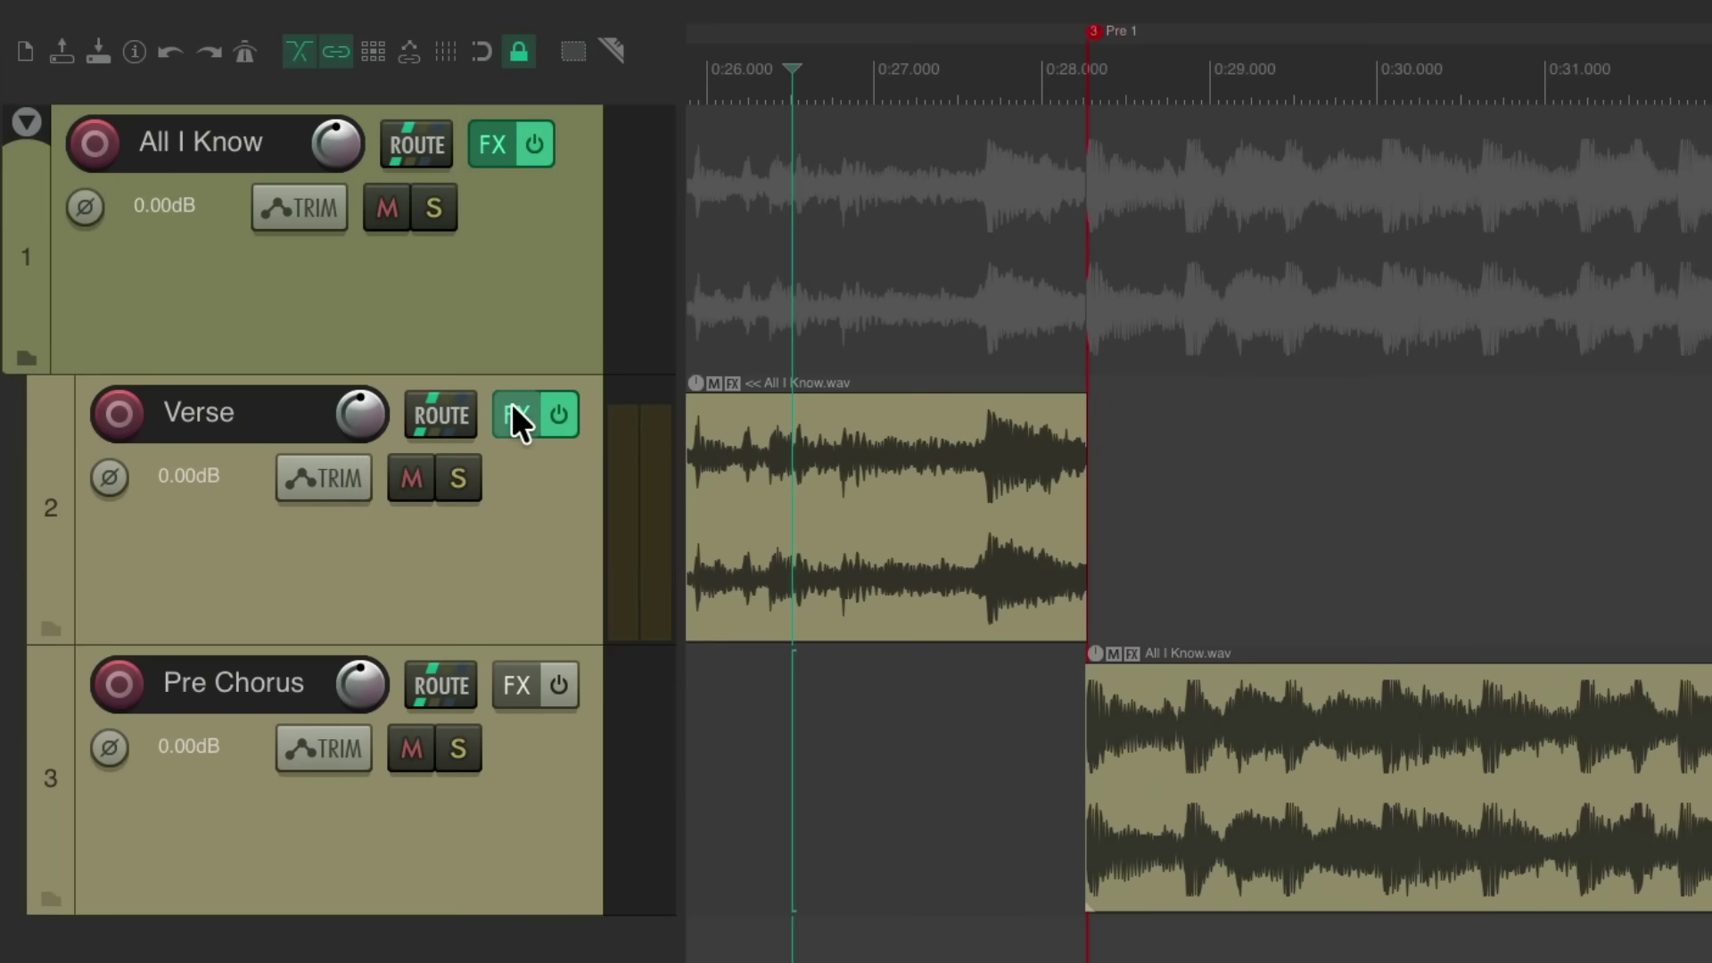
{"action": "left_click_drag", "start_coordinate": [513, 405], "coordinate": [521, 680]}
{"action": "left_click", "coordinate": [516, 685]}
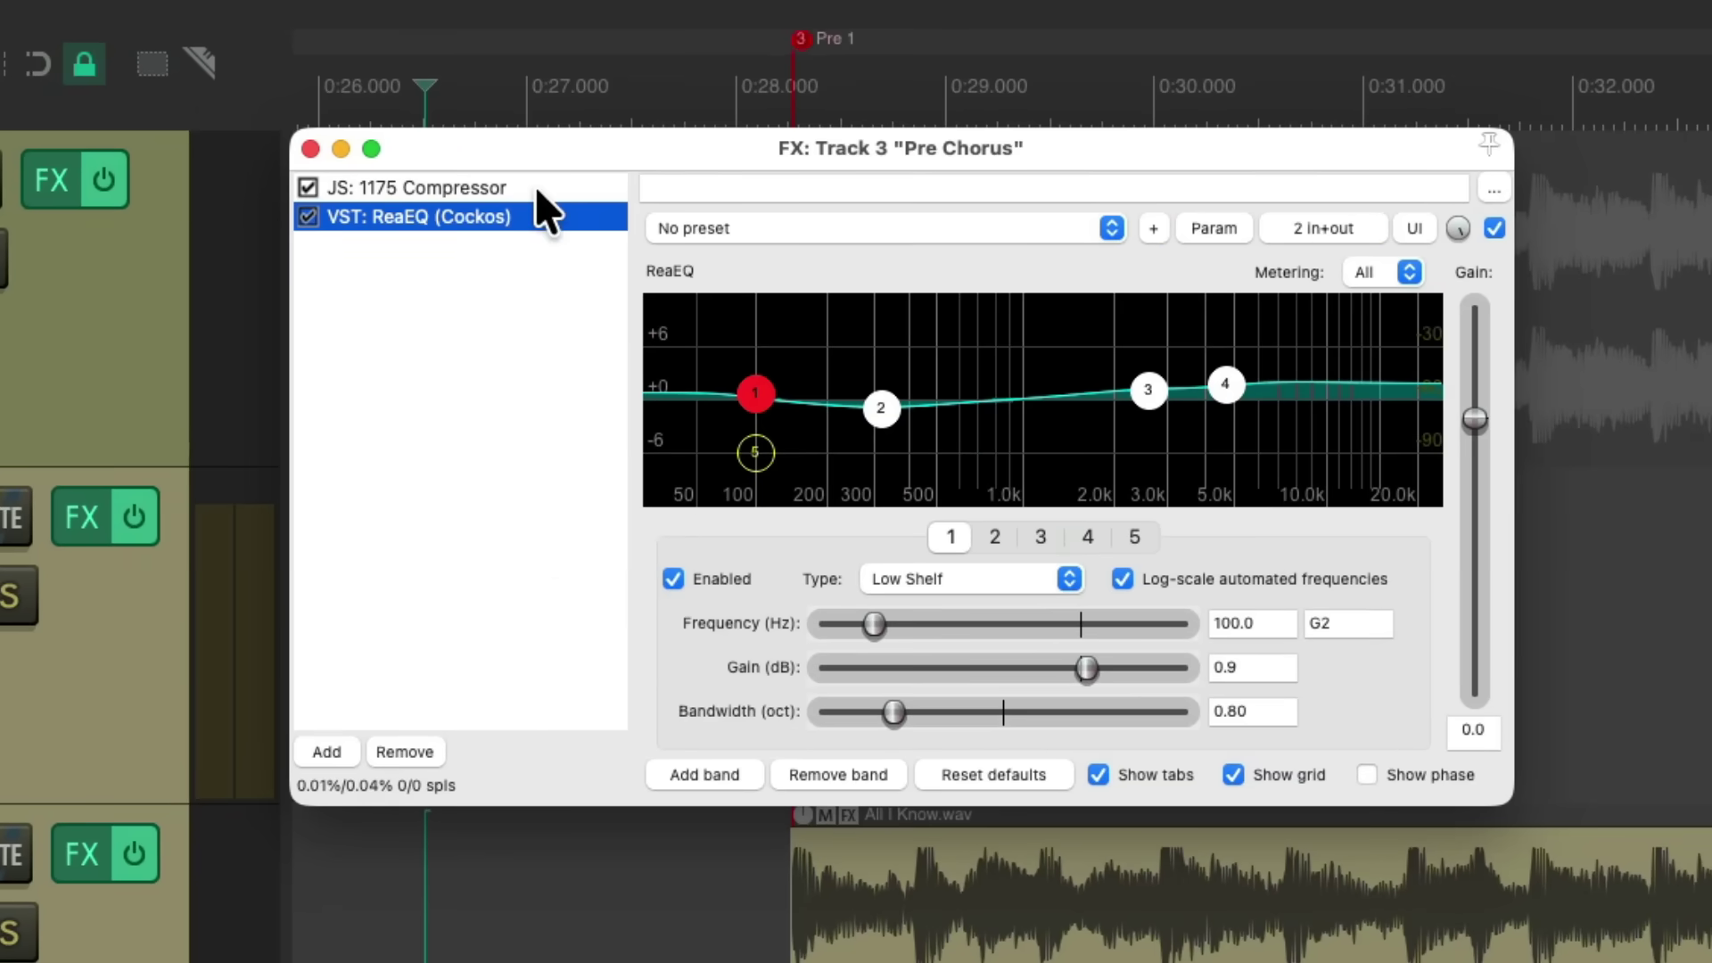
Set the Pre Chorus 1175 Compressor to -3.0 dB threshold and 1.8 dB gain, comparing against bypass
{"action": "left_click", "coordinate": [535, 187]}
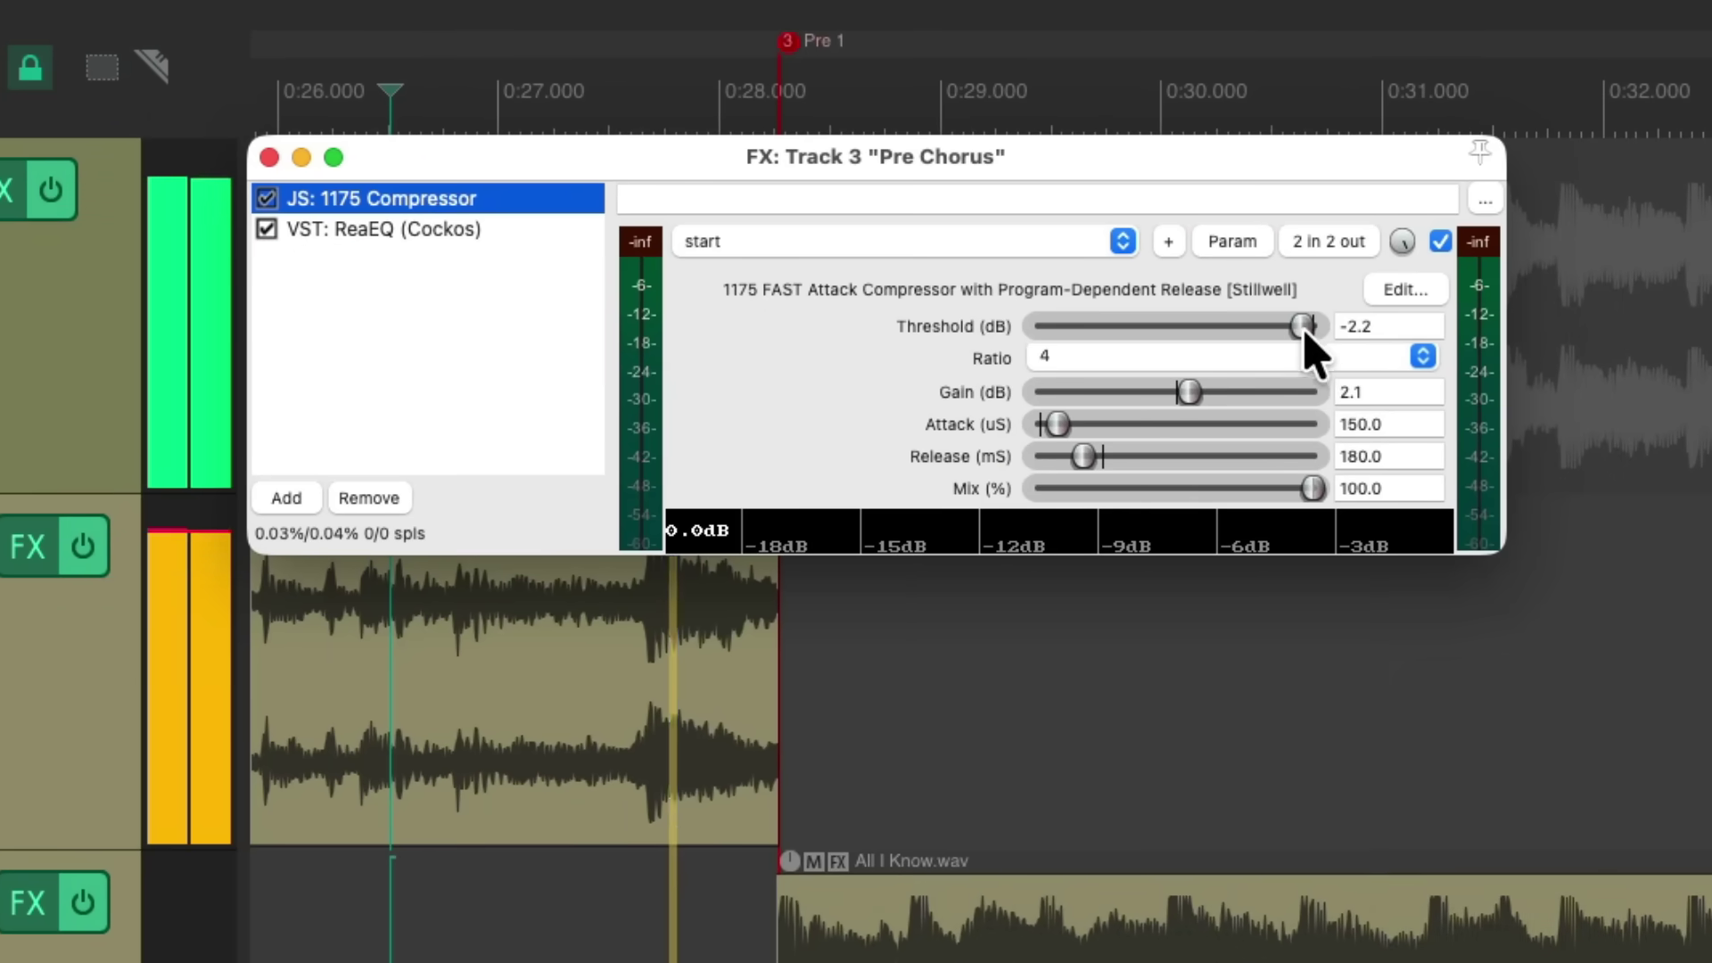
{"action": "key", "text": "space"}
{"action": "left_click_drag", "start_coordinate": [1305, 336], "coordinate": [1307, 337]}
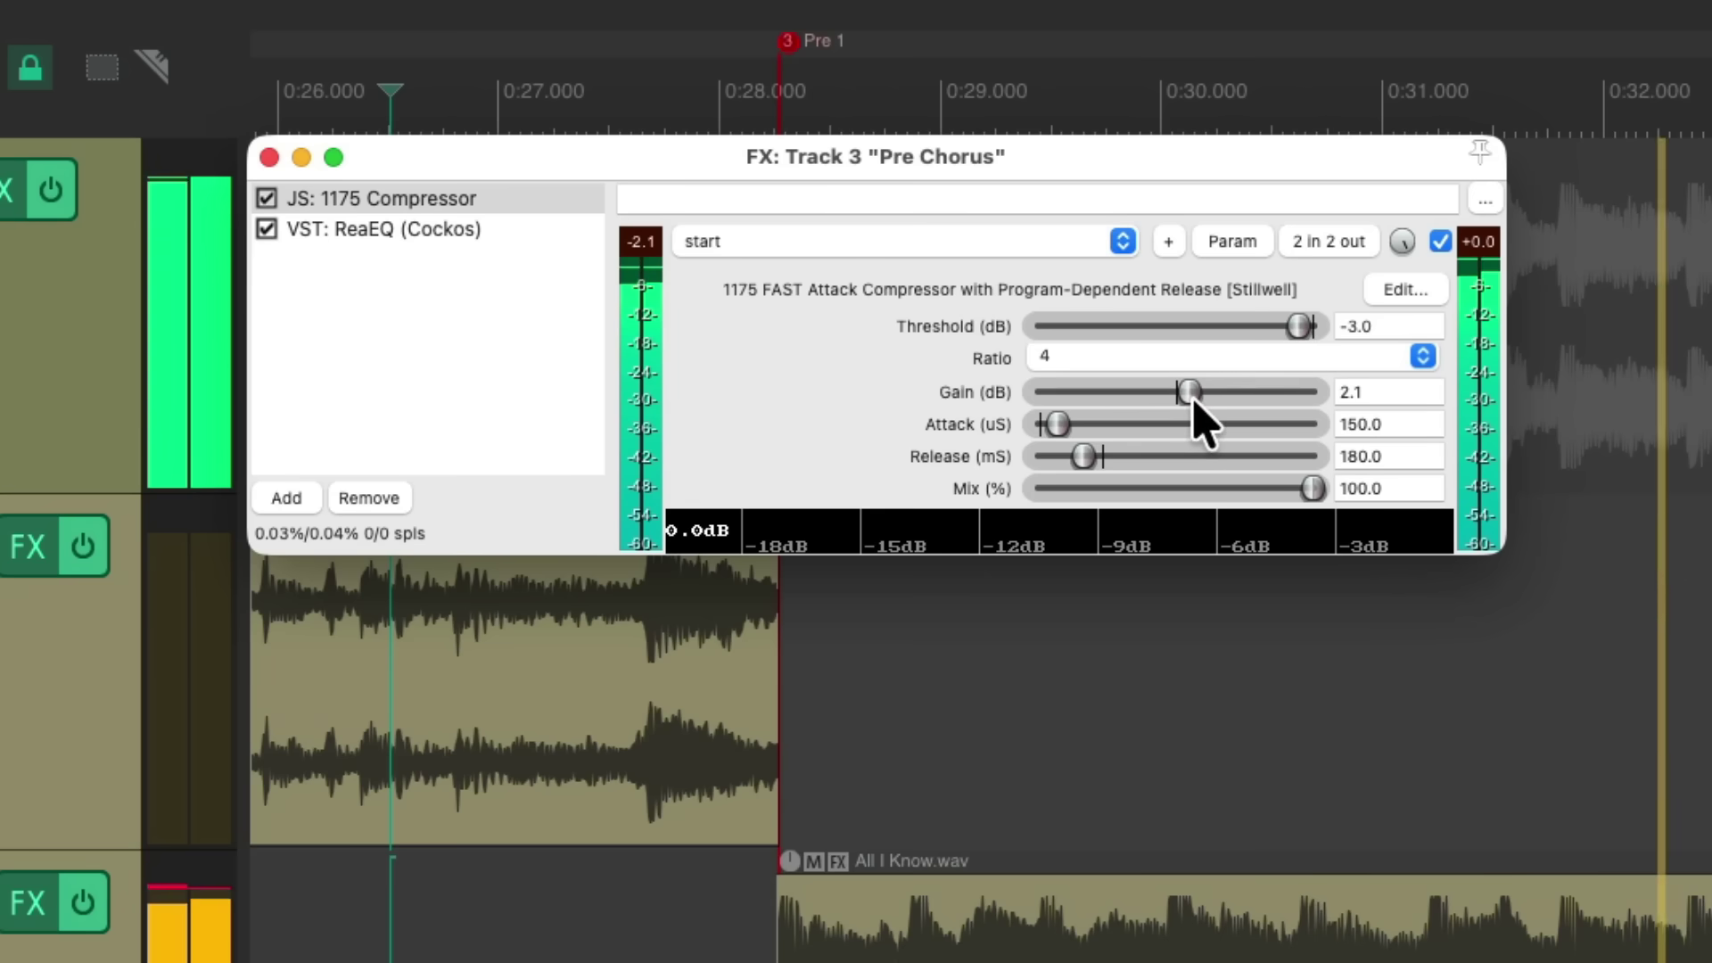
{"action": "left_click_drag", "start_coordinate": [1193, 395], "coordinate": [1191, 395]}
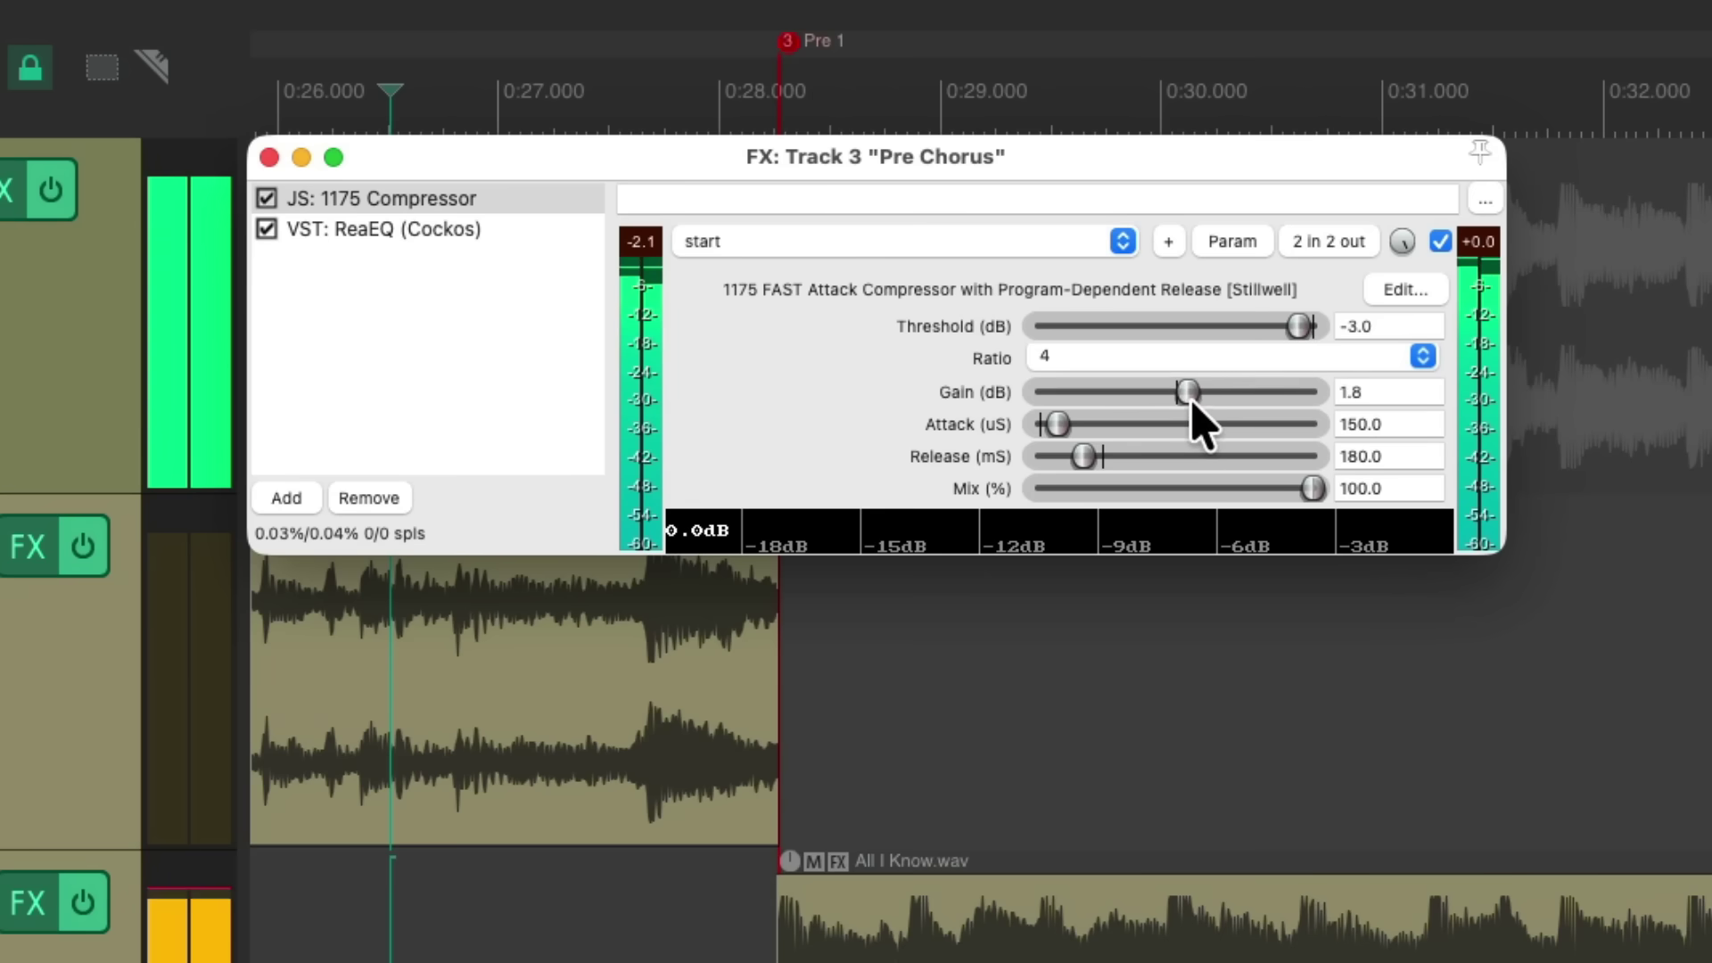
{"action": "left_click", "coordinate": [1440, 241]}
{"action": "left_click", "coordinate": [1441, 241]}
Review the Pre Chorus ReaEQ bands, nudging band 3 slightly lower
{"action": "left_click", "coordinate": [459, 232]}
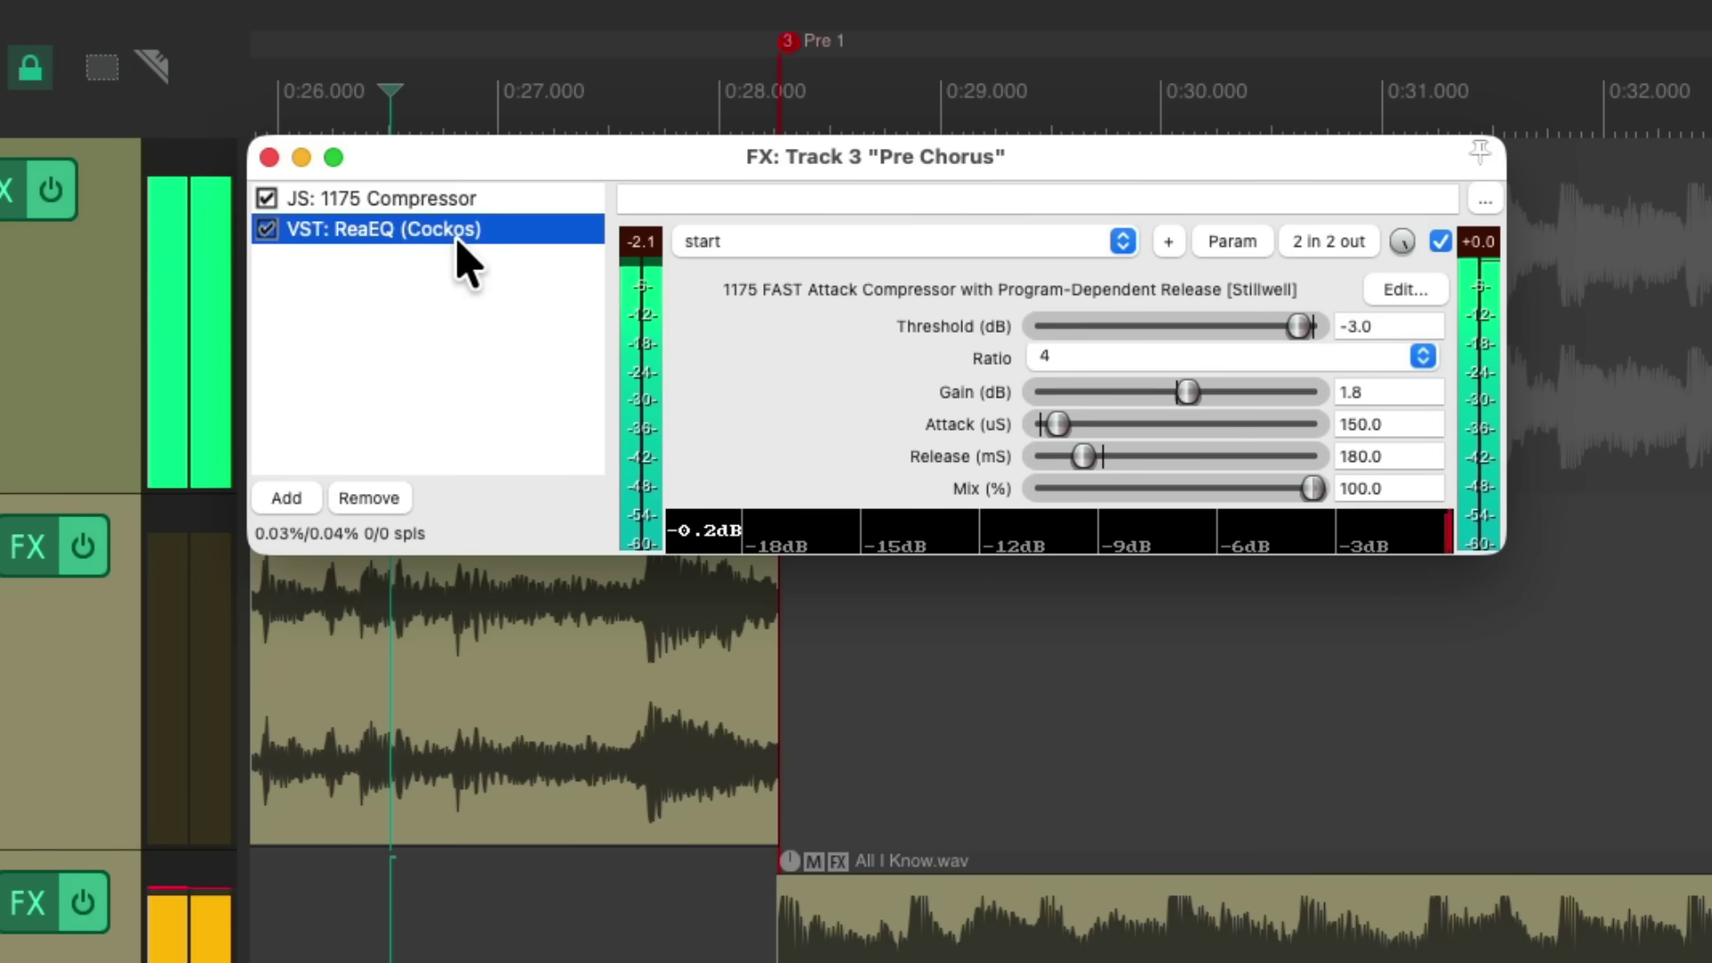
{"action": "left_click", "coordinate": [1210, 403]}
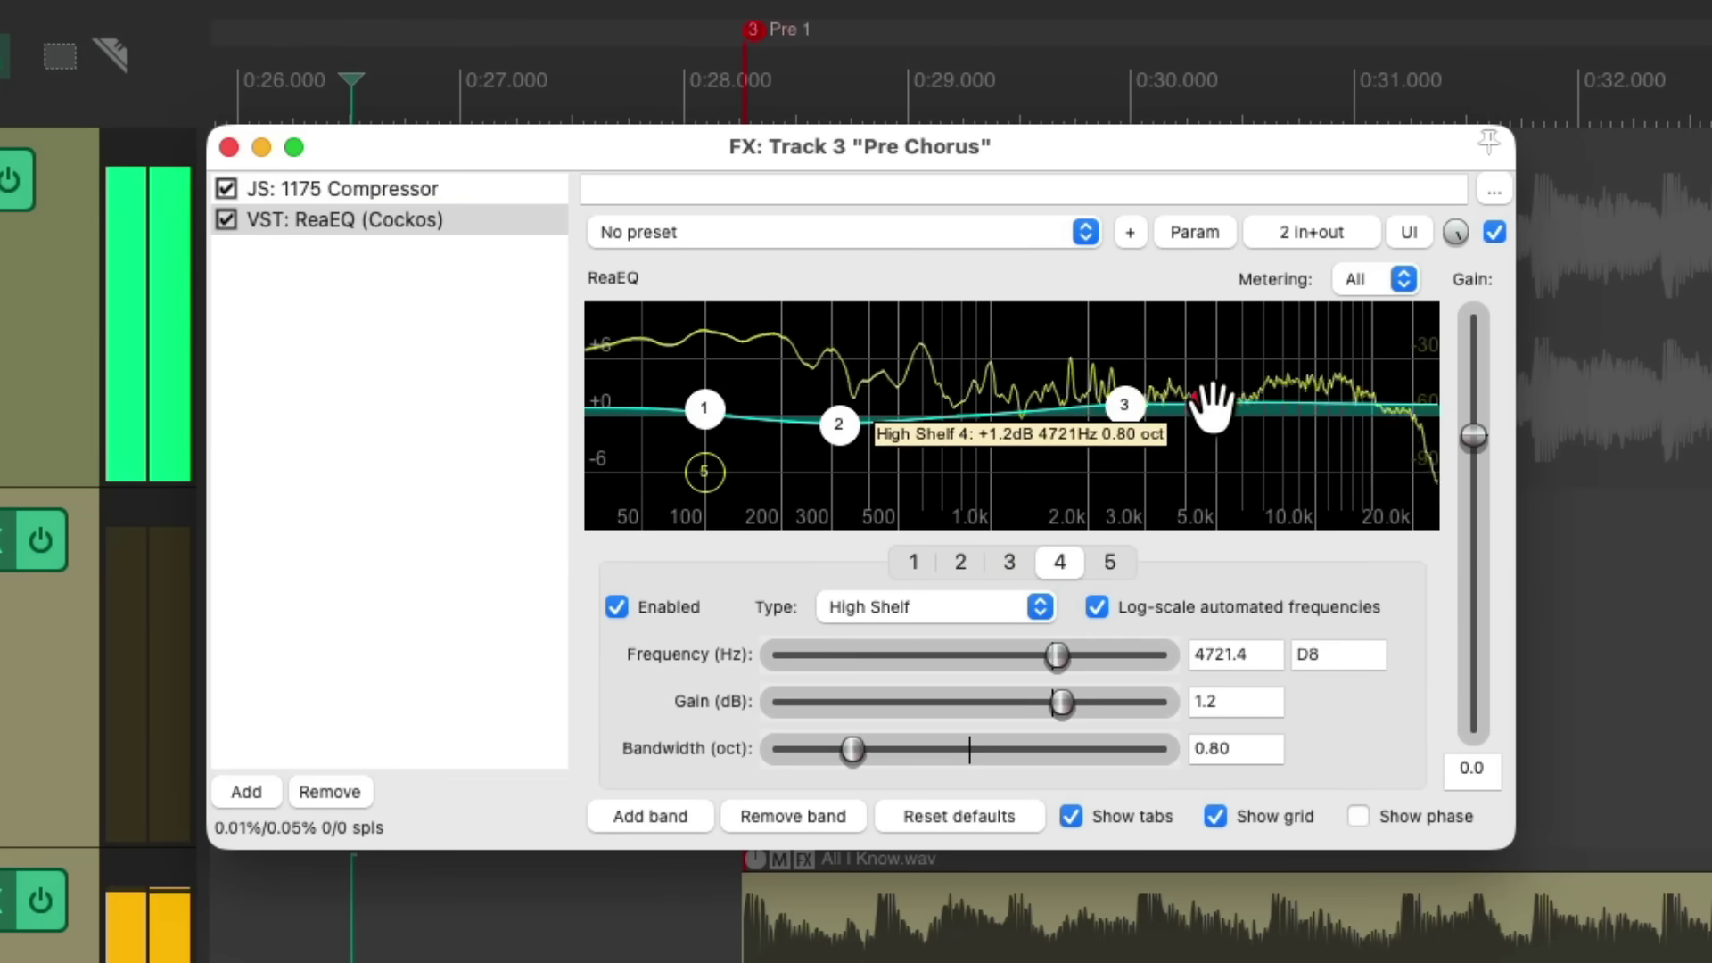
{"action": "left_click_drag", "start_coordinate": [1129, 402], "coordinate": [1129, 409]}
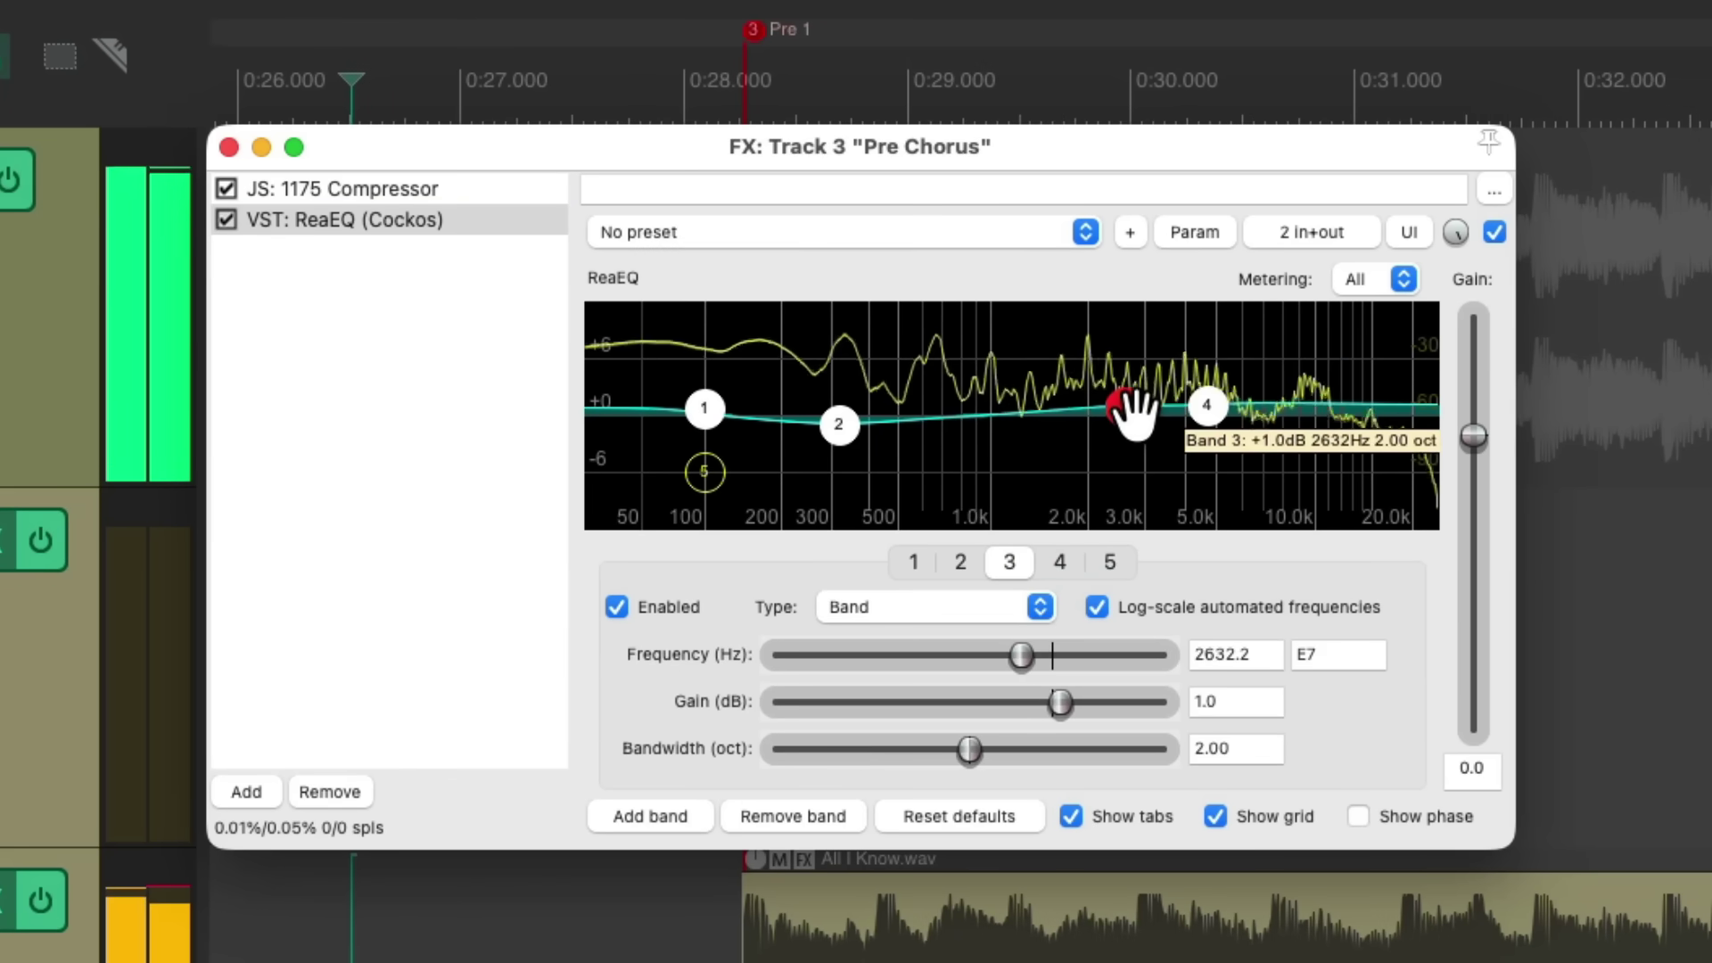
{"action": "left_click", "coordinate": [843, 421]}
{"action": "left_click", "coordinate": [708, 410]}
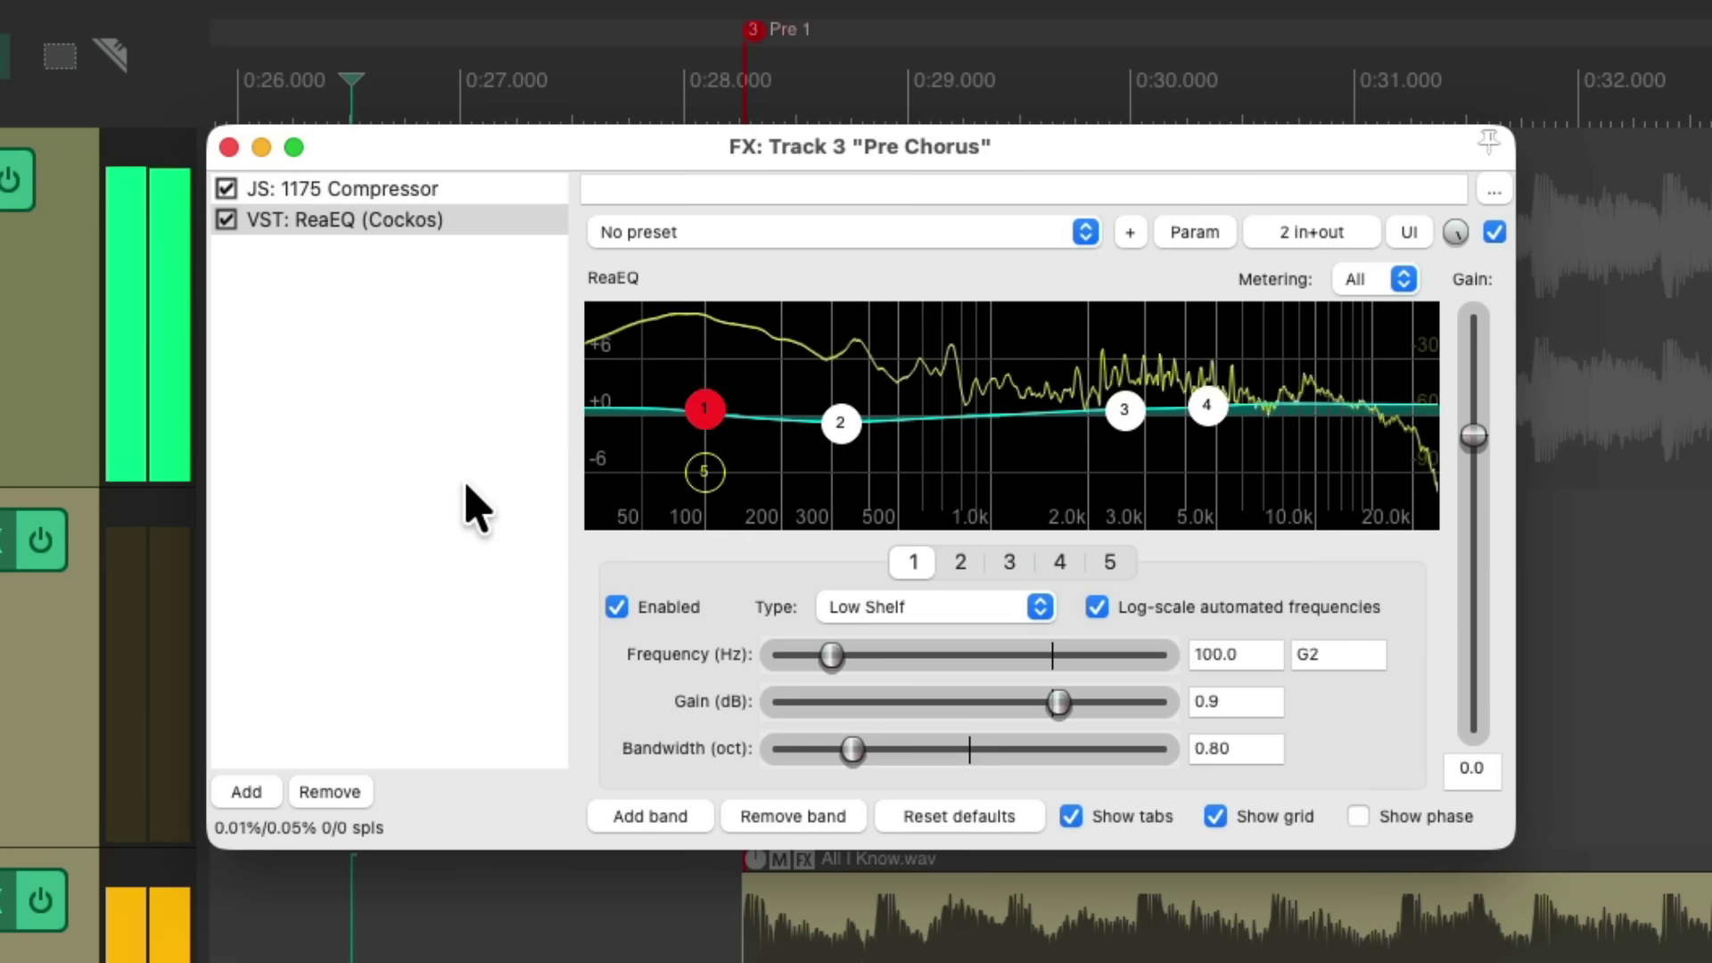
{"action": "key", "text": "space"}
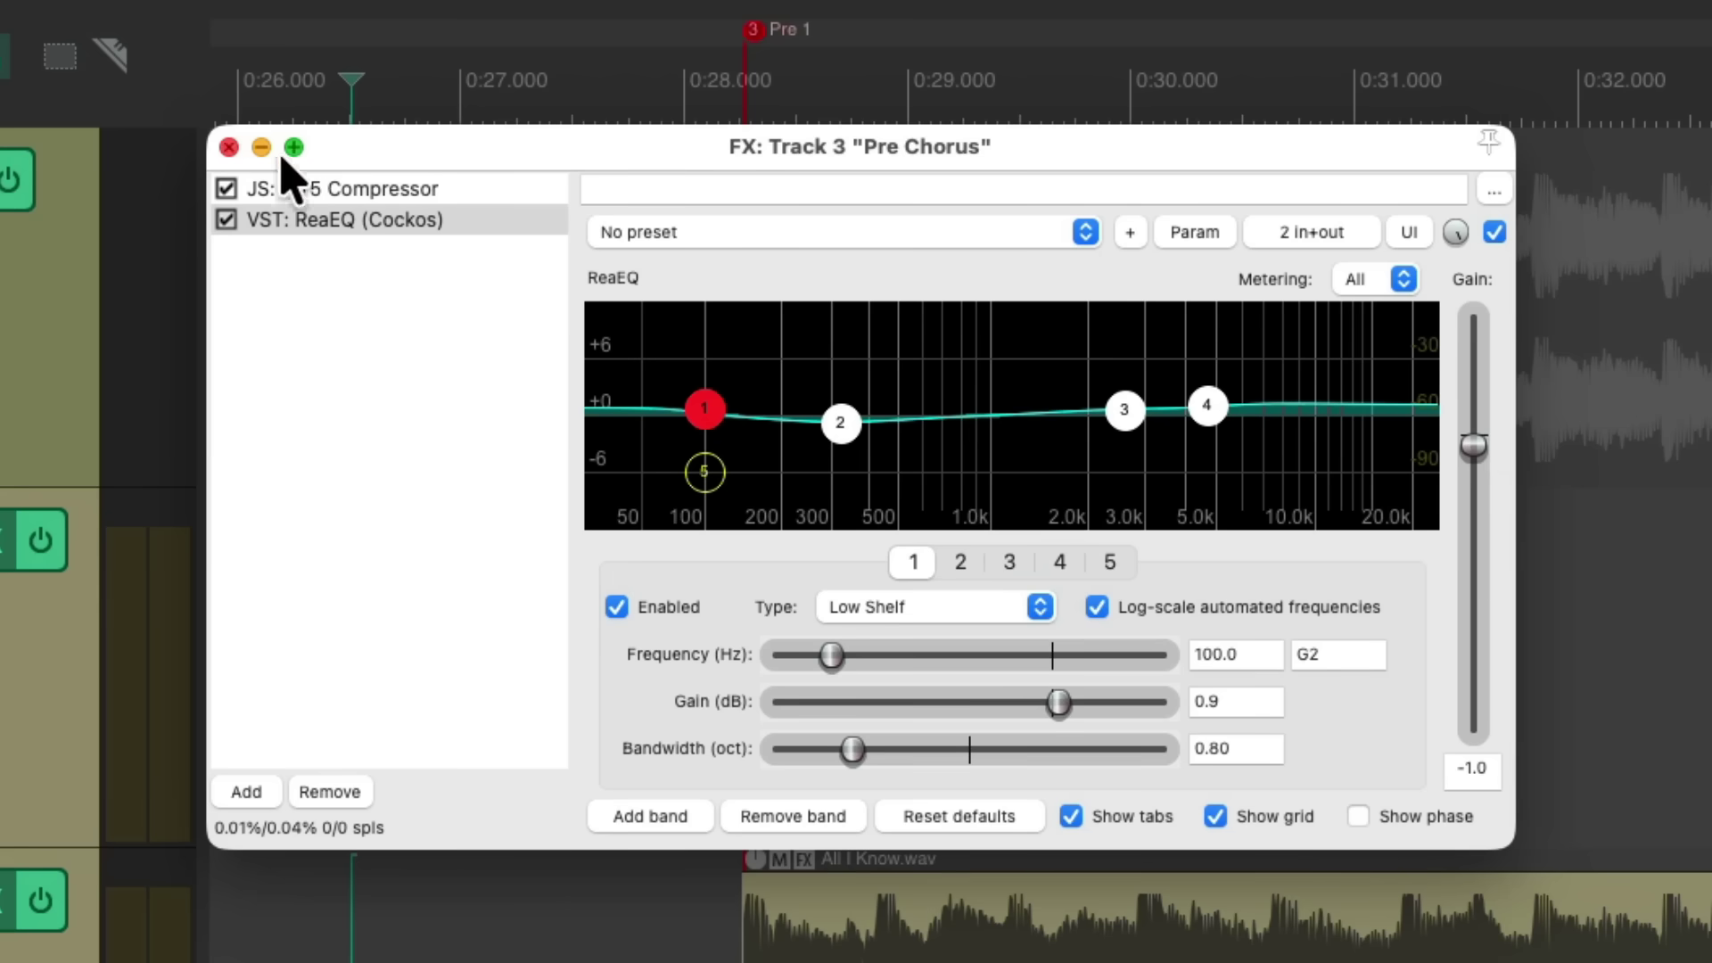
Close the Pre Chorus effects window and play from about 0:24 across the verse-to-pre-chorus change
{"action": "left_click", "coordinate": [229, 146]}
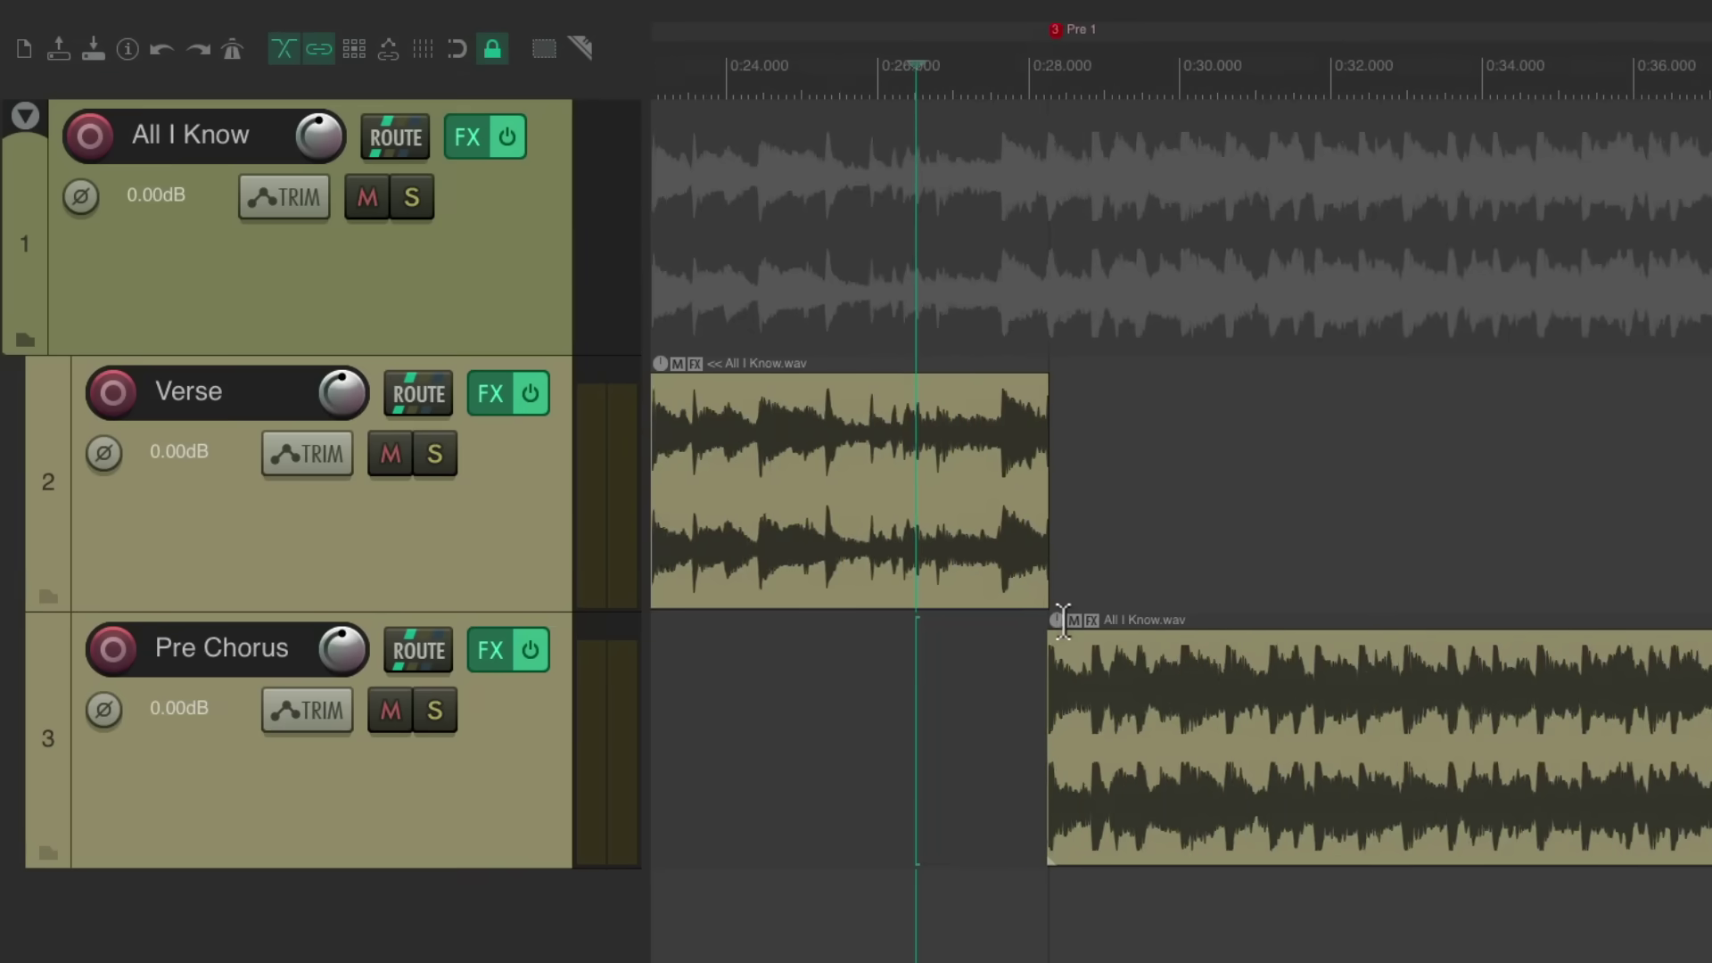
{"action": "scroll", "coordinate": [1063, 622], "scroll_direction": "down", "scroll_amount": 1}
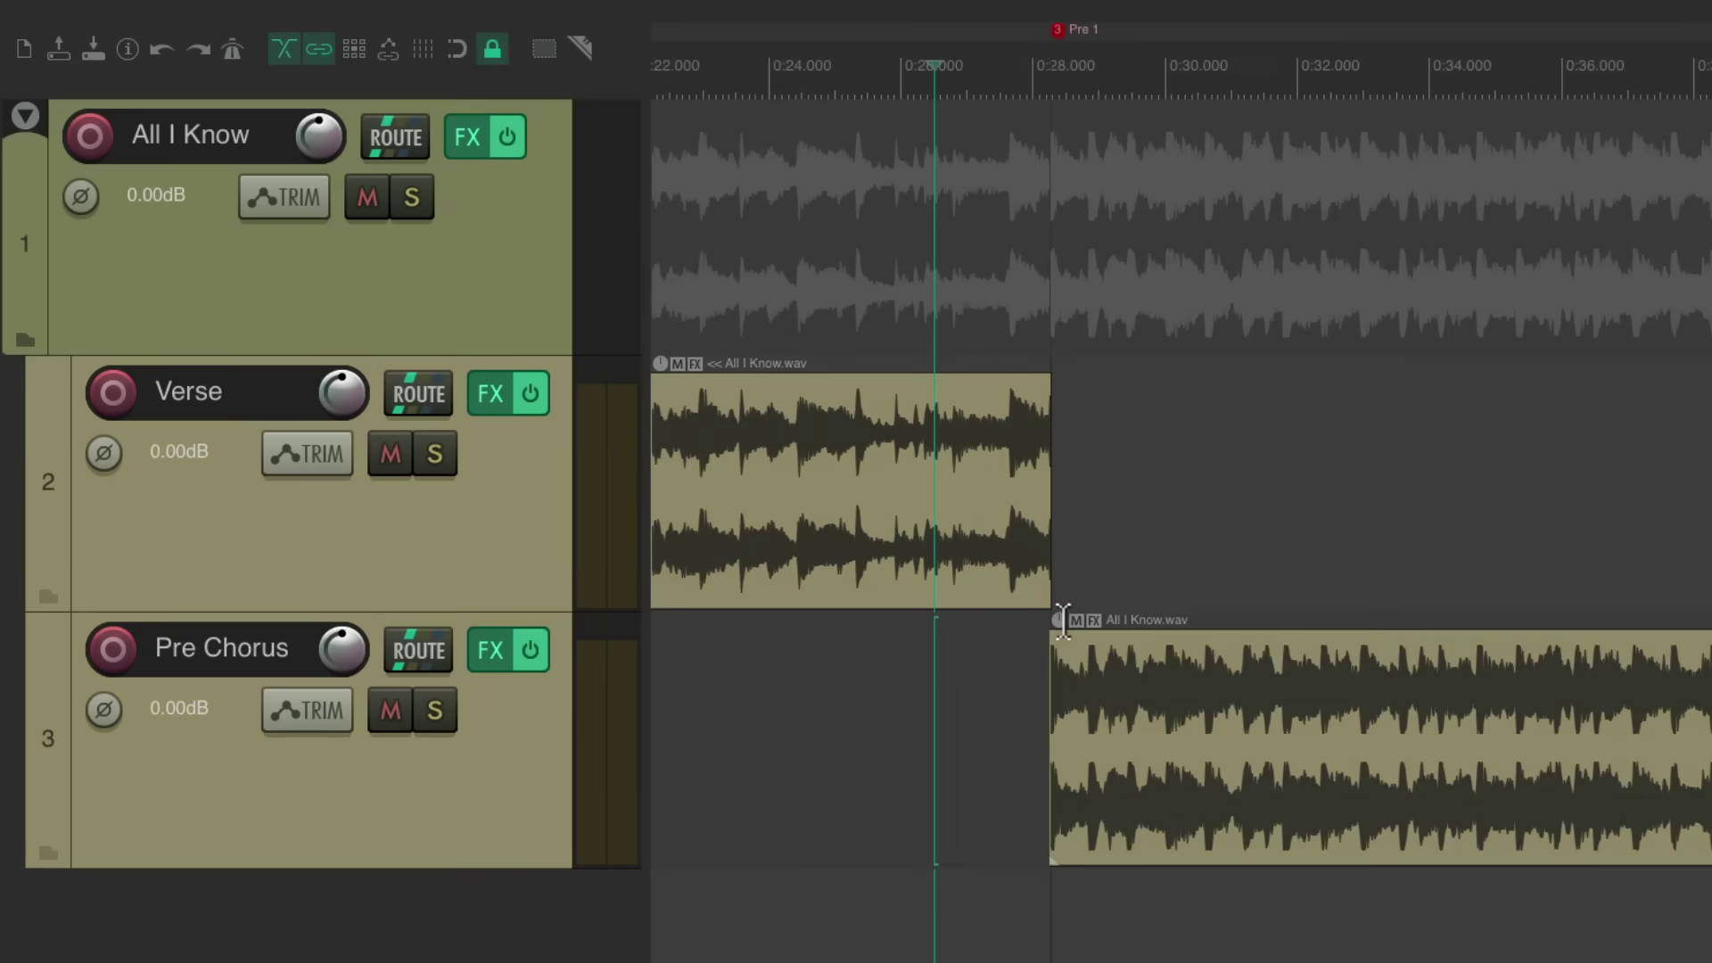
{"action": "left_click", "coordinate": [812, 754]}
{"action": "key", "text": "space"}
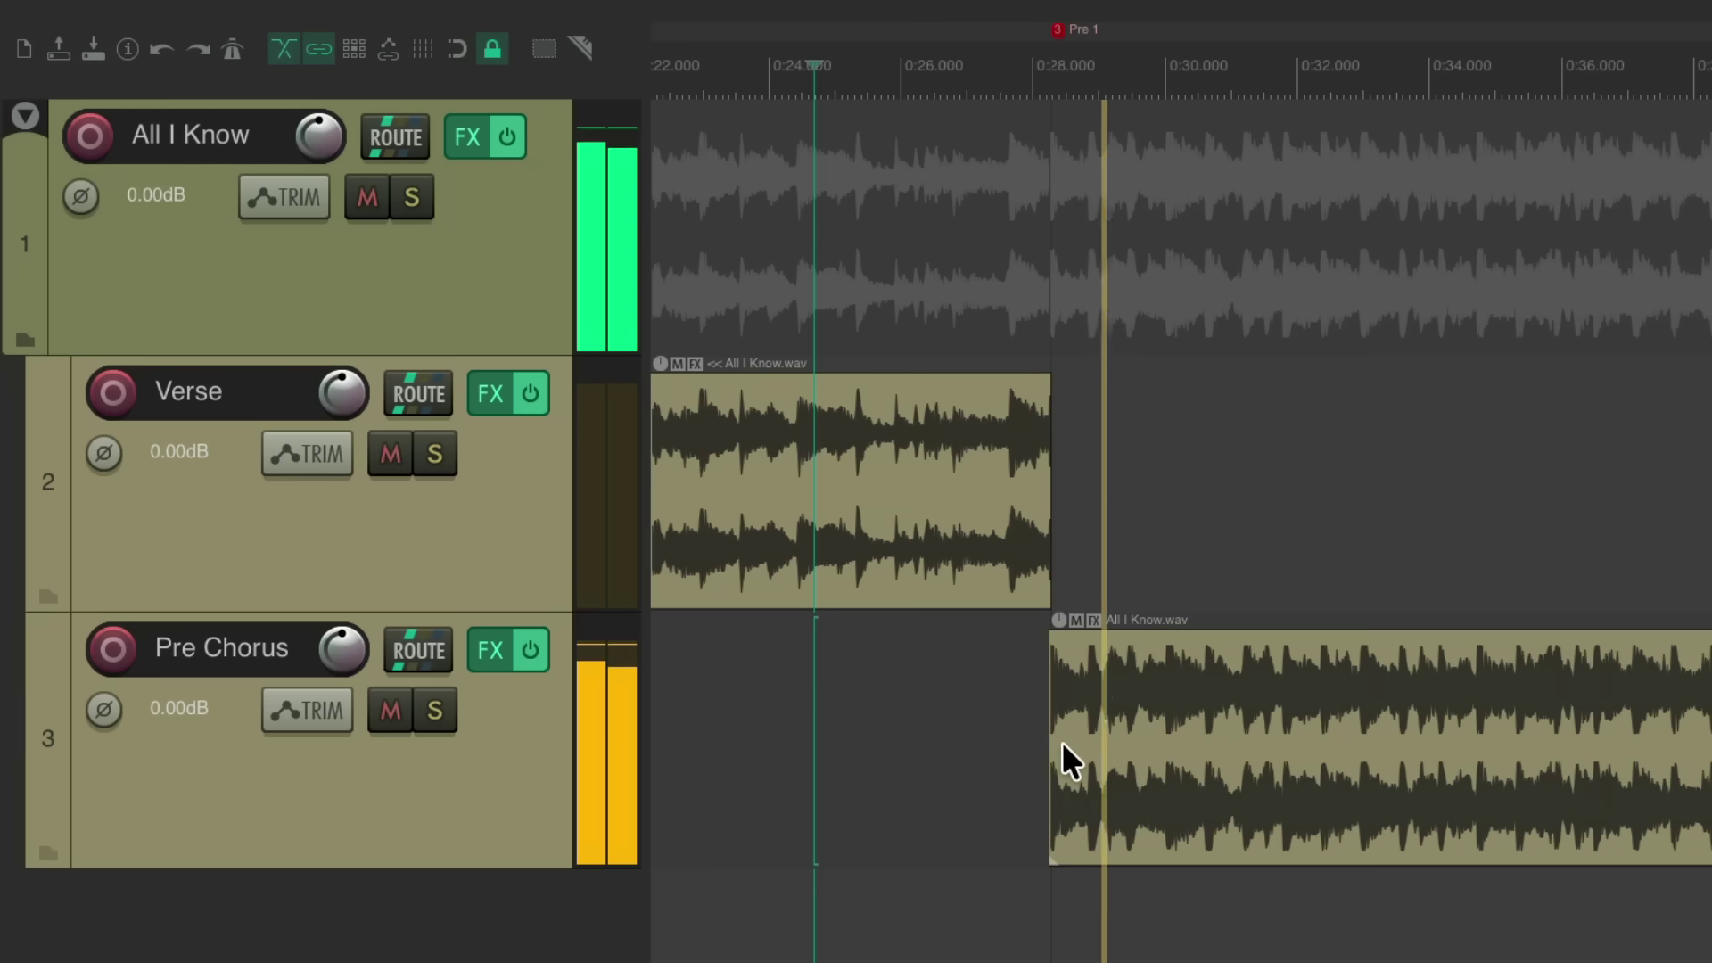
{"action": "key", "text": "space"}
Split the song at the Chorus A marker and move the chorus part onto track 4
{"action": "scroll", "coordinate": [1079, 708], "scroll_direction": "down", "scroll_amount": 3}
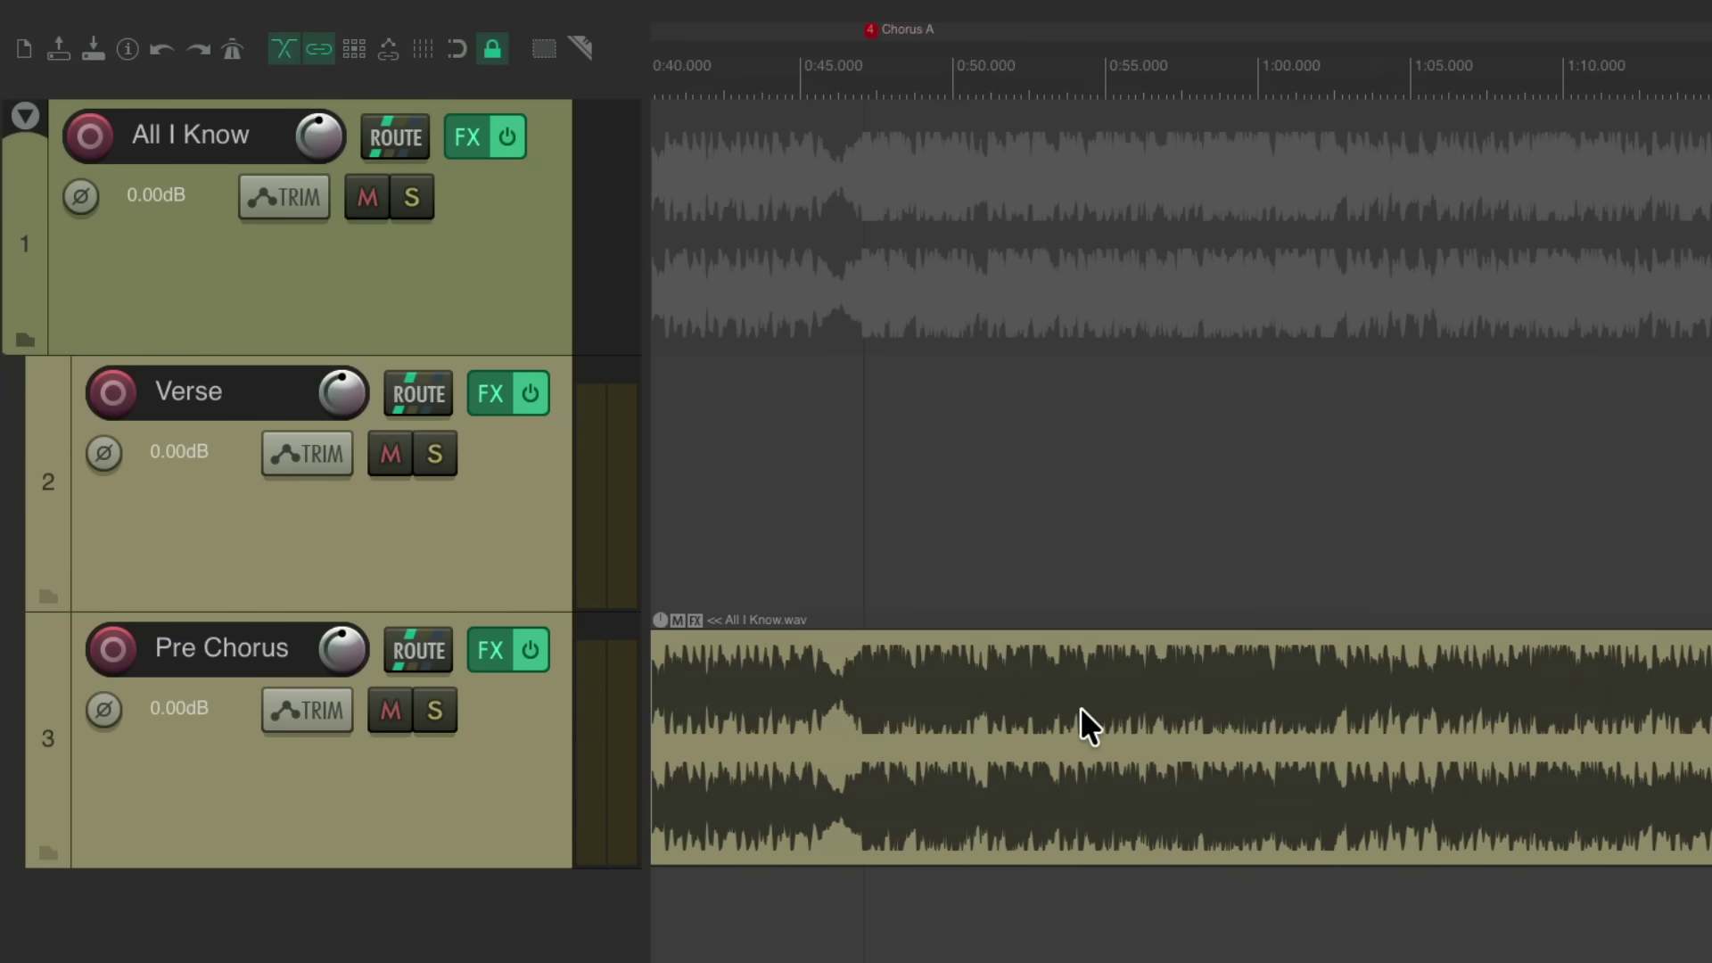
{"action": "left_click", "coordinate": [863, 704]}
{"action": "scroll", "coordinate": [870, 714], "scroll_direction": "up", "scroll_amount": 5}
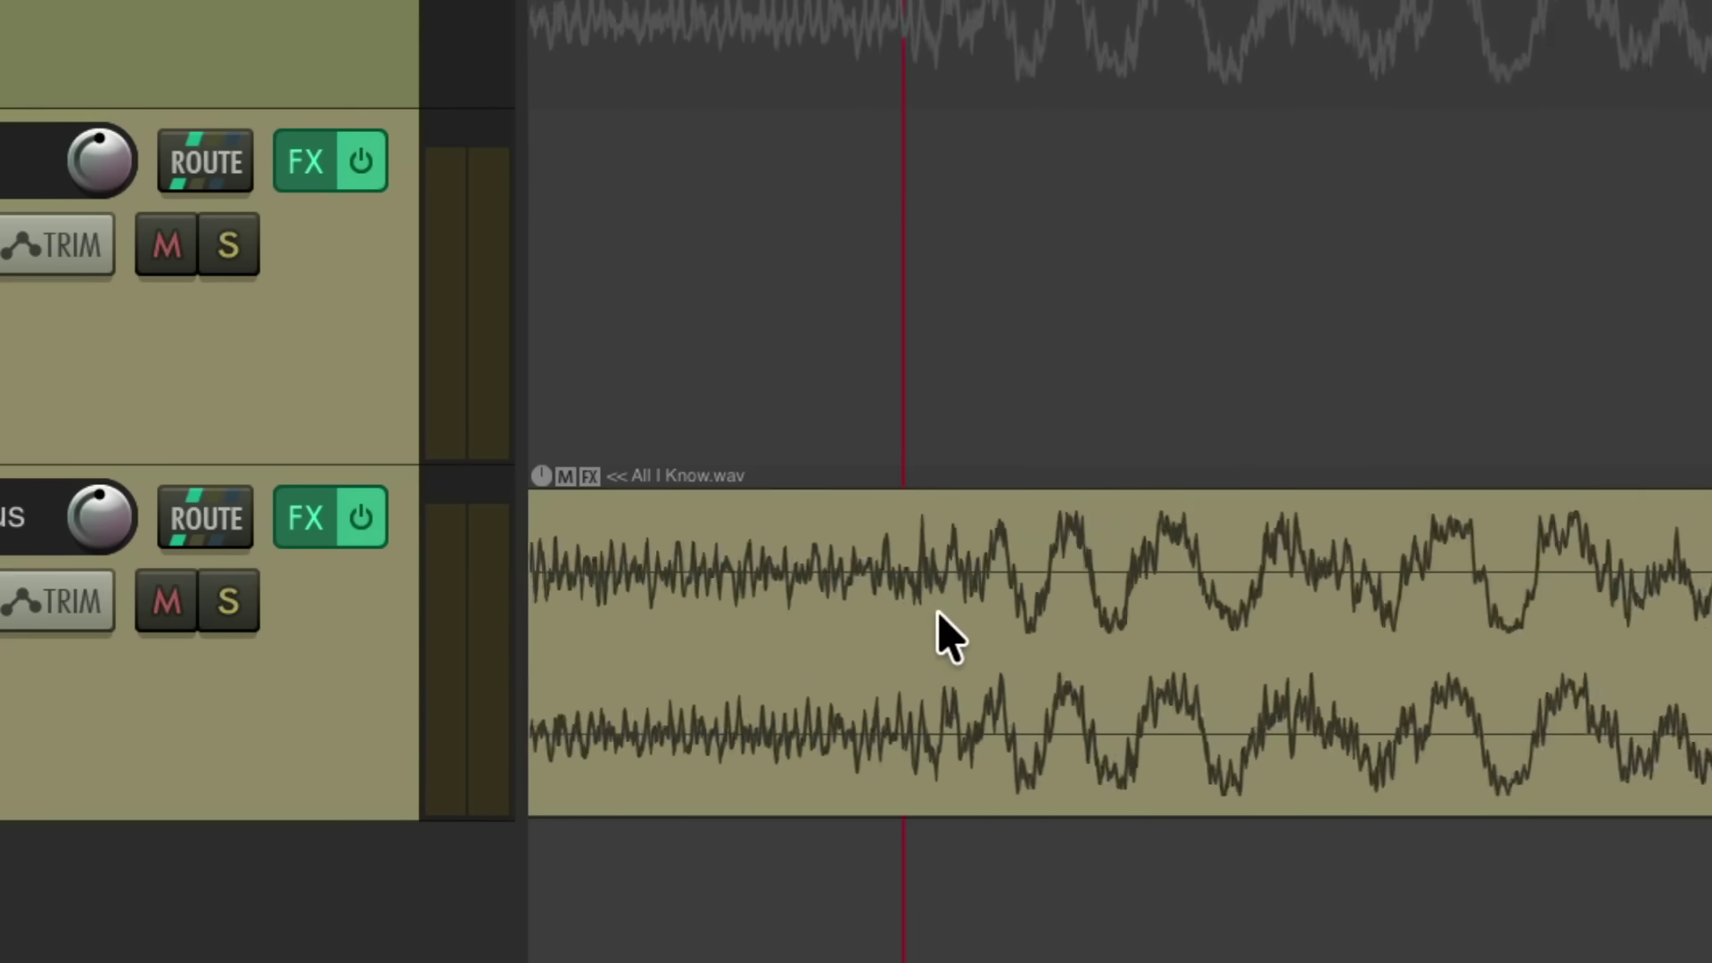
{"action": "scroll", "coordinate": [928, 640], "scroll_direction": "up", "scroll_amount": 2}
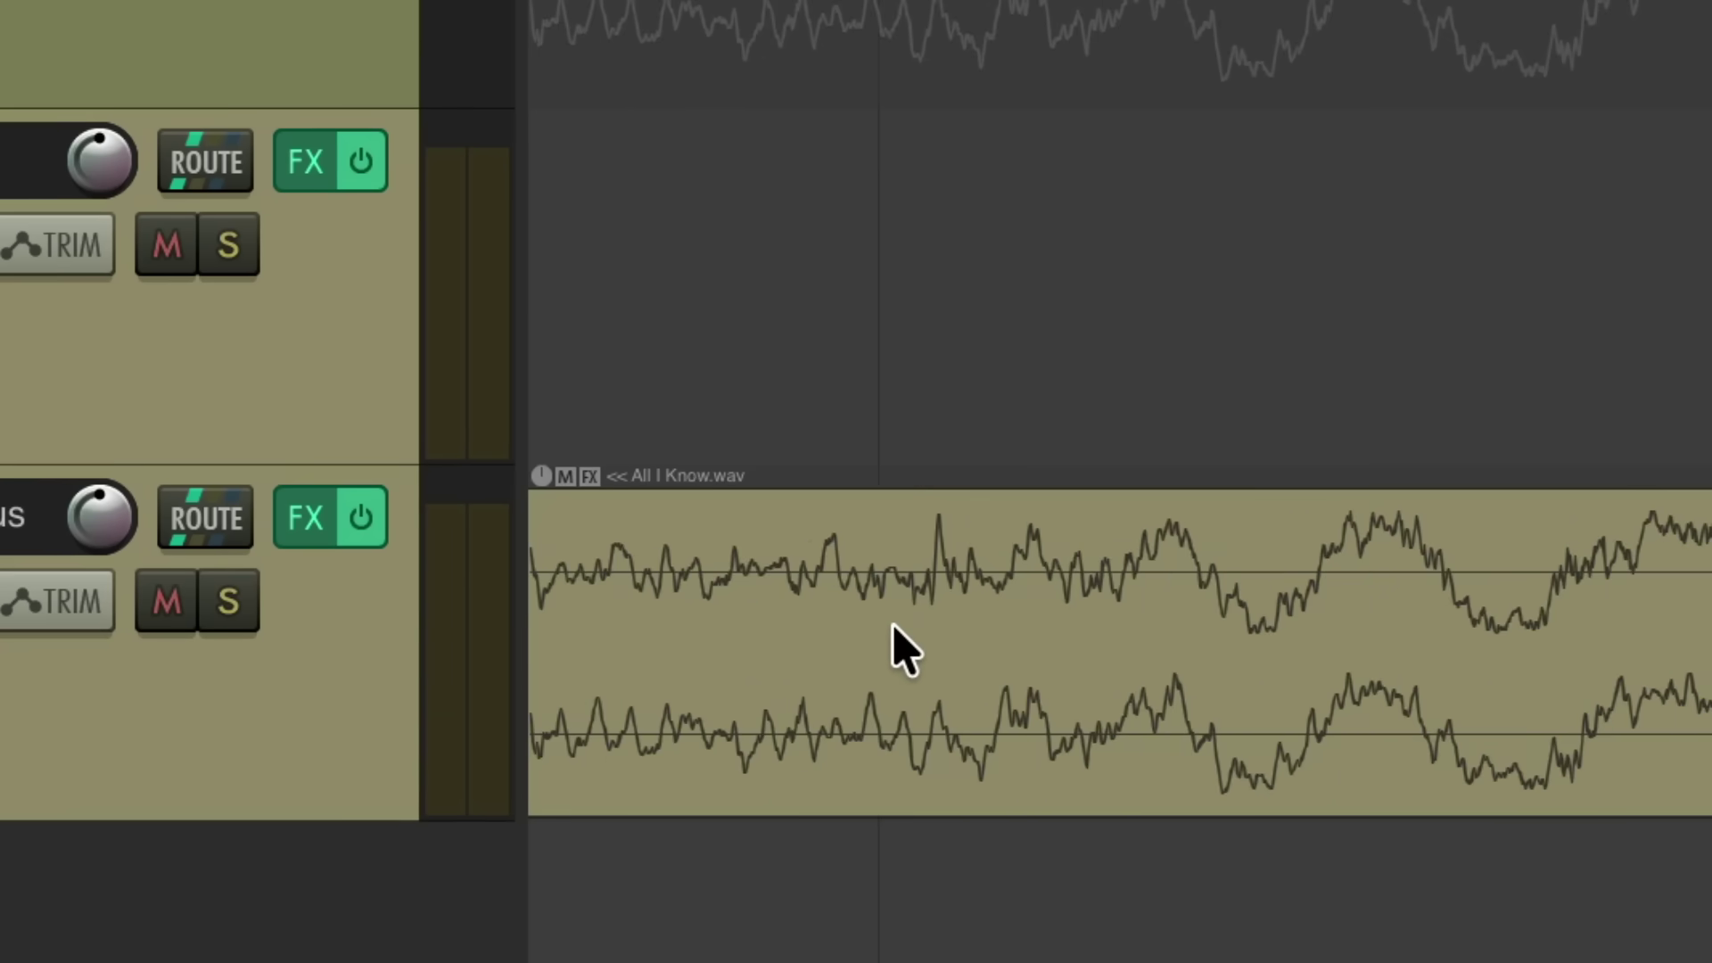
{"action": "key", "text": "s"}
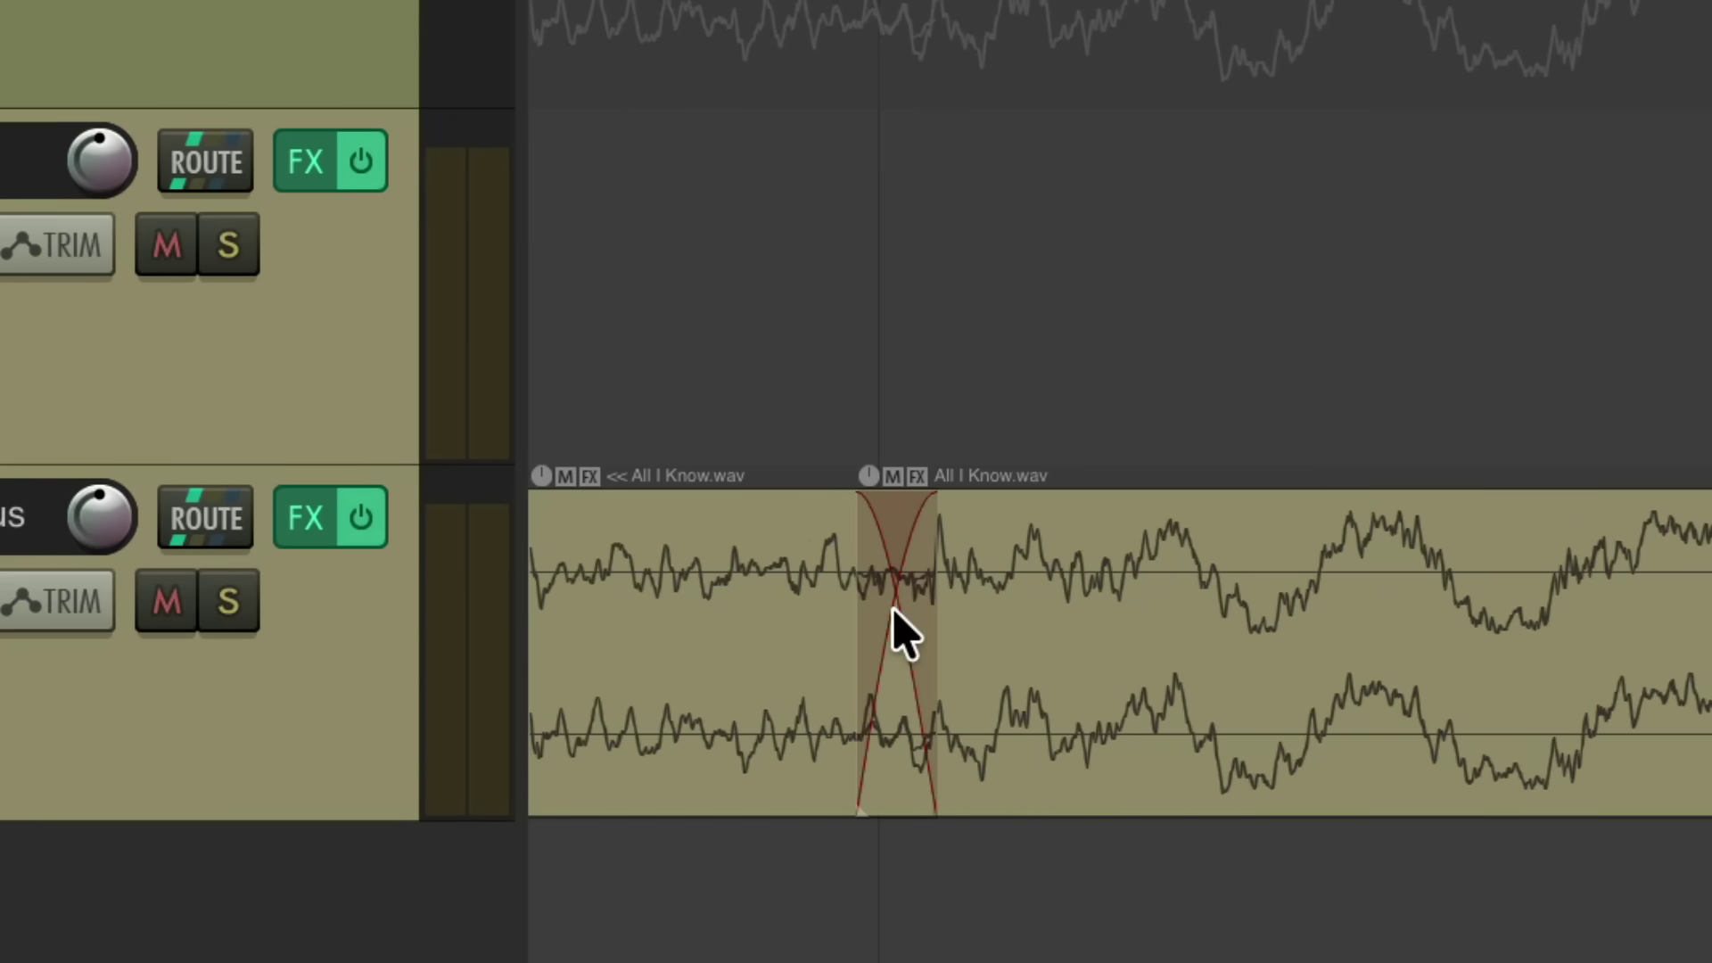
{"action": "left_click_drag", "start_coordinate": [1084, 583], "coordinate": [1093, 877]}
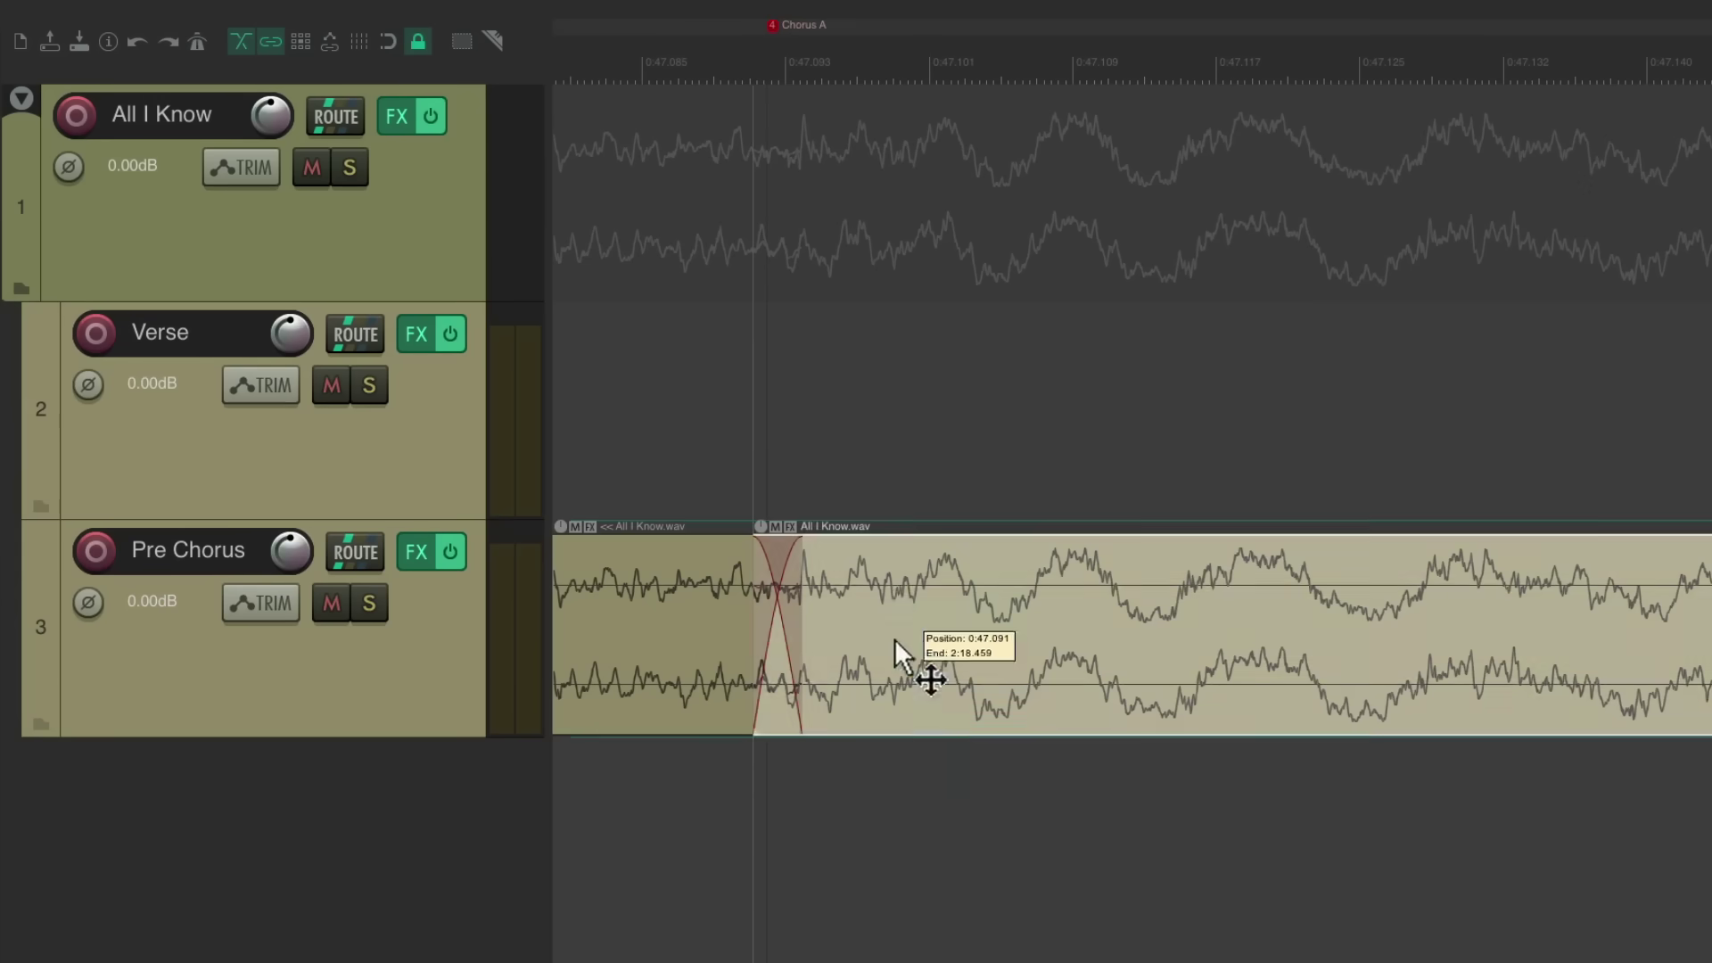
{"action": "left_click_drag", "start_coordinate": [901, 772], "coordinate": [897, 769]}
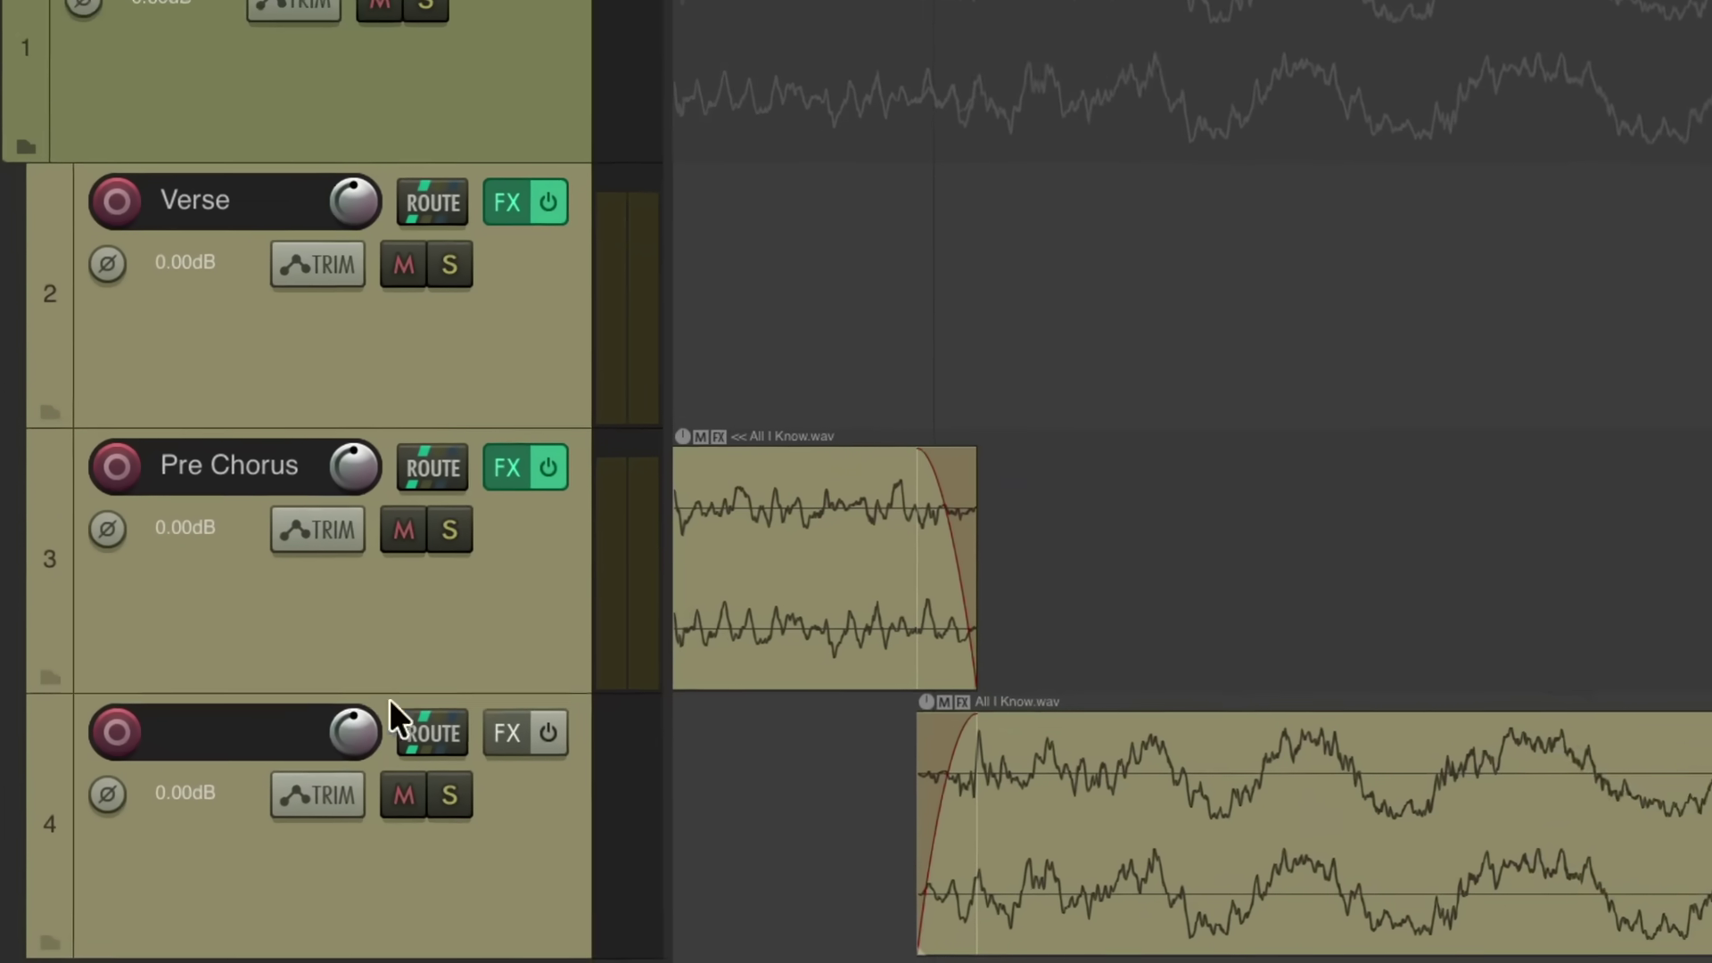
Rename track 4 to 'Chorus'
{"action": "left_click", "coordinate": [208, 760]}
{"action": "double_click", "coordinate": [283, 696]}
{"action": "type", "text": "Chorus"}
{"action": "key", "text": "Return"}
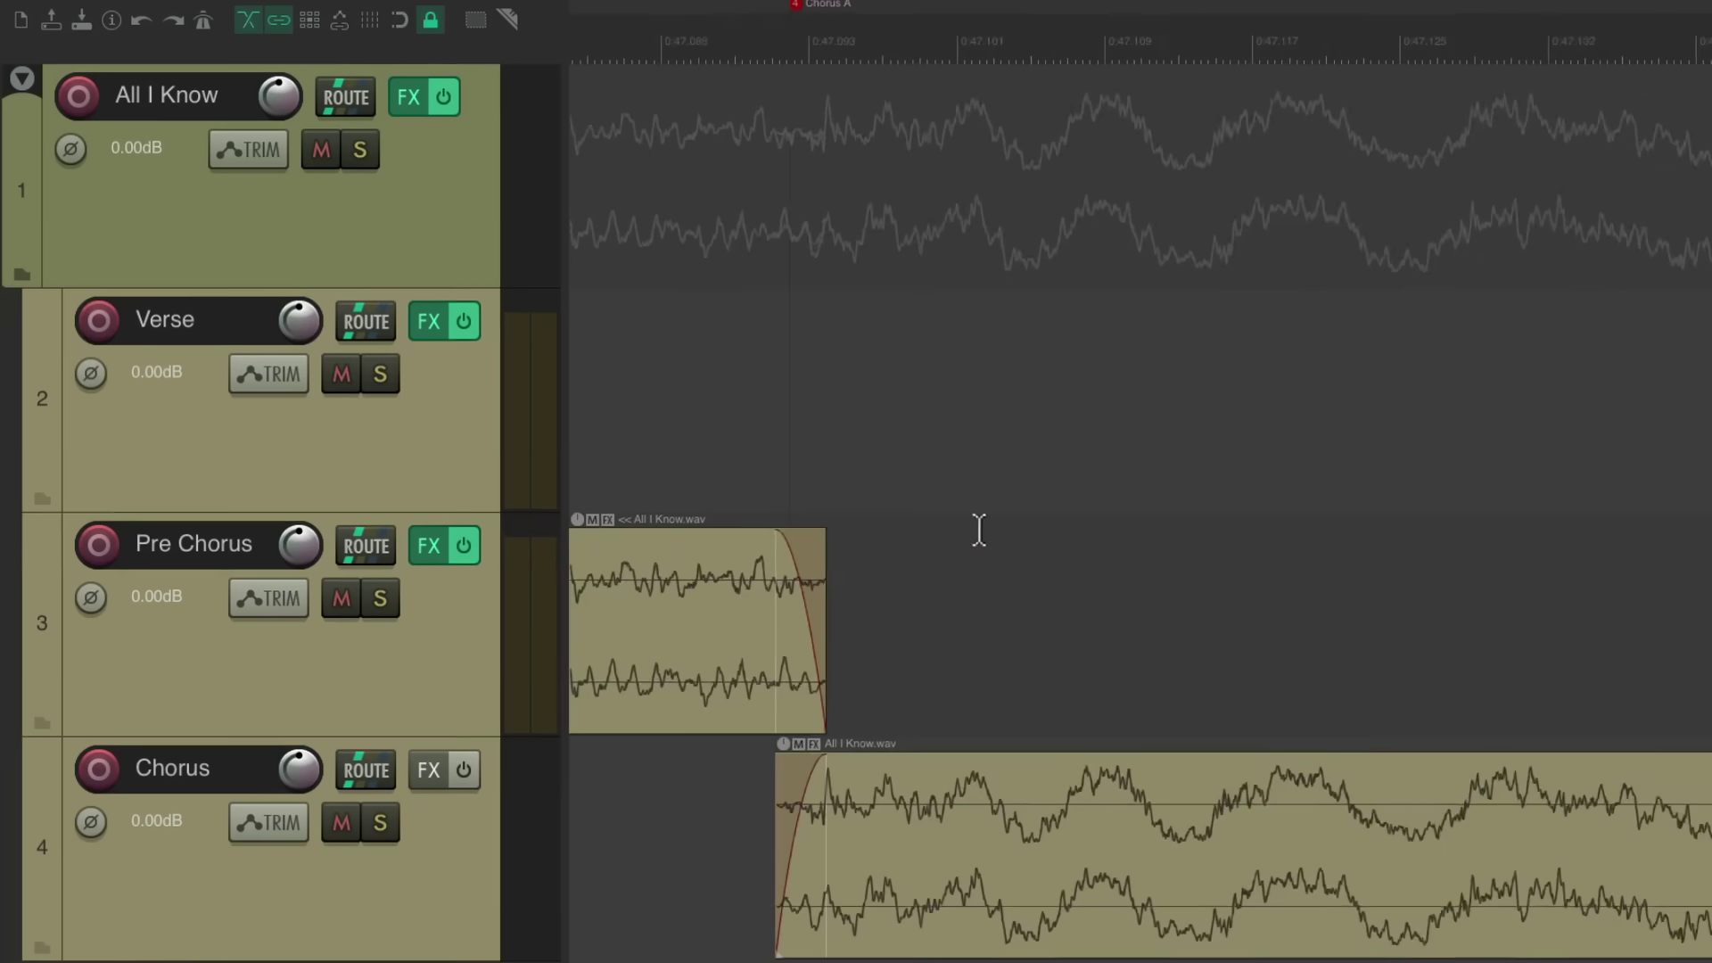
{"action": "scroll", "coordinate": [977, 536], "scroll_direction": "up", "scroll_amount": 5}
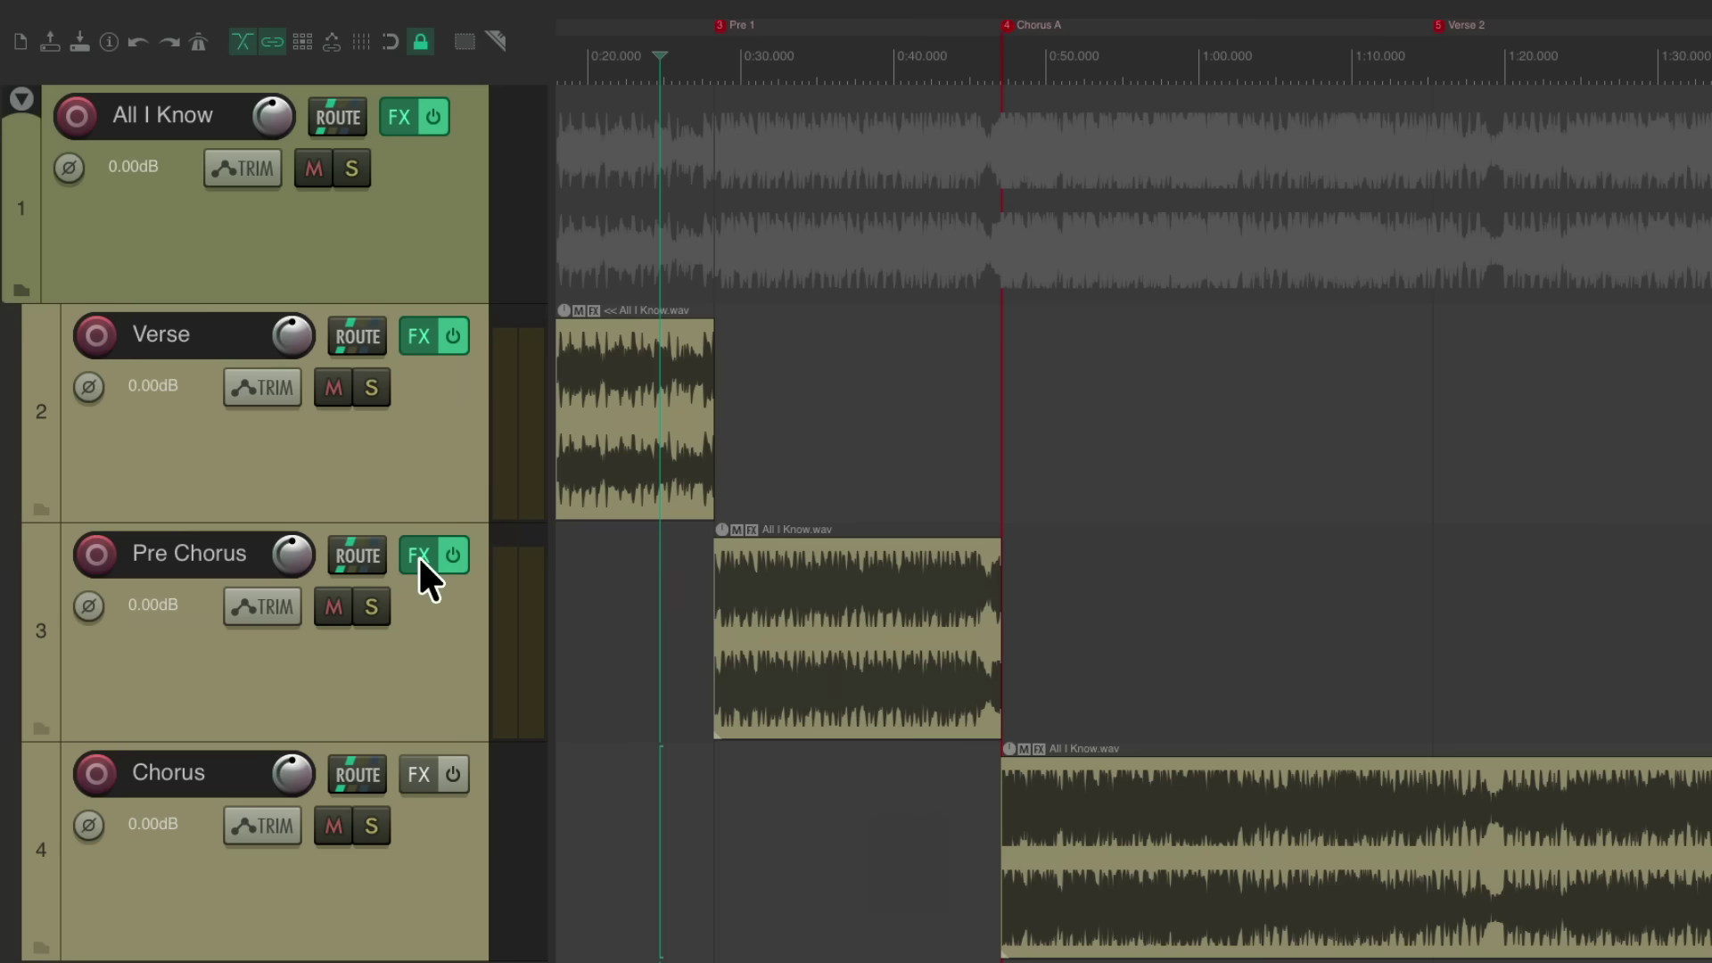
Copy the Pre Chorus FX chain onto the Chorus track and set its 1175 Compressor threshold to about -2.7 dB
{"action": "left_click_drag", "start_coordinate": [420, 557], "coordinate": [425, 787]}
{"action": "left_click", "coordinate": [425, 787]}
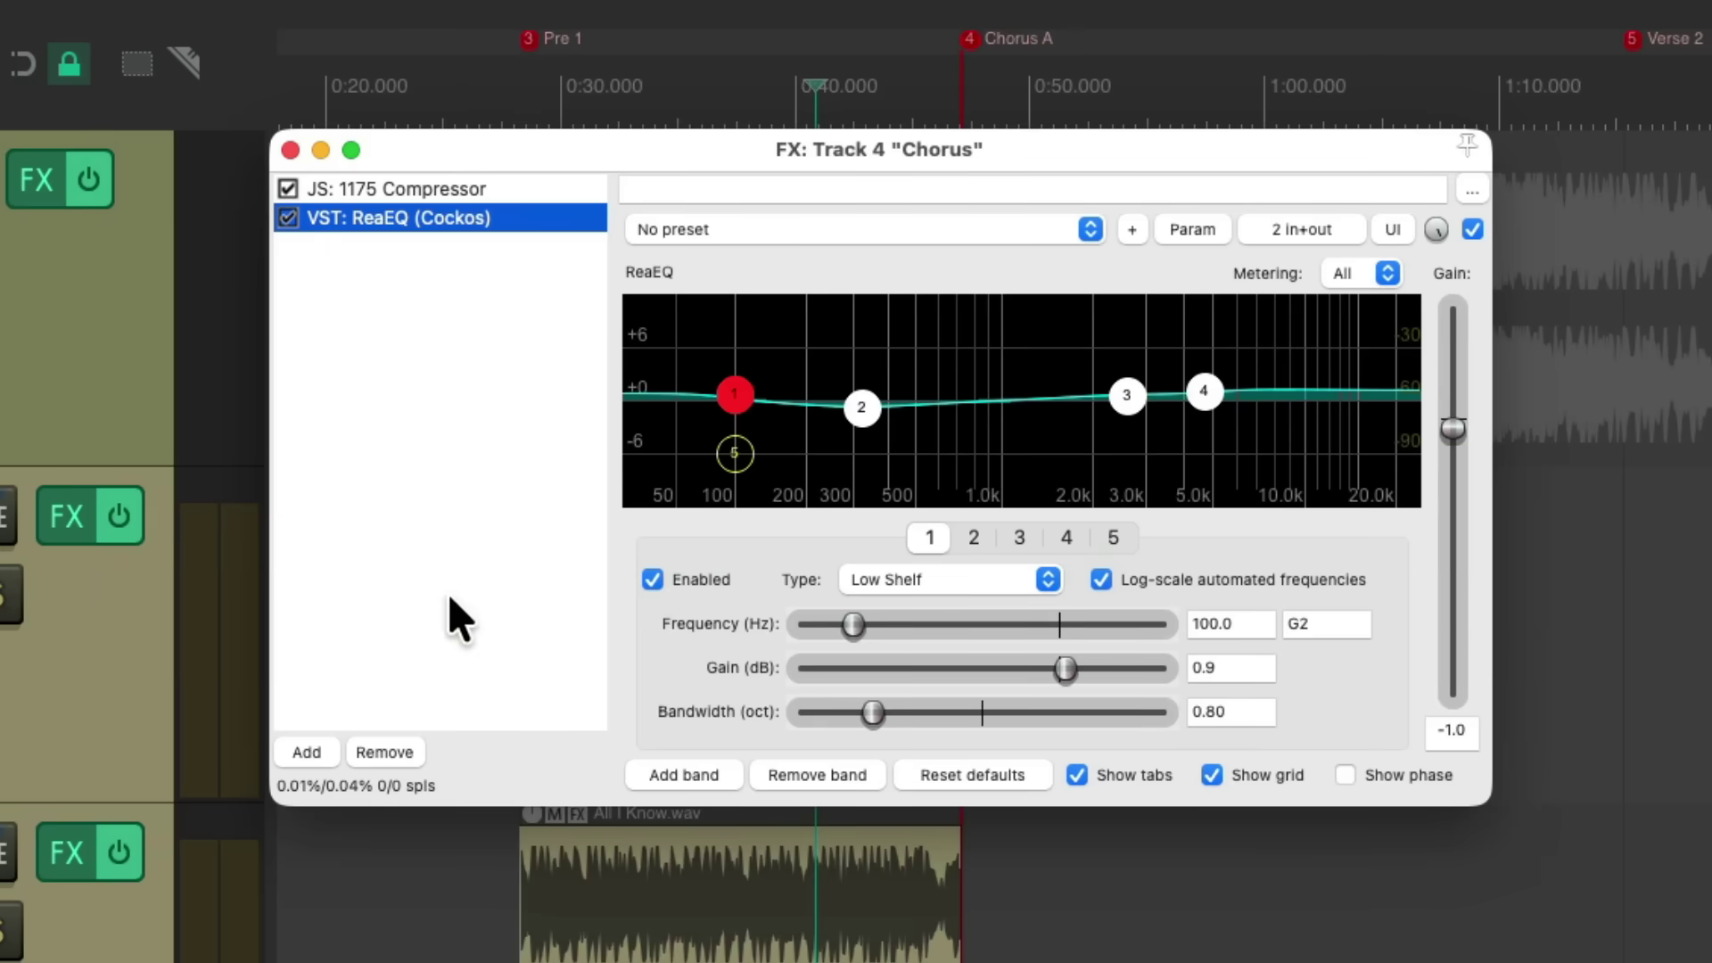
{"action": "left_click", "coordinate": [532, 190]}
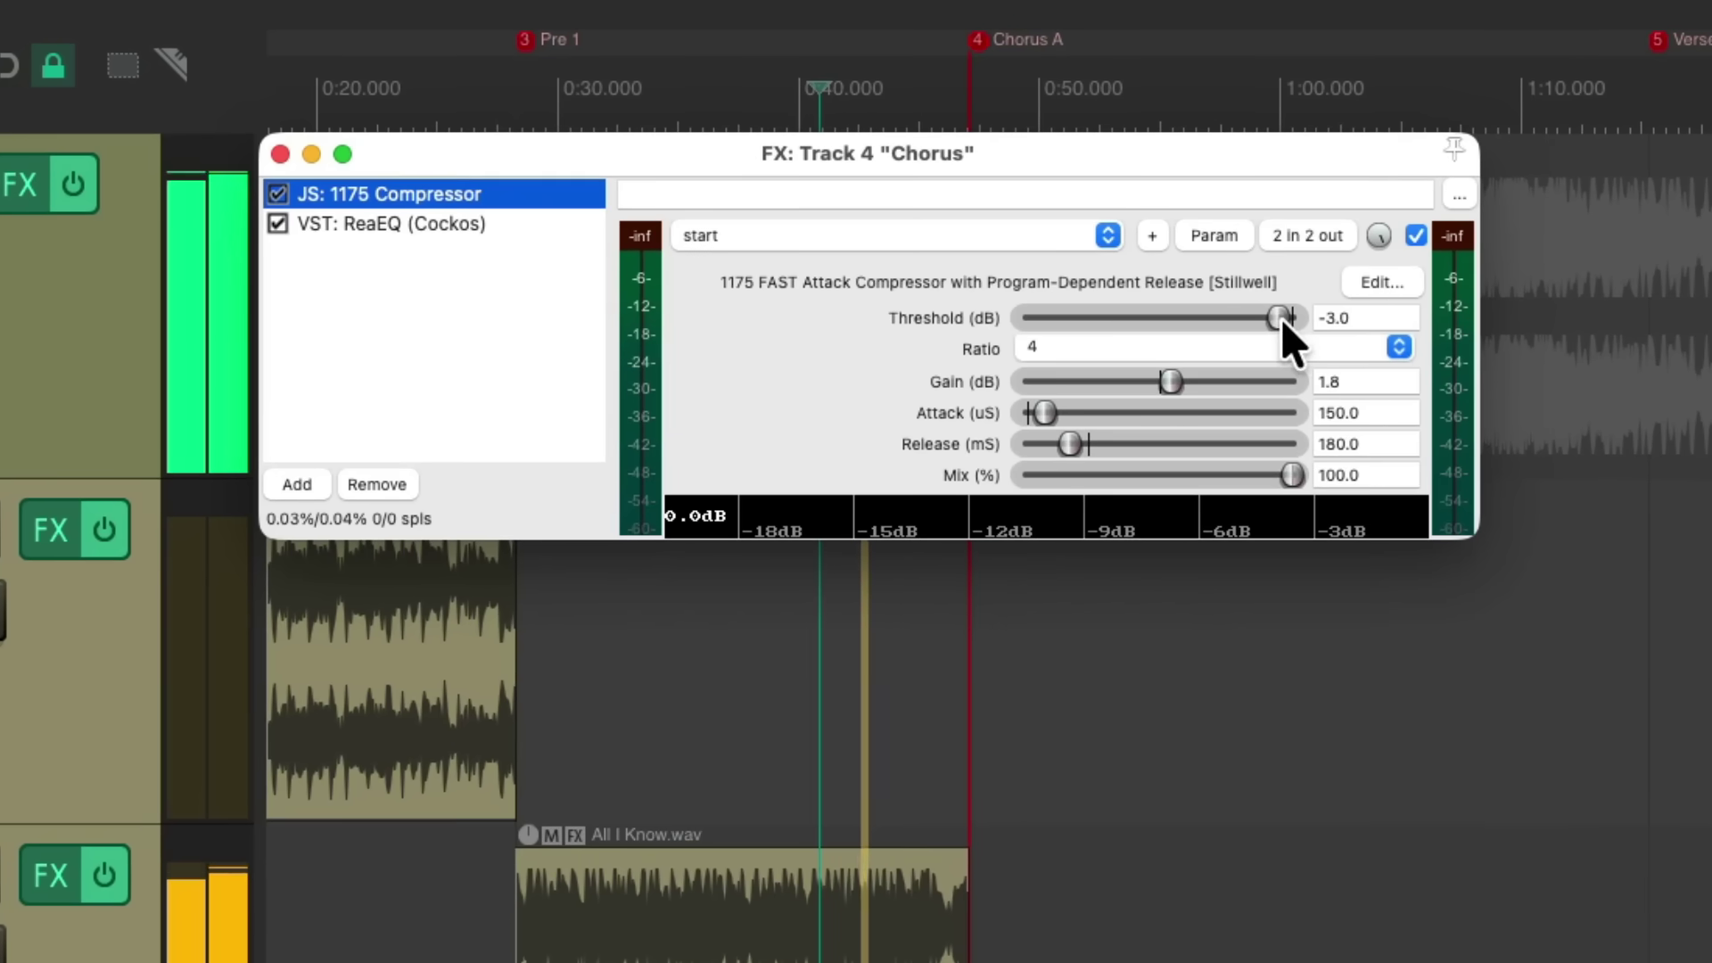
{"action": "left_click_drag", "start_coordinate": [1284, 319], "coordinate": [1285, 329]}
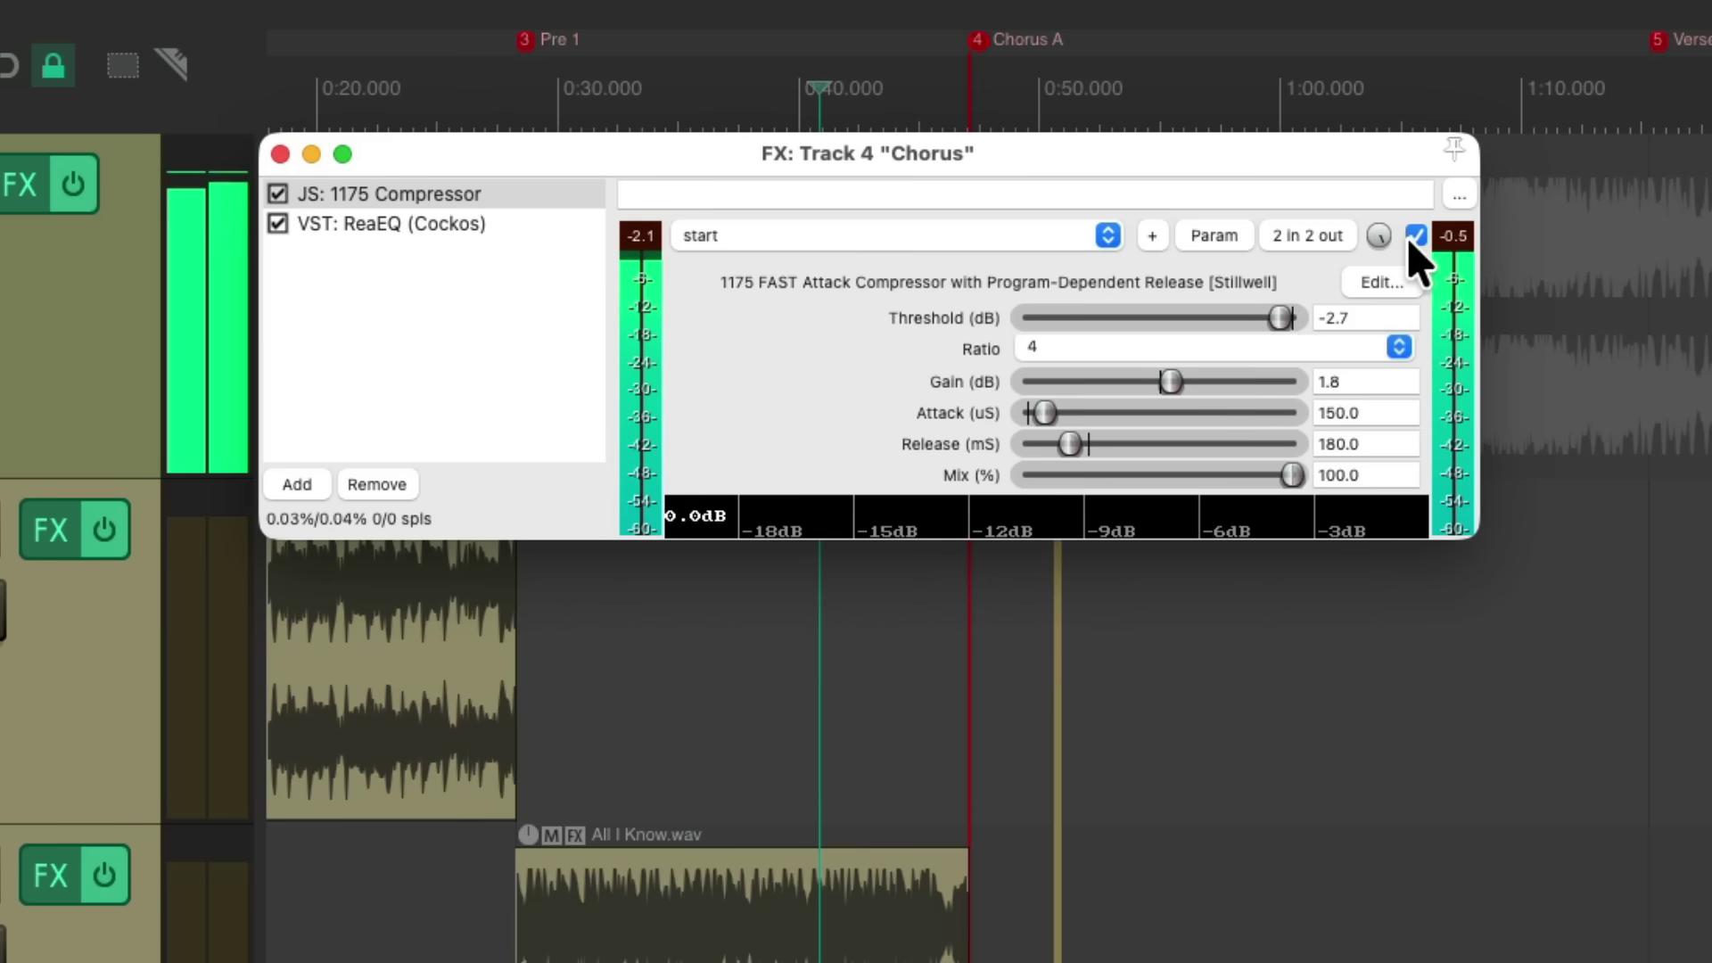
Reshape the Chorus ReaEQ: adjust bands 3–4, set band 2 to -0.5 dB at 332 Hz, low shelf +1.2 dB
{"action": "left_click", "coordinate": [539, 225]}
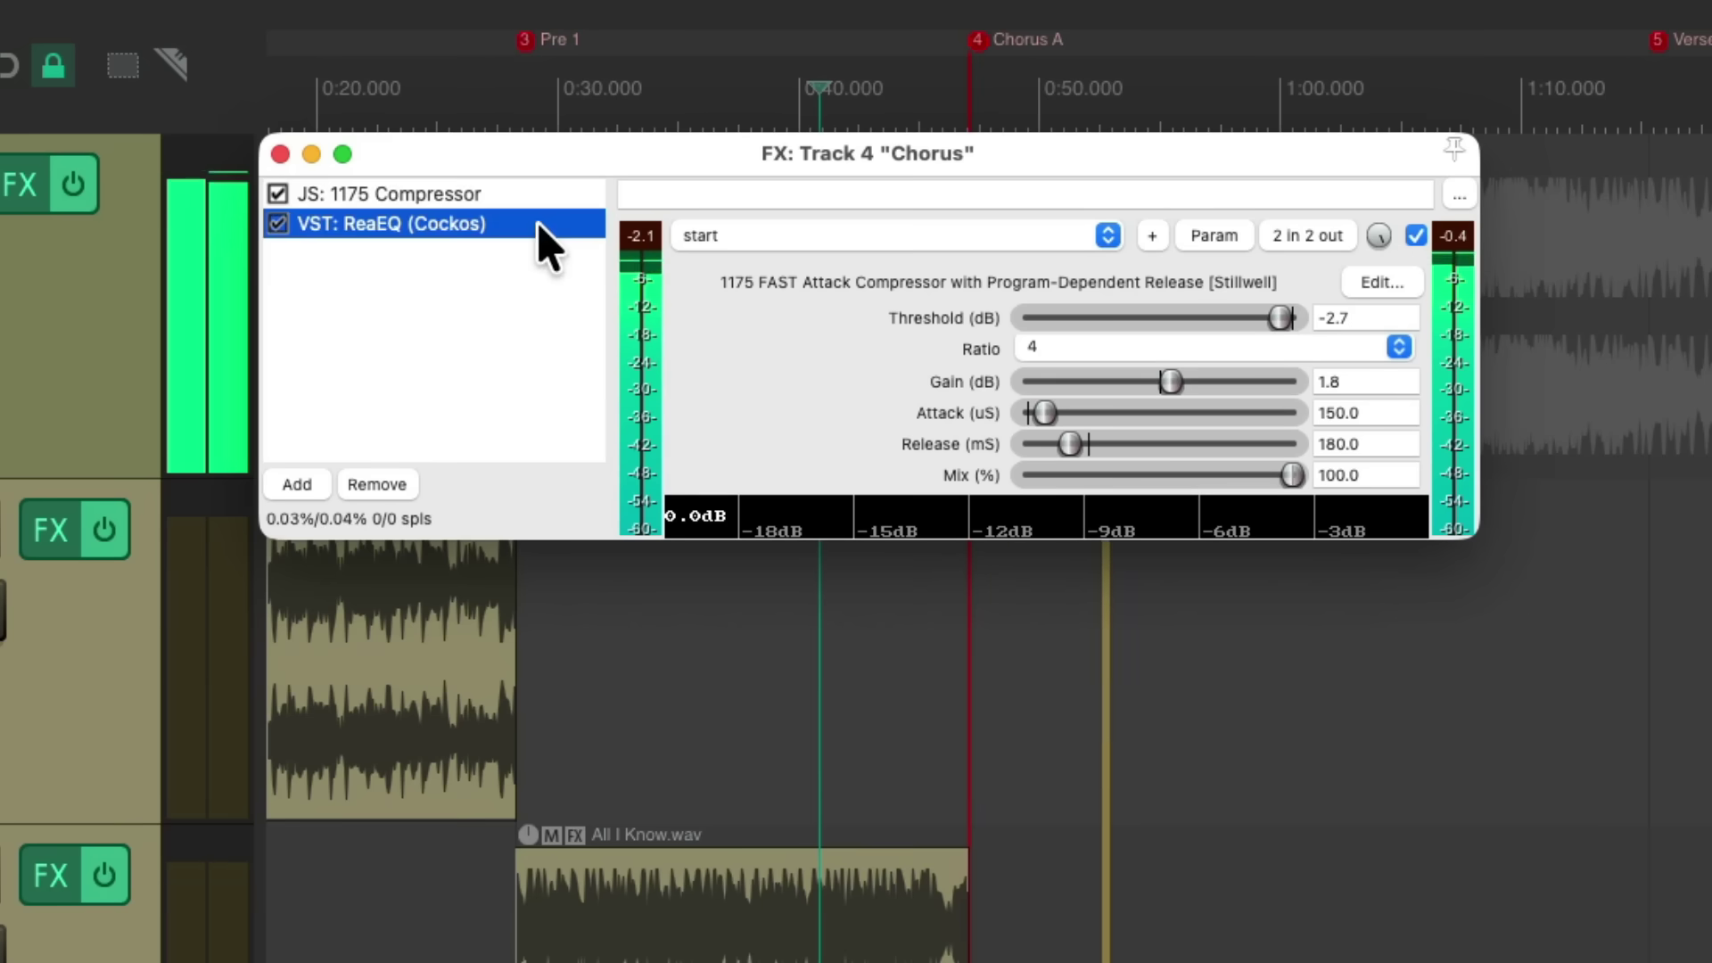
{"action": "mouse_move", "coordinate": [1224, 397]}
{"action": "left_mouse_down"}
{"action": "mouse_move", "coordinate": [1224, 461]}
{"action": "mouse_move", "coordinate": [1230, 367]}
{"action": "left_mouse_up"}
{"action": "mouse_move", "coordinate": [1143, 403]}
{"action": "left_mouse_down"}
{"action": "mouse_move", "coordinate": [1140, 460]}
{"action": "mouse_move", "coordinate": [1143, 397]}
{"action": "left_mouse_up"}
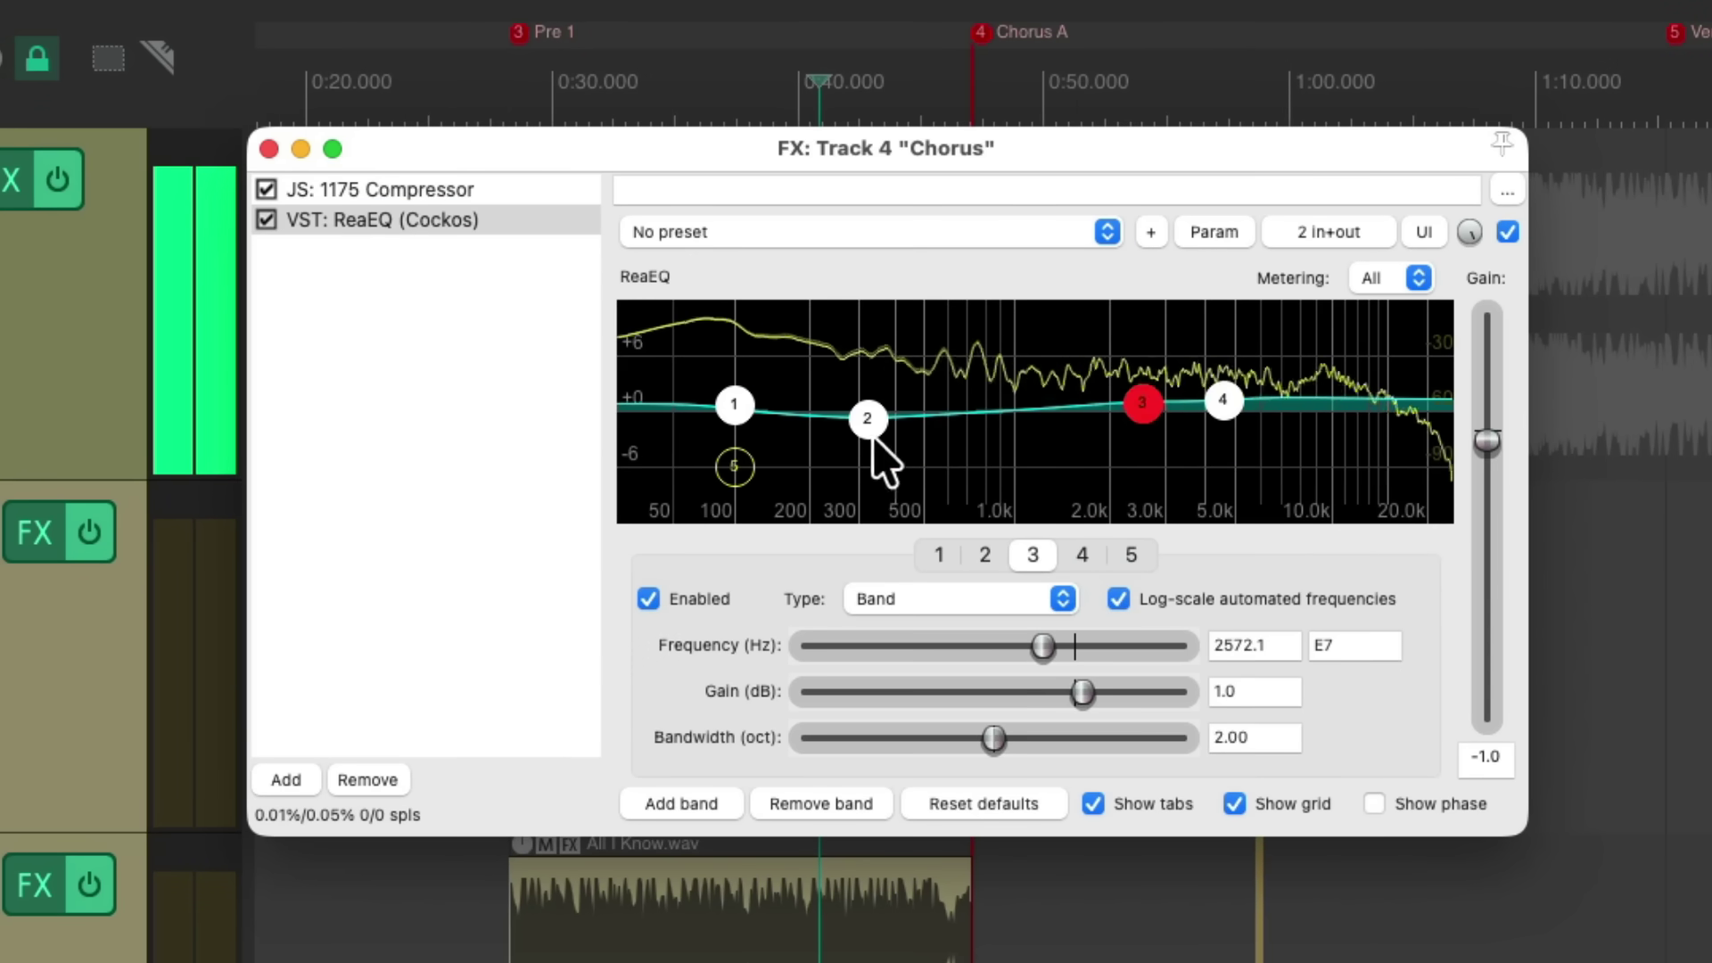
{"action": "left_click_drag", "start_coordinate": [873, 436], "coordinate": [875, 413]}
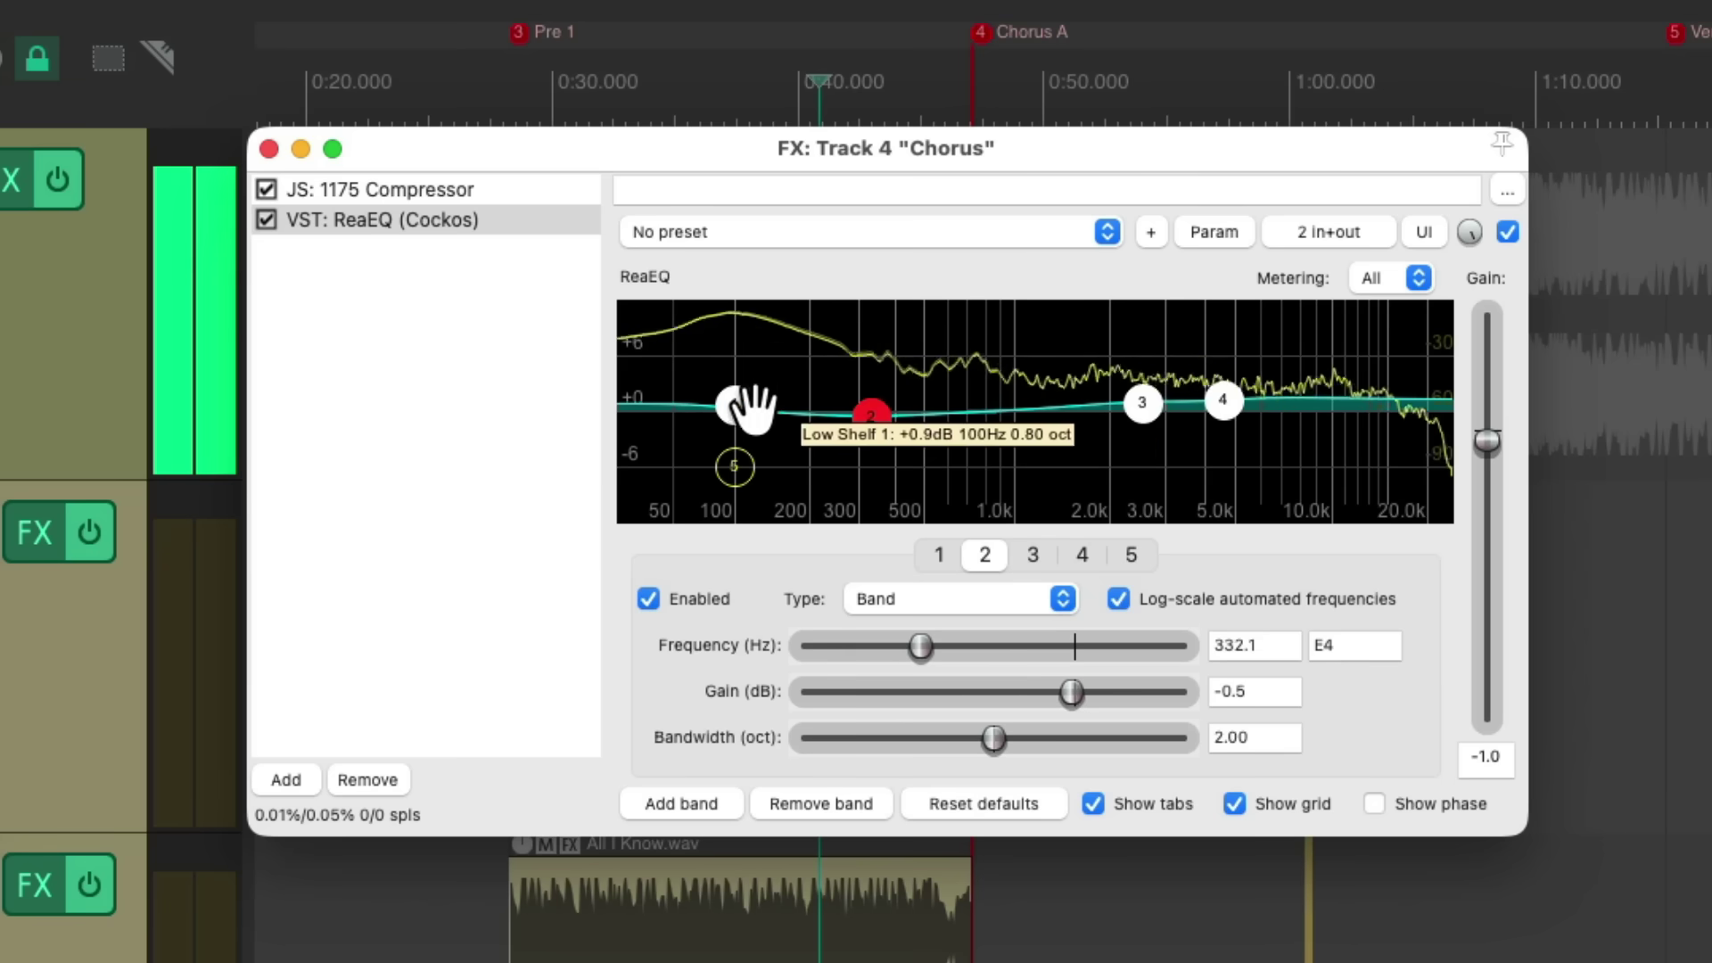
{"action": "left_click_drag", "start_coordinate": [749, 406], "coordinate": [760, 391]}
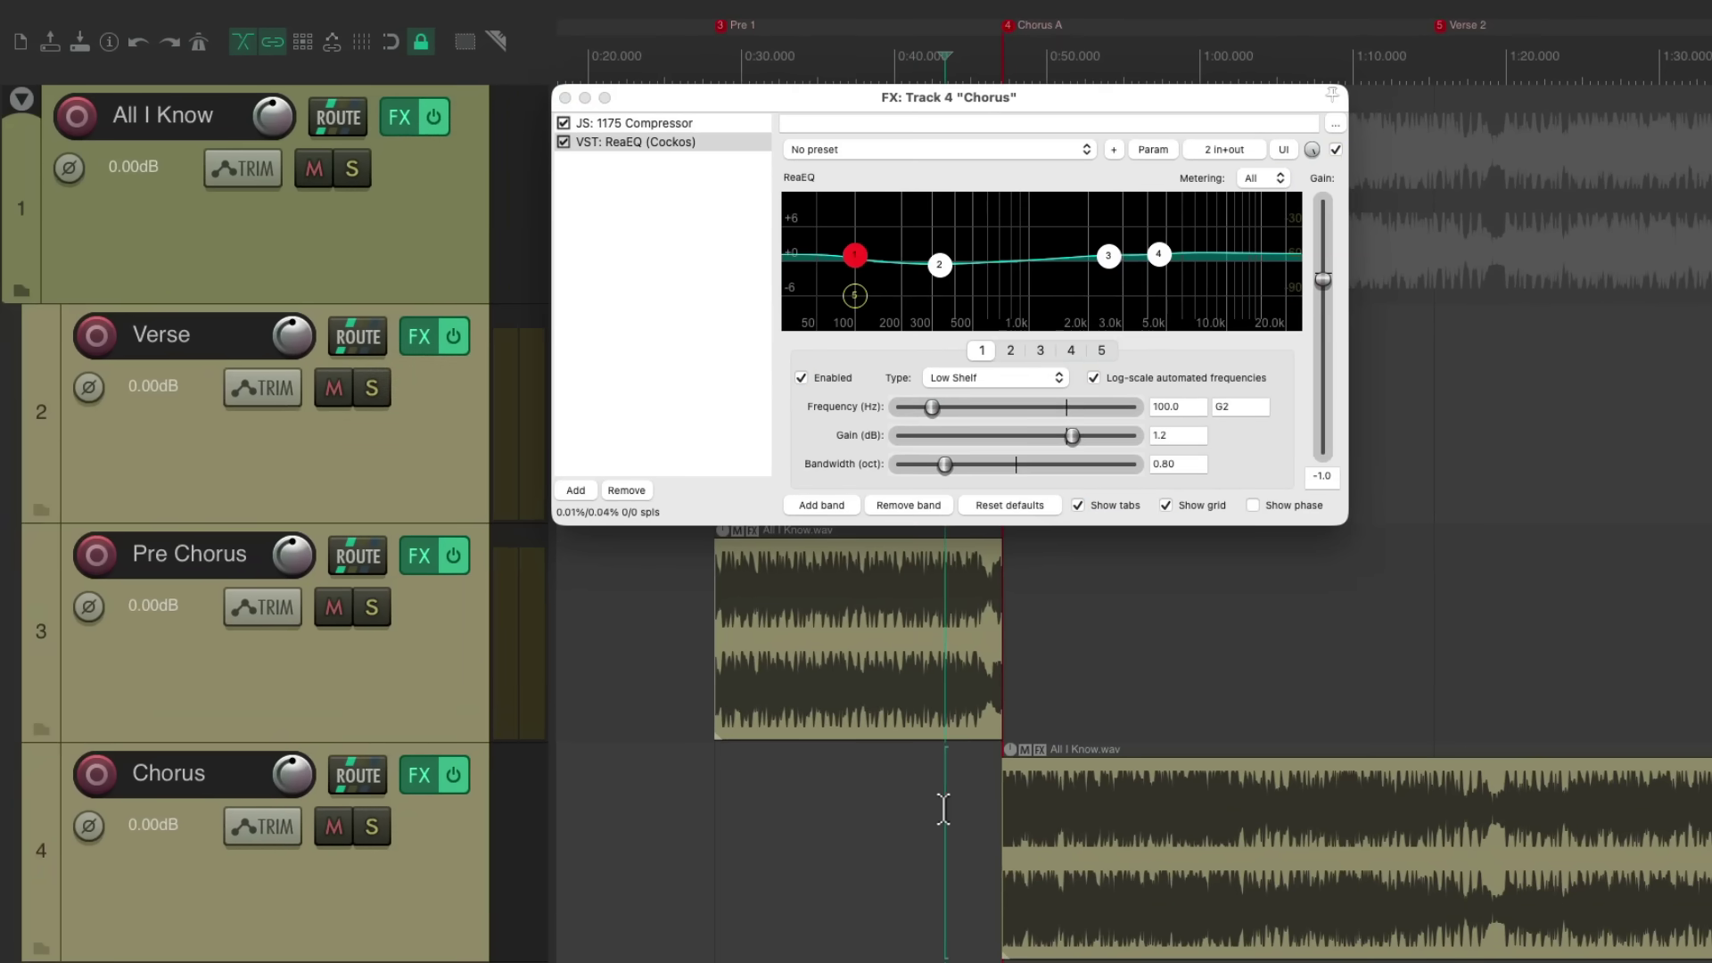
Play and stop the song twice to audition the Chorus track's compressor and EQ
{"action": "key", "text": "space"}
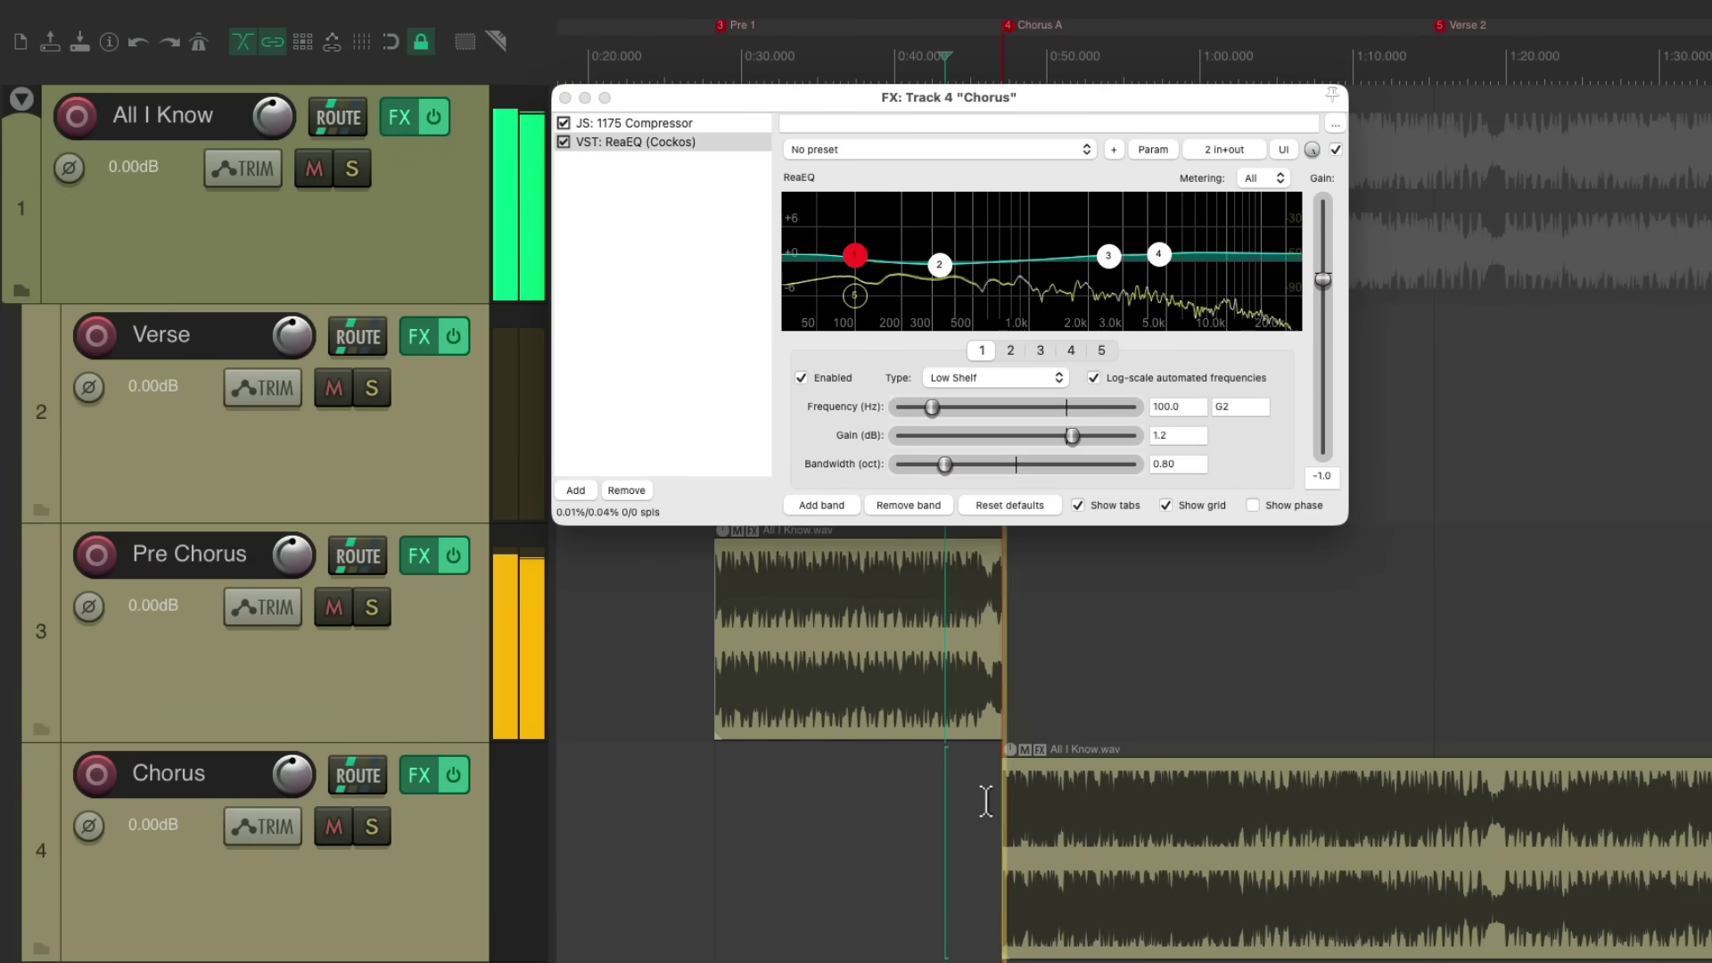
{"action": "key", "text": "space"}
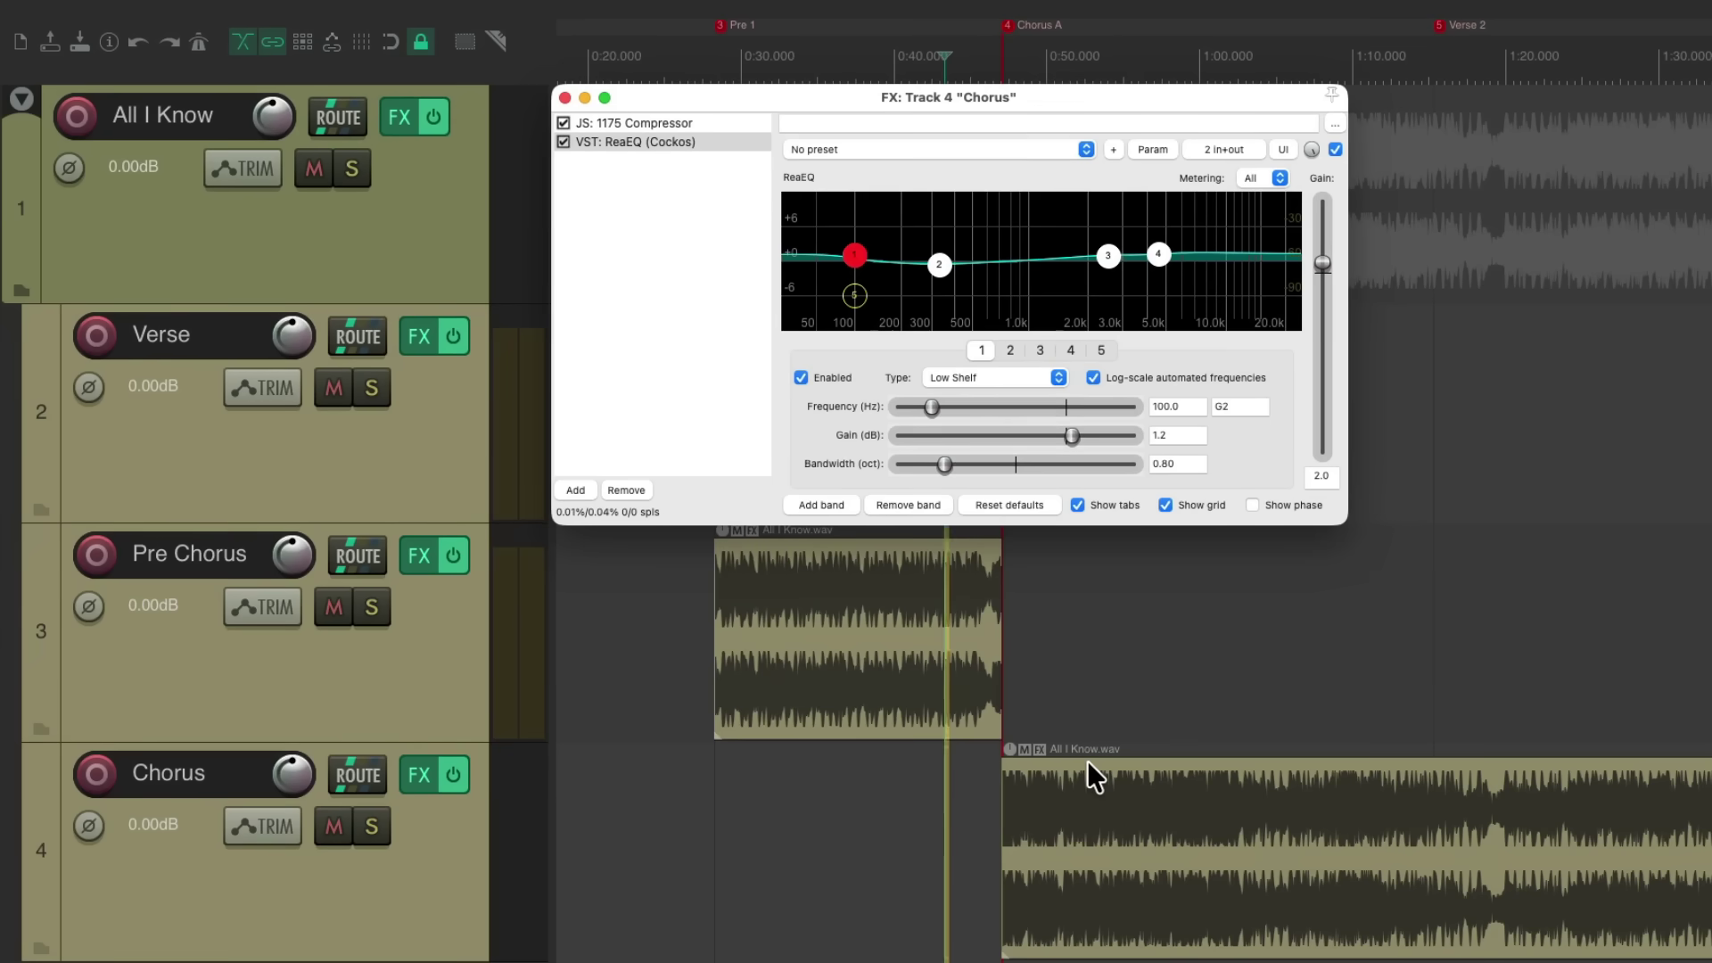
{"action": "key", "text": "space"}
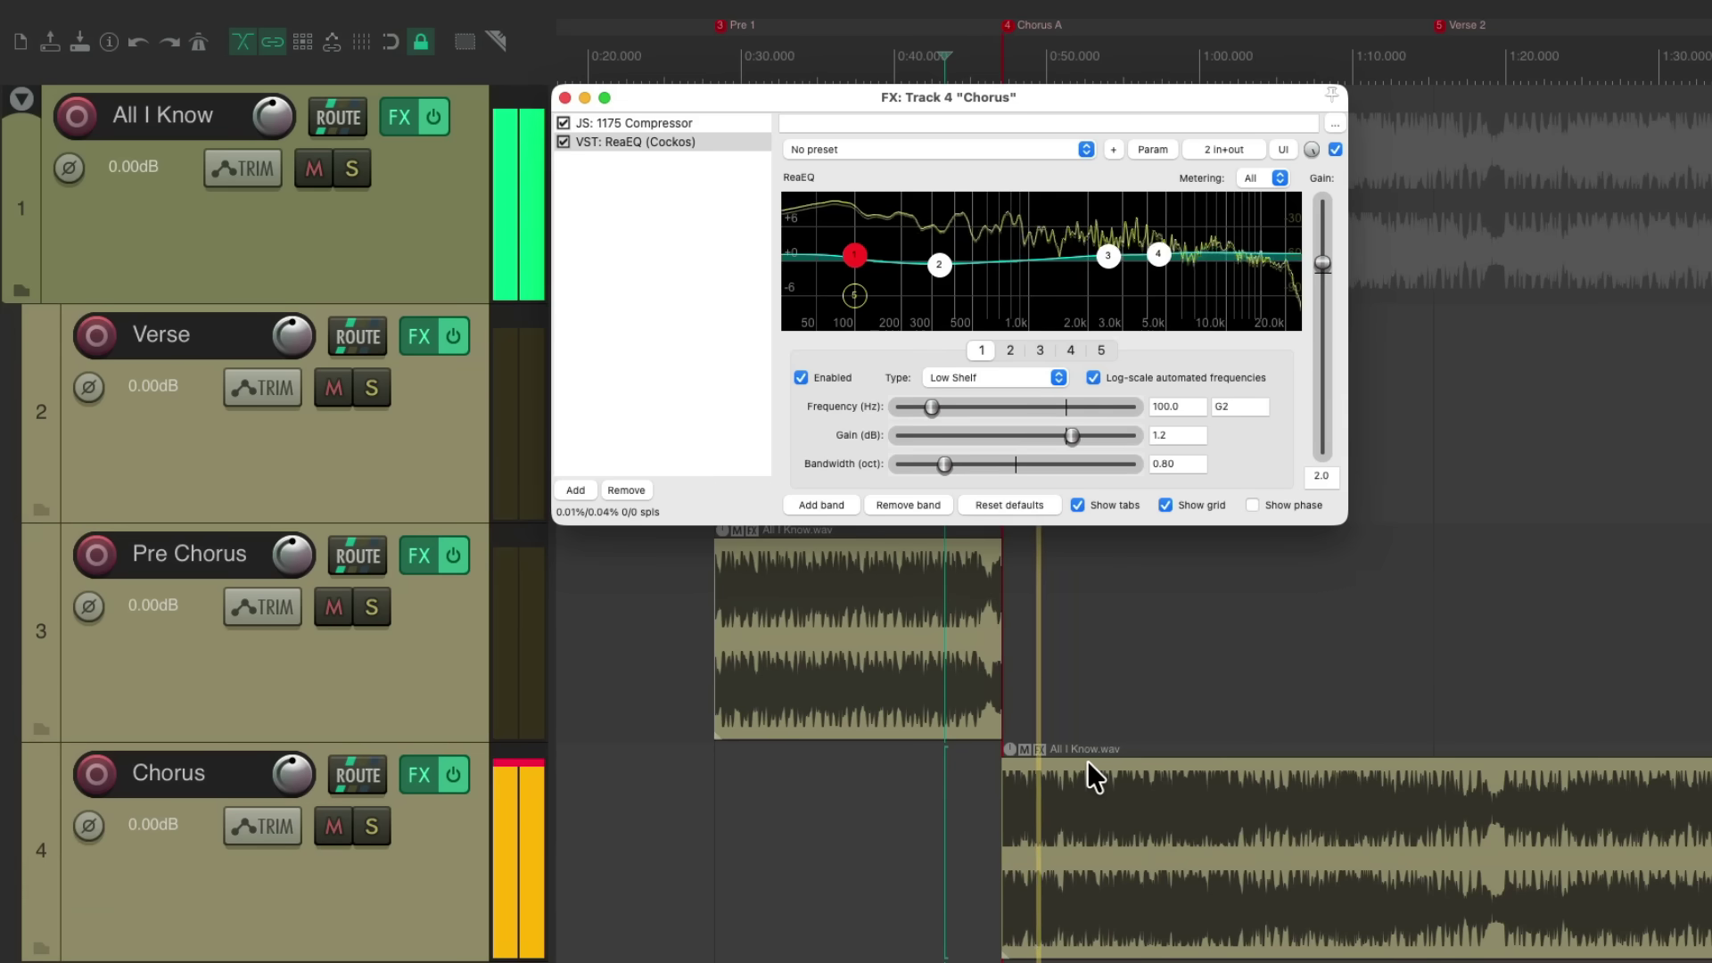
{"action": "key", "text": "space"}
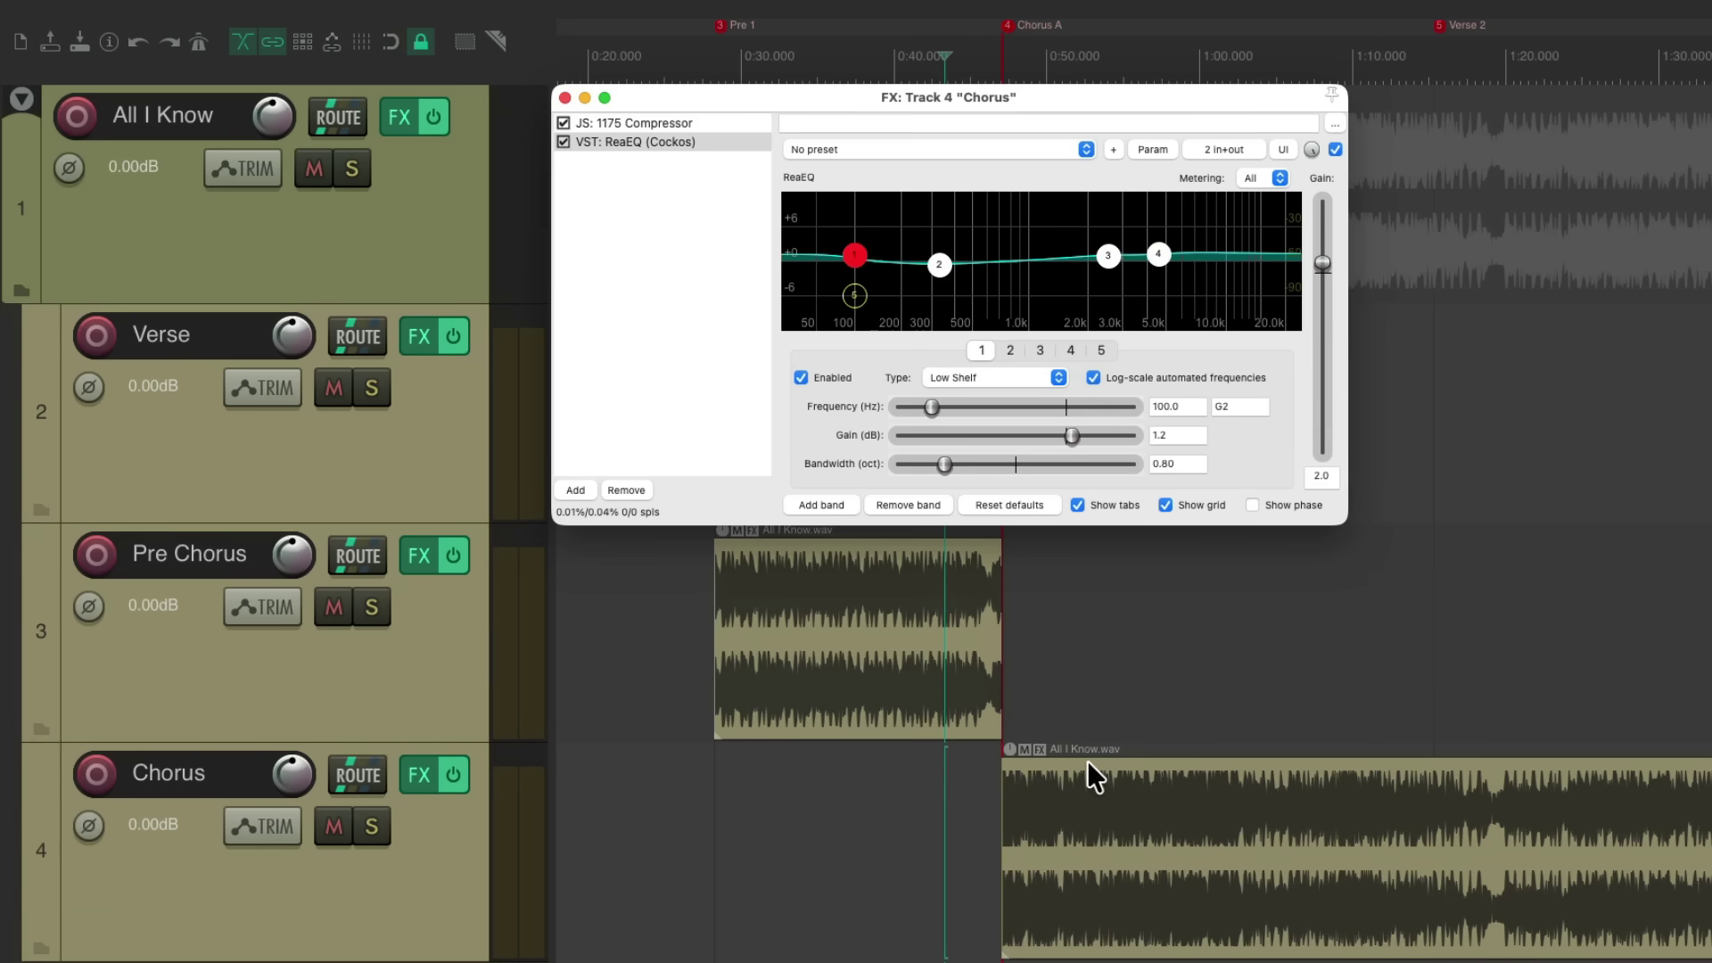
Split the item at the Verse 2 start and move that part onto the Verse track
{"action": "left_click", "coordinate": [564, 97]}
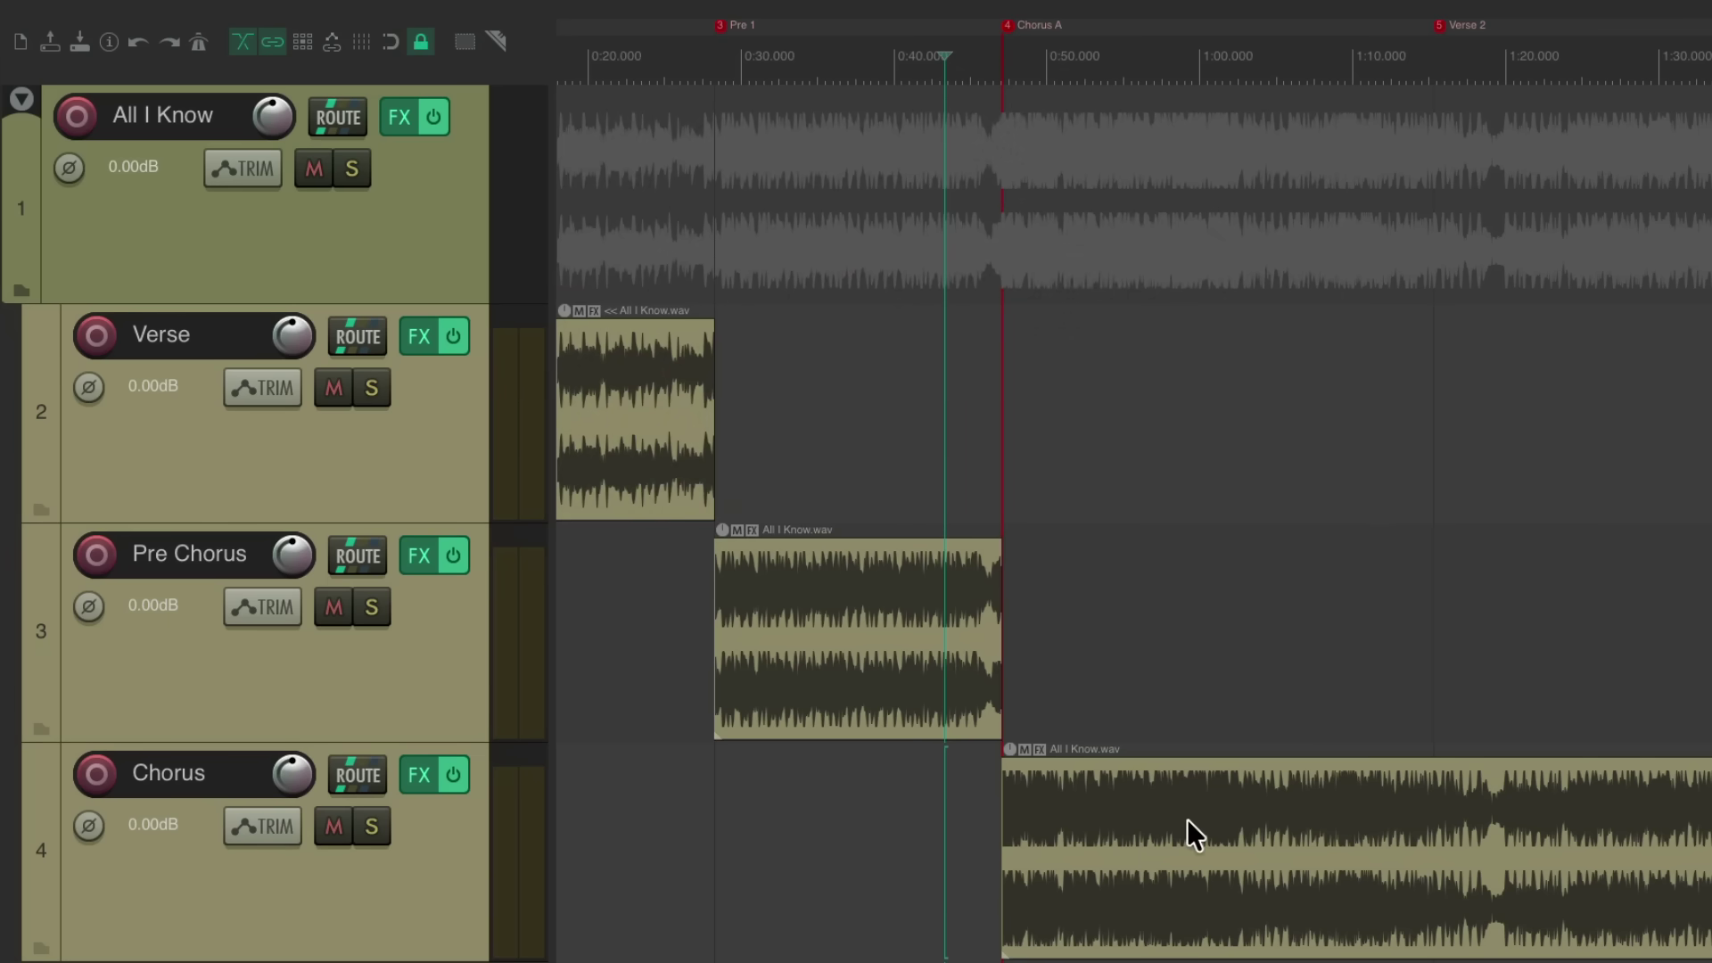
{"action": "scroll", "coordinate": [1186, 819], "scroll_direction": "right", "scroll_amount": 5}
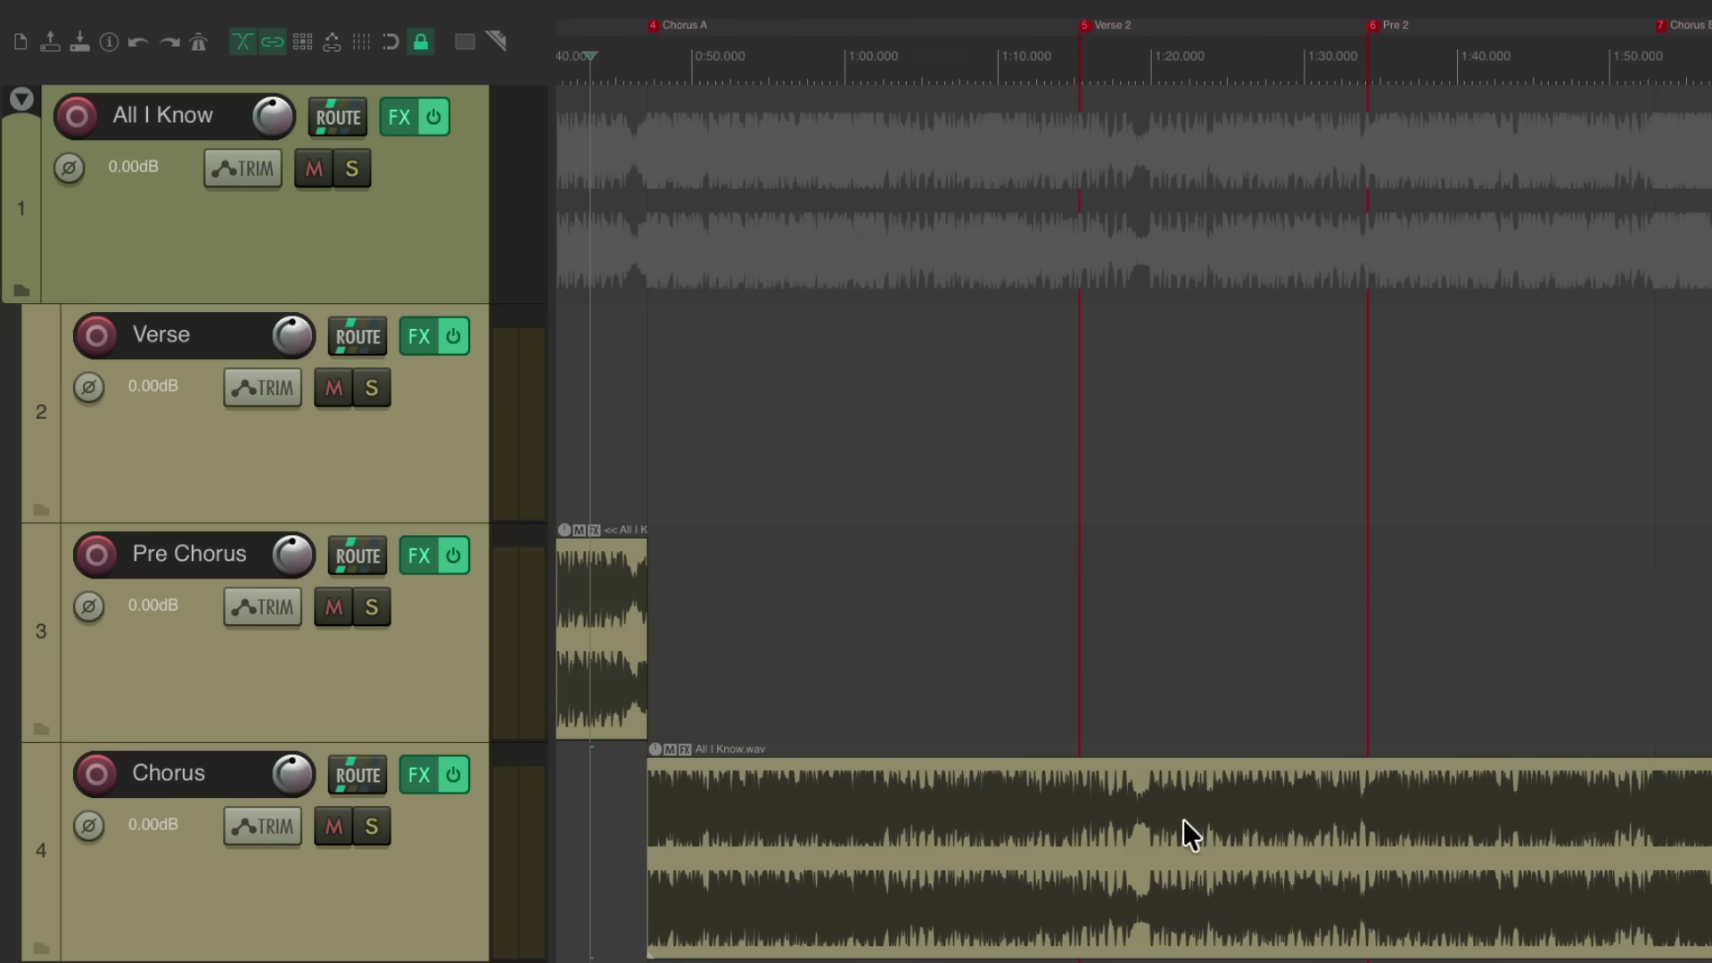
{"action": "scroll", "coordinate": [1127, 831], "scroll_direction": "up", "scroll_amount": 5}
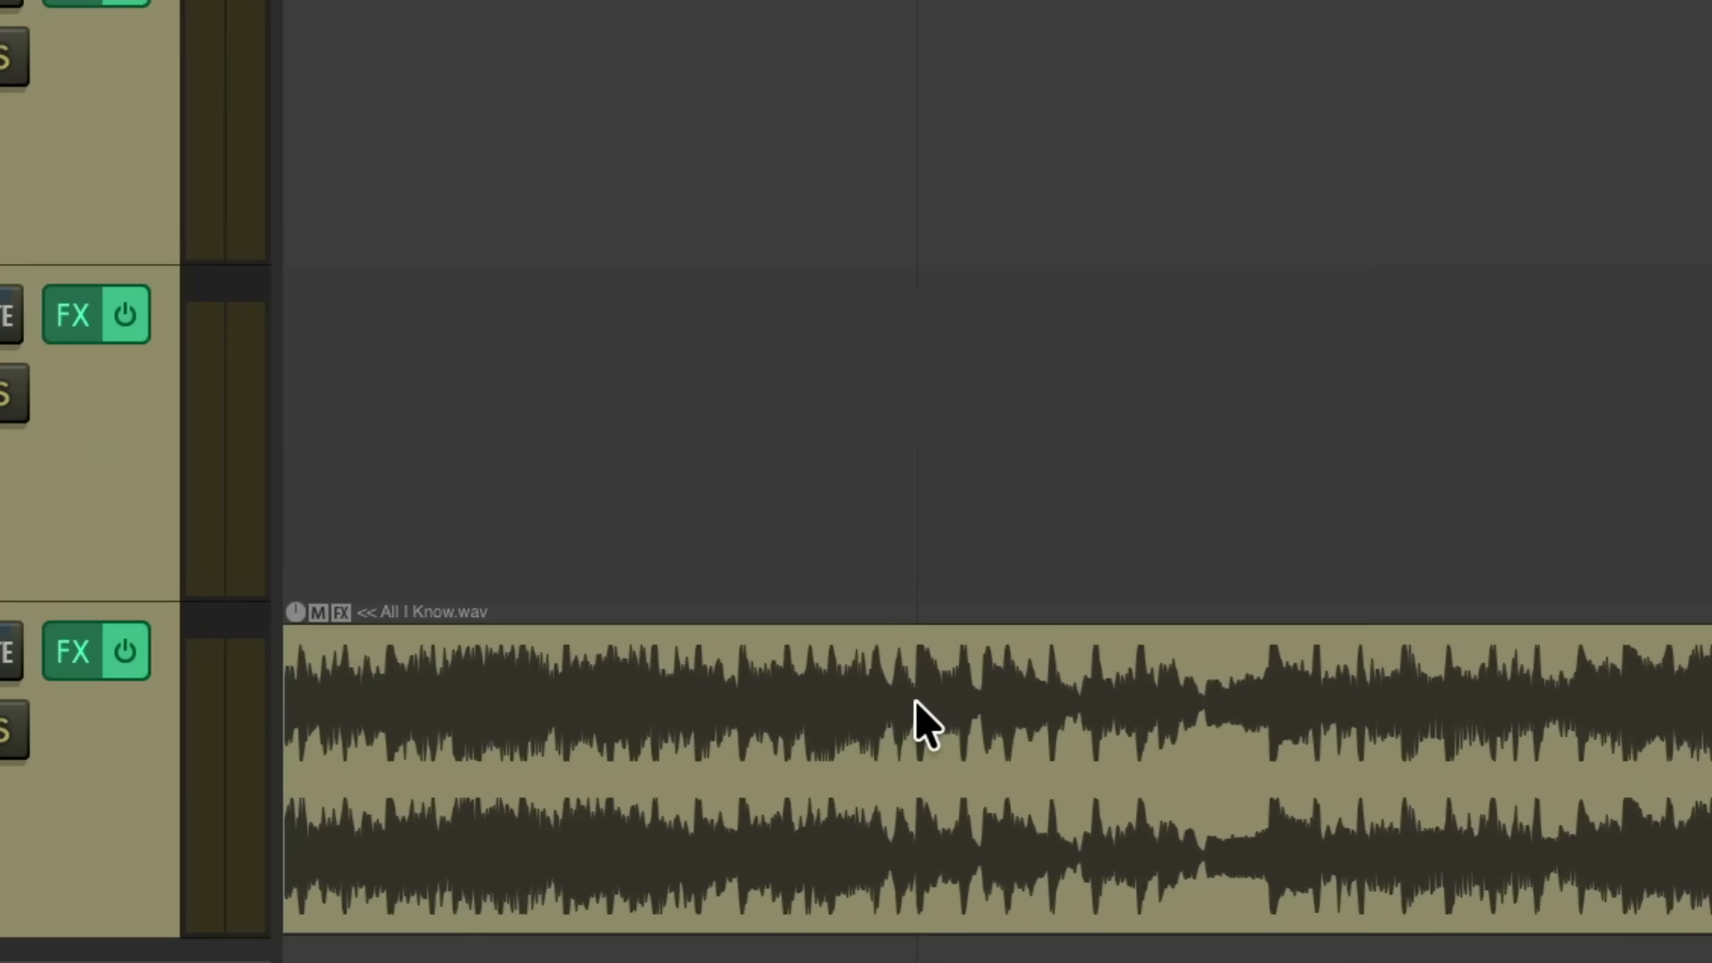
{"action": "scroll", "coordinate": [984, 832], "scroll_direction": "up", "scroll_amount": 6}
{"action": "scroll", "coordinate": [935, 745], "scroll_direction": "up", "scroll_amount": 3}
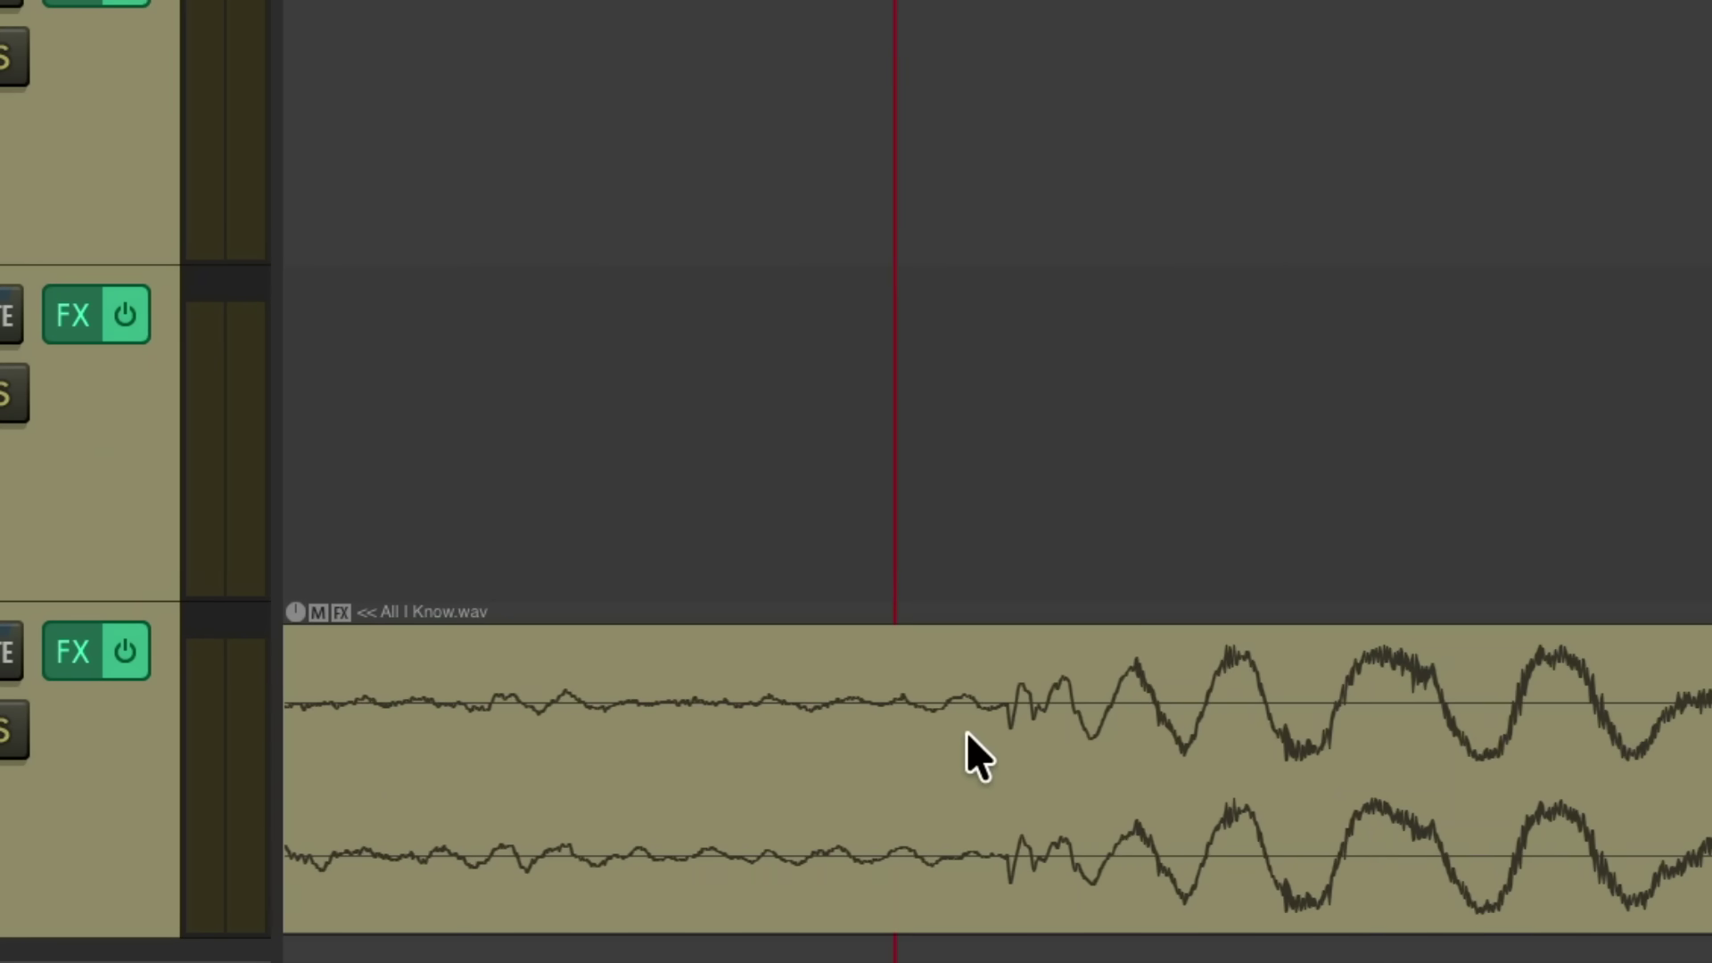
{"action": "key", "text": "s"}
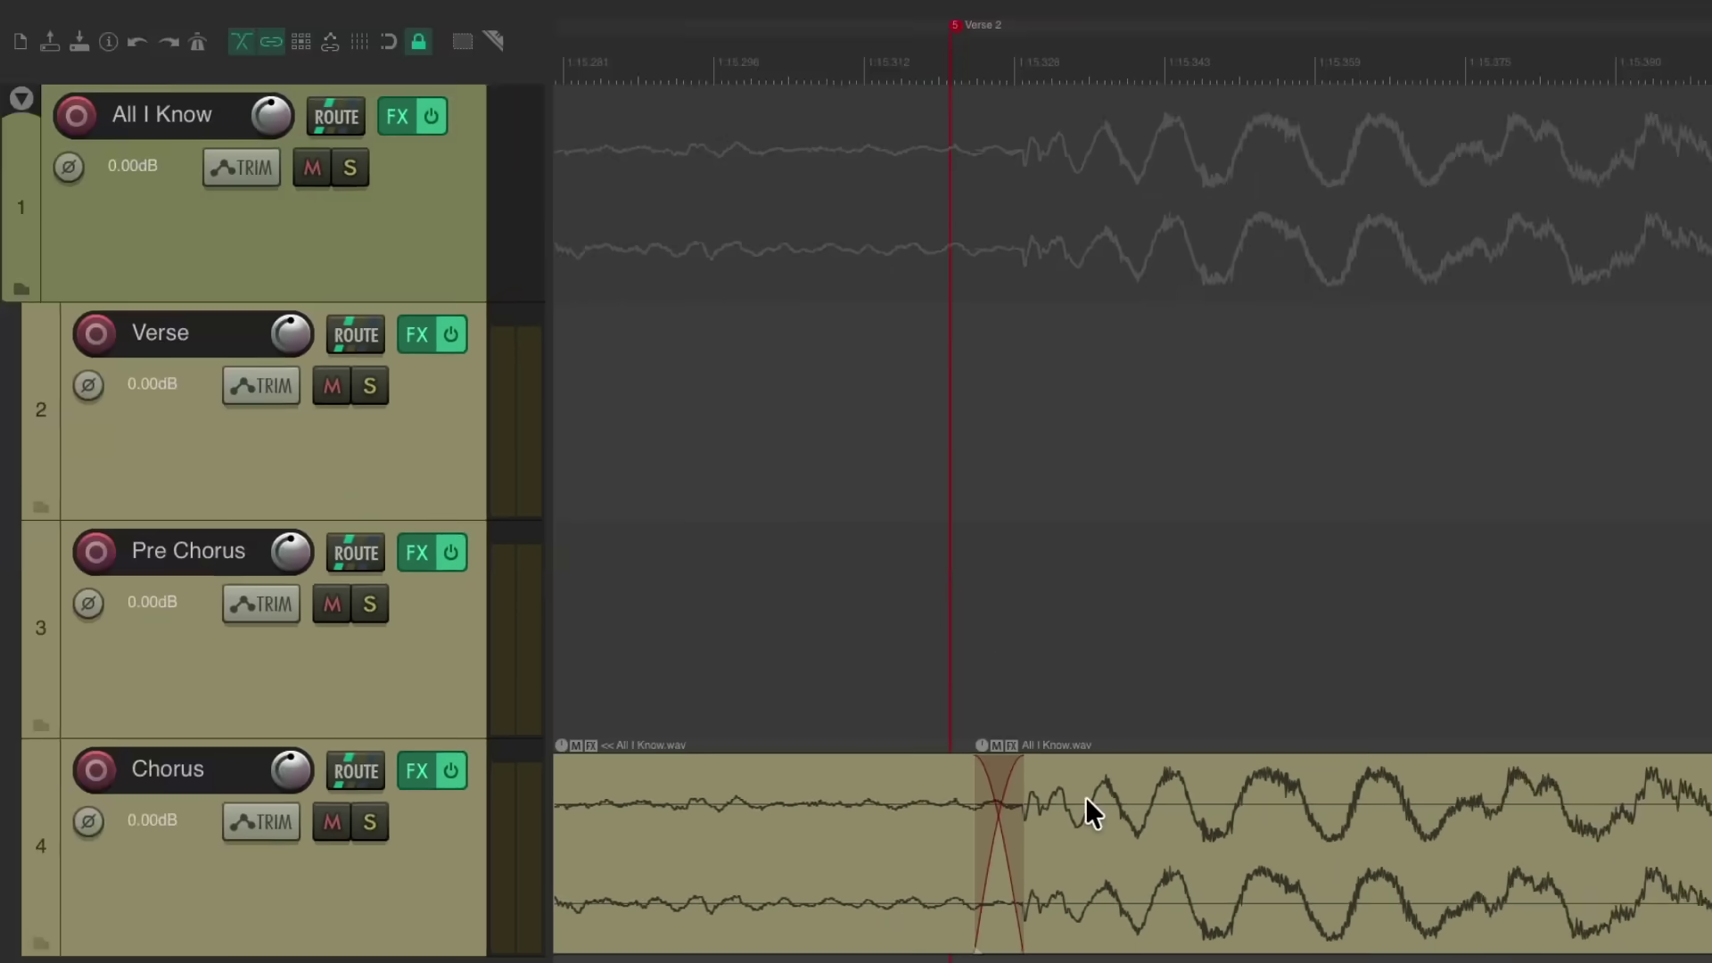
{"action": "left_click_drag", "start_coordinate": [1108, 706], "coordinate": [1109, 480]}
{"action": "left_click_drag", "start_coordinate": [1090, 660], "coordinate": [1085, 403]}
Split the Verse item at the Pre 2 start and move that part onto the Pre Chorus track
{"action": "scroll", "coordinate": [1085, 404], "scroll_direction": "down", "scroll_amount": 3}
{"action": "scroll", "coordinate": [1085, 403], "scroll_direction": "down", "scroll_amount": 5}
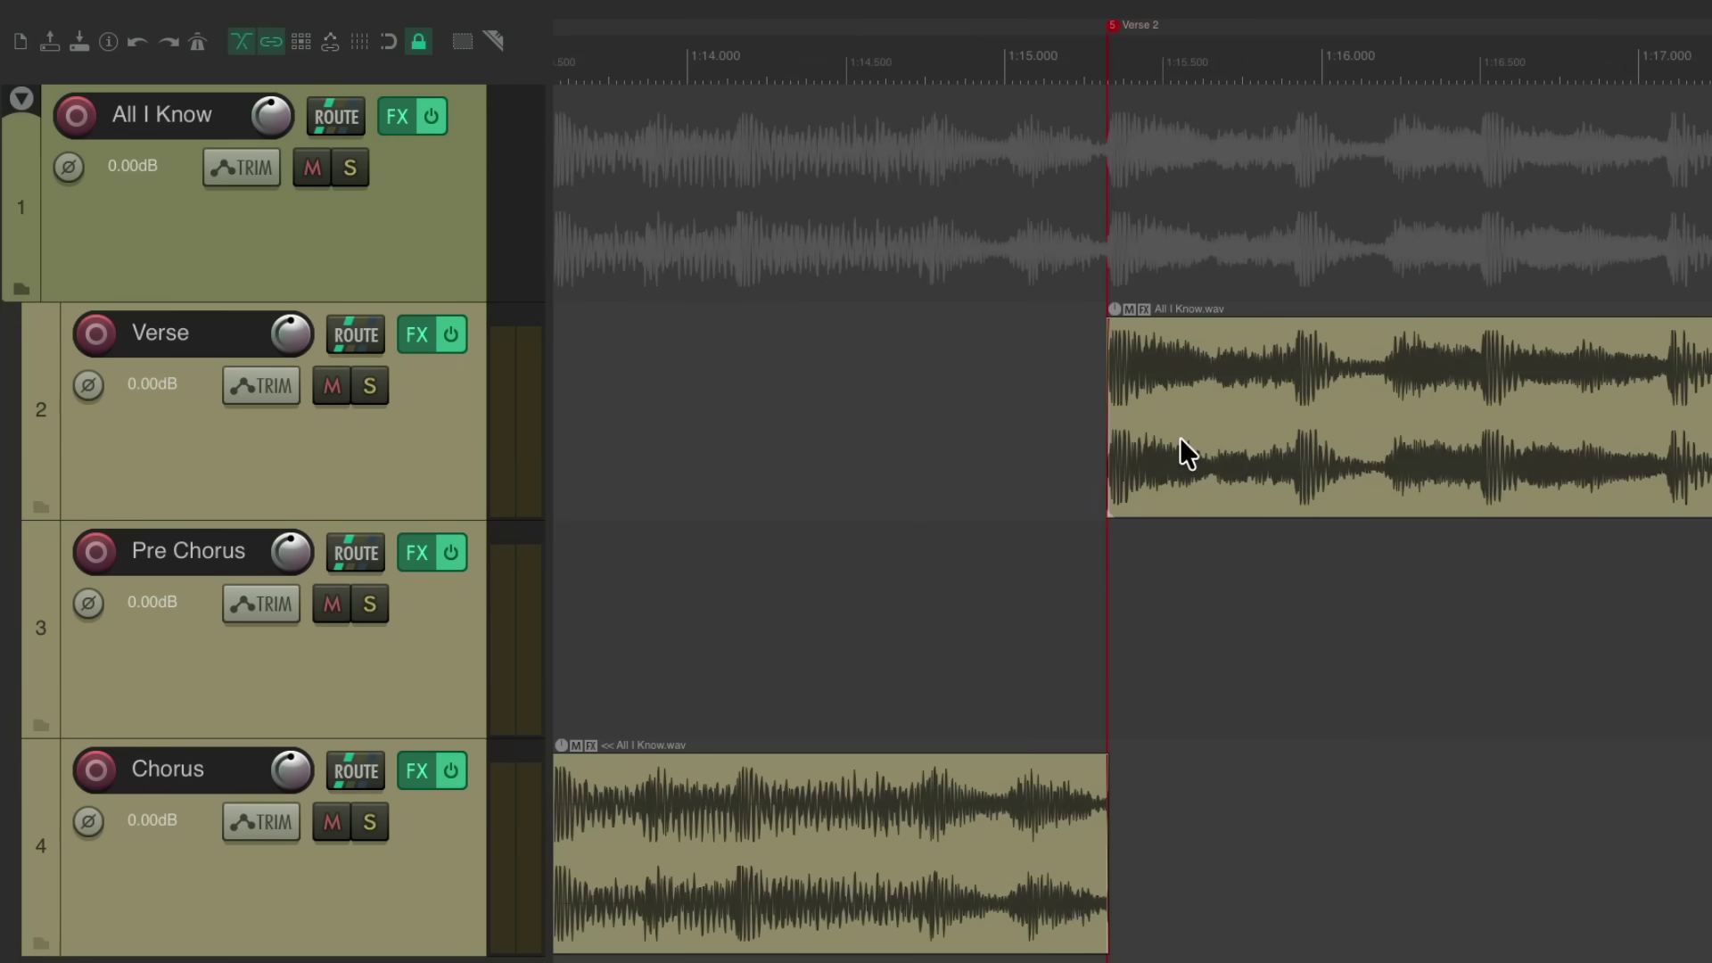
{"action": "scroll", "coordinate": [1102, 411], "scroll_direction": "down", "scroll_amount": 4}
{"action": "left_click", "coordinate": [966, 401]}
{"action": "key", "text": "space"}
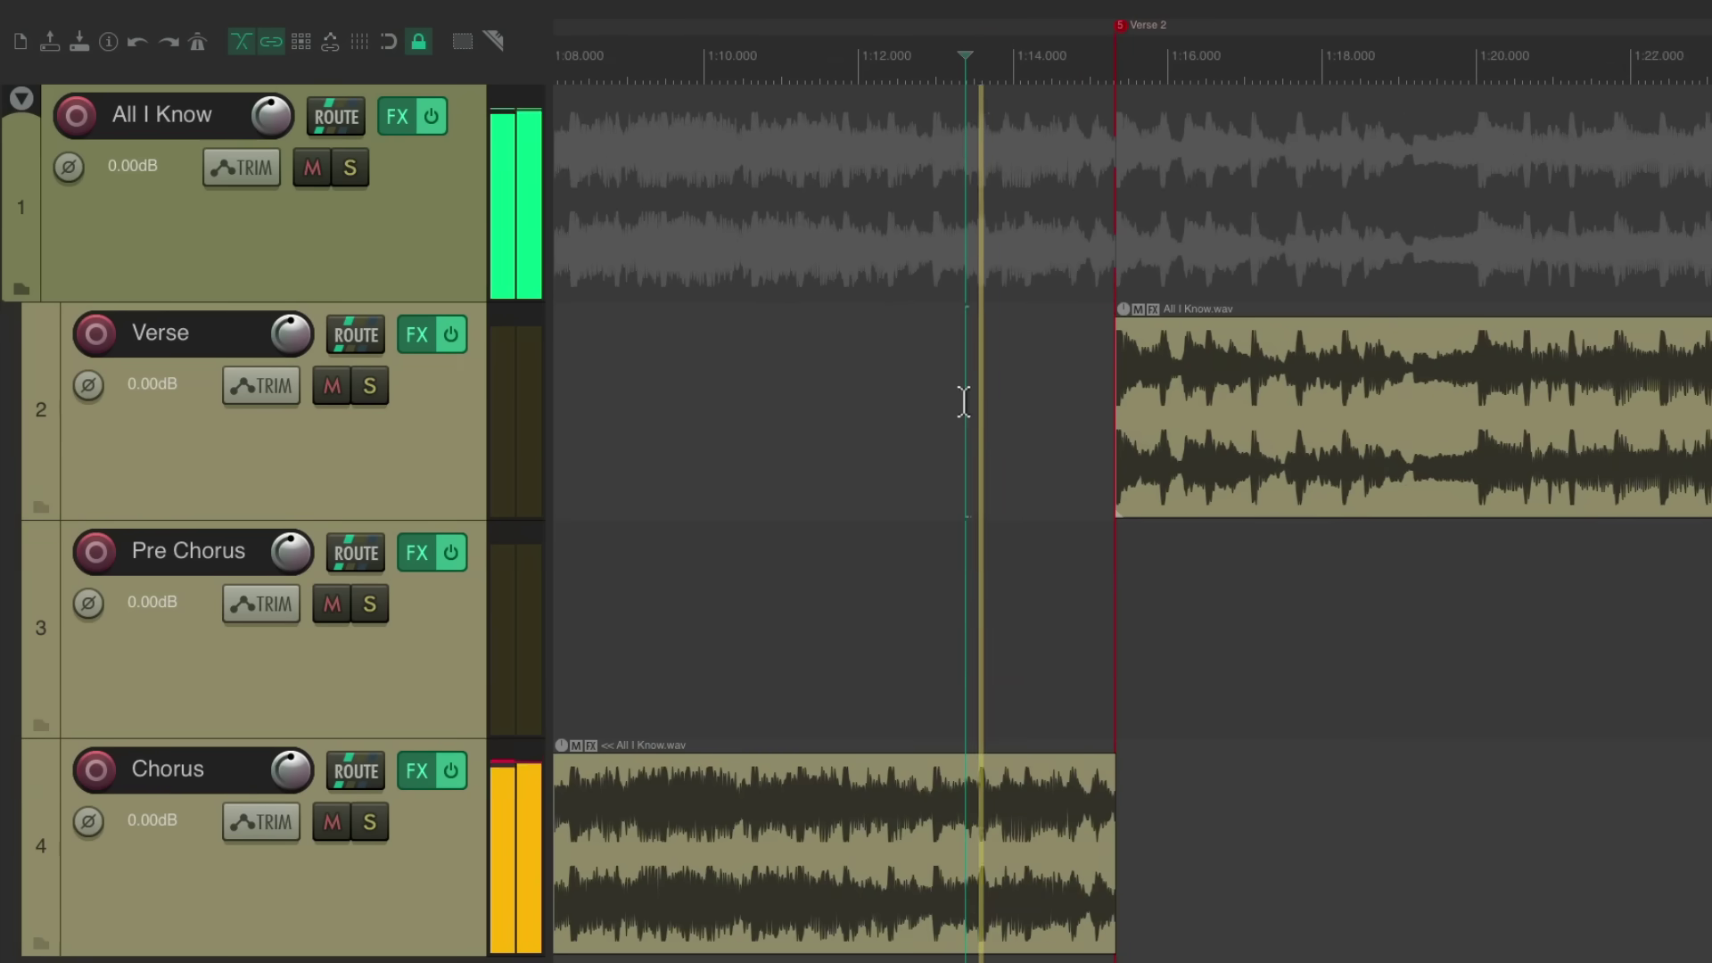
{"action": "scroll", "coordinate": [1000, 396], "scroll_direction": "down", "scroll_amount": 4}
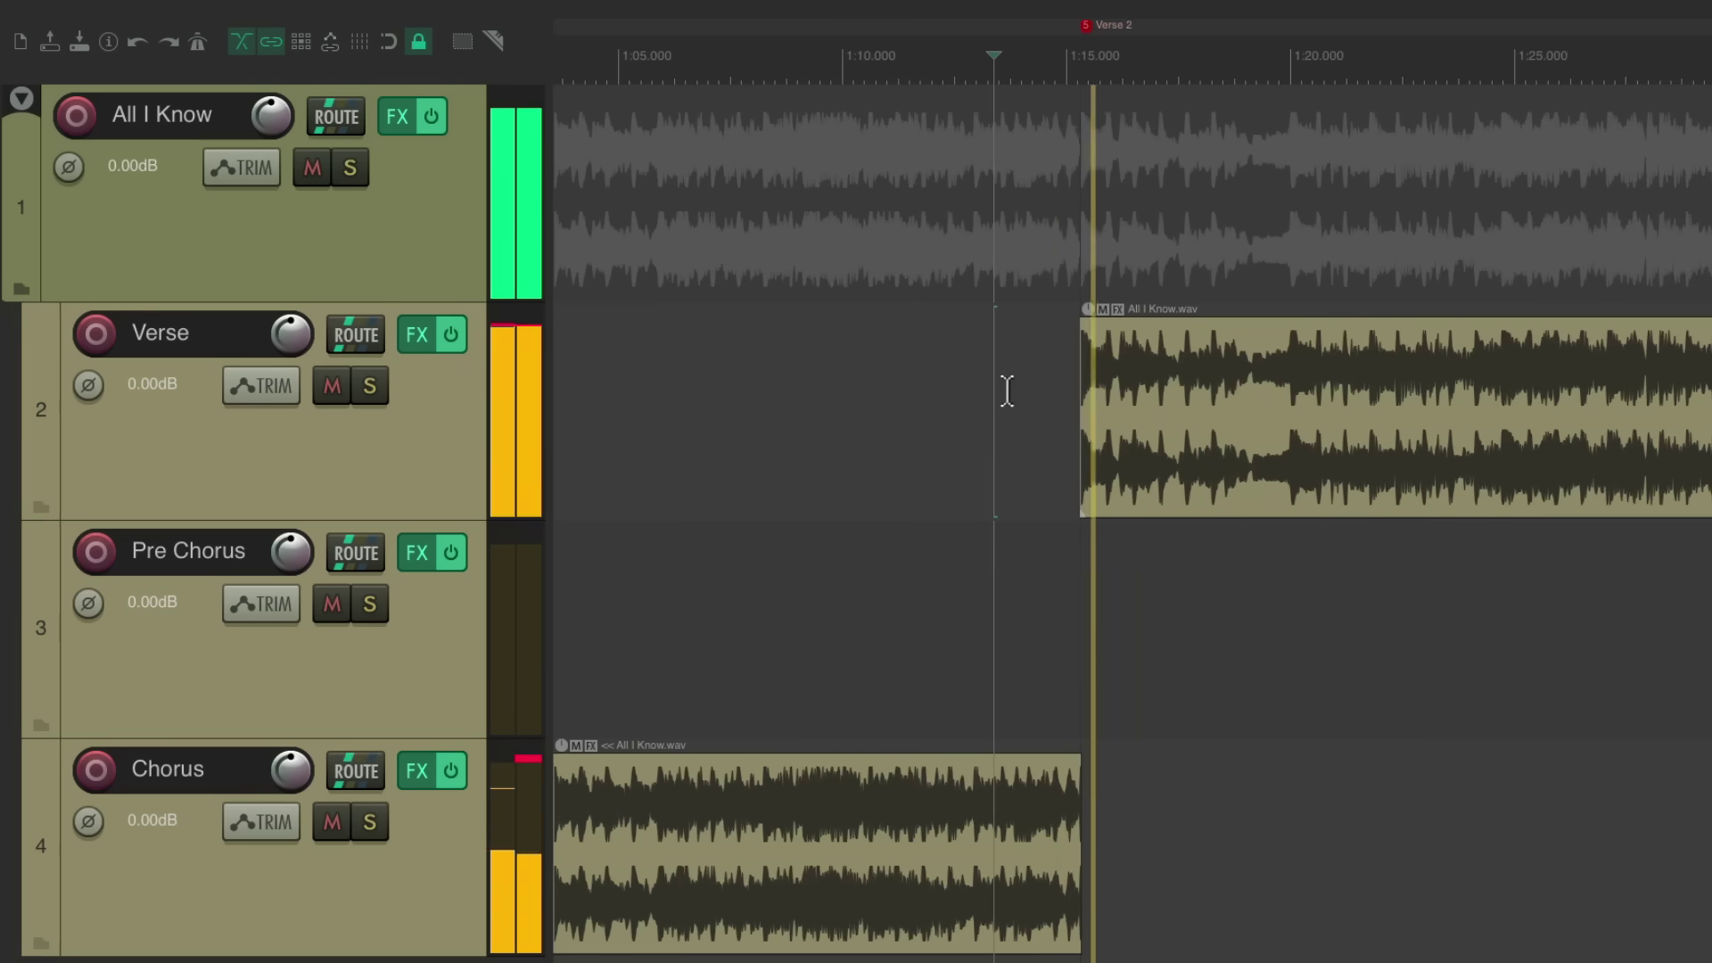
{"action": "scroll", "coordinate": [1006, 391], "scroll_direction": "down", "scroll_amount": 1}
{"action": "scroll", "coordinate": [1026, 394], "scroll_direction": "down", "scroll_amount": 3}
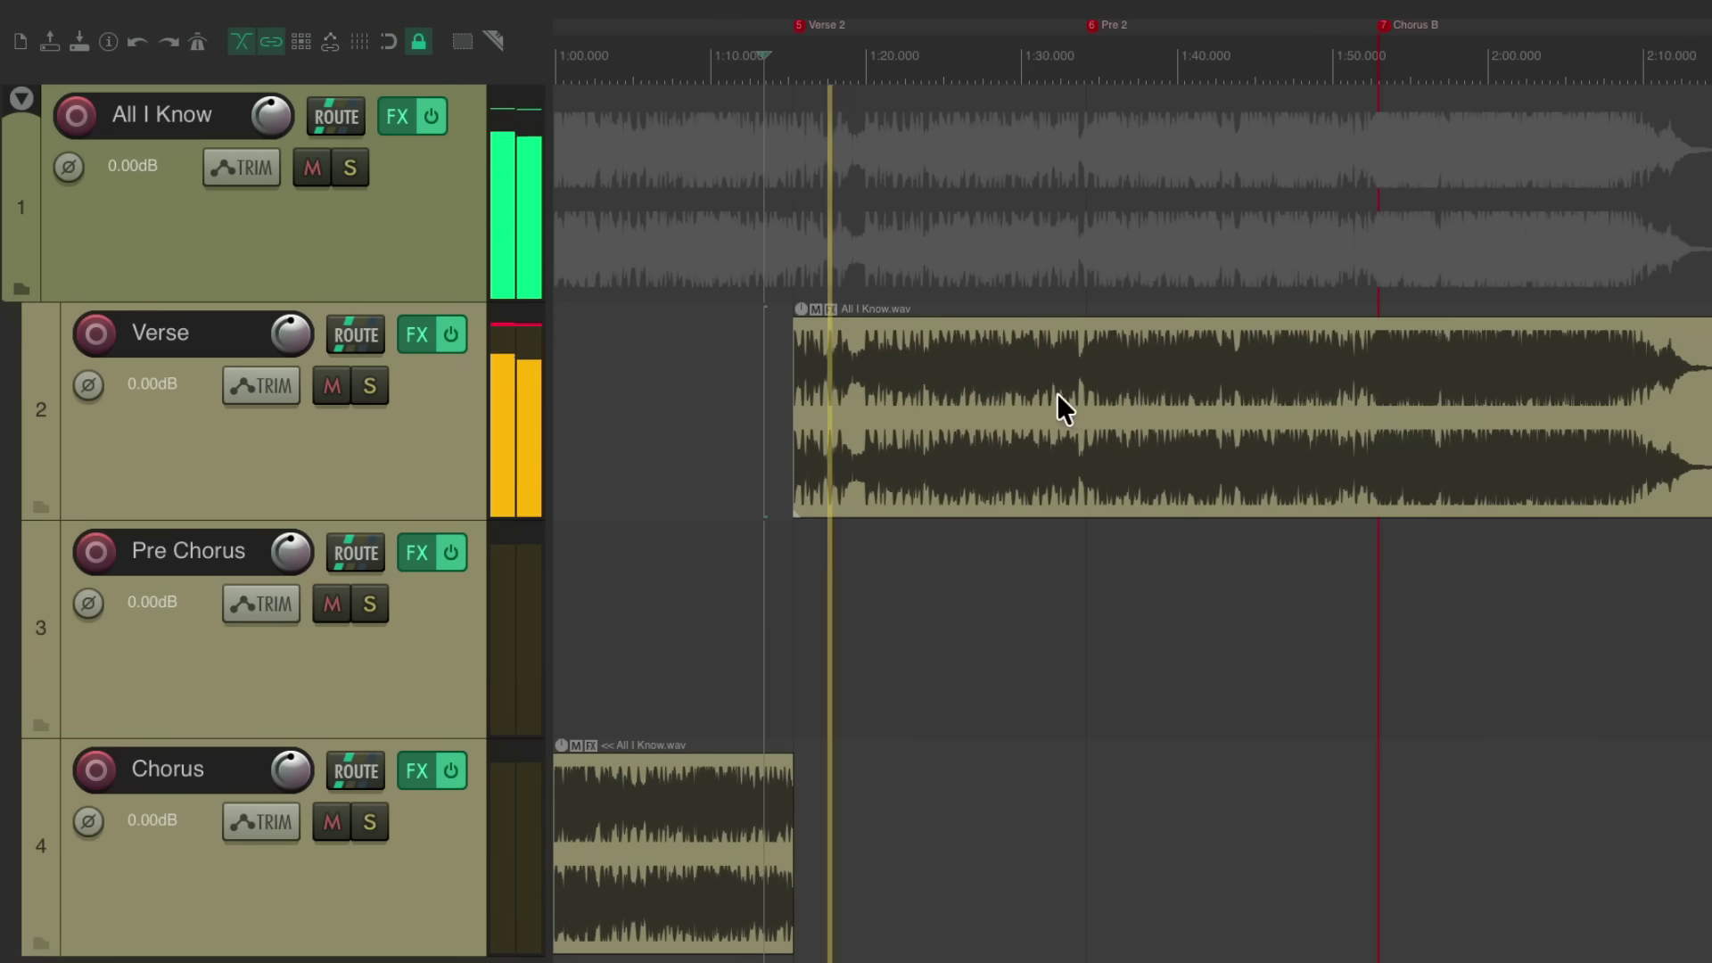
{"action": "scroll", "coordinate": [1079, 393], "scroll_direction": "up", "scroll_amount": 20}
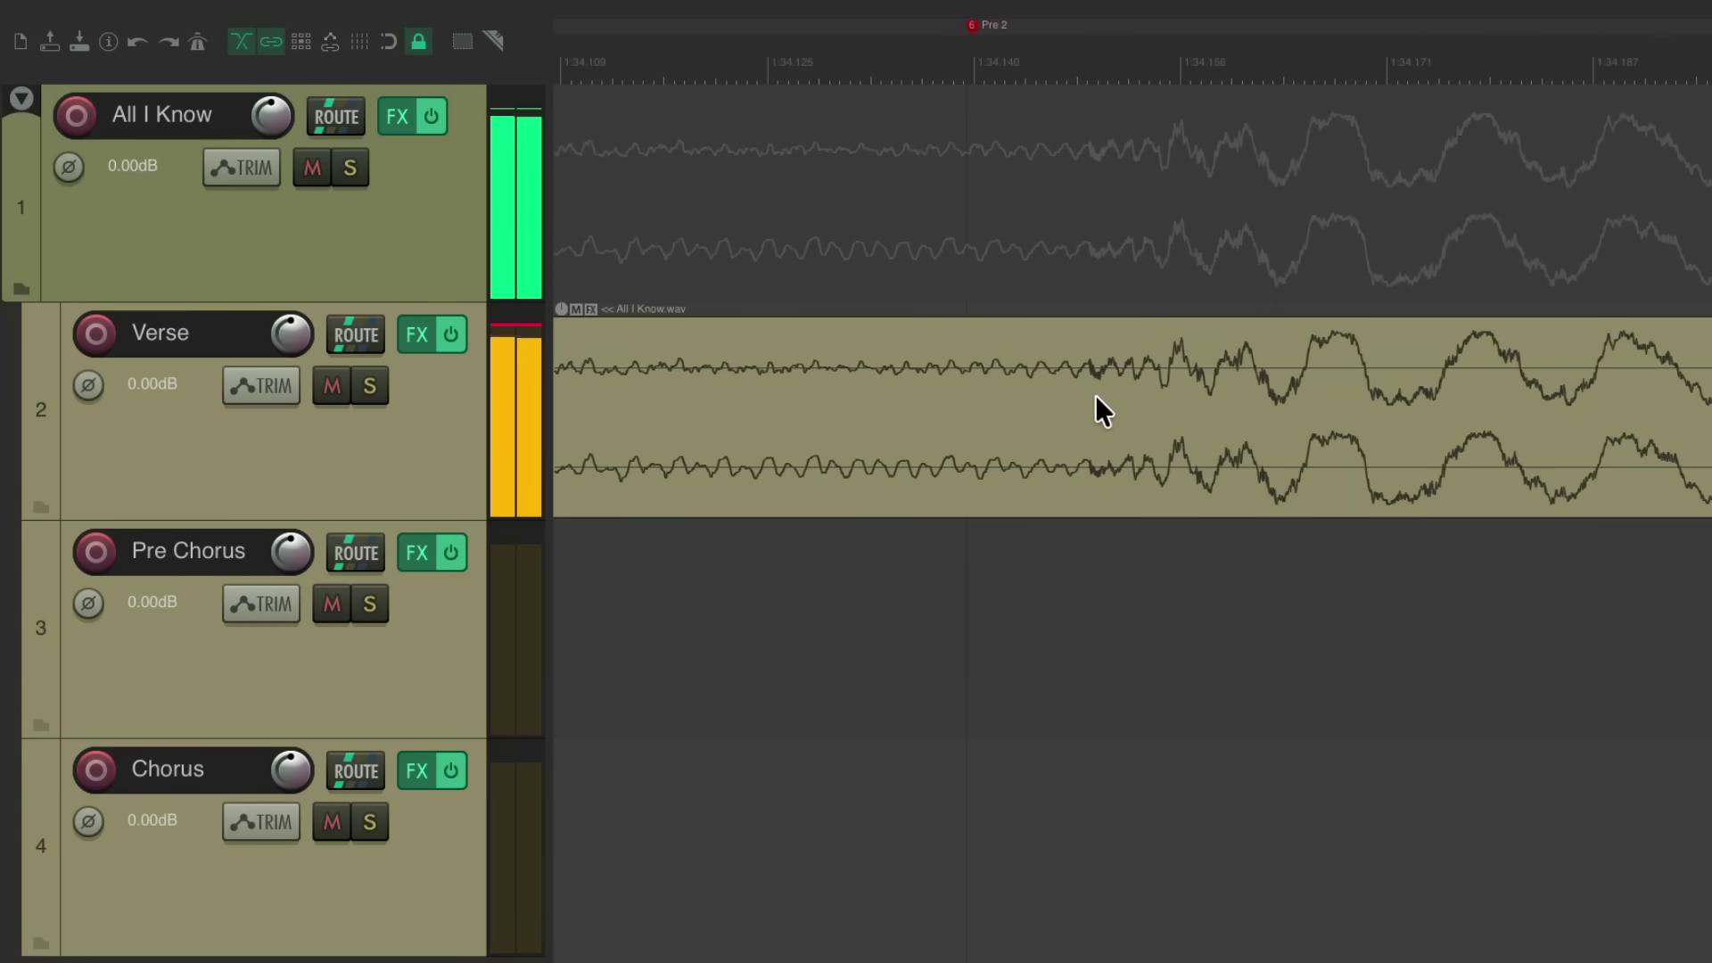
{"action": "key", "text": "s"}
{"action": "left_click_drag", "start_coordinate": [1147, 377], "coordinate": [1162, 542]}
Split the item at the Chorus B marker and move the final chorus onto the Chorus track
{"action": "scroll", "coordinate": [1054, 435], "scroll_direction": "down", "scroll_amount": 20}
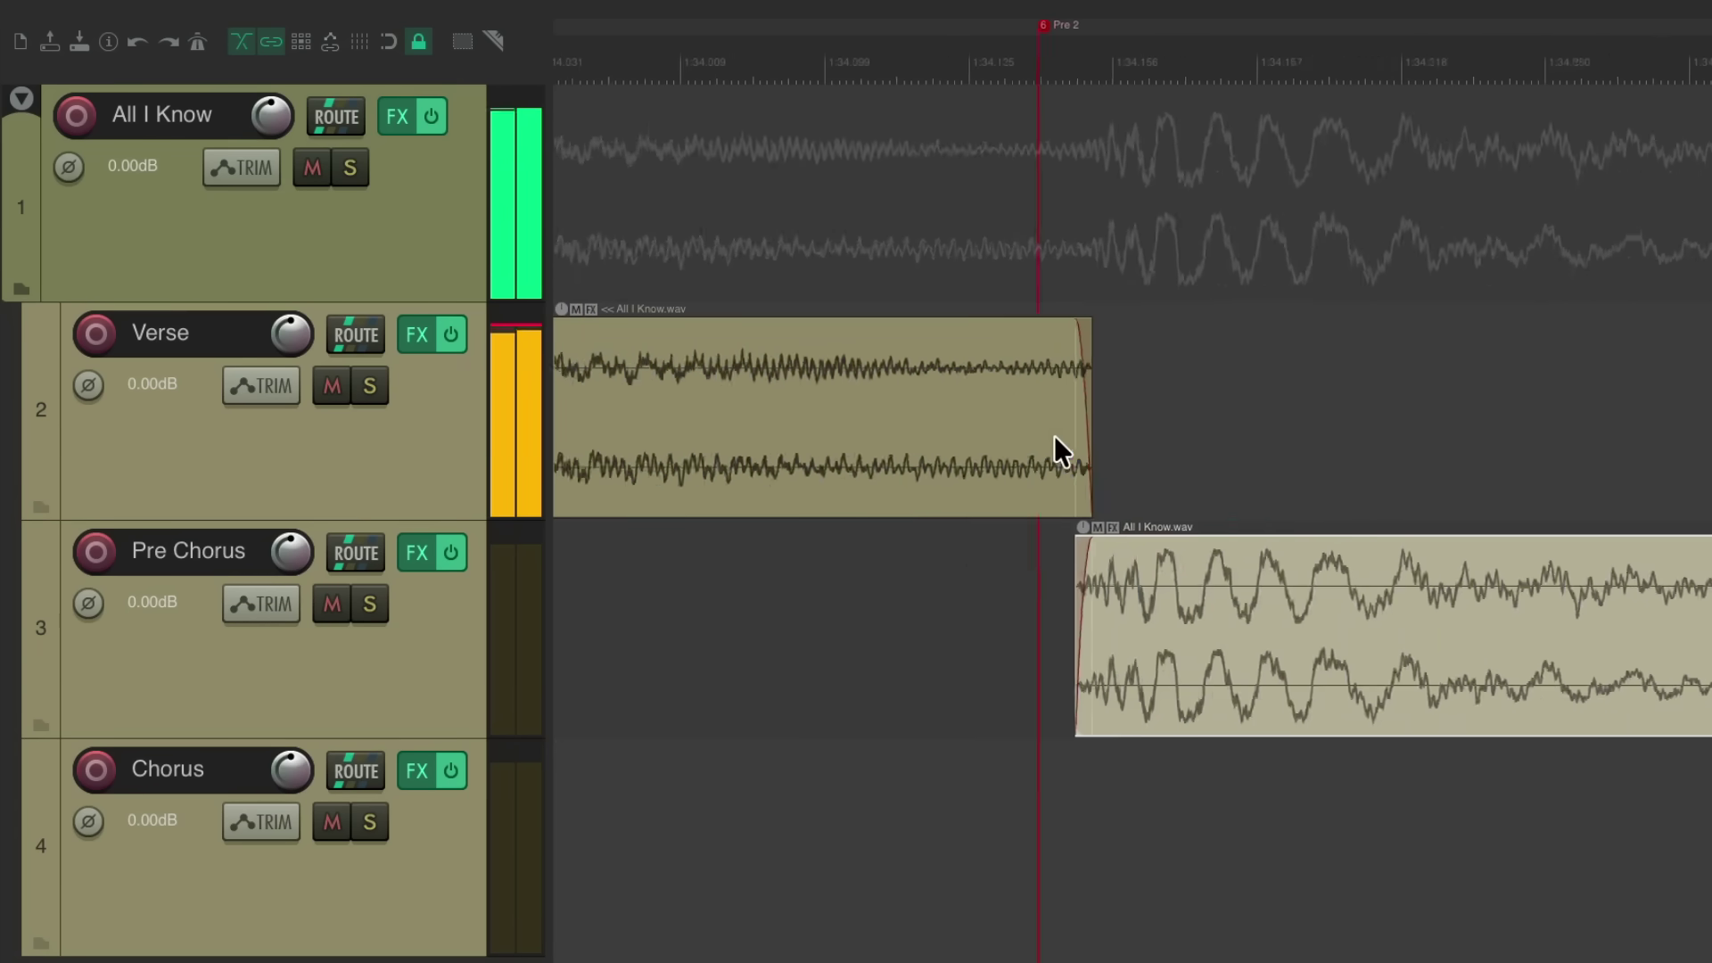
{"action": "key", "text": "]"}
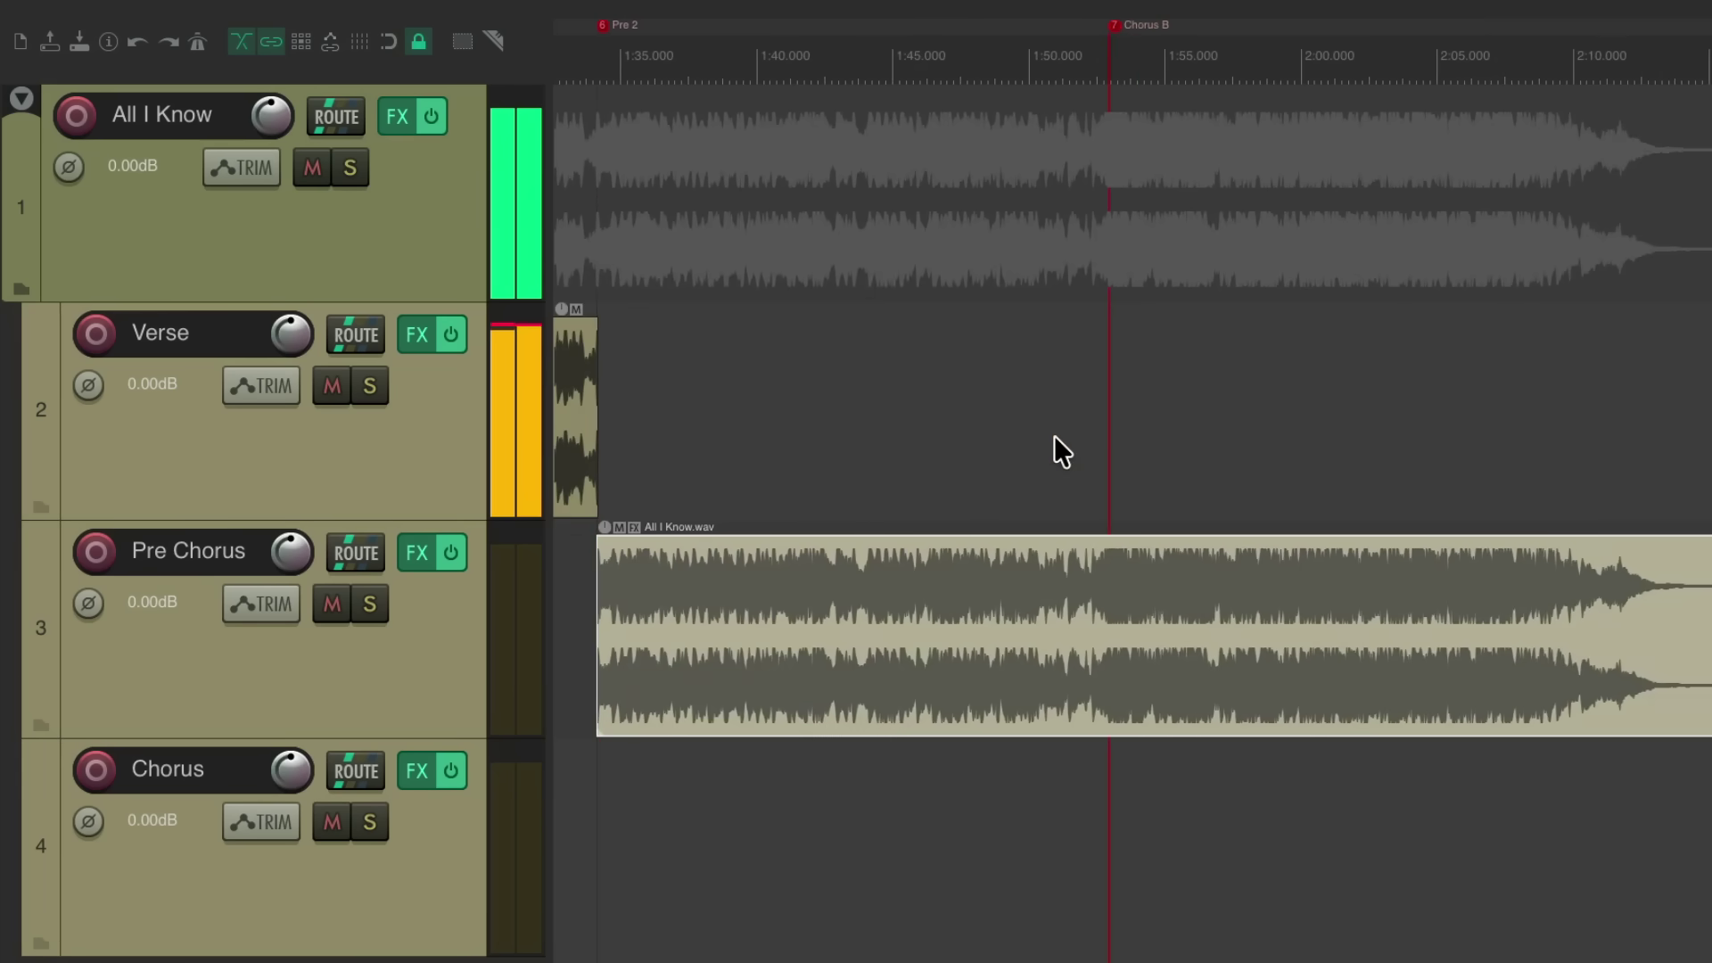
{"action": "scroll", "coordinate": [1106, 596], "scroll_direction": "up", "scroll_amount": 20}
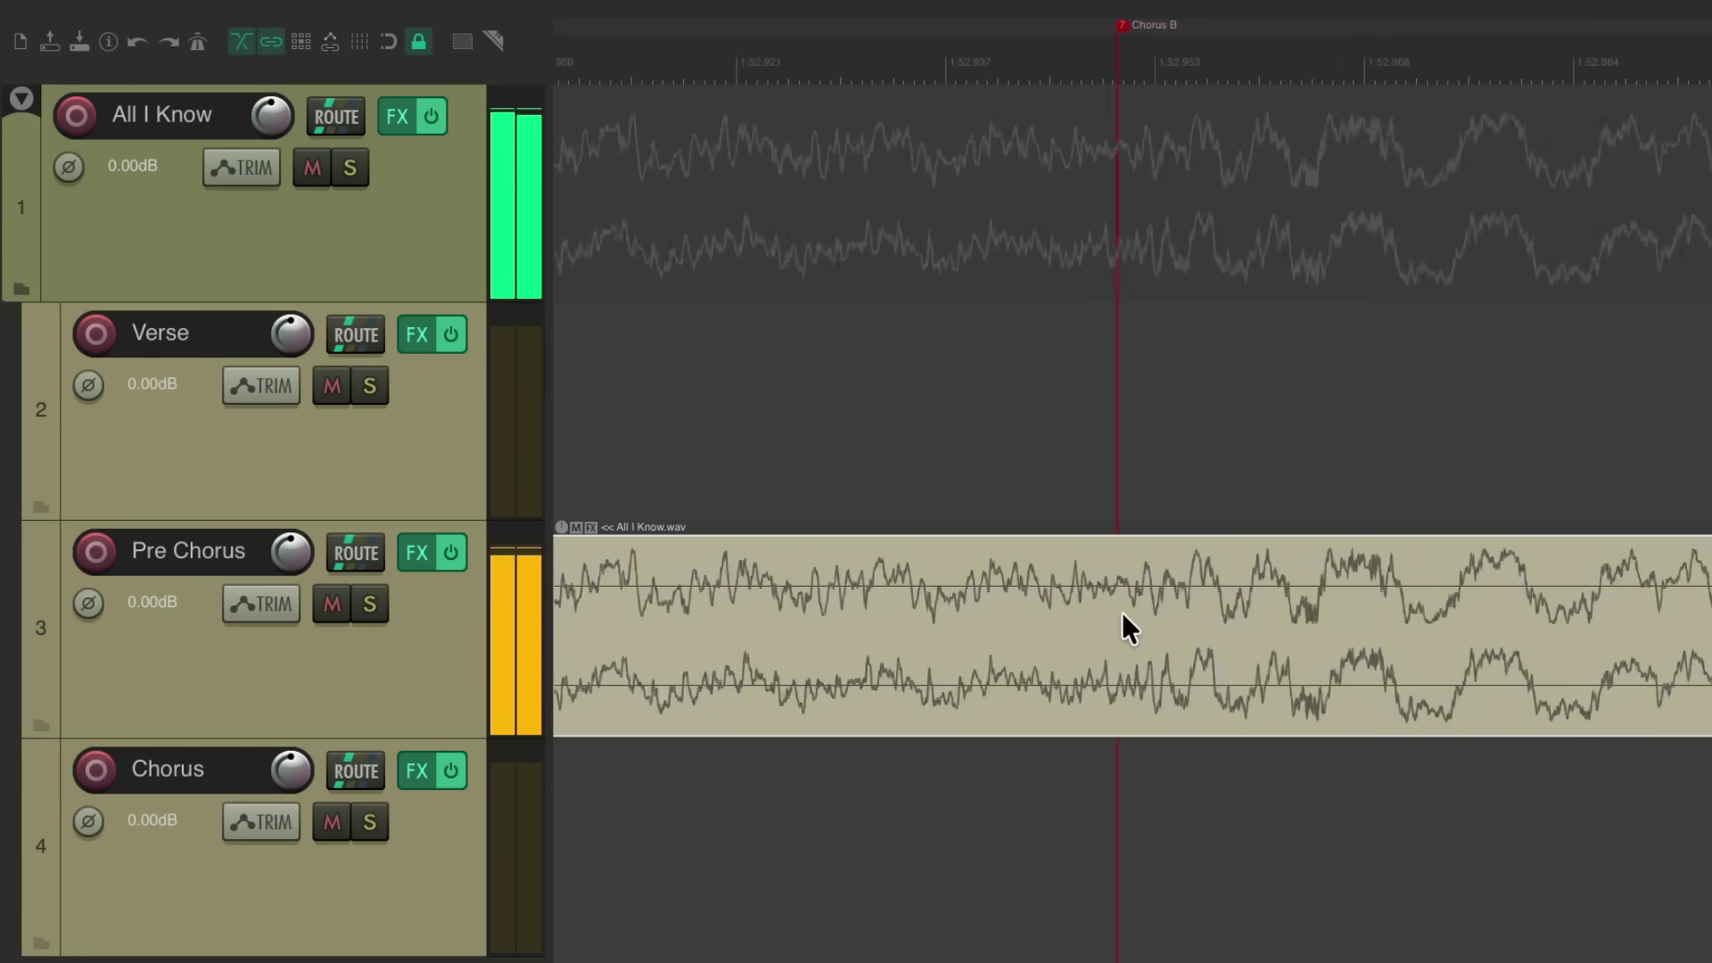
{"action": "key", "text": "s"}
{"action": "left_click_drag", "start_coordinate": [1115, 609], "coordinate": [1204, 765]}
Lower the Pre Chorus ReaEQ high shelf (band 4) gain slightly
{"action": "key", "text": "ctrl+Page_Down"}
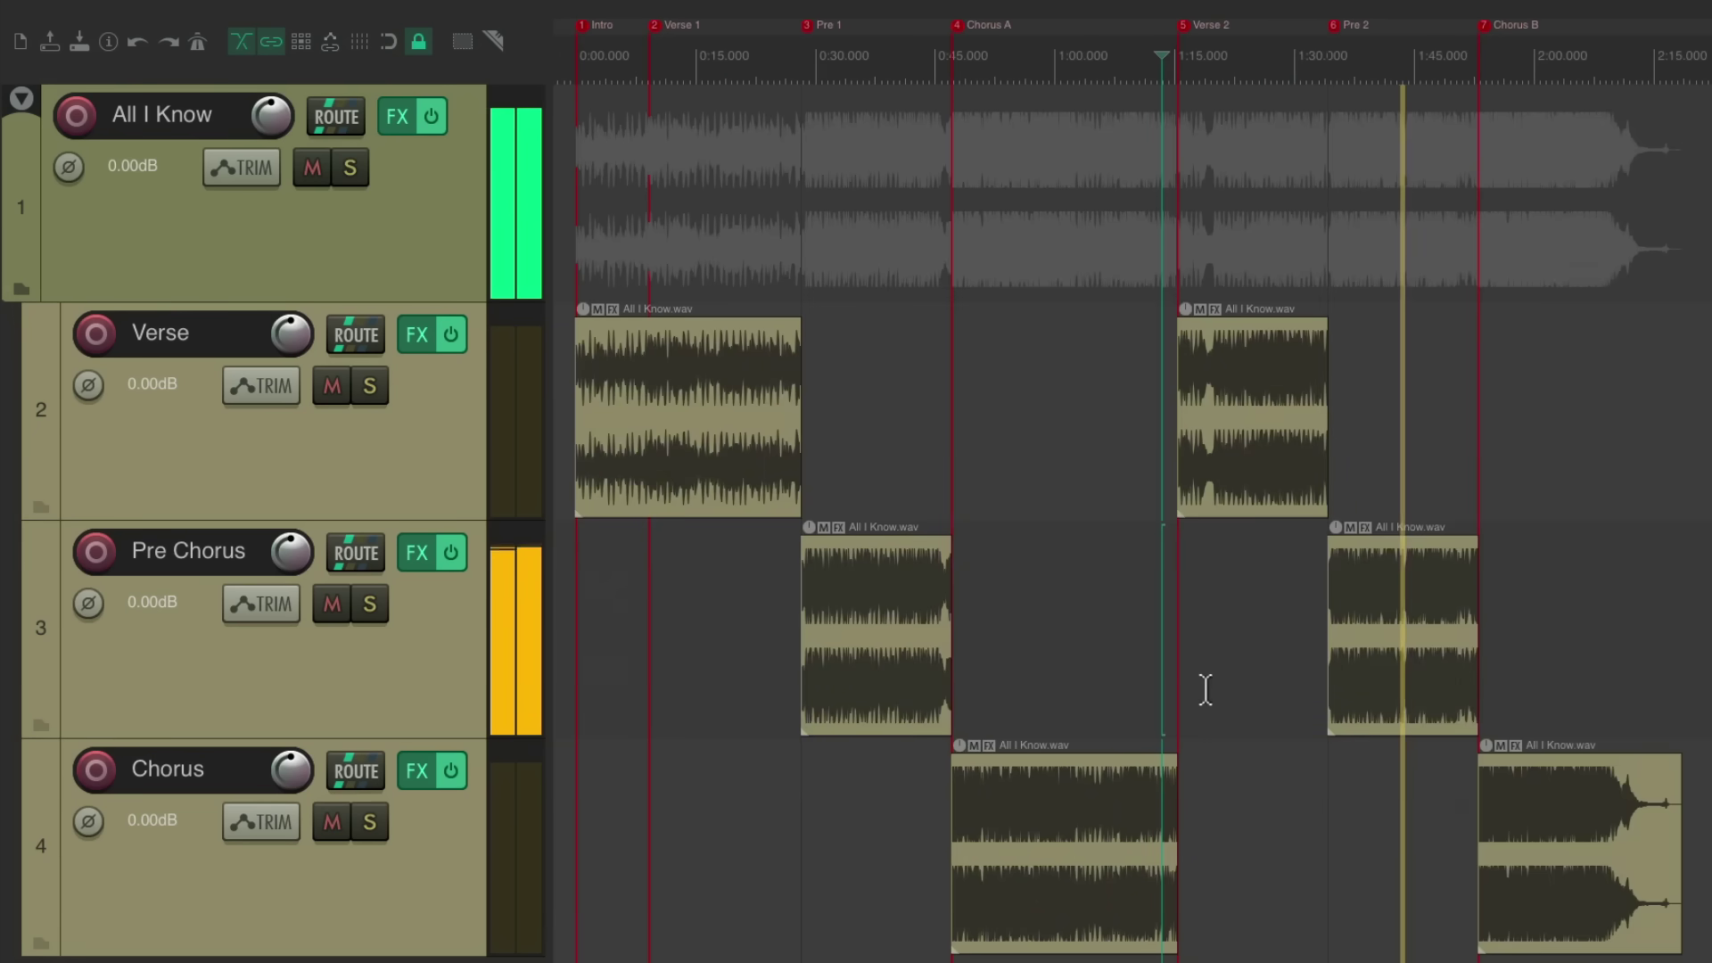
{"action": "left_click", "coordinate": [419, 551]}
{"action": "left_click", "coordinate": [722, 136]}
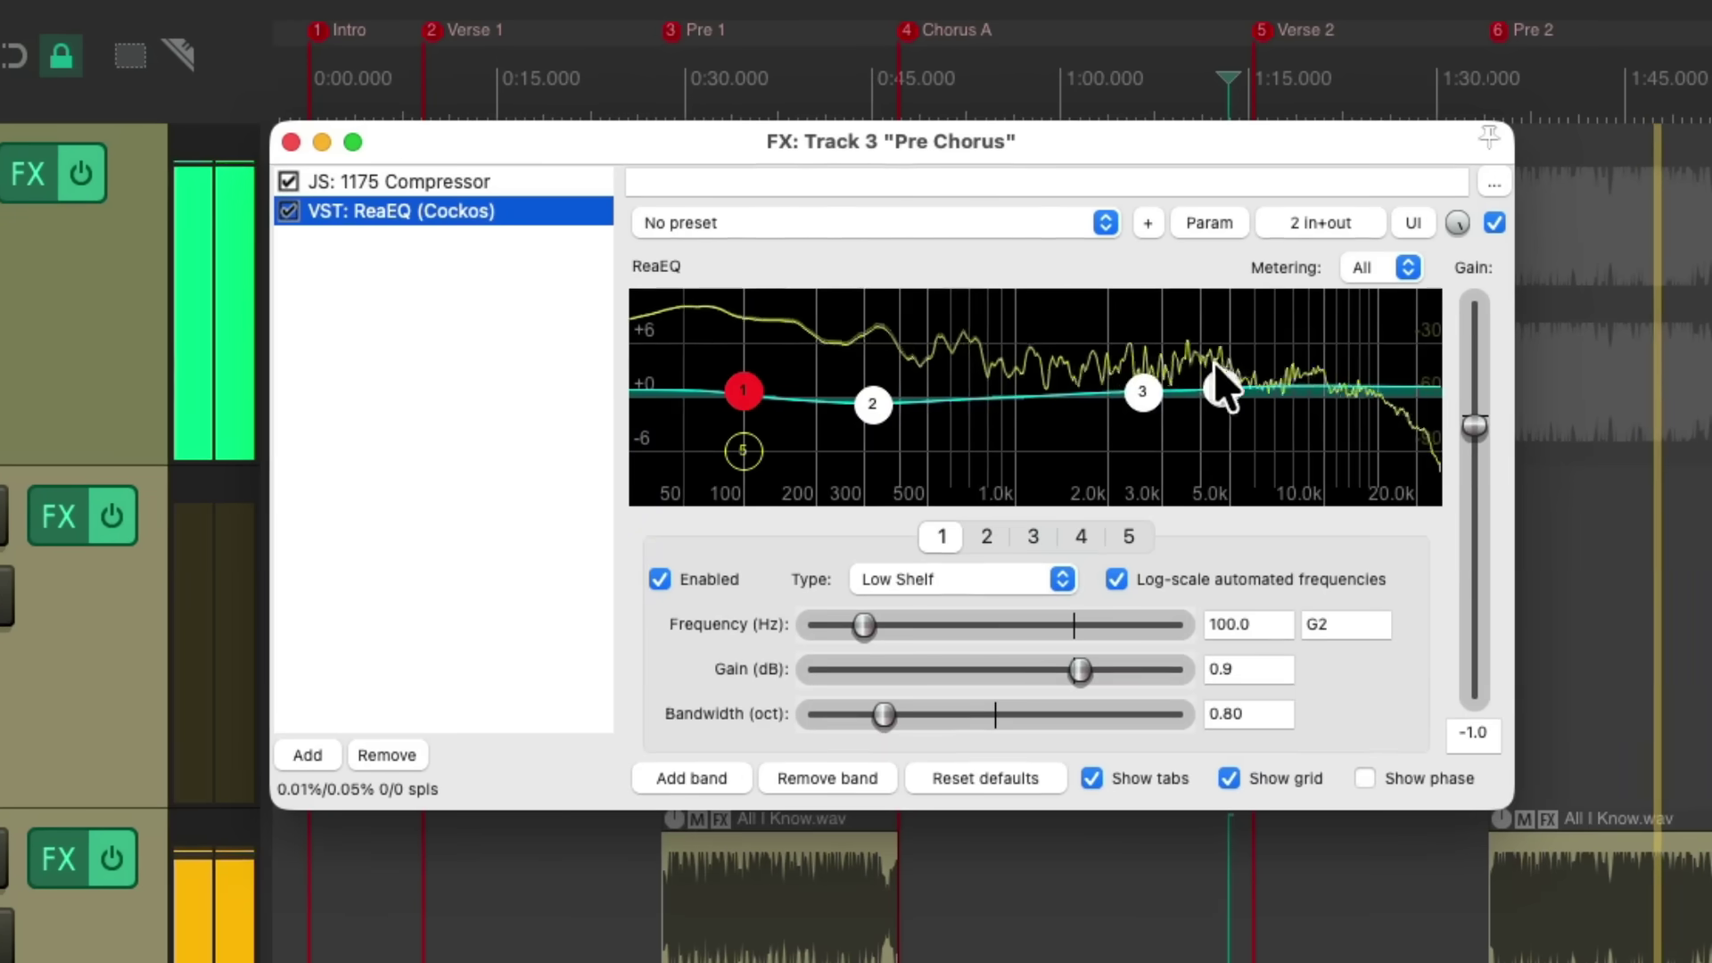
{"action": "left_click_drag", "start_coordinate": [1228, 378], "coordinate": [1230, 386]}
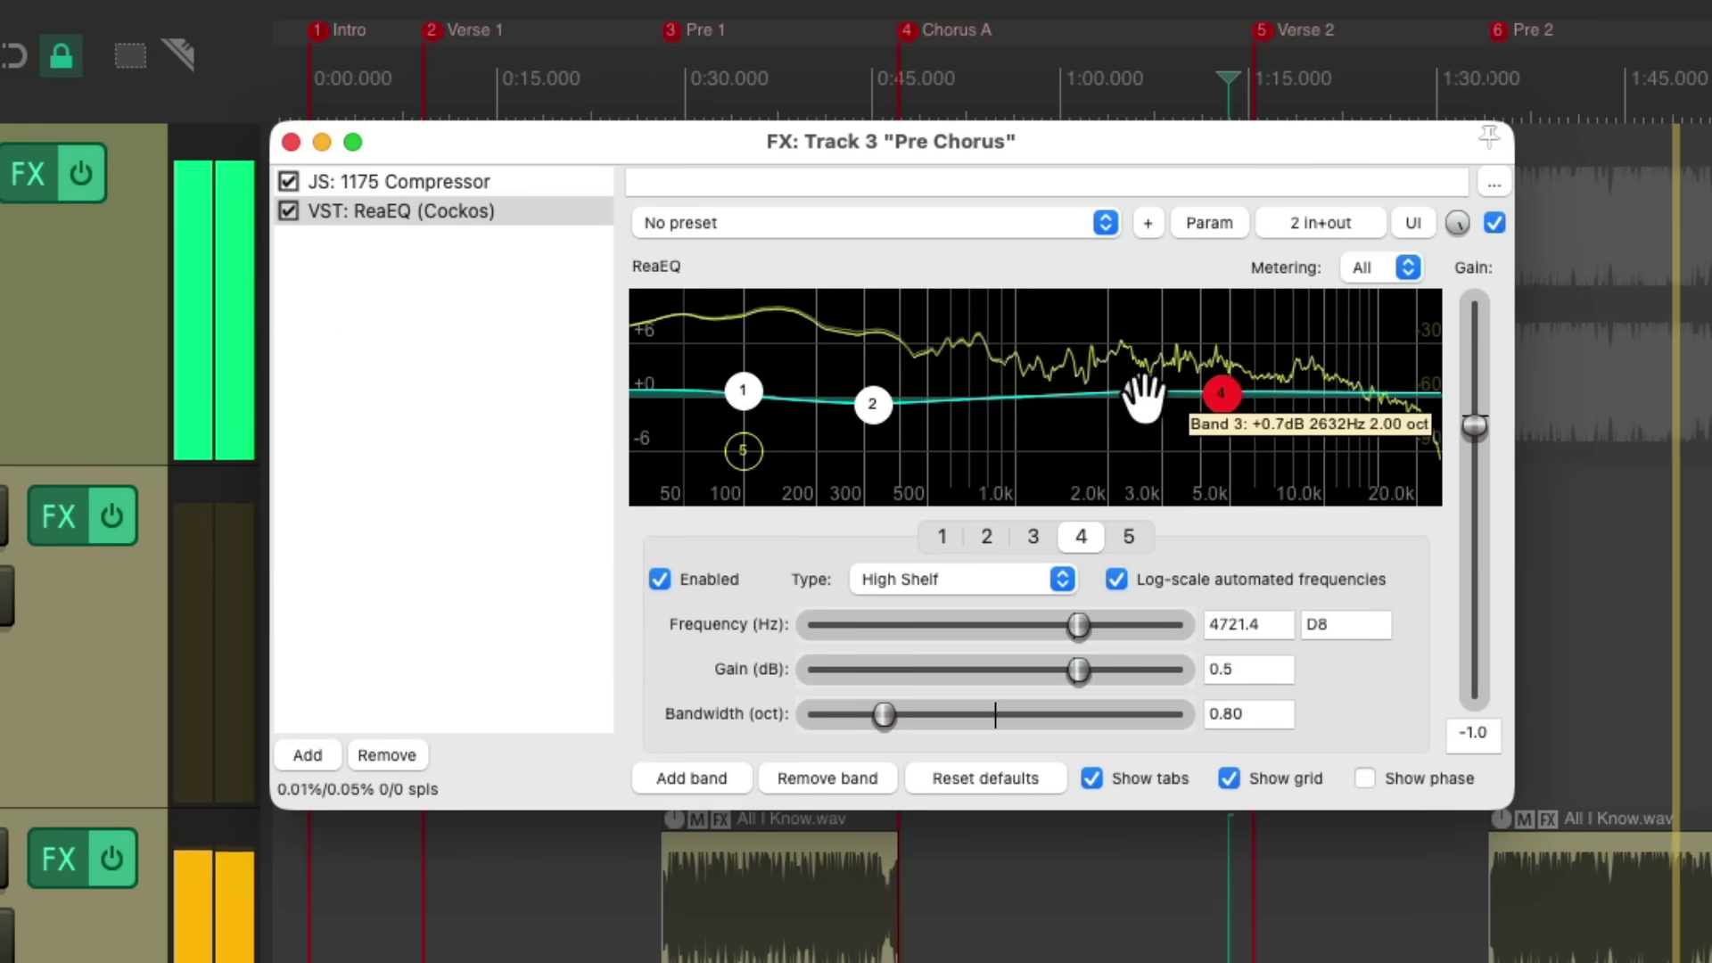
{"action": "left_click", "coordinate": [1141, 391]}
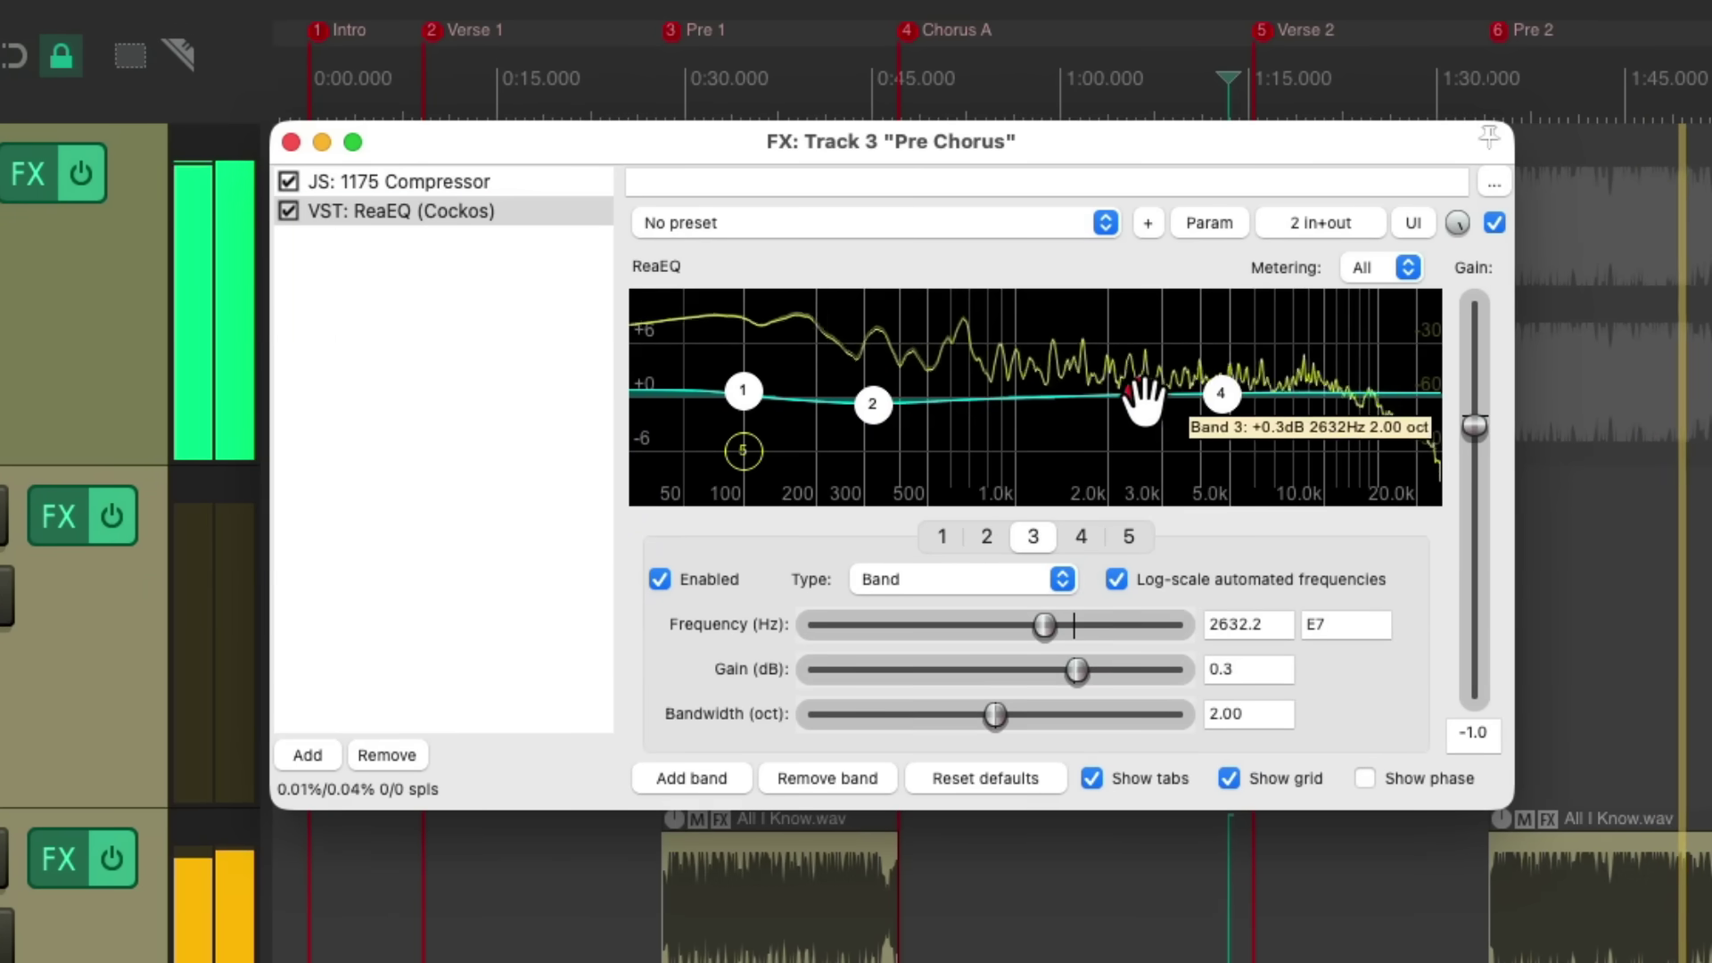
{"action": "left_click", "coordinate": [290, 141]}
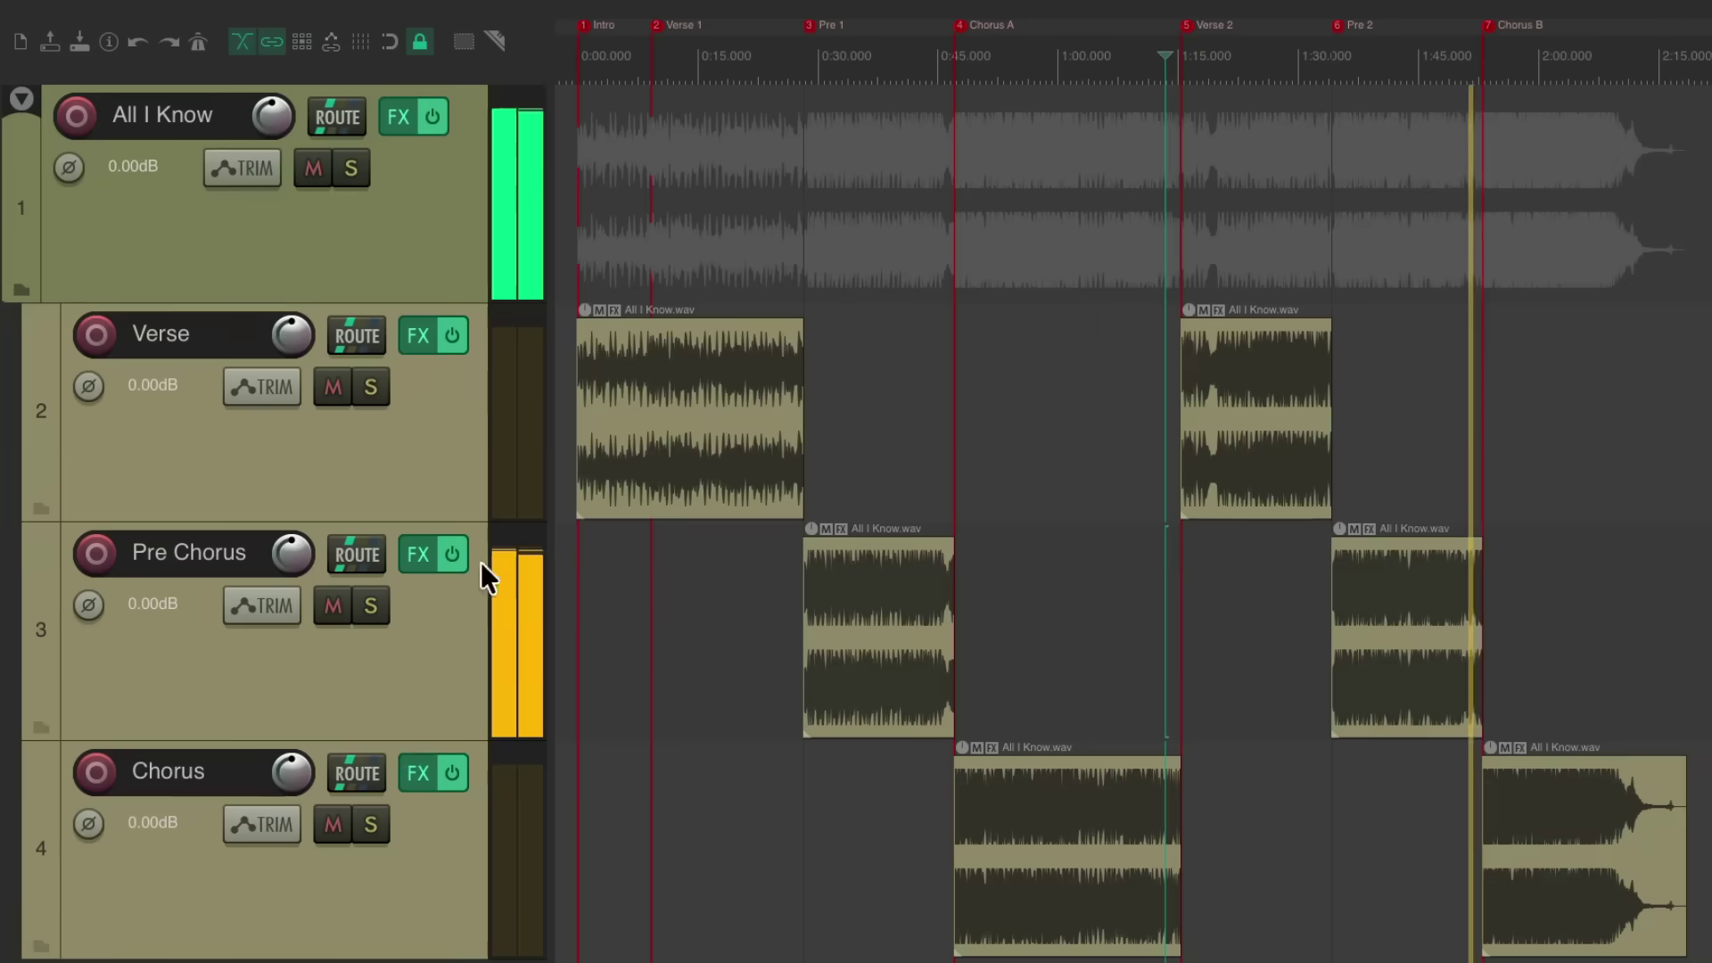
Raise the Chorus ReaEQ high shelf (band 4) to 1.4 dB
{"action": "left_click", "coordinate": [413, 770]}
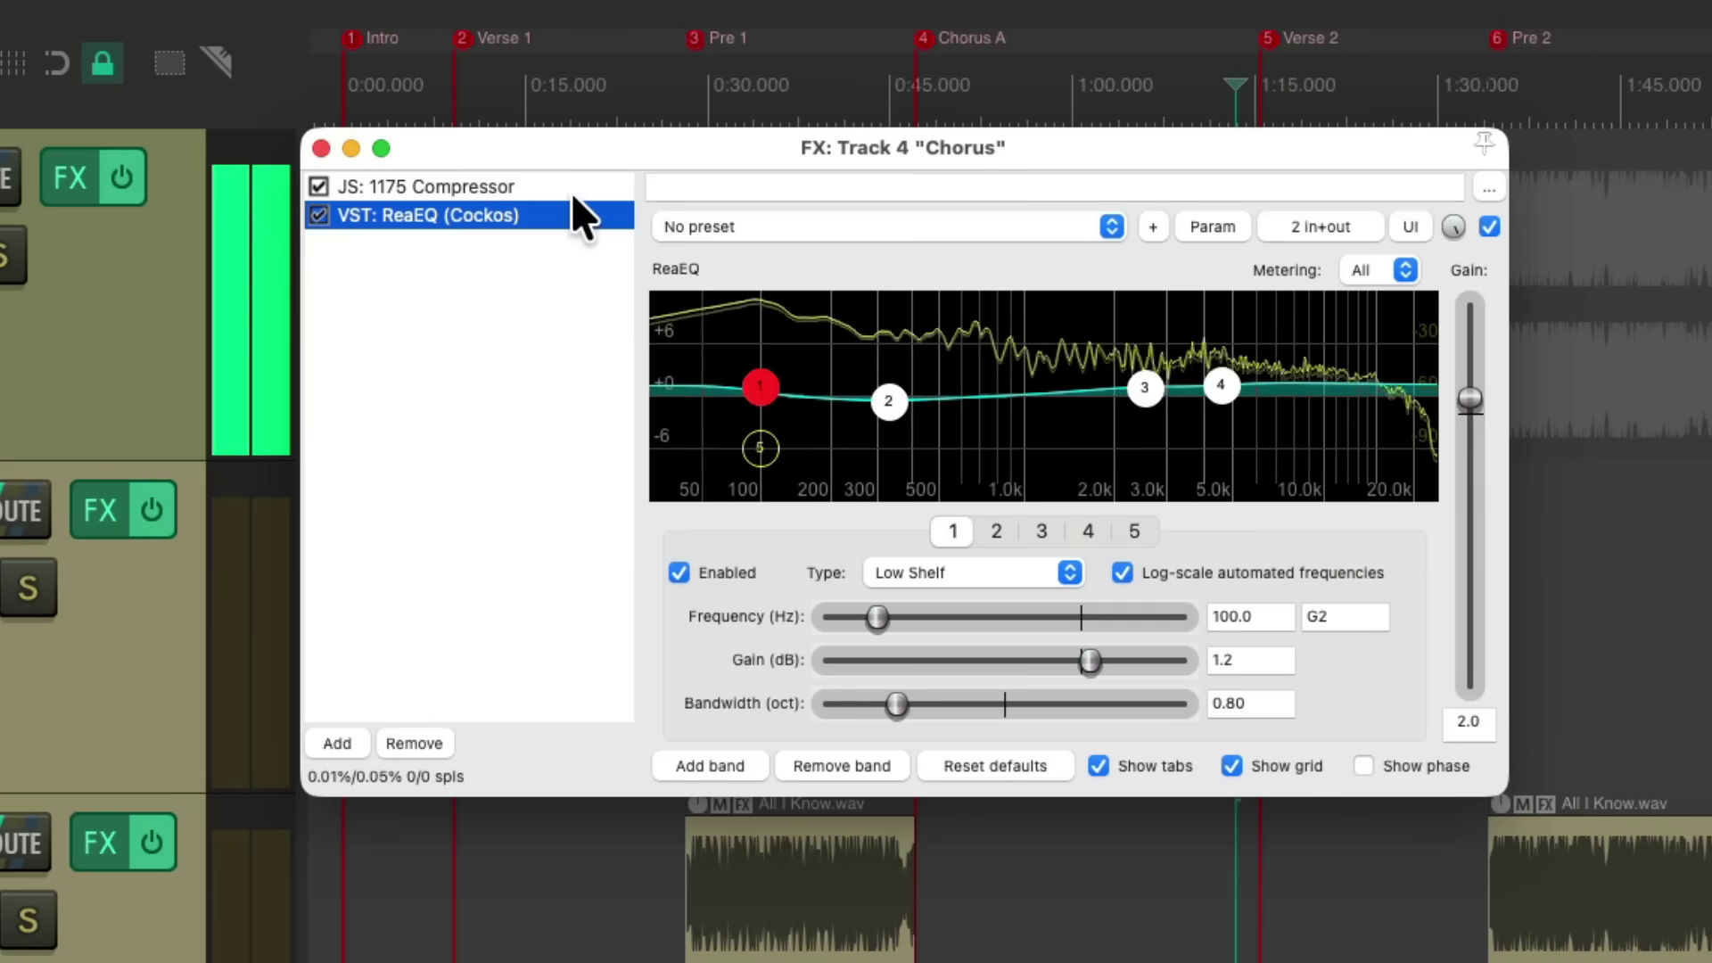
{"action": "left_click", "coordinate": [580, 183]}
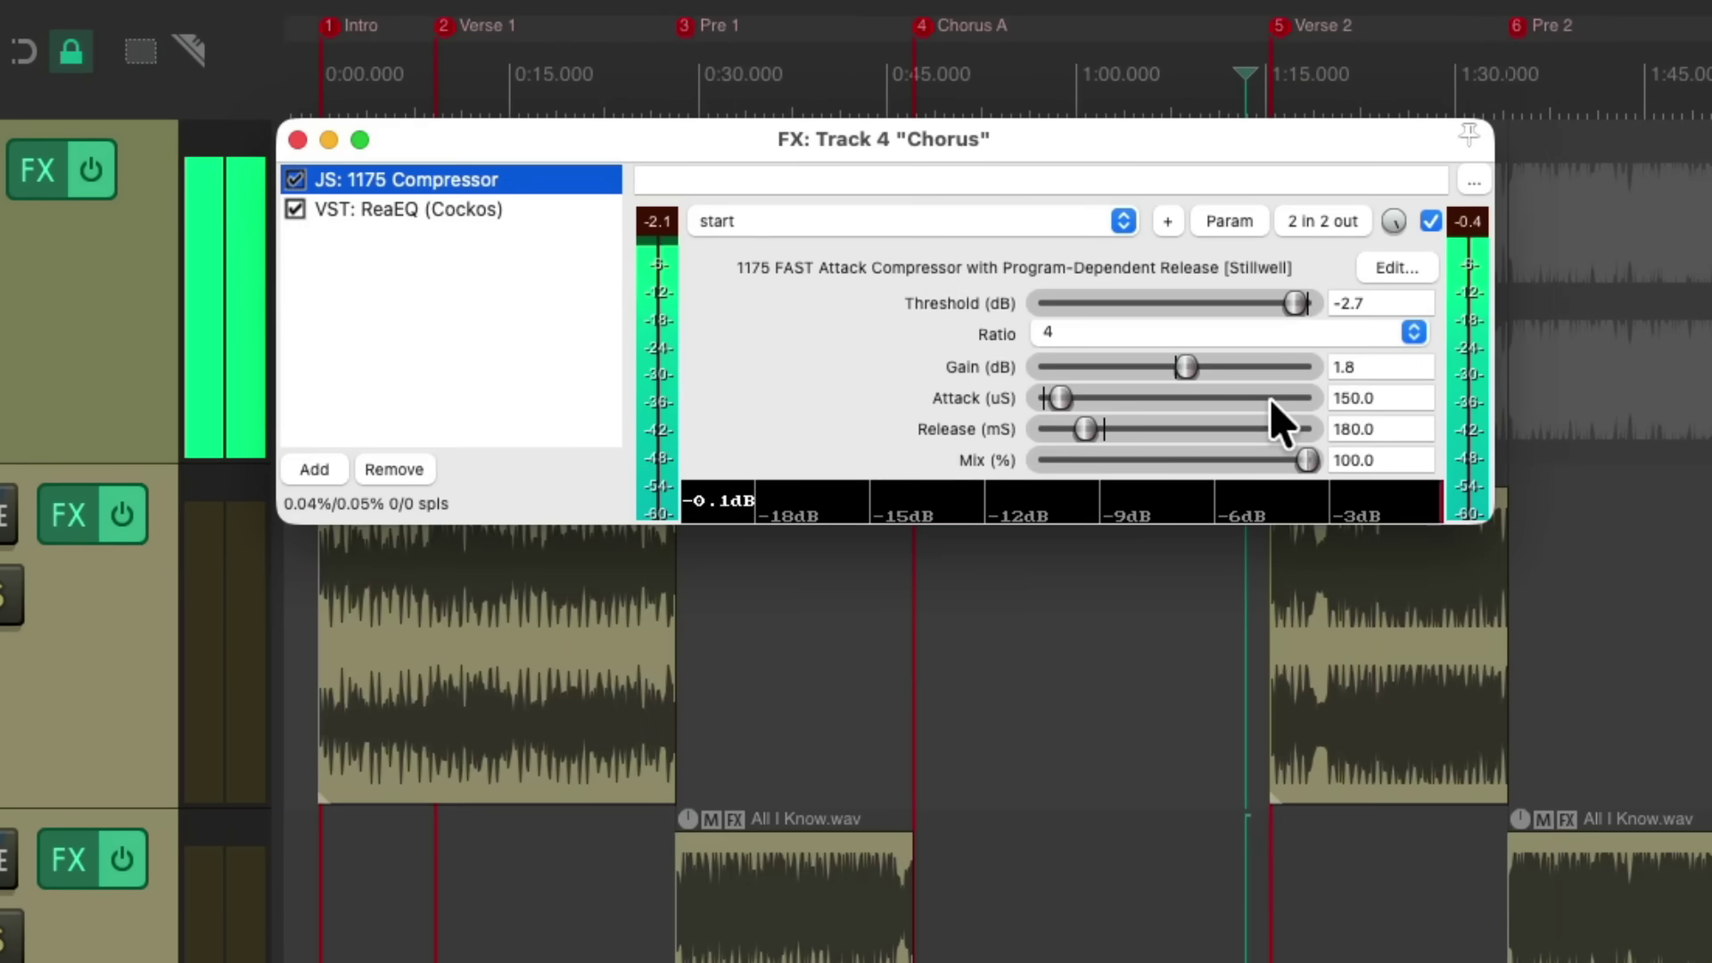
{"action": "left_click", "coordinate": [569, 210]}
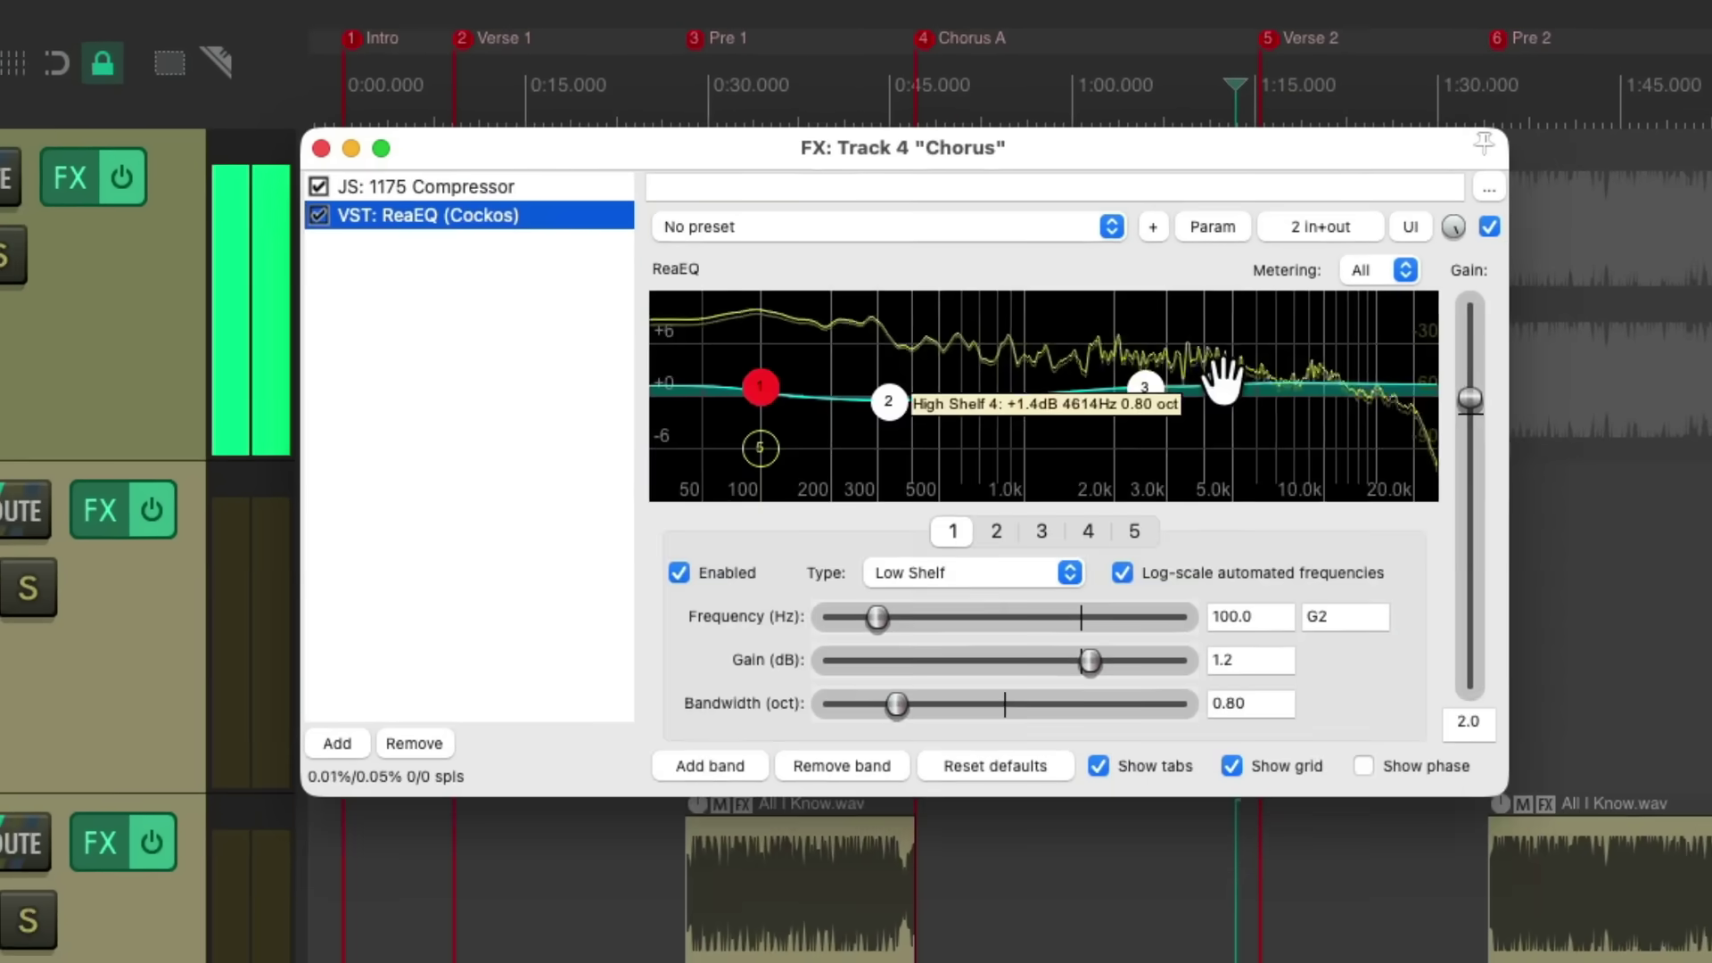
{"action": "left_click_drag", "start_coordinate": [1225, 376], "coordinate": [1224, 382]}
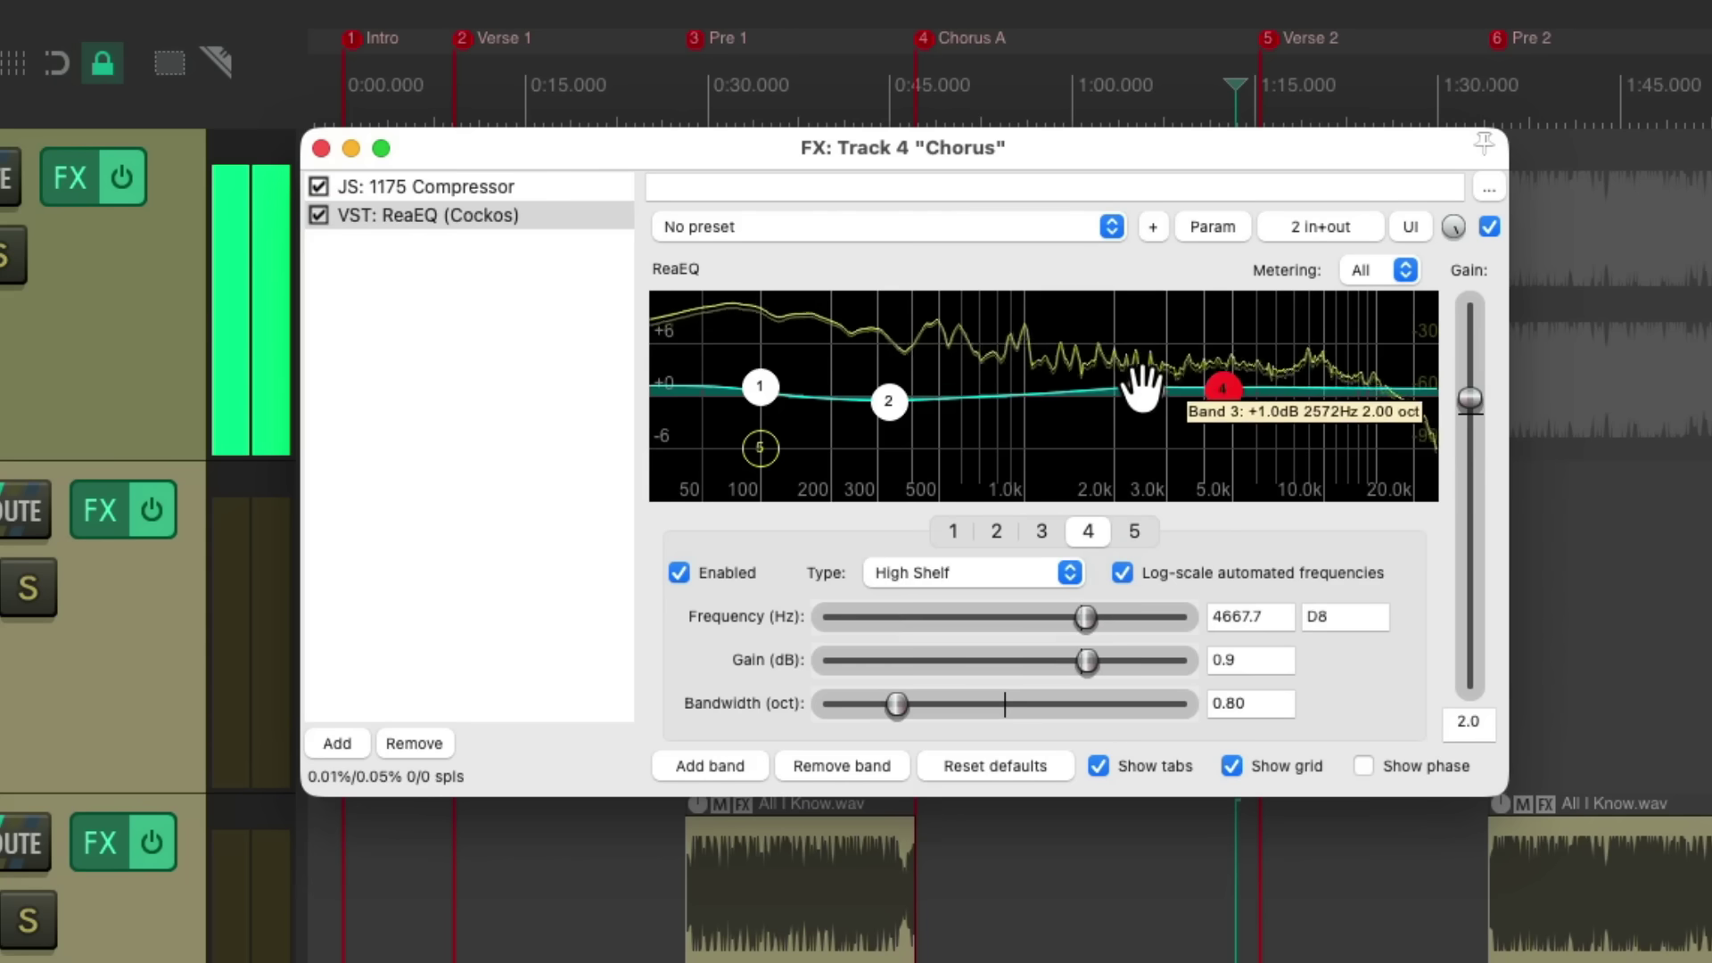
{"action": "left_click", "coordinate": [1142, 386]}
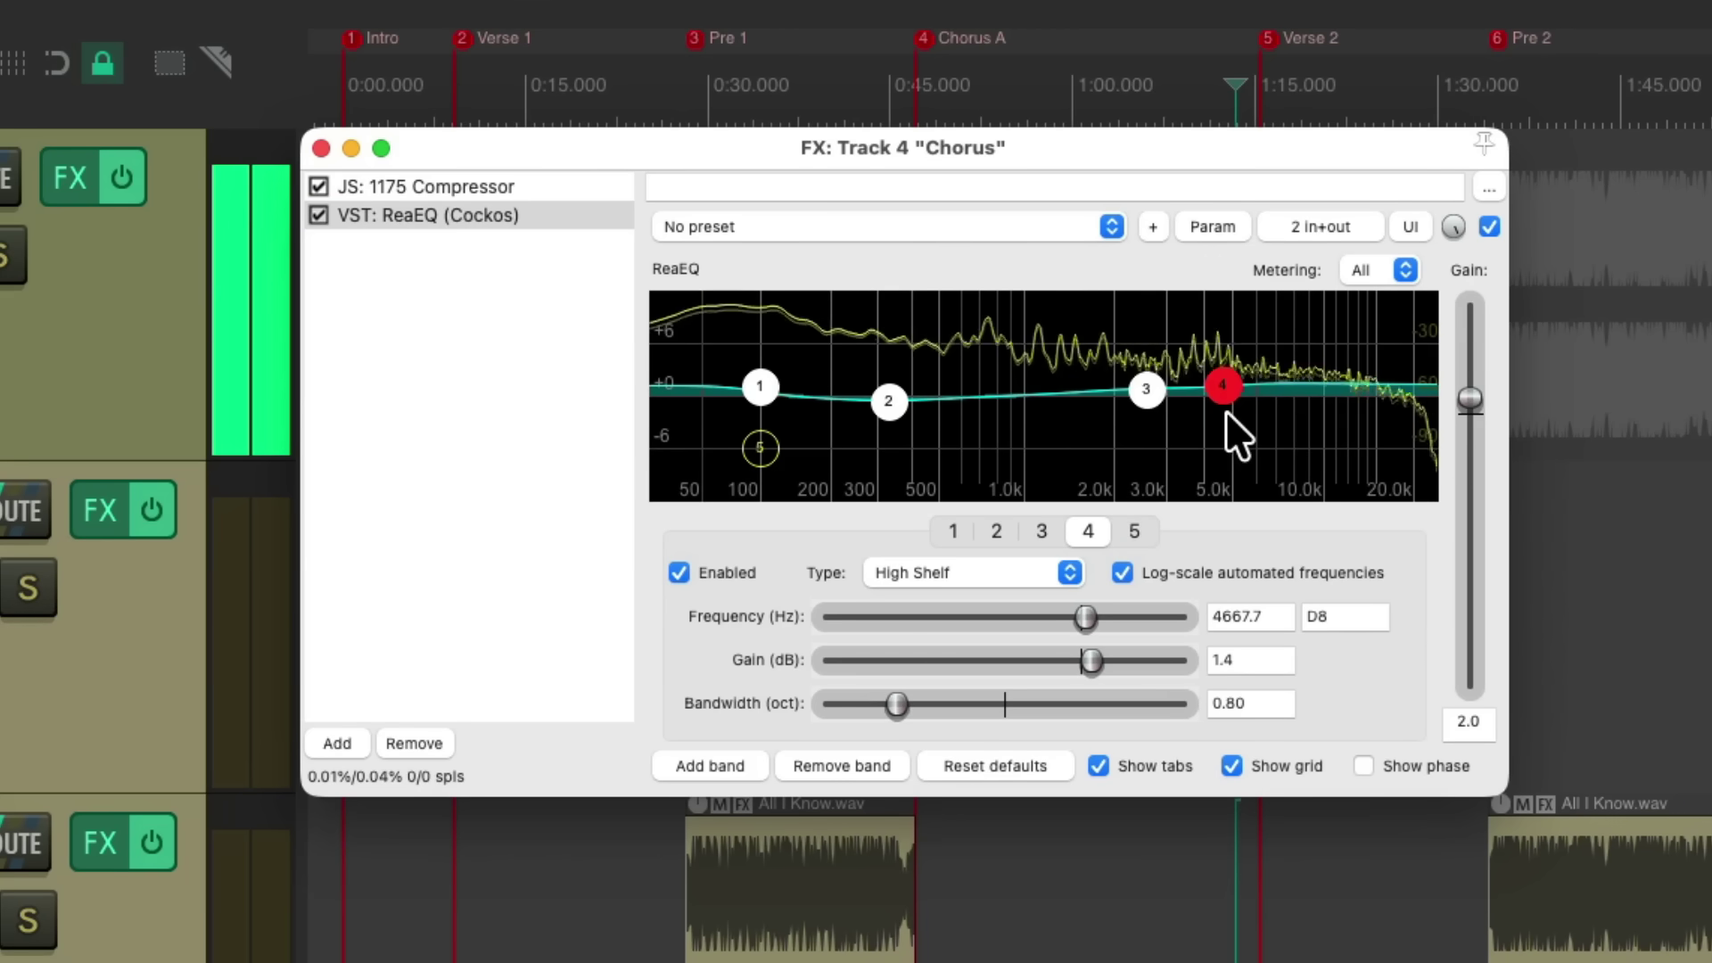
{"action": "left_click", "coordinate": [318, 144]}
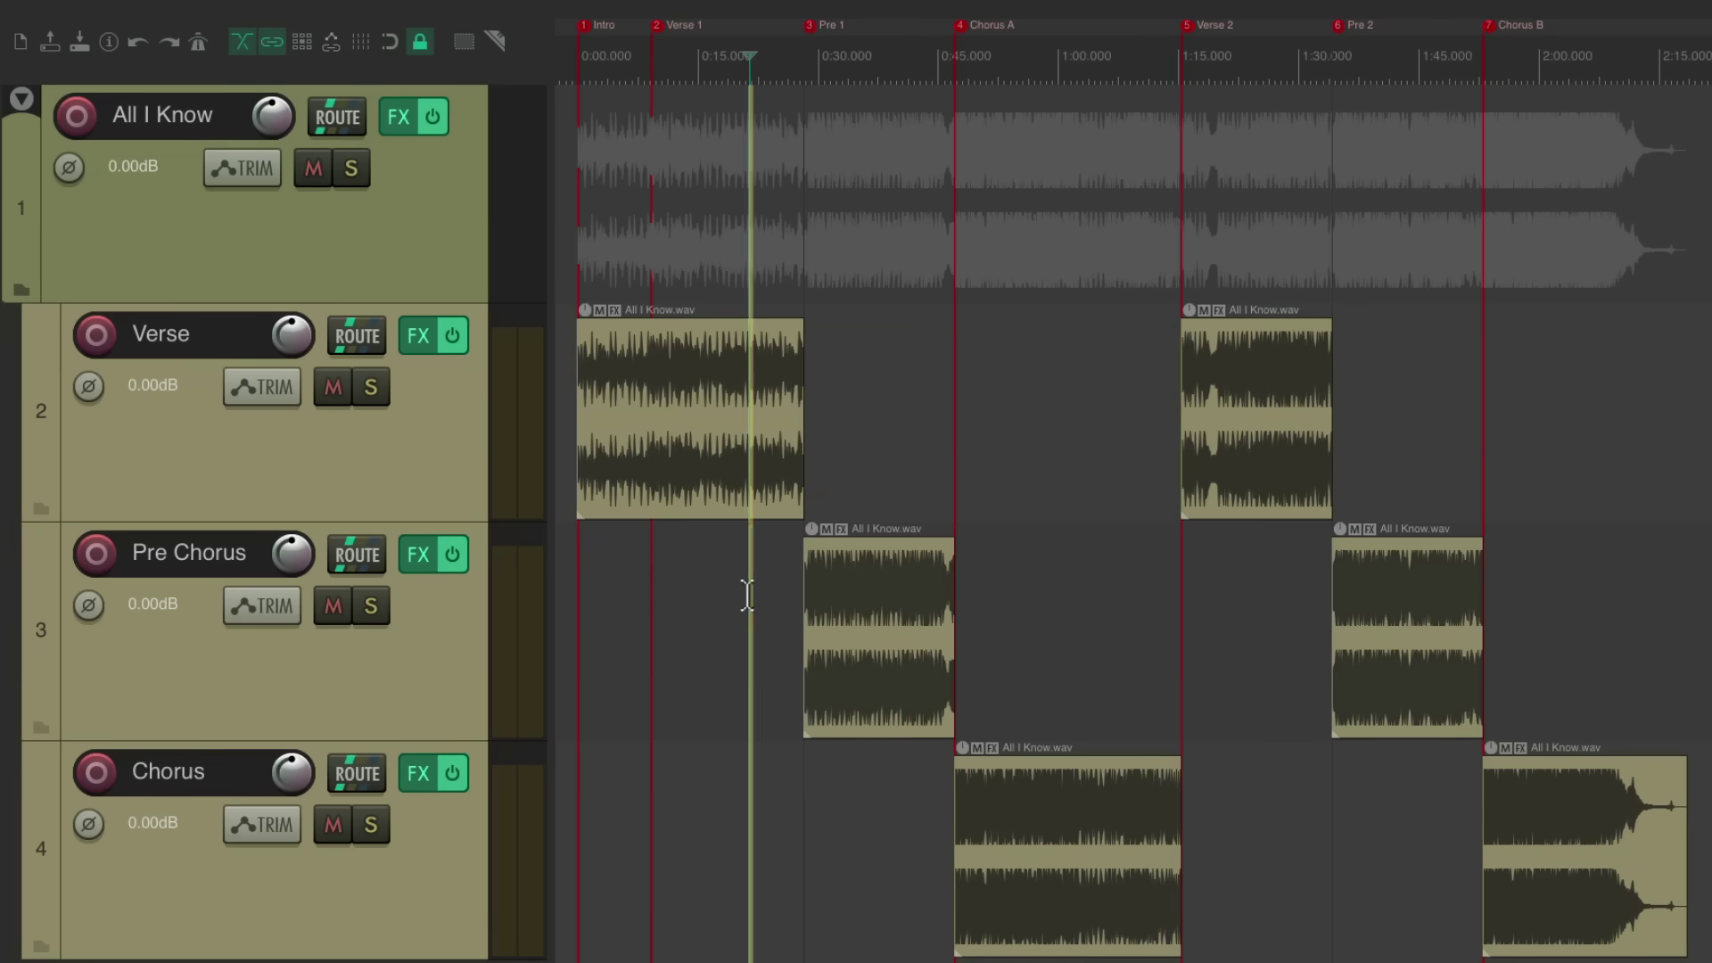
Start playback and check the Verse track's compressor and EQ chain
{"action": "key", "text": "space"}
{"action": "left_click", "coordinate": [419, 337]}
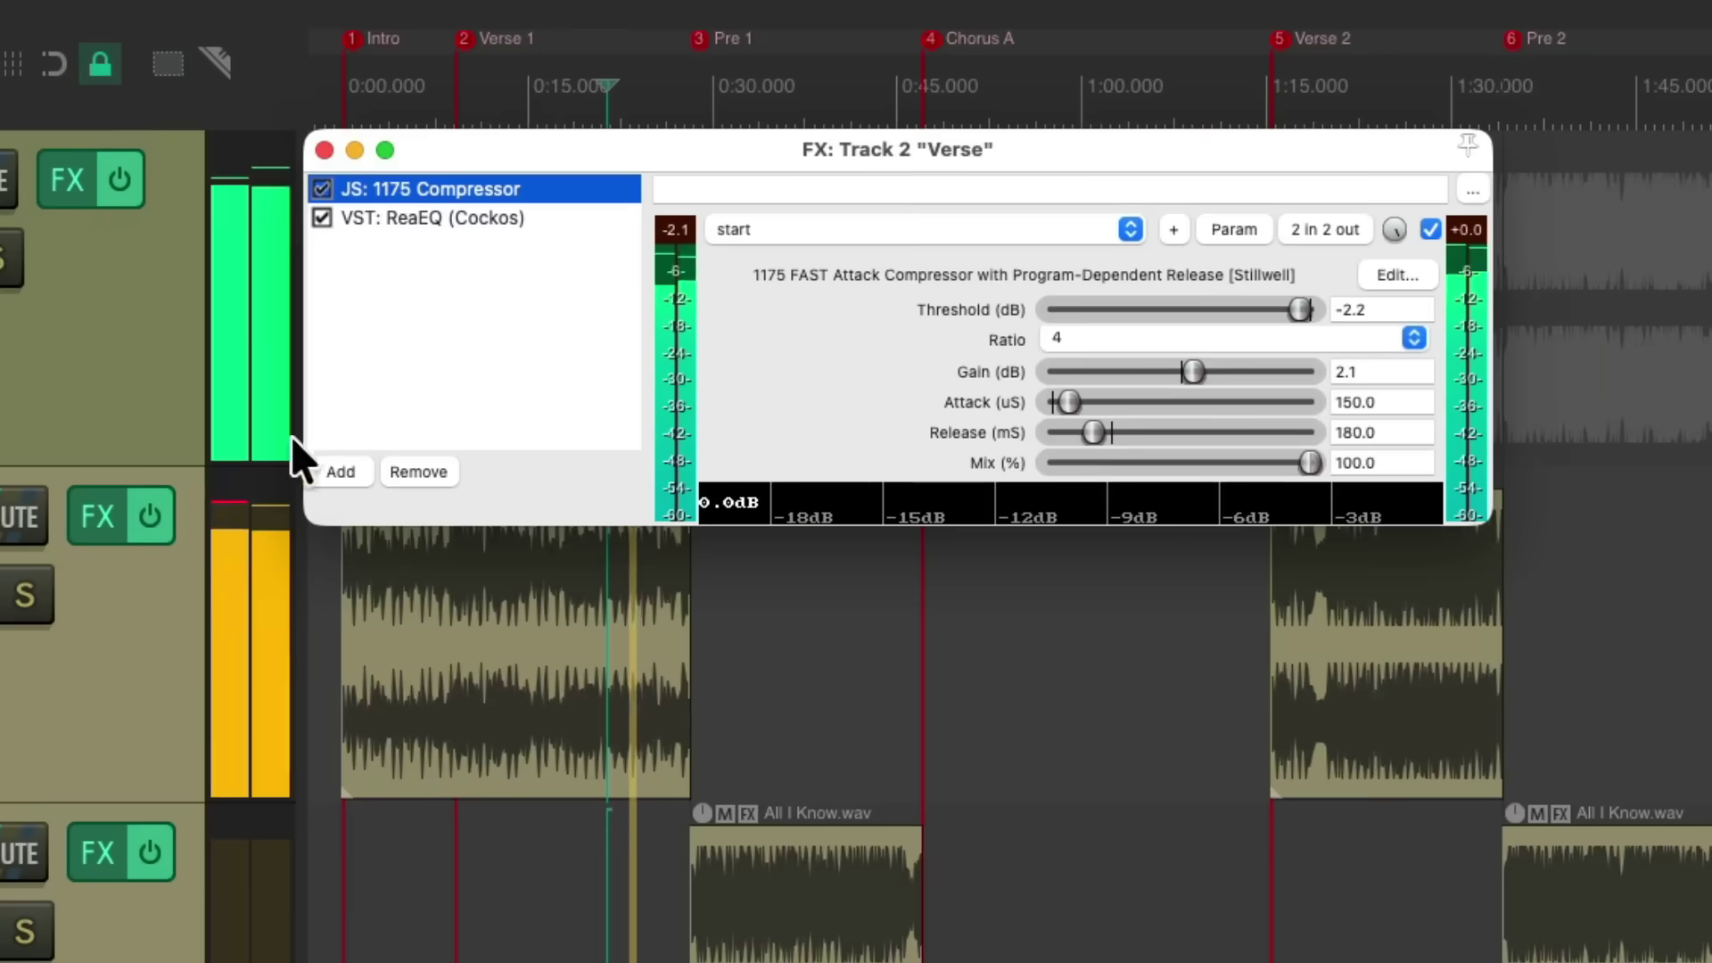
{"action": "left_click", "coordinate": [578, 230]}
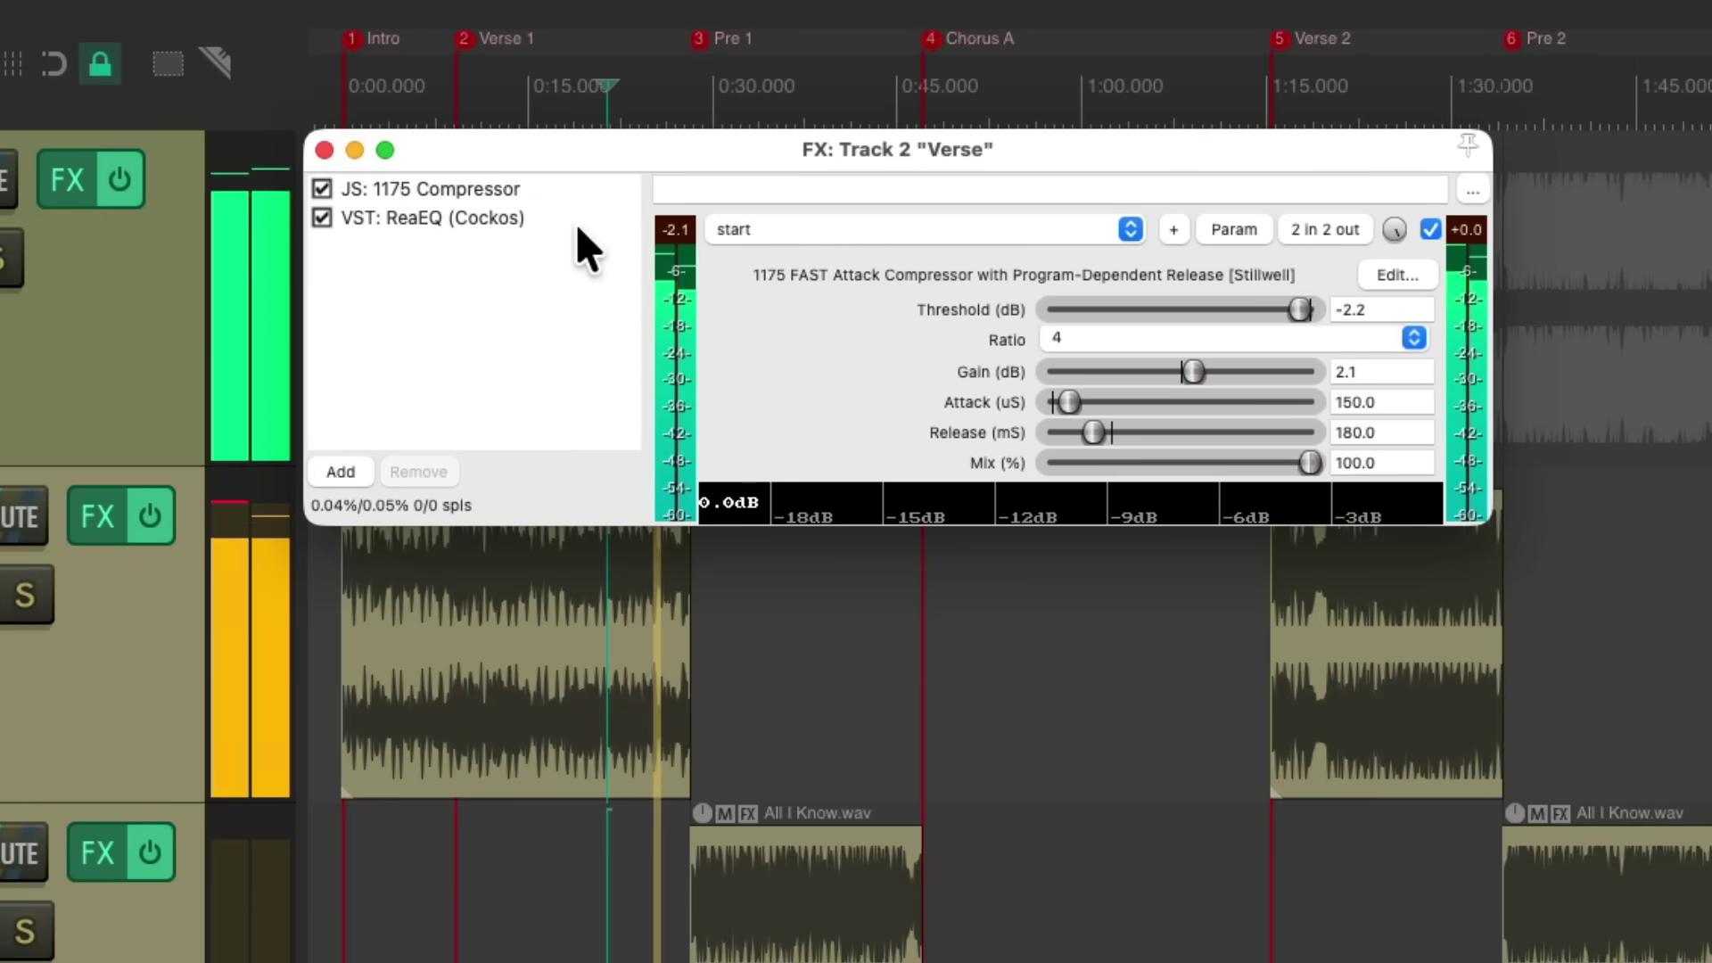
{"action": "left_click", "coordinate": [576, 223]}
{"action": "left_click", "coordinate": [325, 149]}
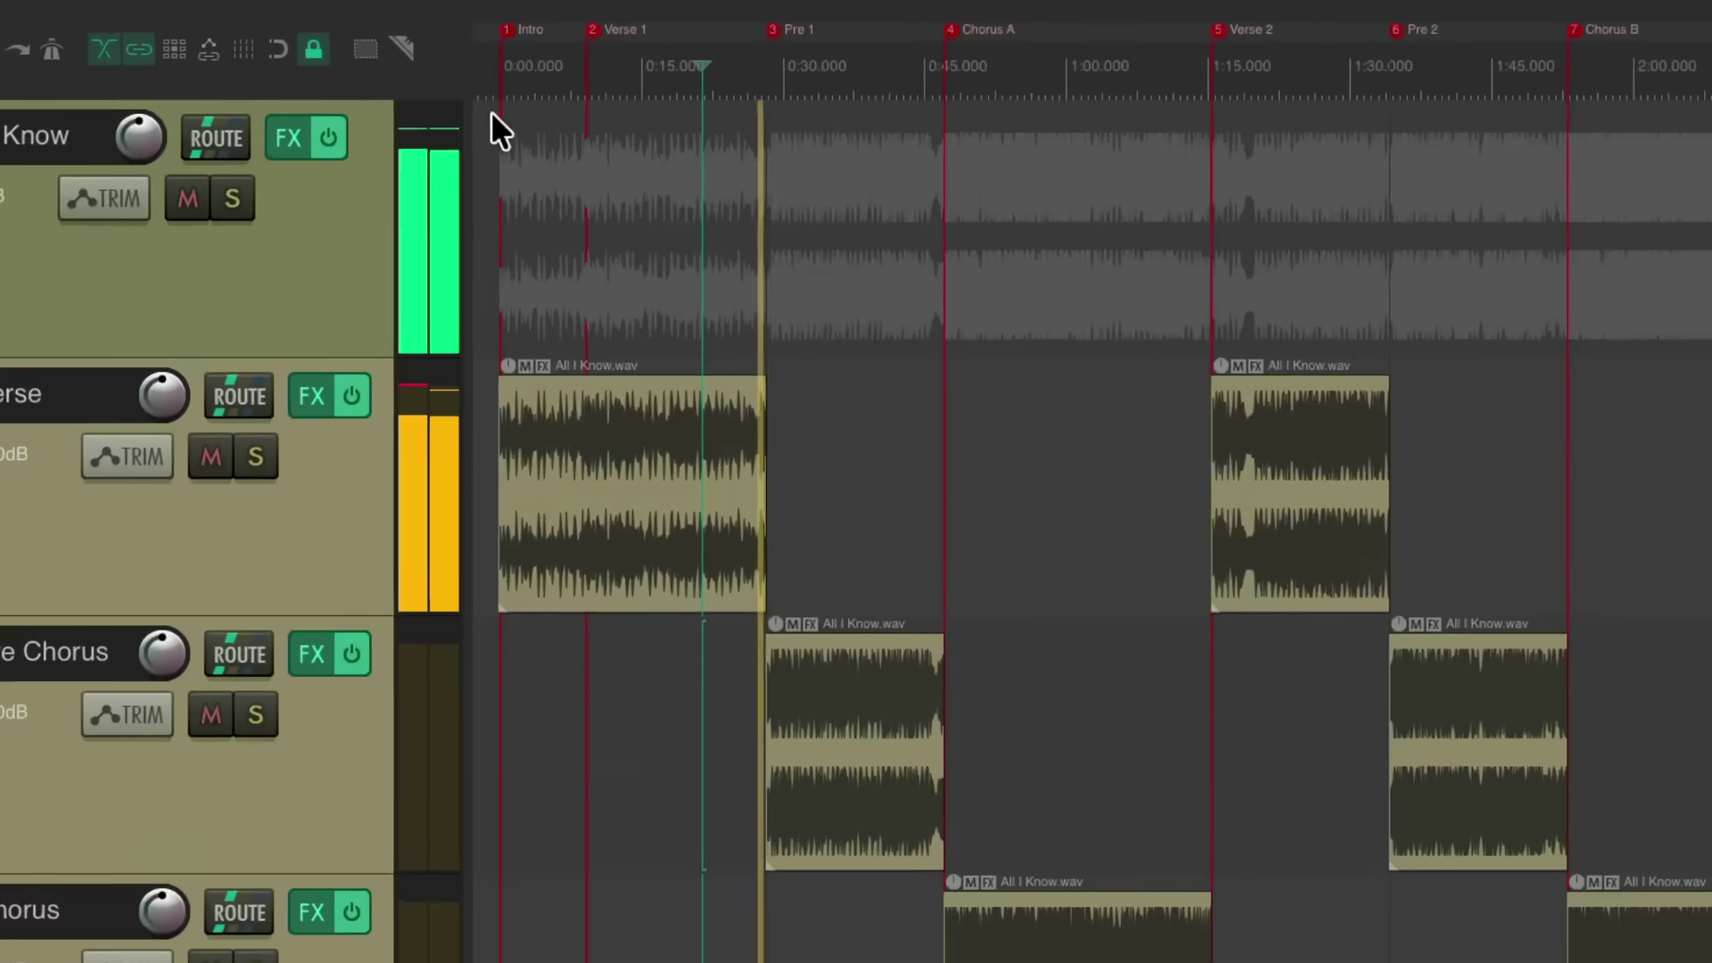
Drag the Pre Chorus ReaEQ high shelf down toward -5.6 dB
{"action": "left_click", "coordinate": [312, 654]}
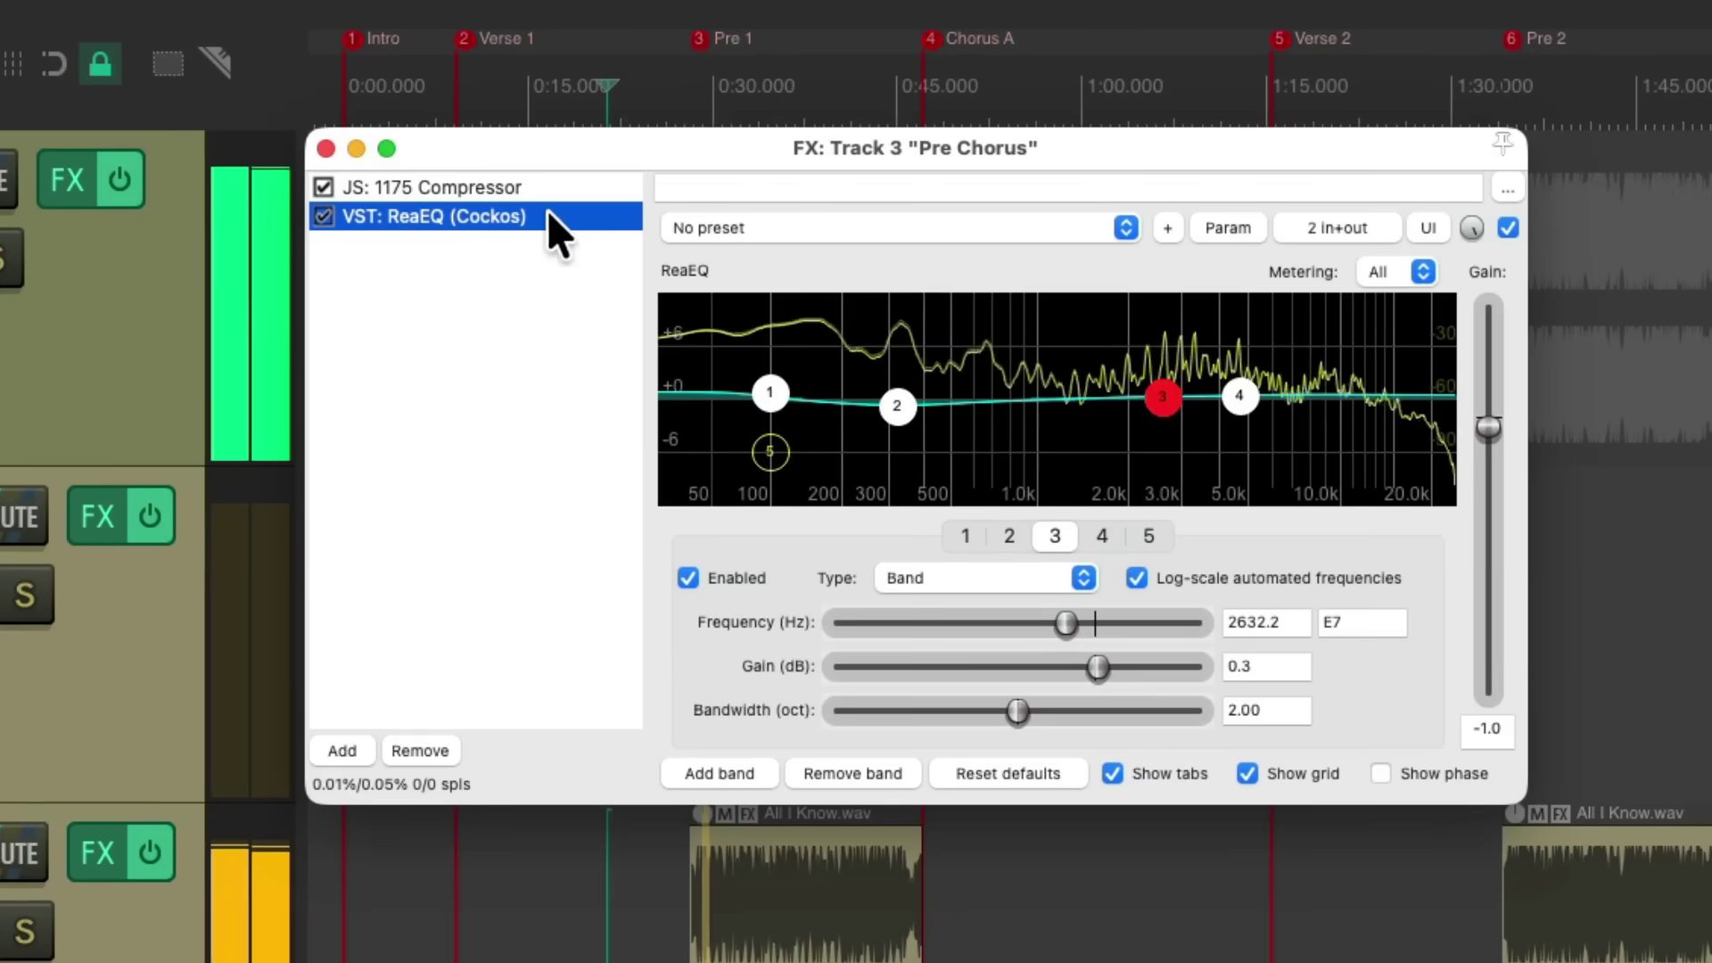
{"action": "left_click", "coordinate": [555, 190]}
{"action": "left_click", "coordinate": [582, 223]}
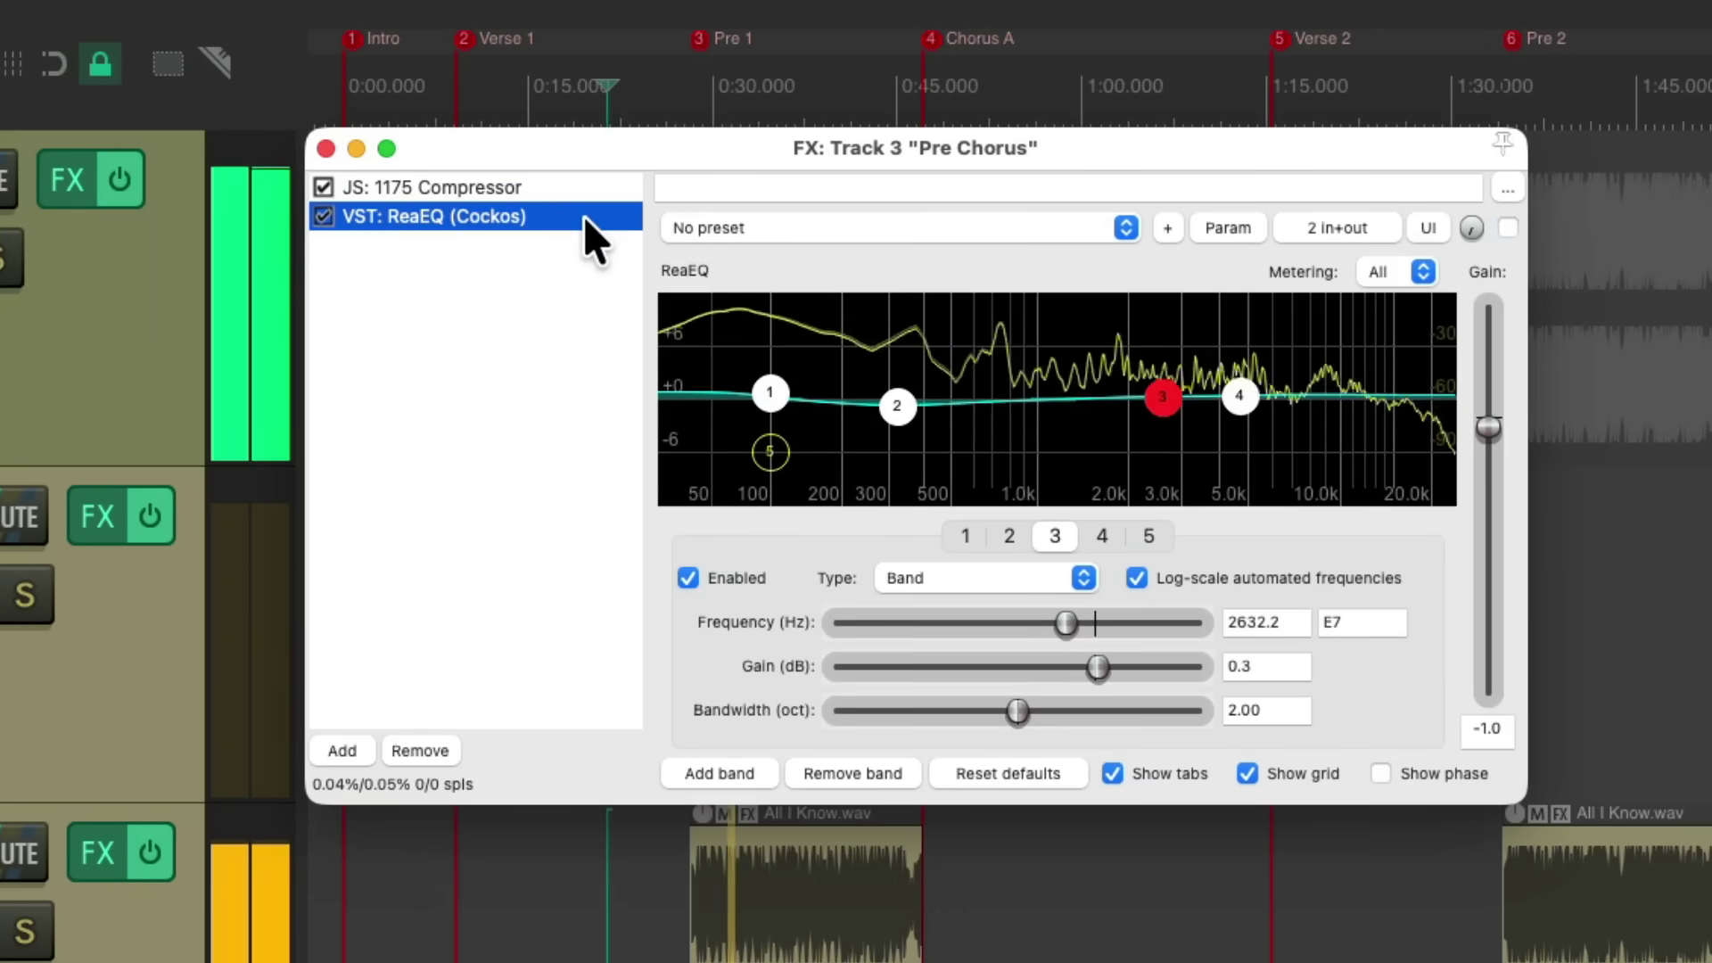
{"action": "mouse_move", "coordinate": [1242, 394]}
{"action": "left_mouse_down"}
{"action": "mouse_move", "coordinate": [1249, 449]}
{"action": "mouse_move", "coordinate": [1250, 385]}
{"action": "left_mouse_up"}
{"action": "left_click", "coordinate": [326, 148]}
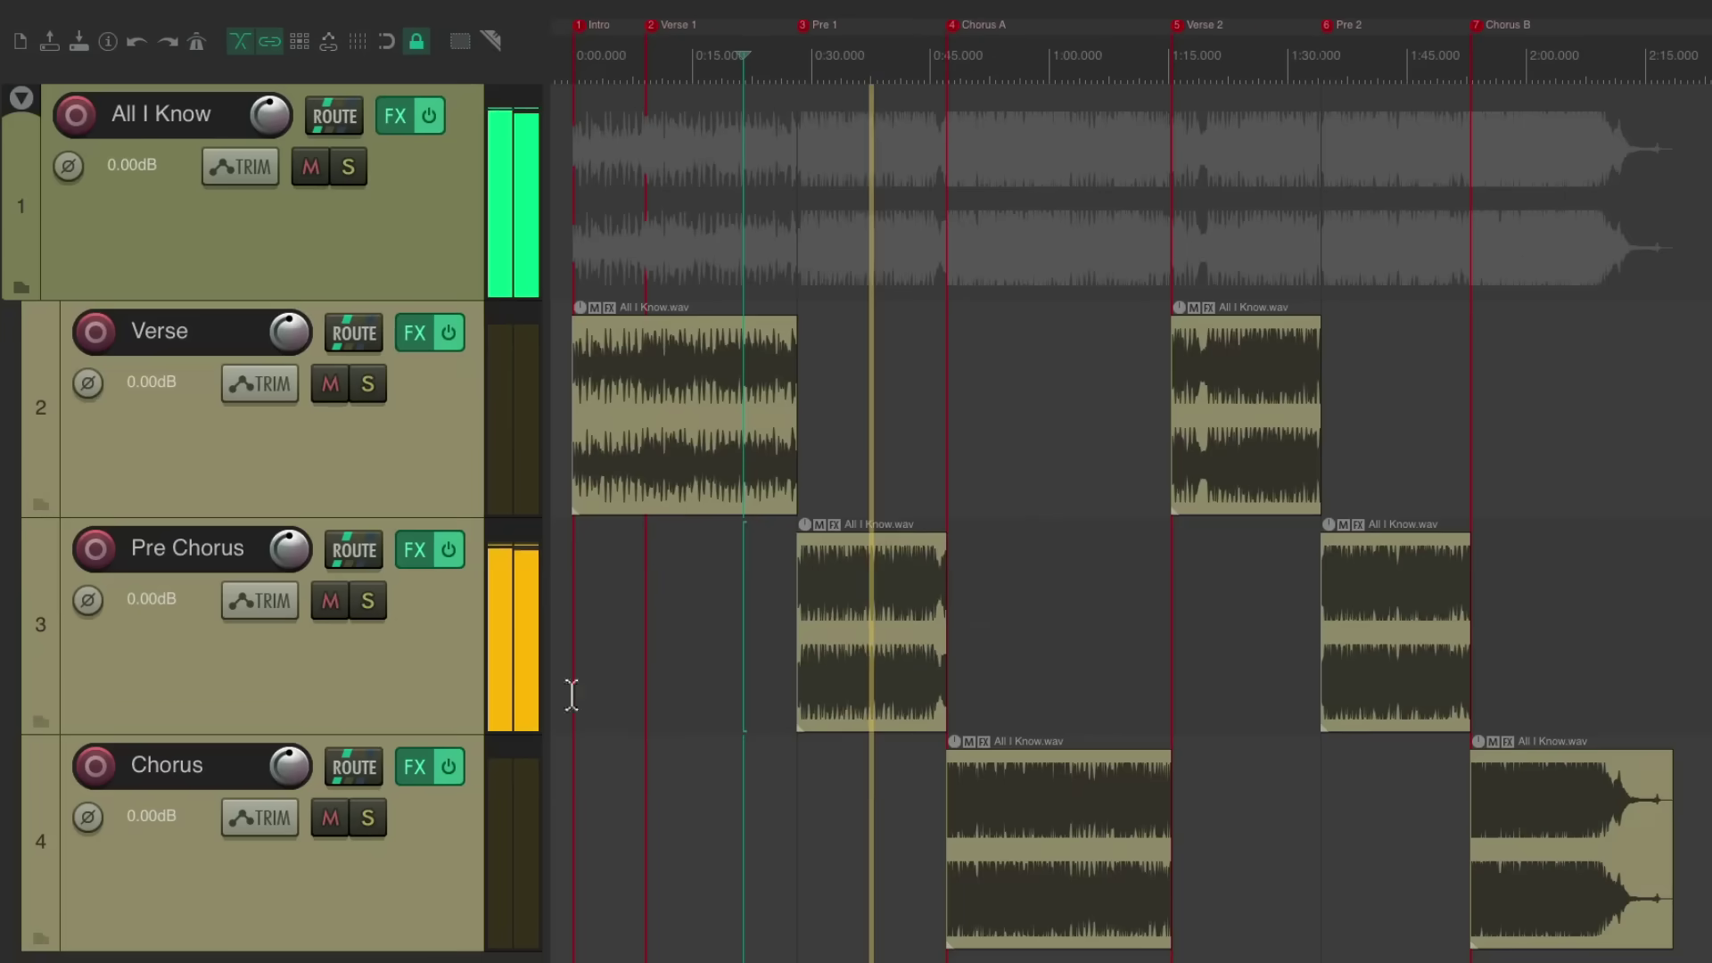
Set the Chorus EQ low shelf to about 1 dB and the compressor threshold to -2.4 dB
{"action": "left_click", "coordinate": [419, 773]}
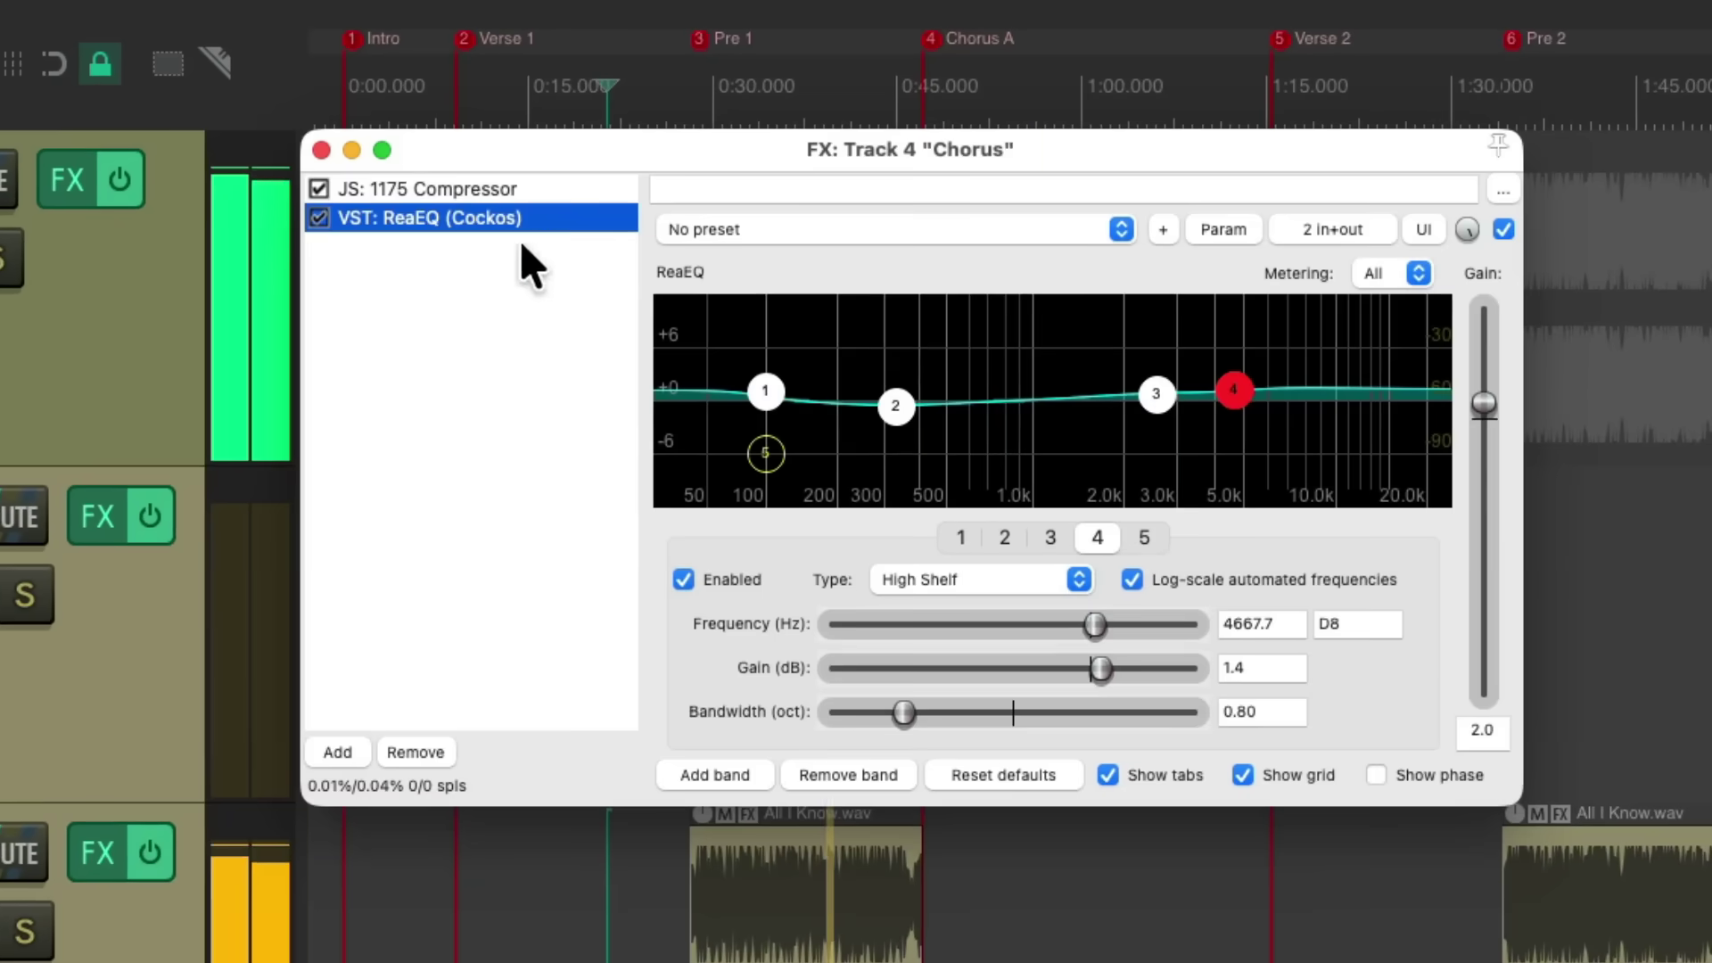
{"action": "left_click", "coordinate": [551, 189]}
{"action": "left_click", "coordinate": [571, 218]}
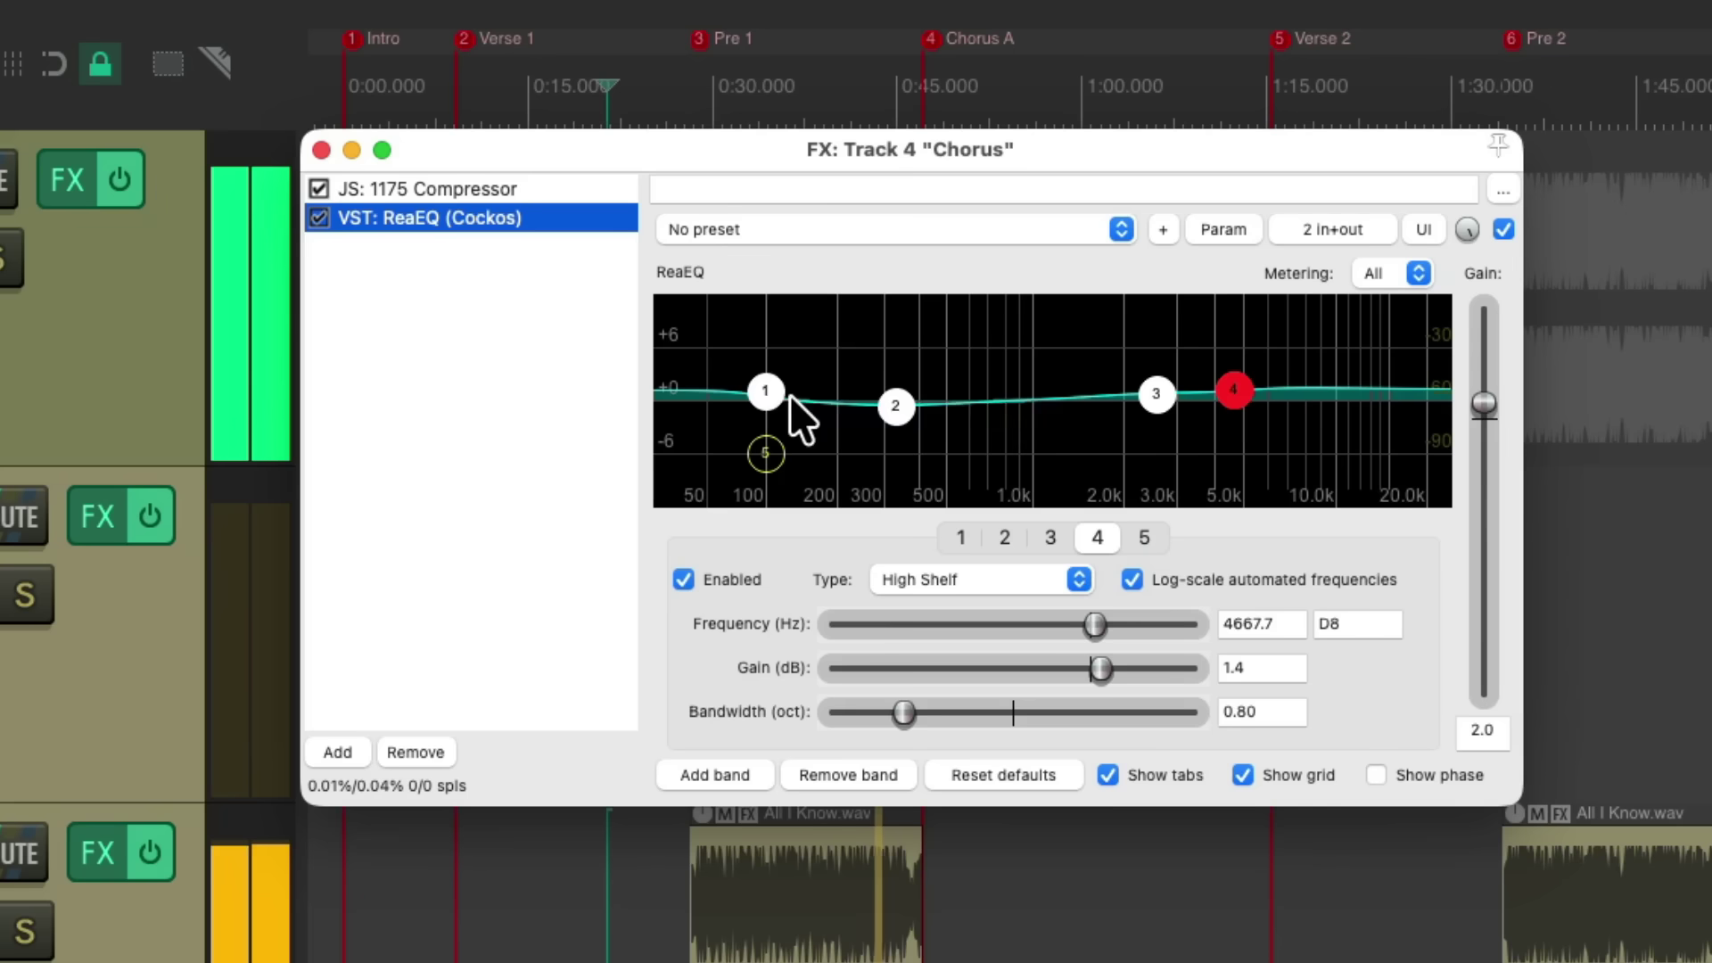
{"action": "left_click_drag", "start_coordinate": [767, 390], "coordinate": [770, 395]}
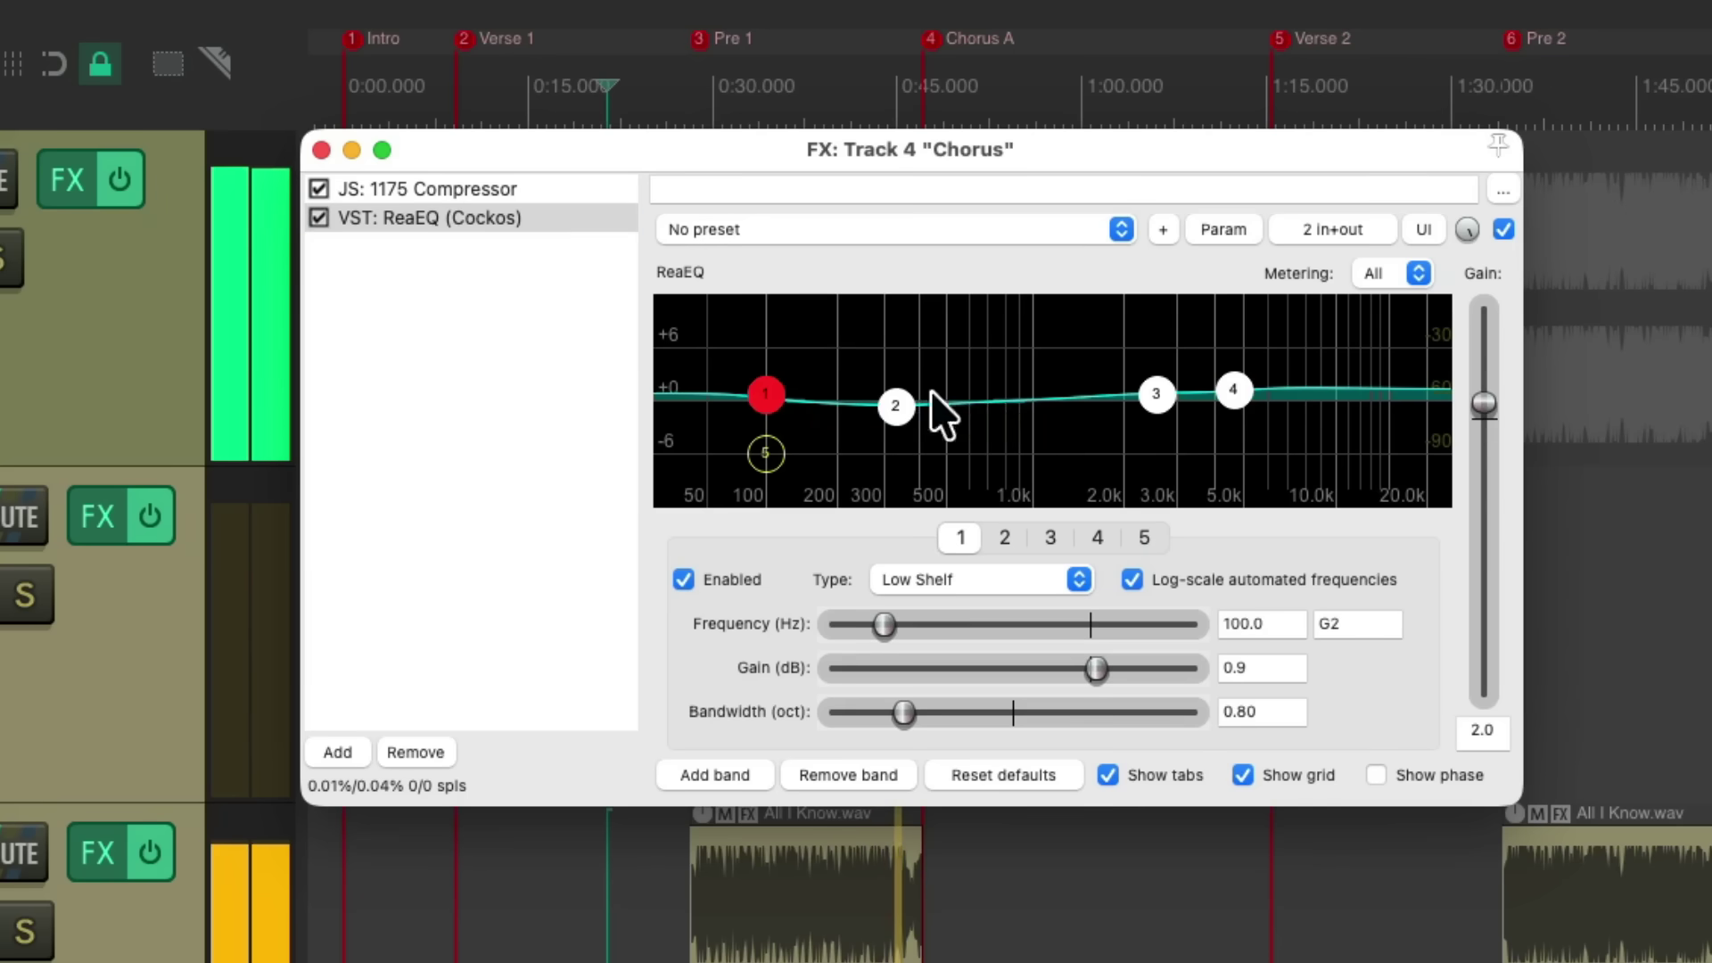
{"action": "left_click", "coordinate": [1233, 390]}
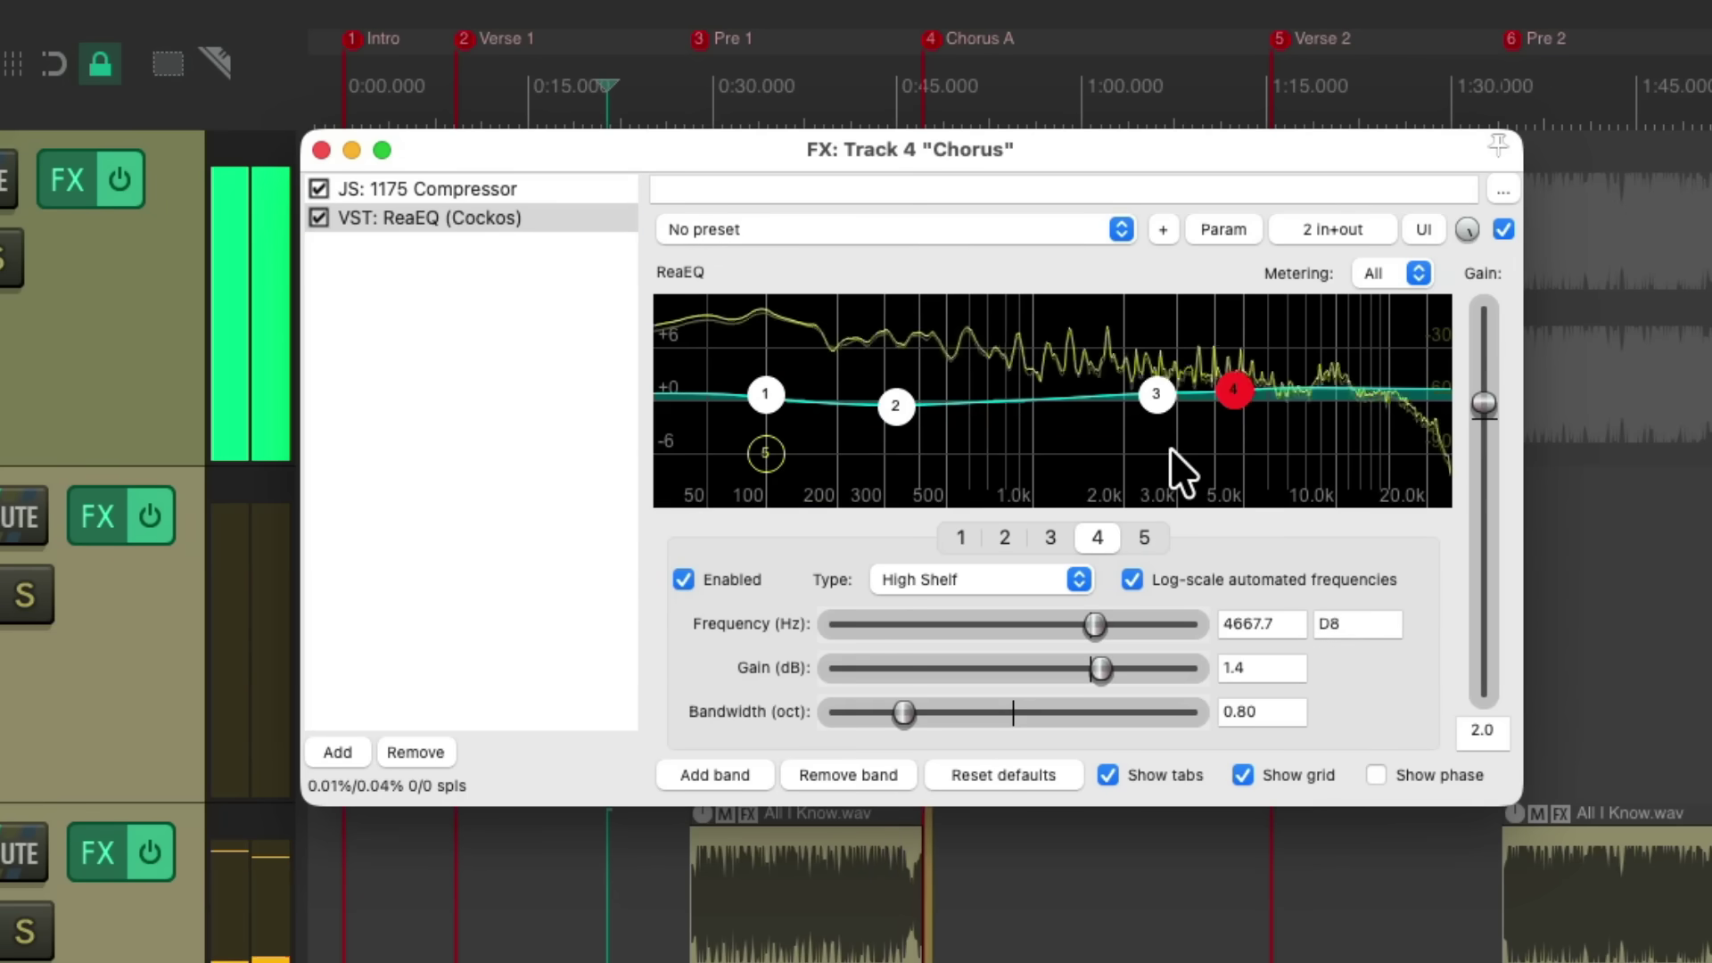
{"action": "left_click", "coordinate": [595, 183]}
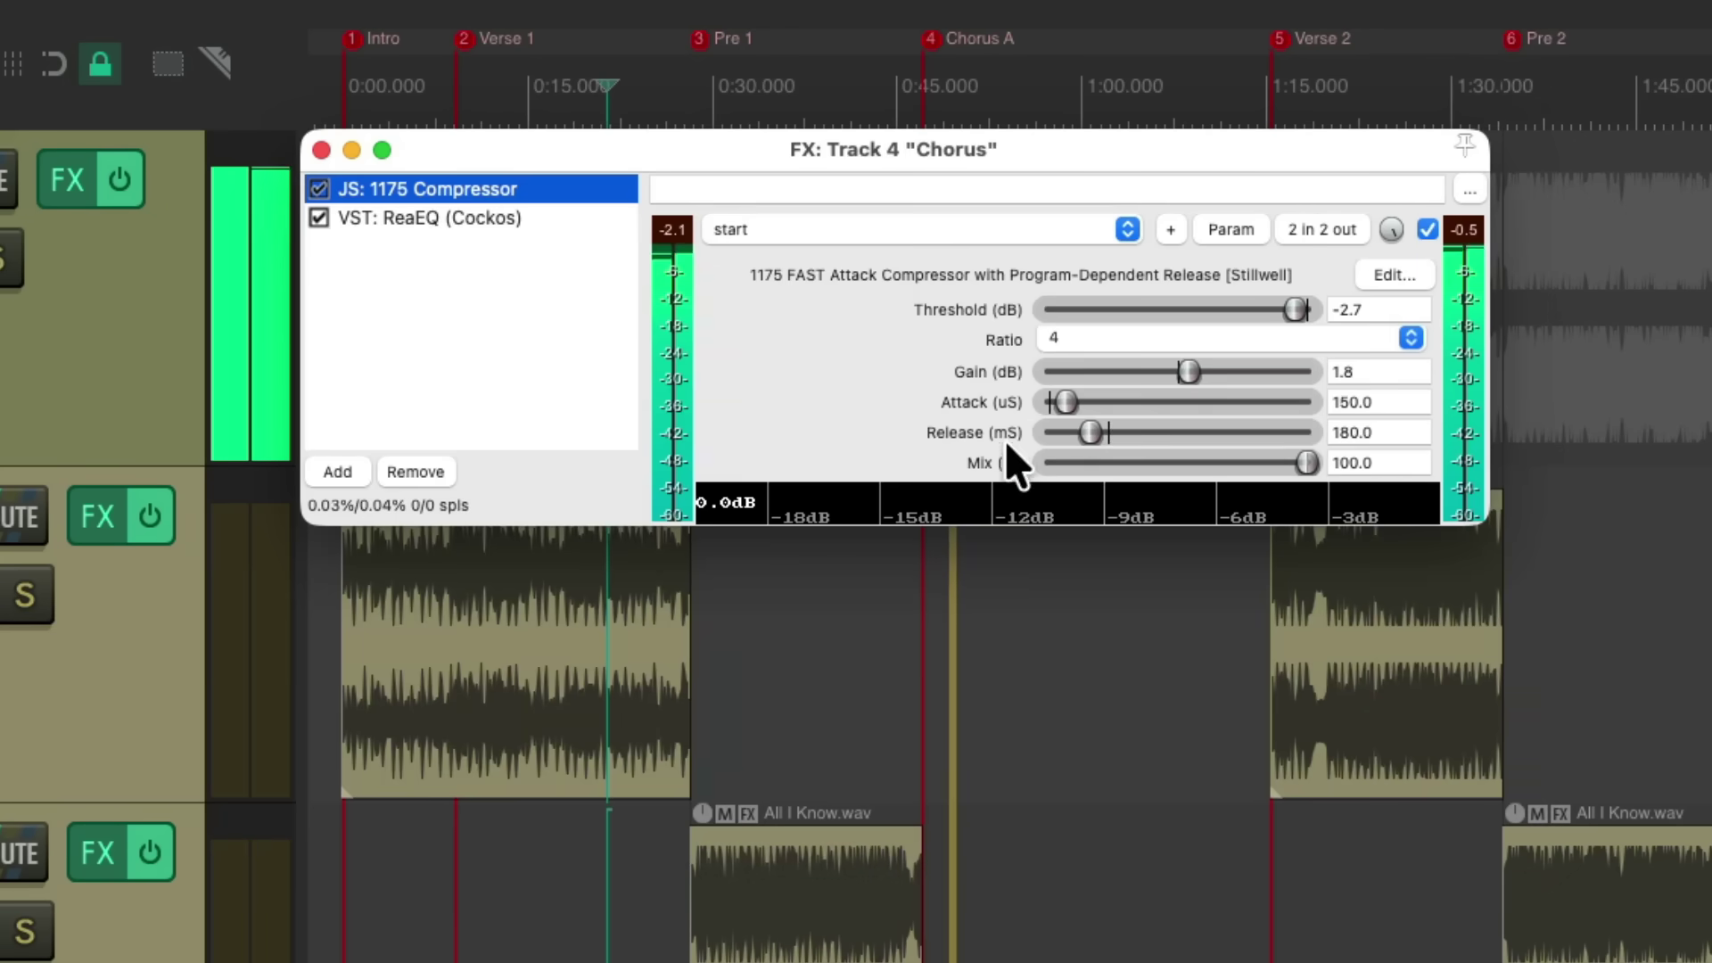
{"action": "left_click_drag", "start_coordinate": [1293, 309], "coordinate": [1297, 312]}
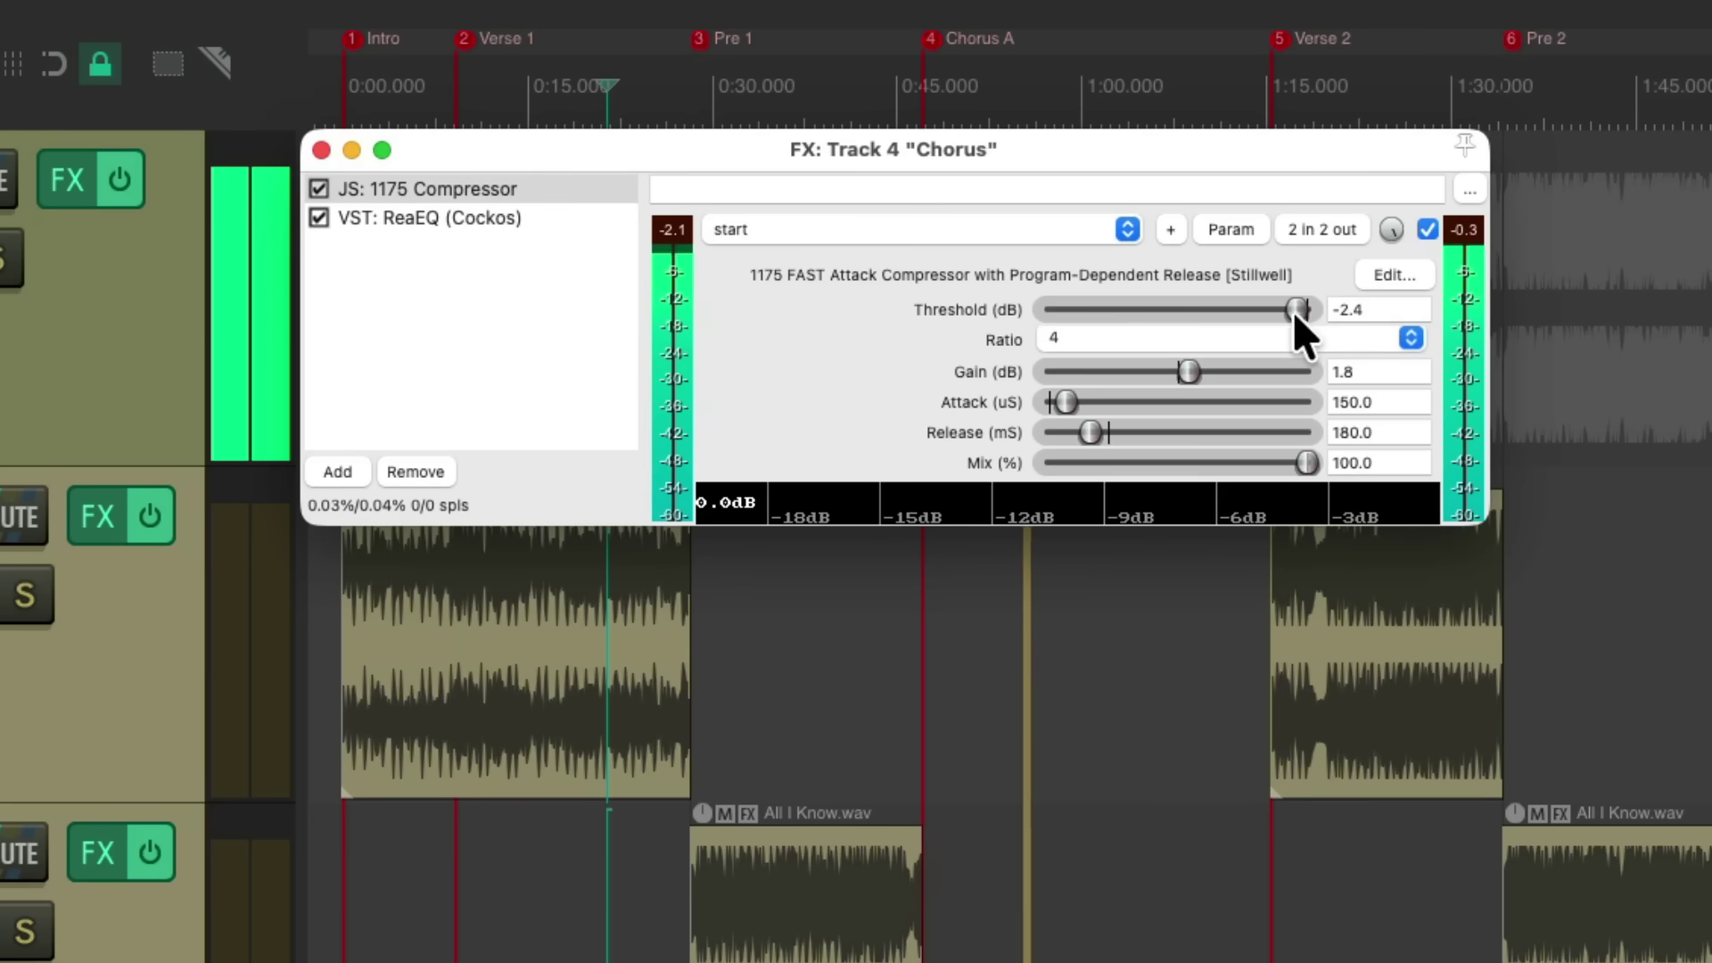
{"action": "left_click", "coordinate": [322, 148]}
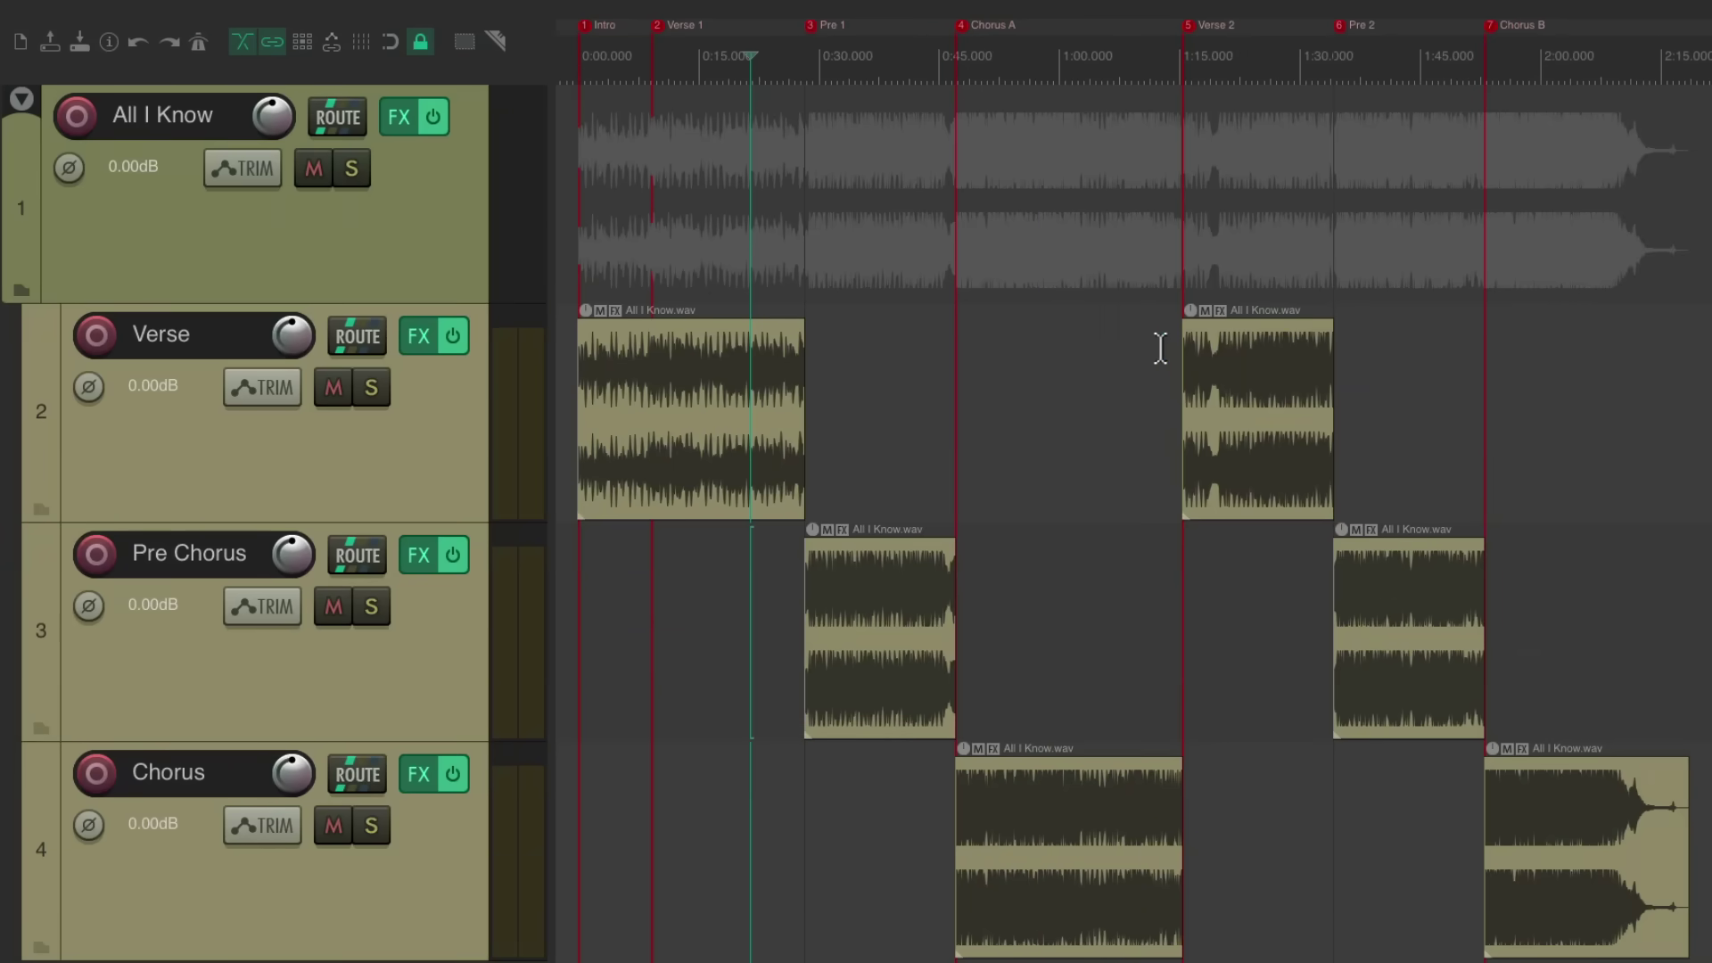
On the Verse ReaEQ, lower the high shelf slightly and lift band 3 to 0.9 dB at 2632 Hz
{"action": "left_click", "coordinate": [417, 339]}
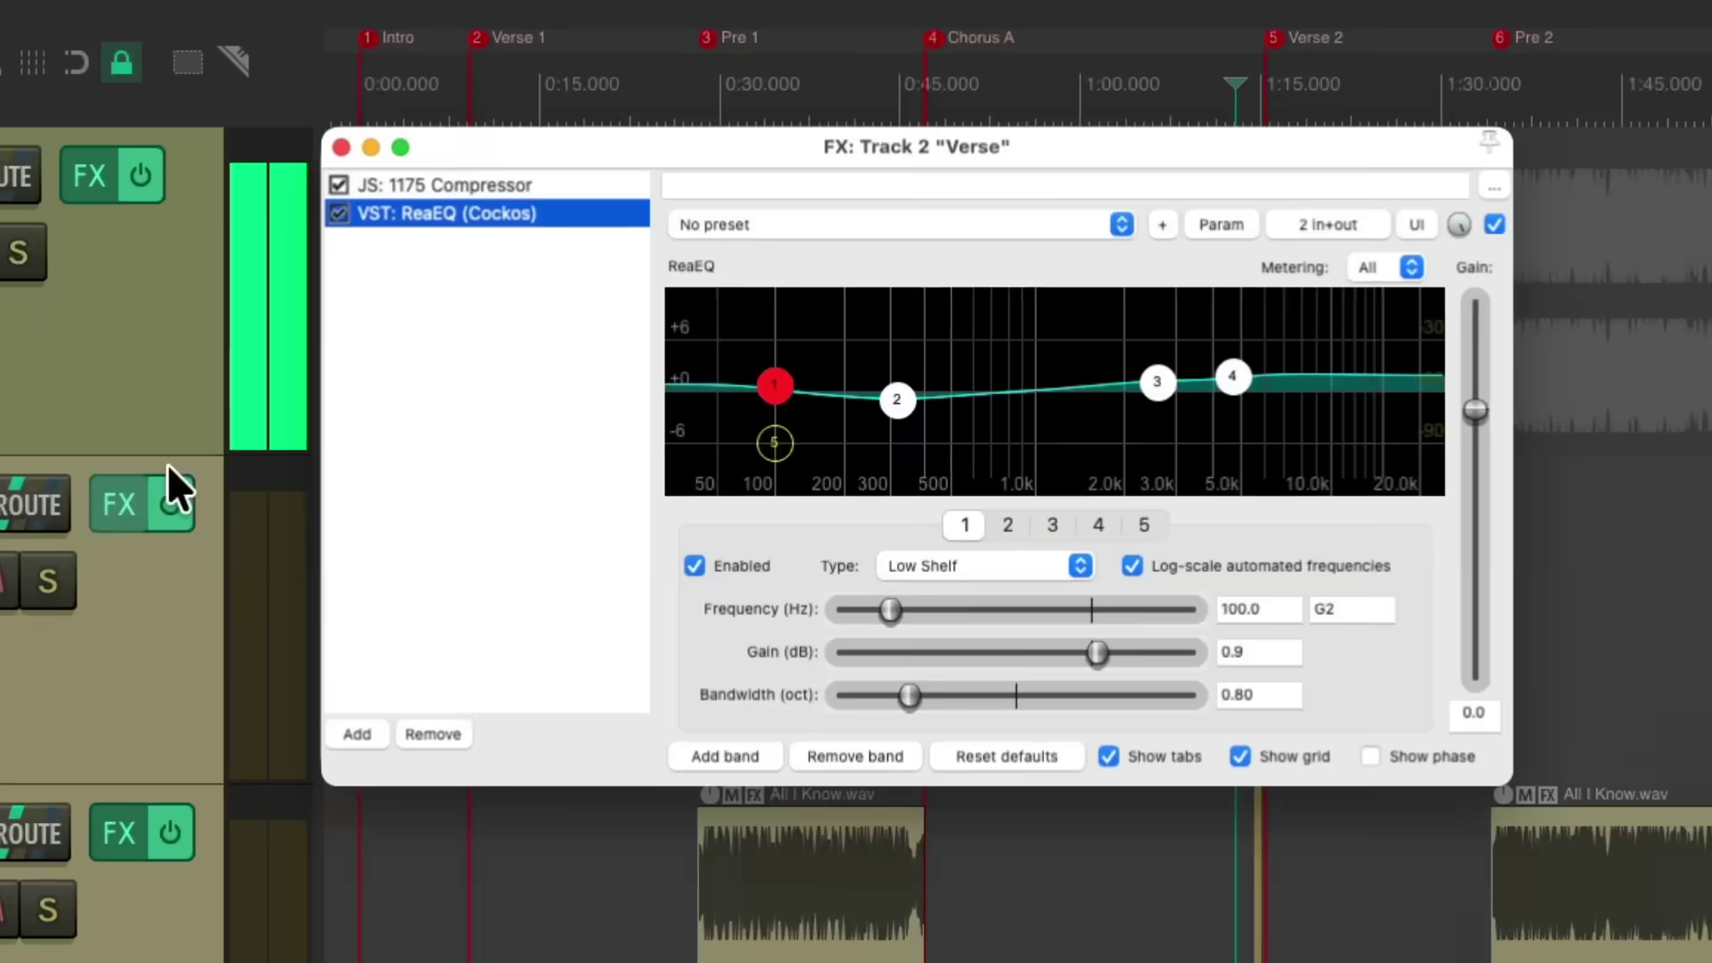
{"action": "left_click", "coordinate": [553, 185]}
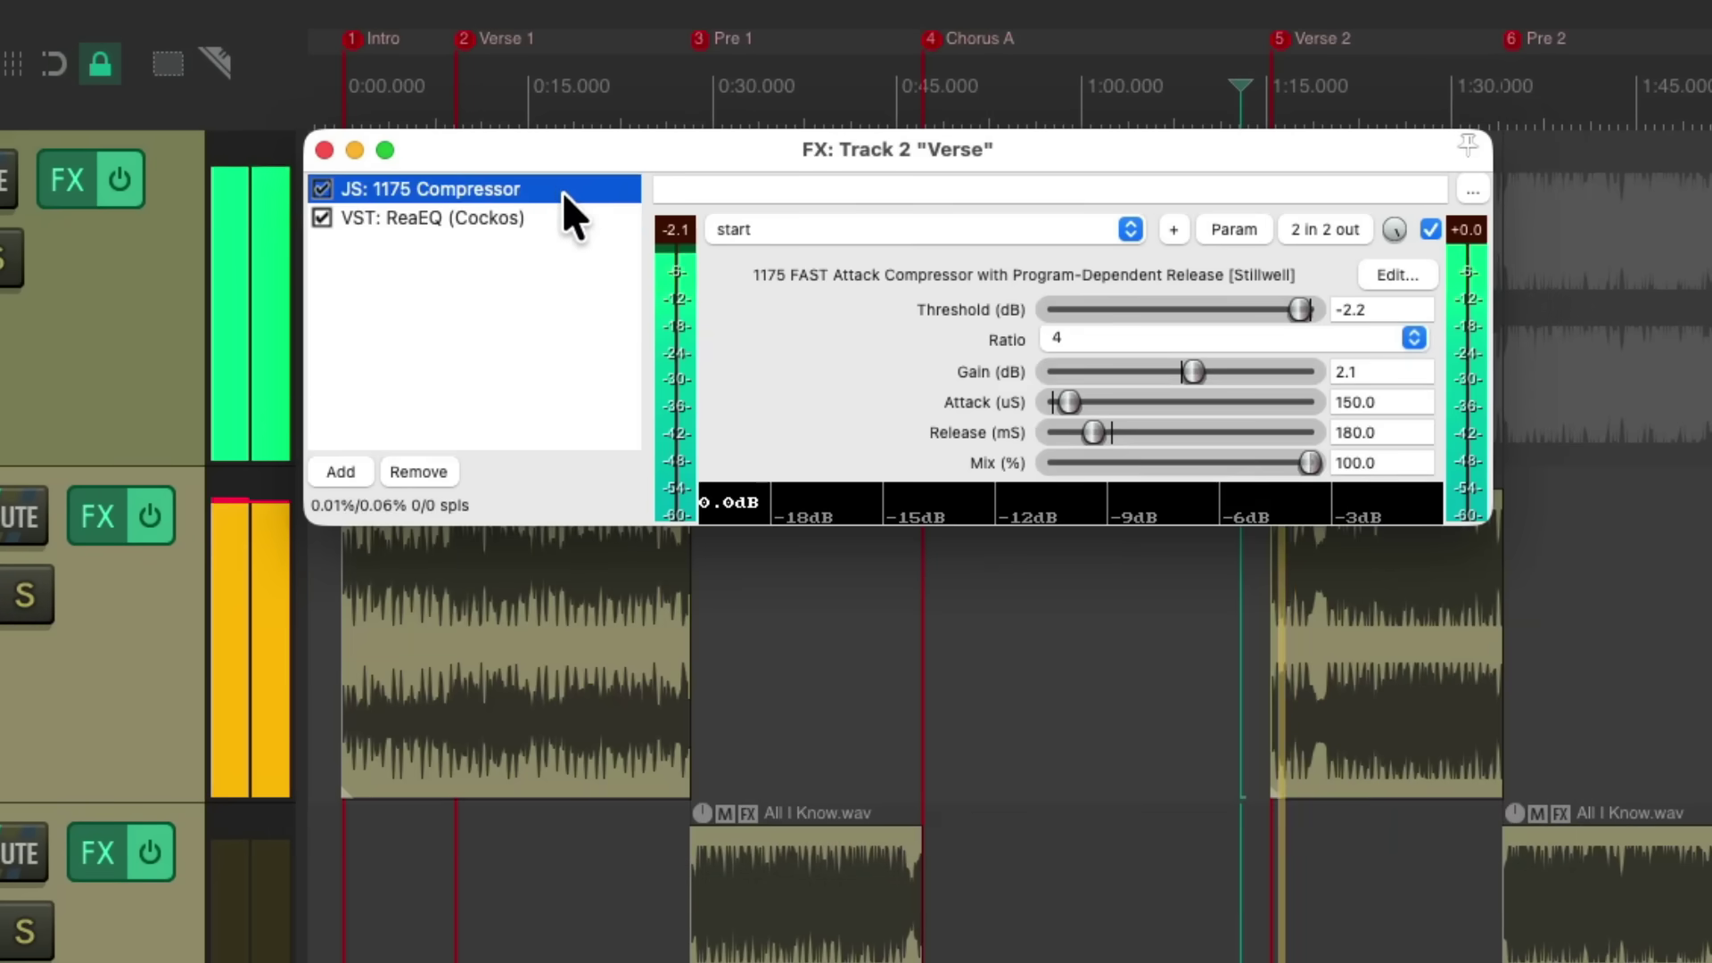
{"action": "left_click", "coordinate": [571, 213]}
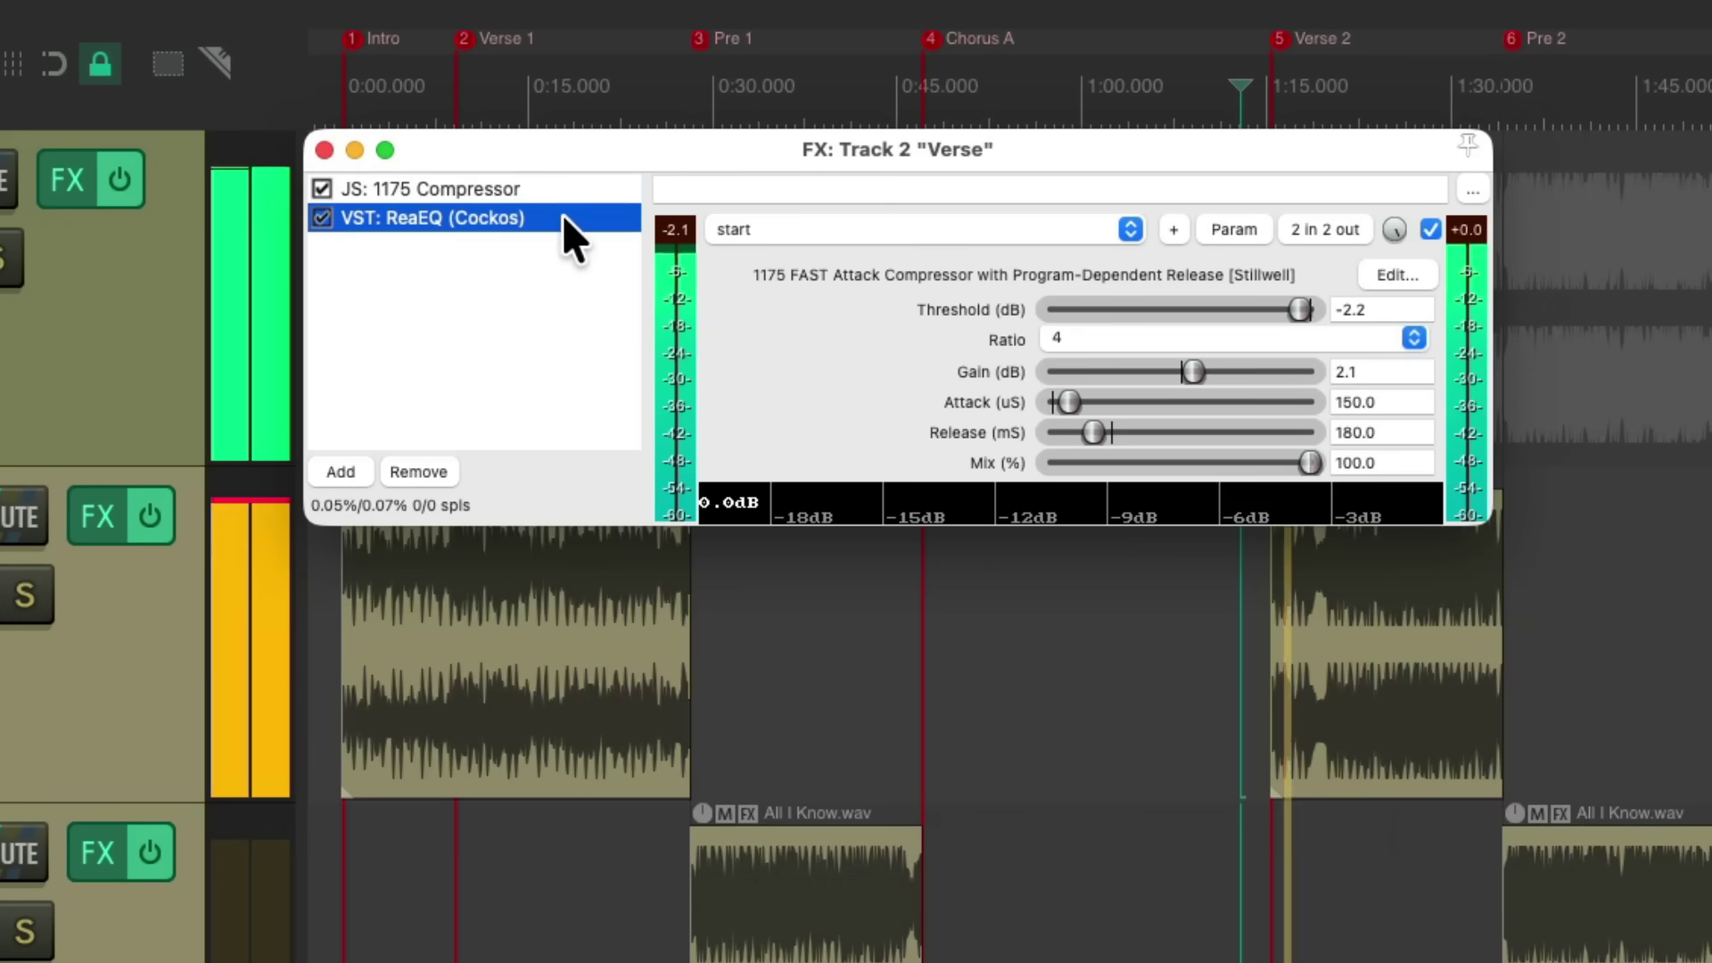
{"action": "left_click", "coordinate": [1244, 385]}
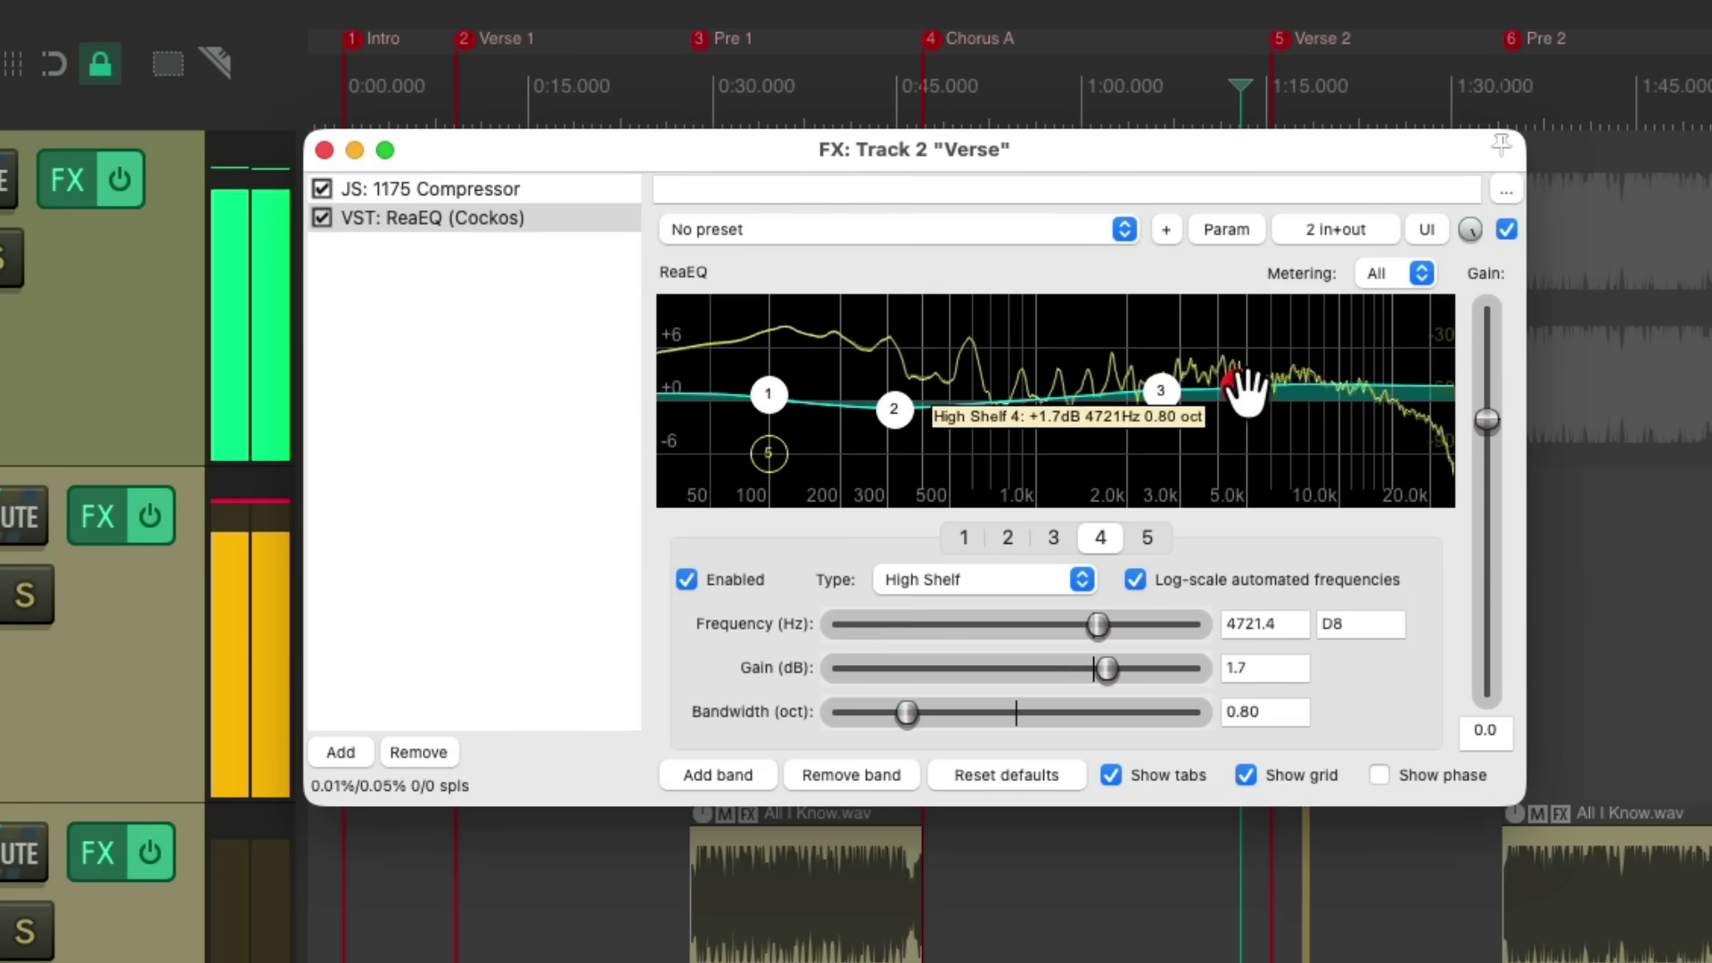
{"action": "left_click", "coordinate": [1159, 393]}
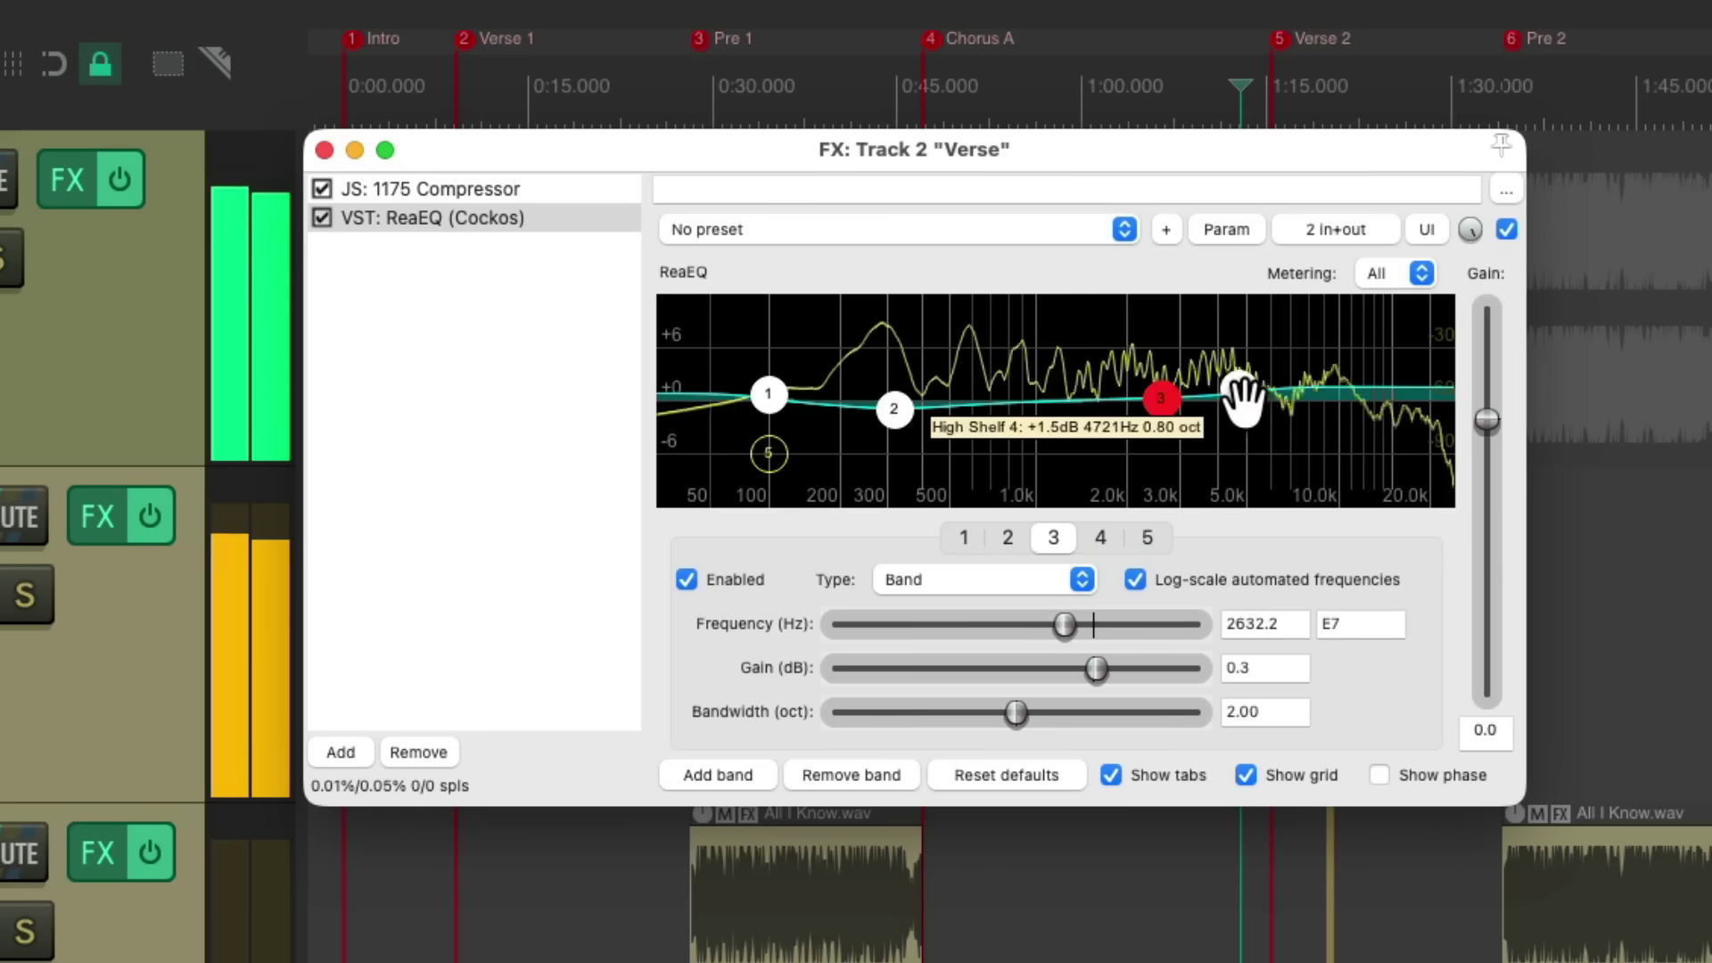
{"action": "left_click_drag", "start_coordinate": [1242, 386], "coordinate": [1246, 401]}
{"action": "left_click", "coordinate": [1159, 395]}
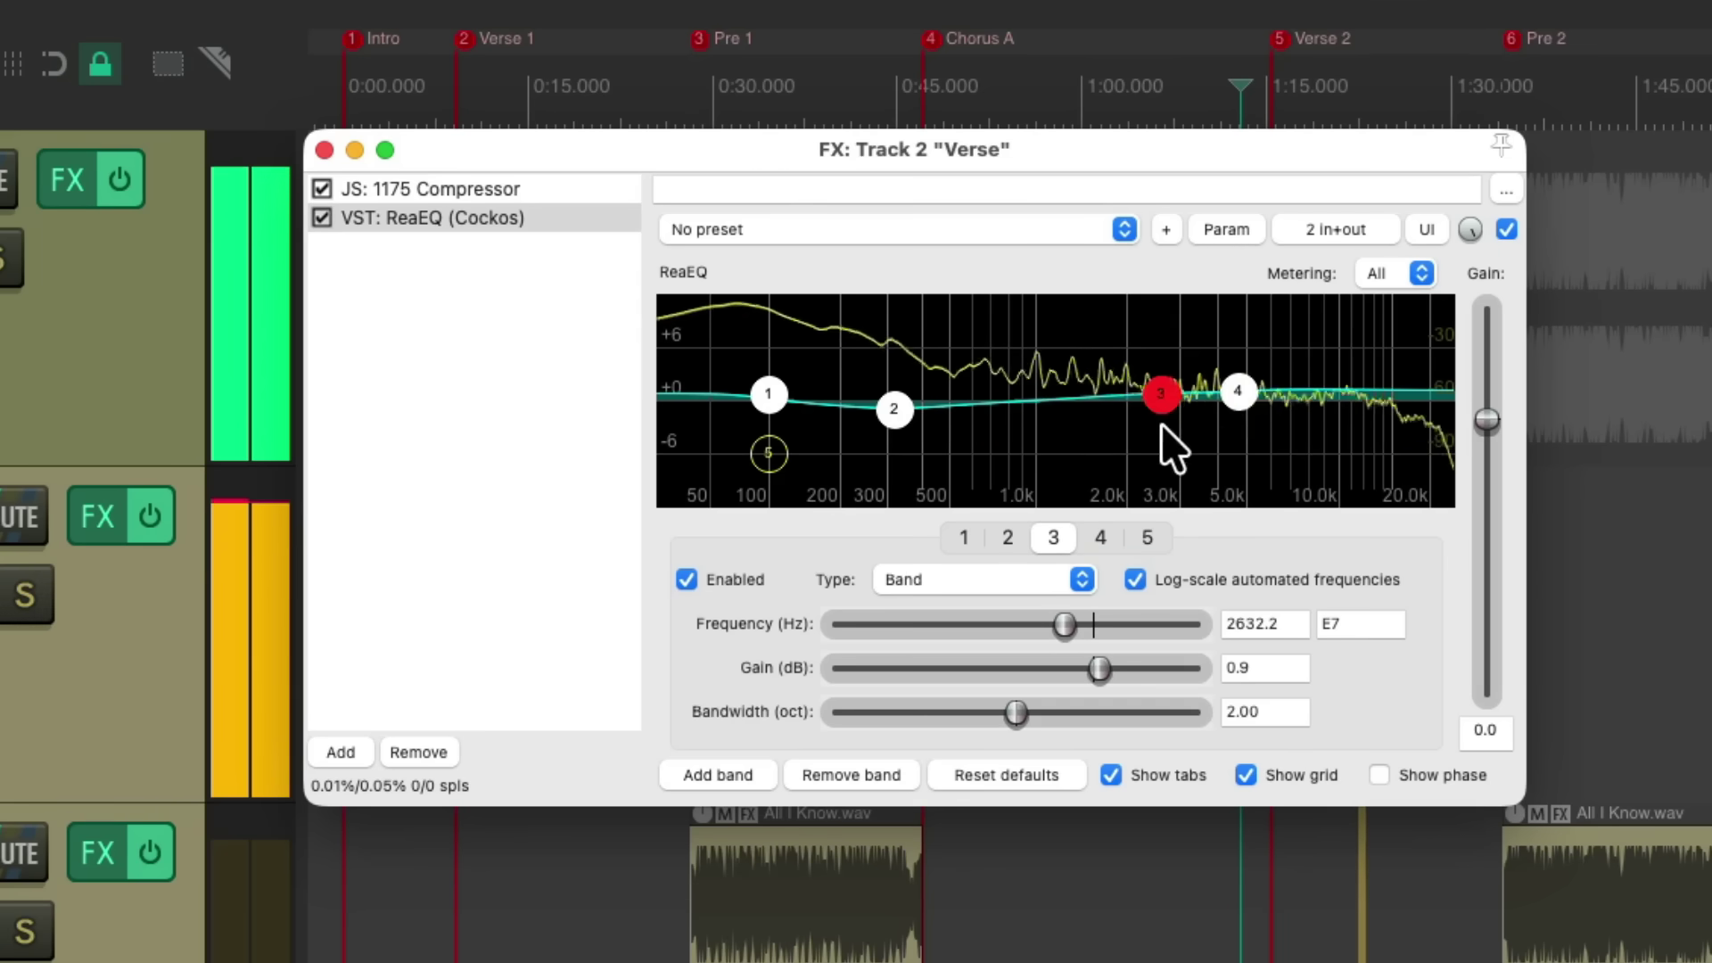
{"action": "left_click", "coordinate": [323, 149]}
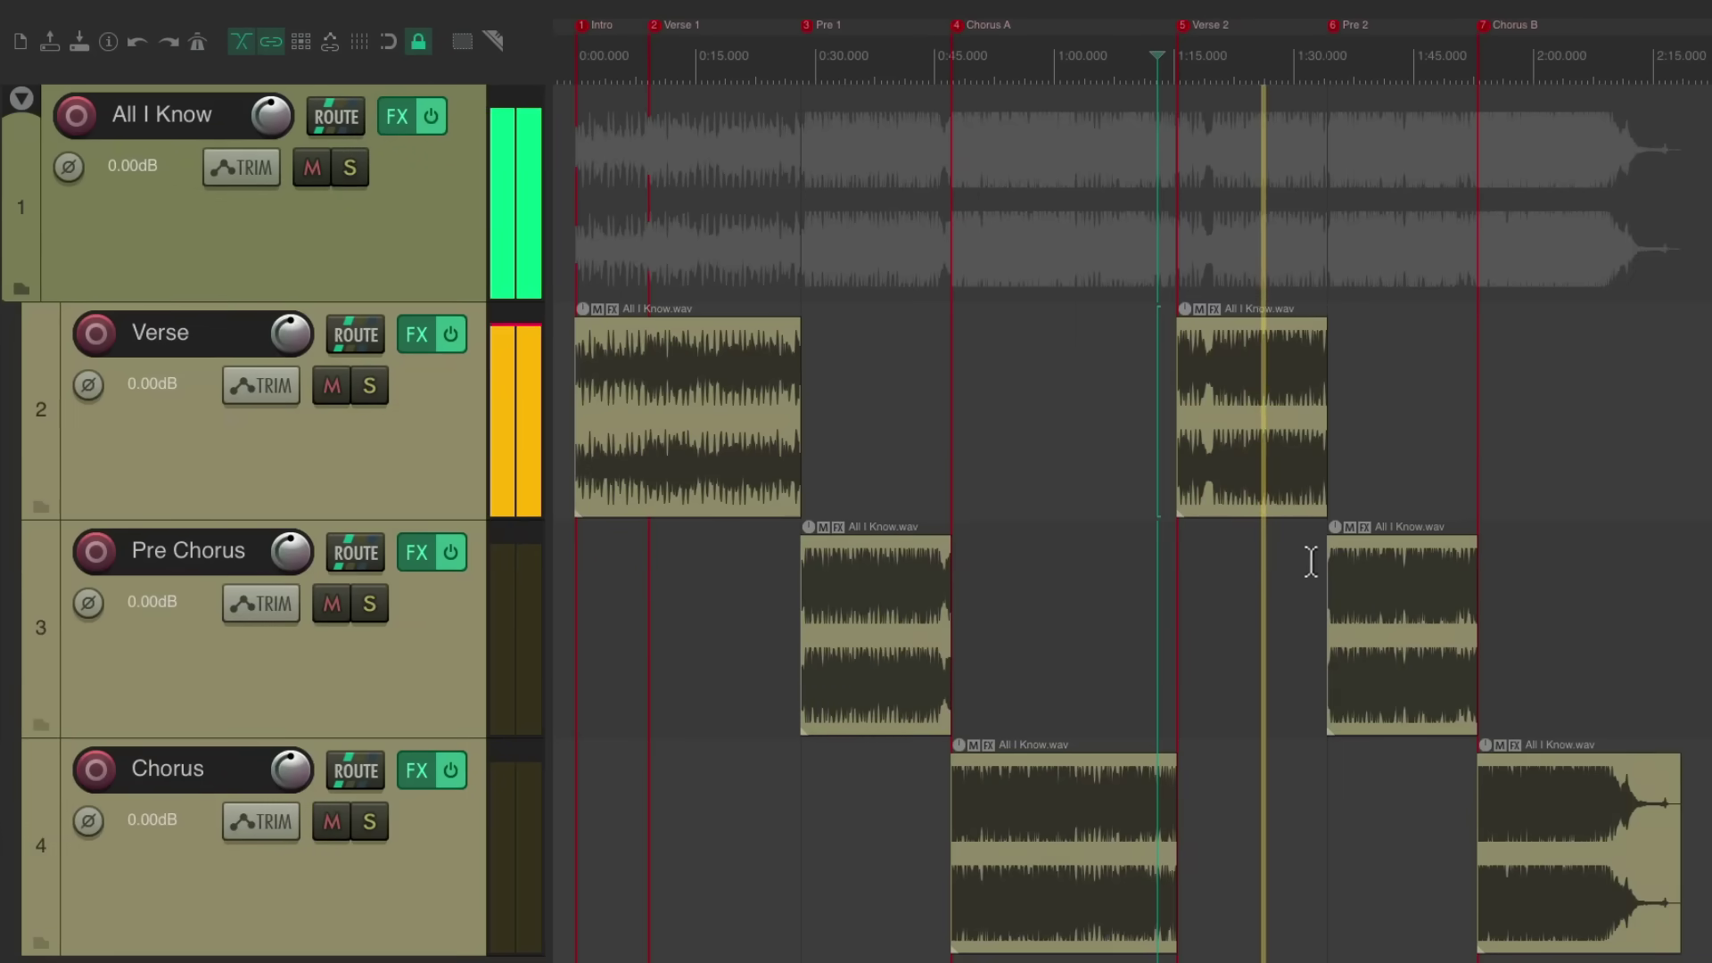
Restart playback and trial the Pre Chorus ReaEQ output gain, leaving it at -1.0
{"action": "key", "text": "space"}
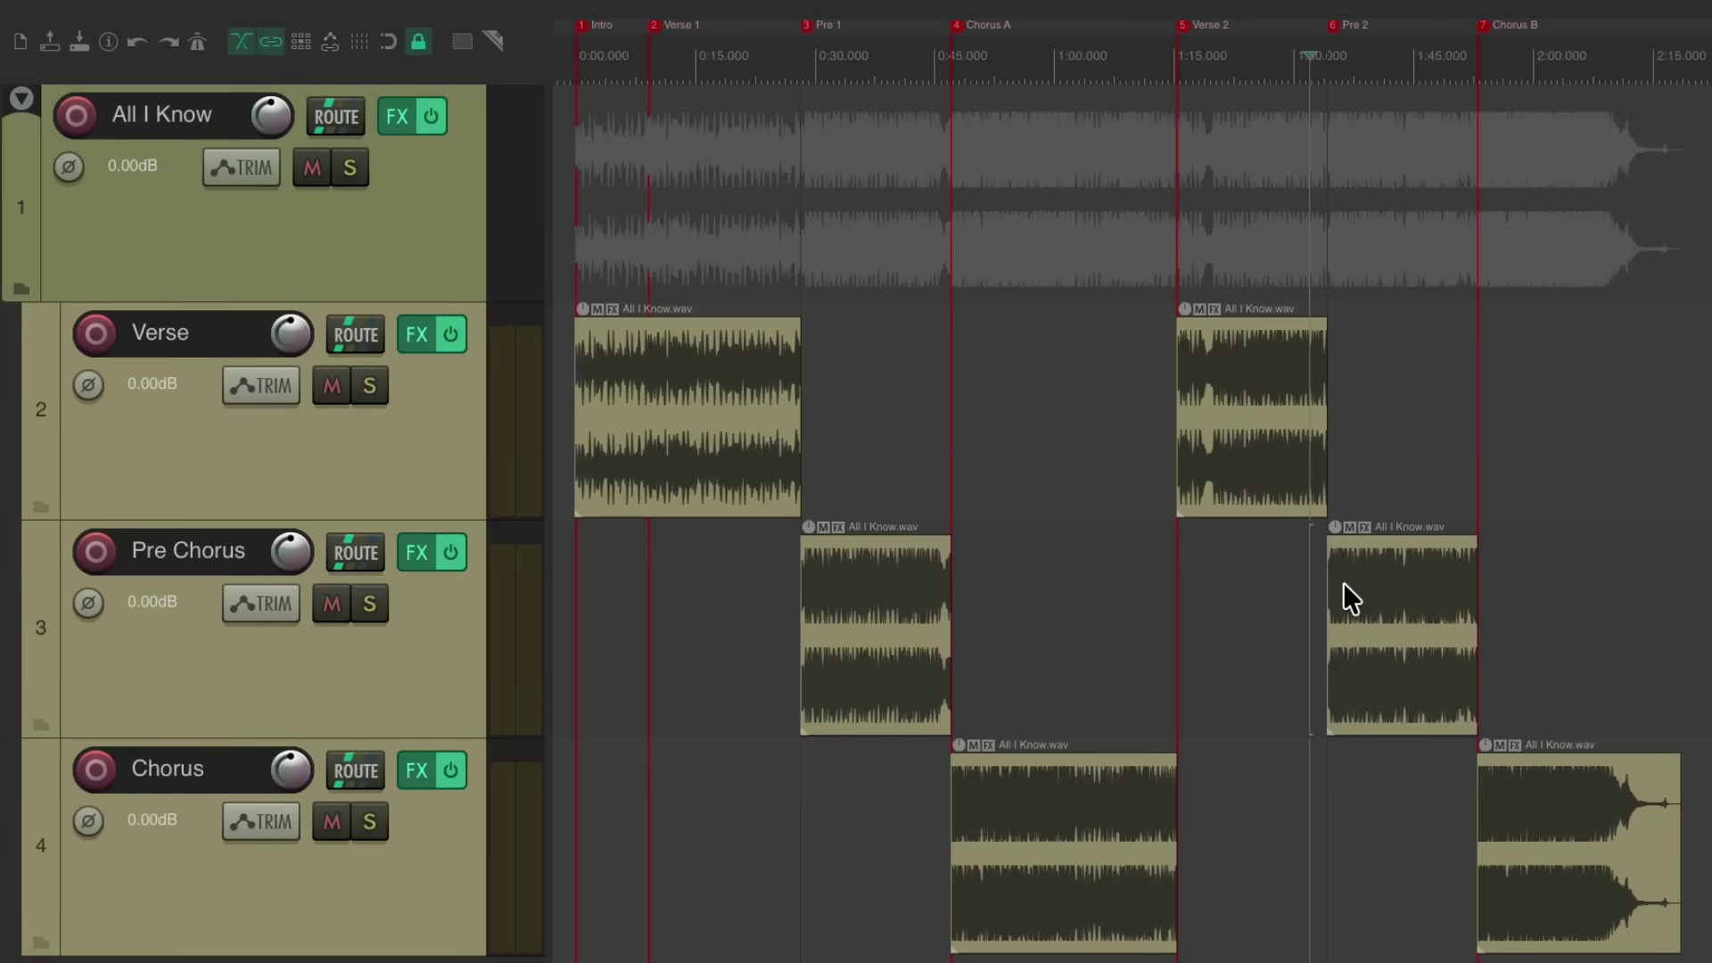
{"action": "key", "text": "space"}
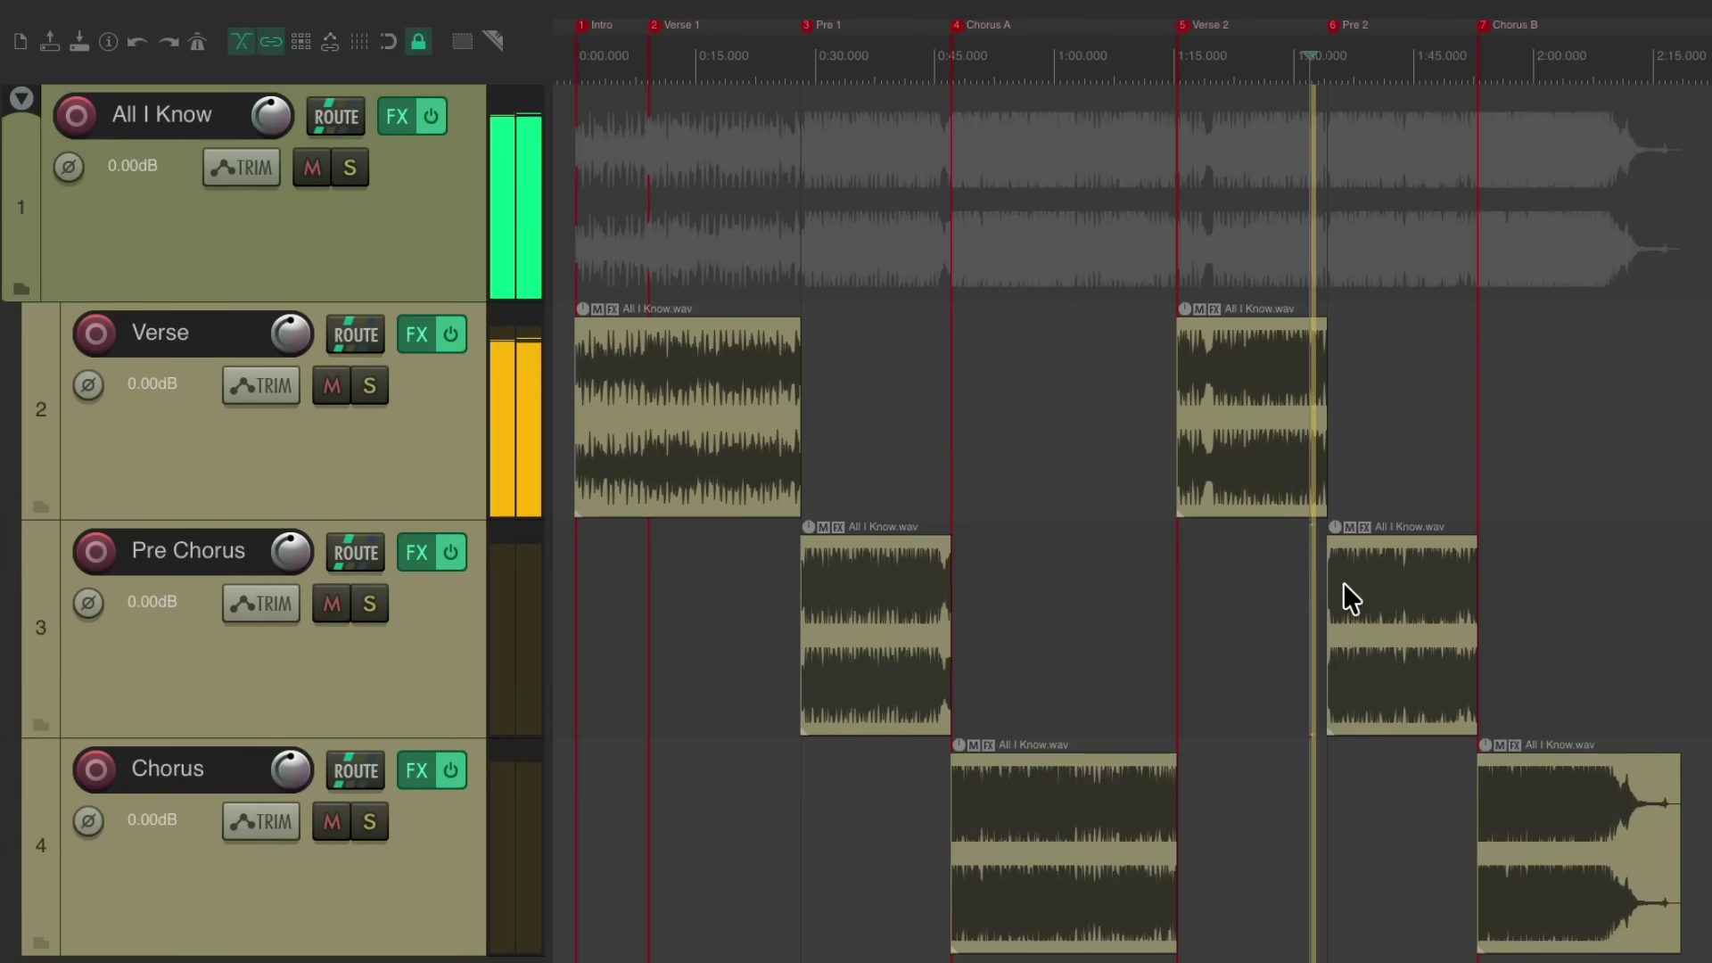
{"action": "left_click", "coordinate": [418, 555]}
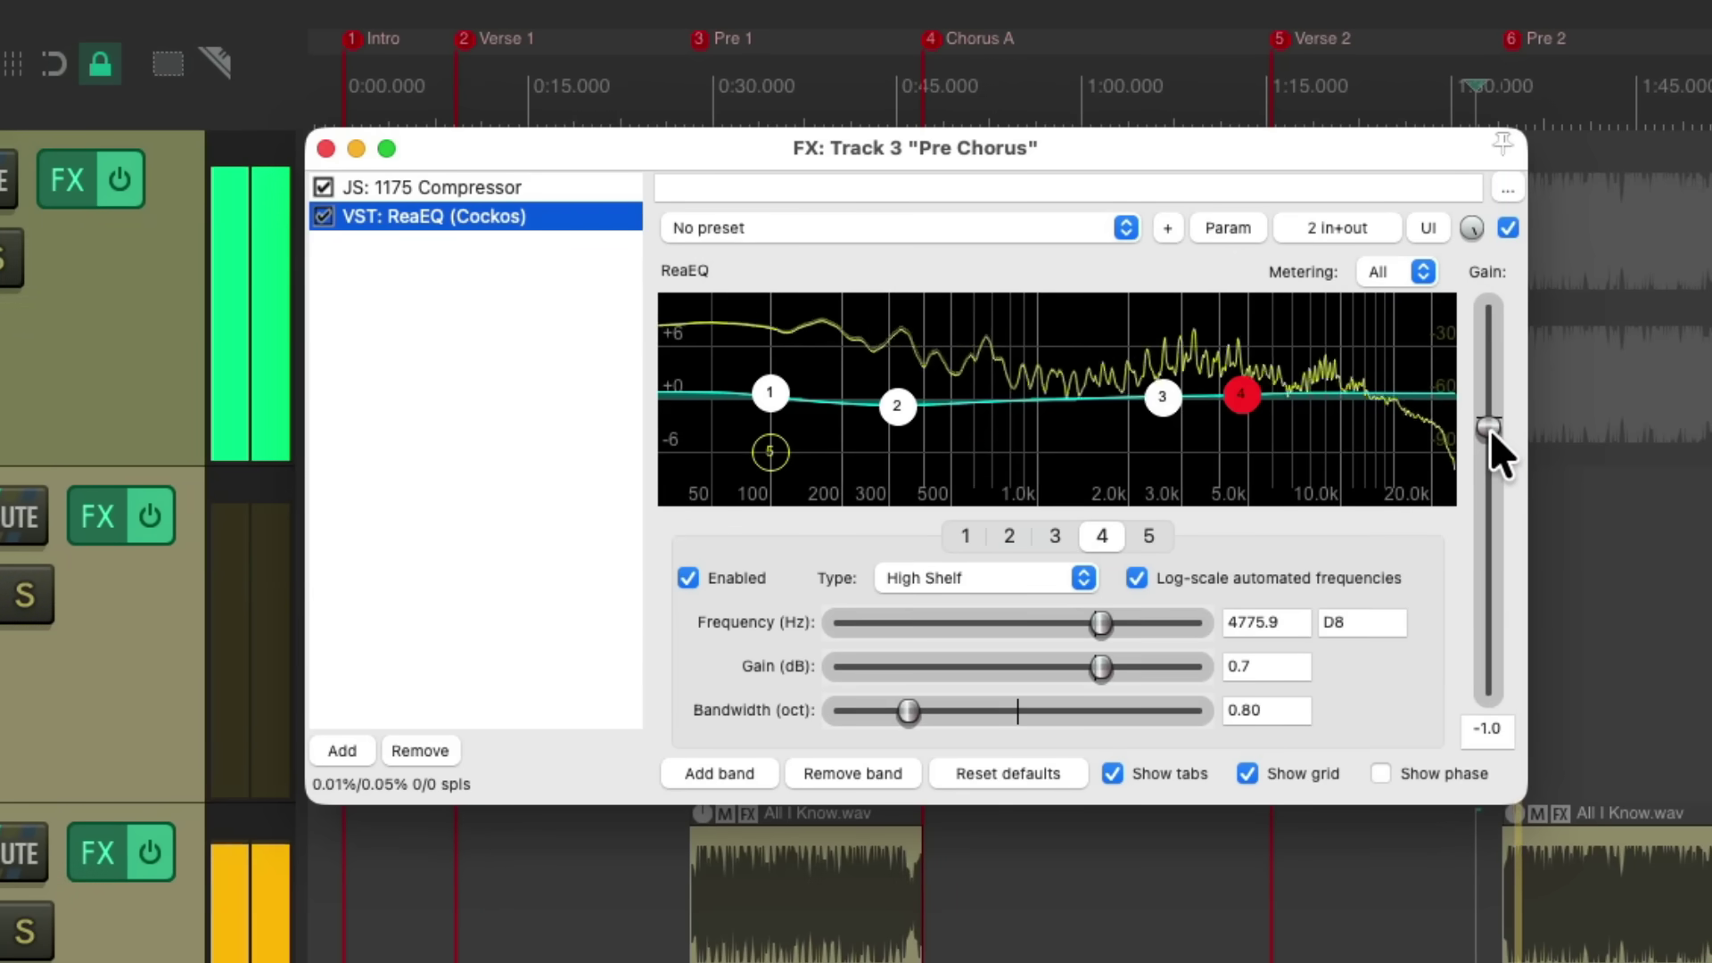
{"action": "left_click_drag", "start_coordinate": [1491, 429], "coordinate": [1491, 435]}
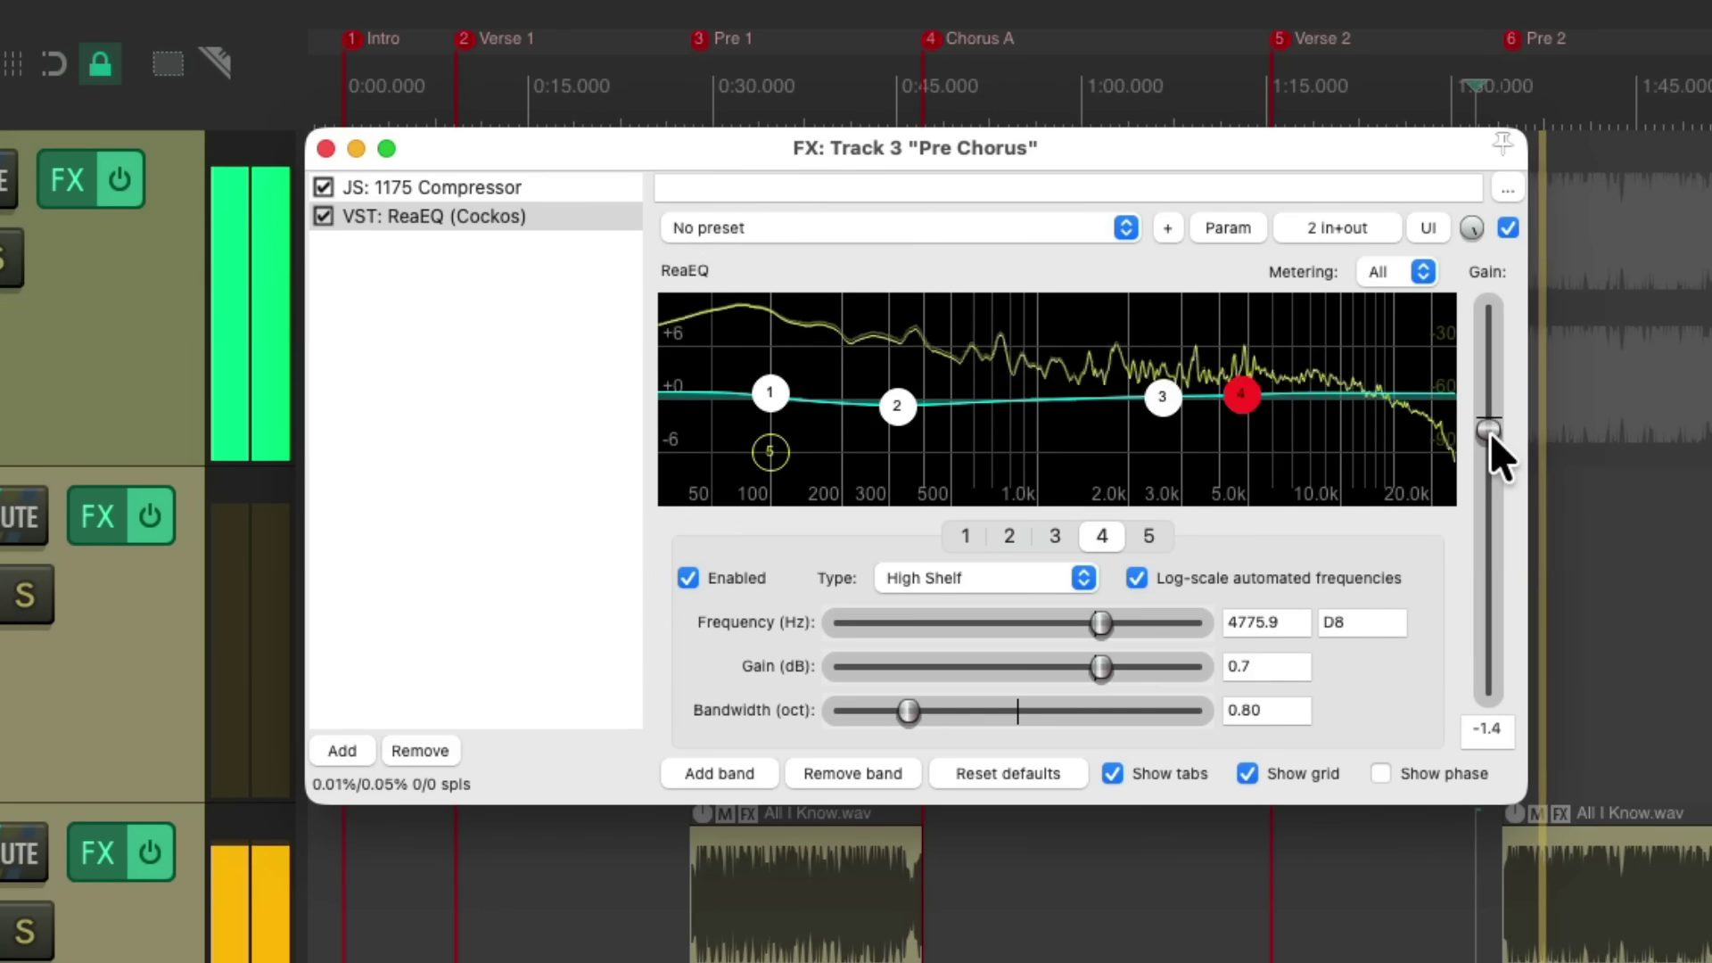
{"action": "scroll", "coordinate": [1491, 432], "scroll_direction": "up", "scroll_amount": 2}
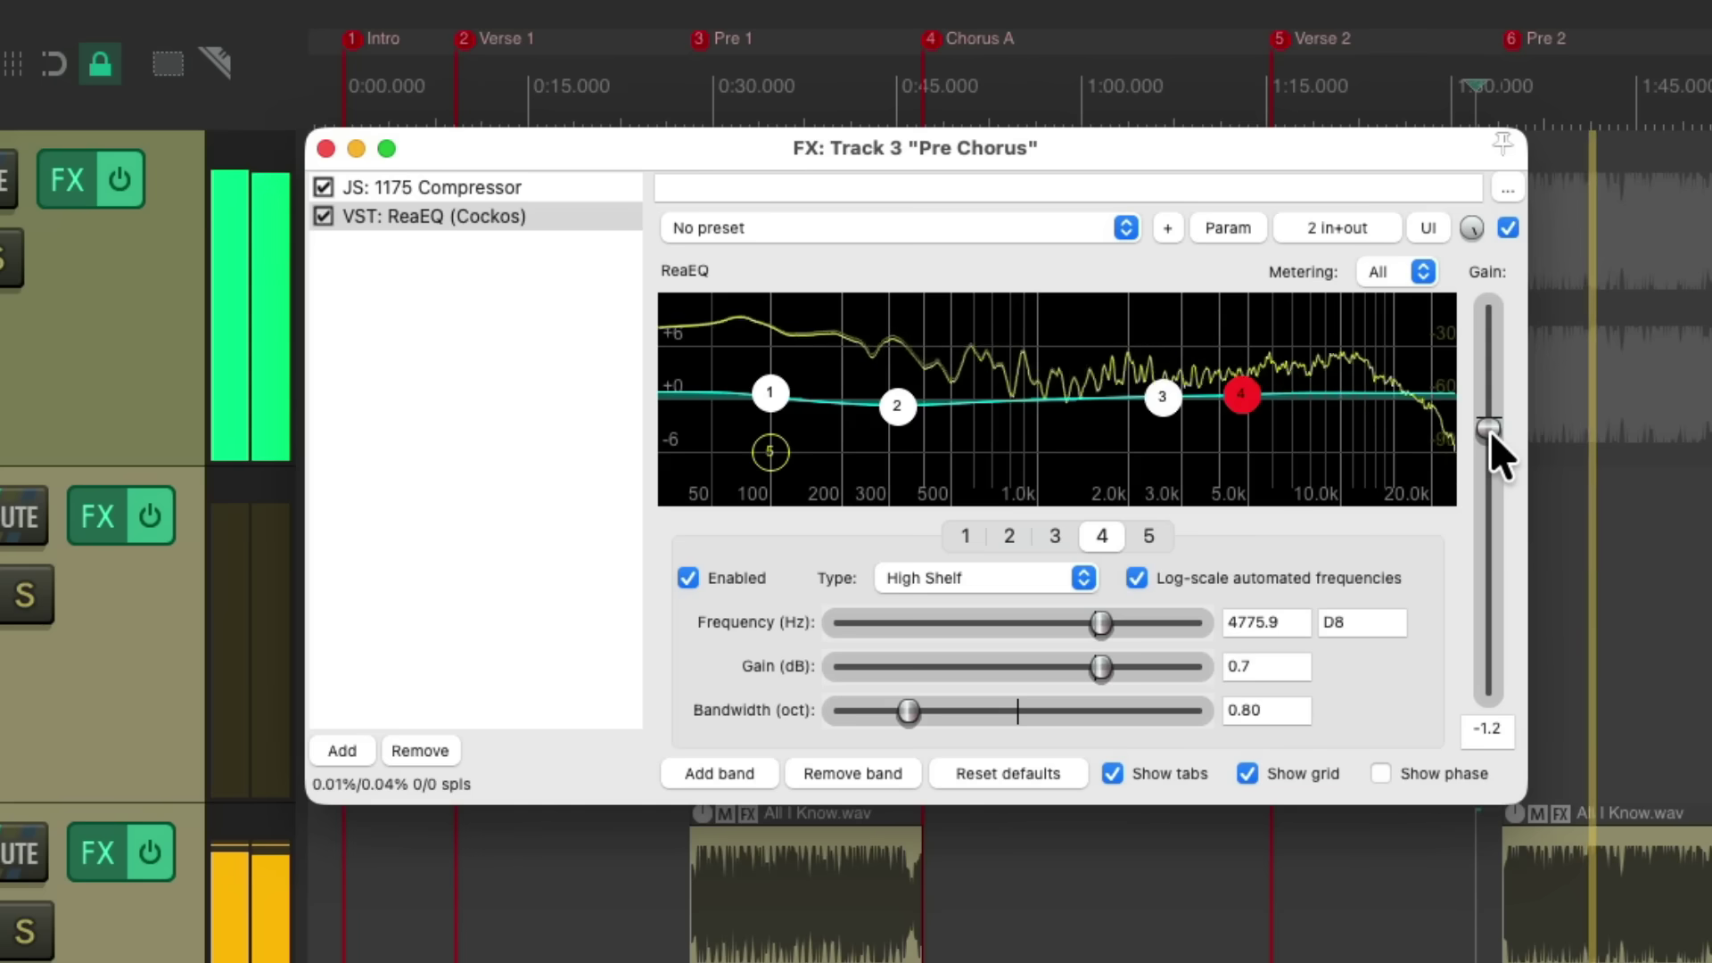
{"action": "scroll", "coordinate": [1491, 433], "scroll_direction": "up", "scroll_amount": 2}
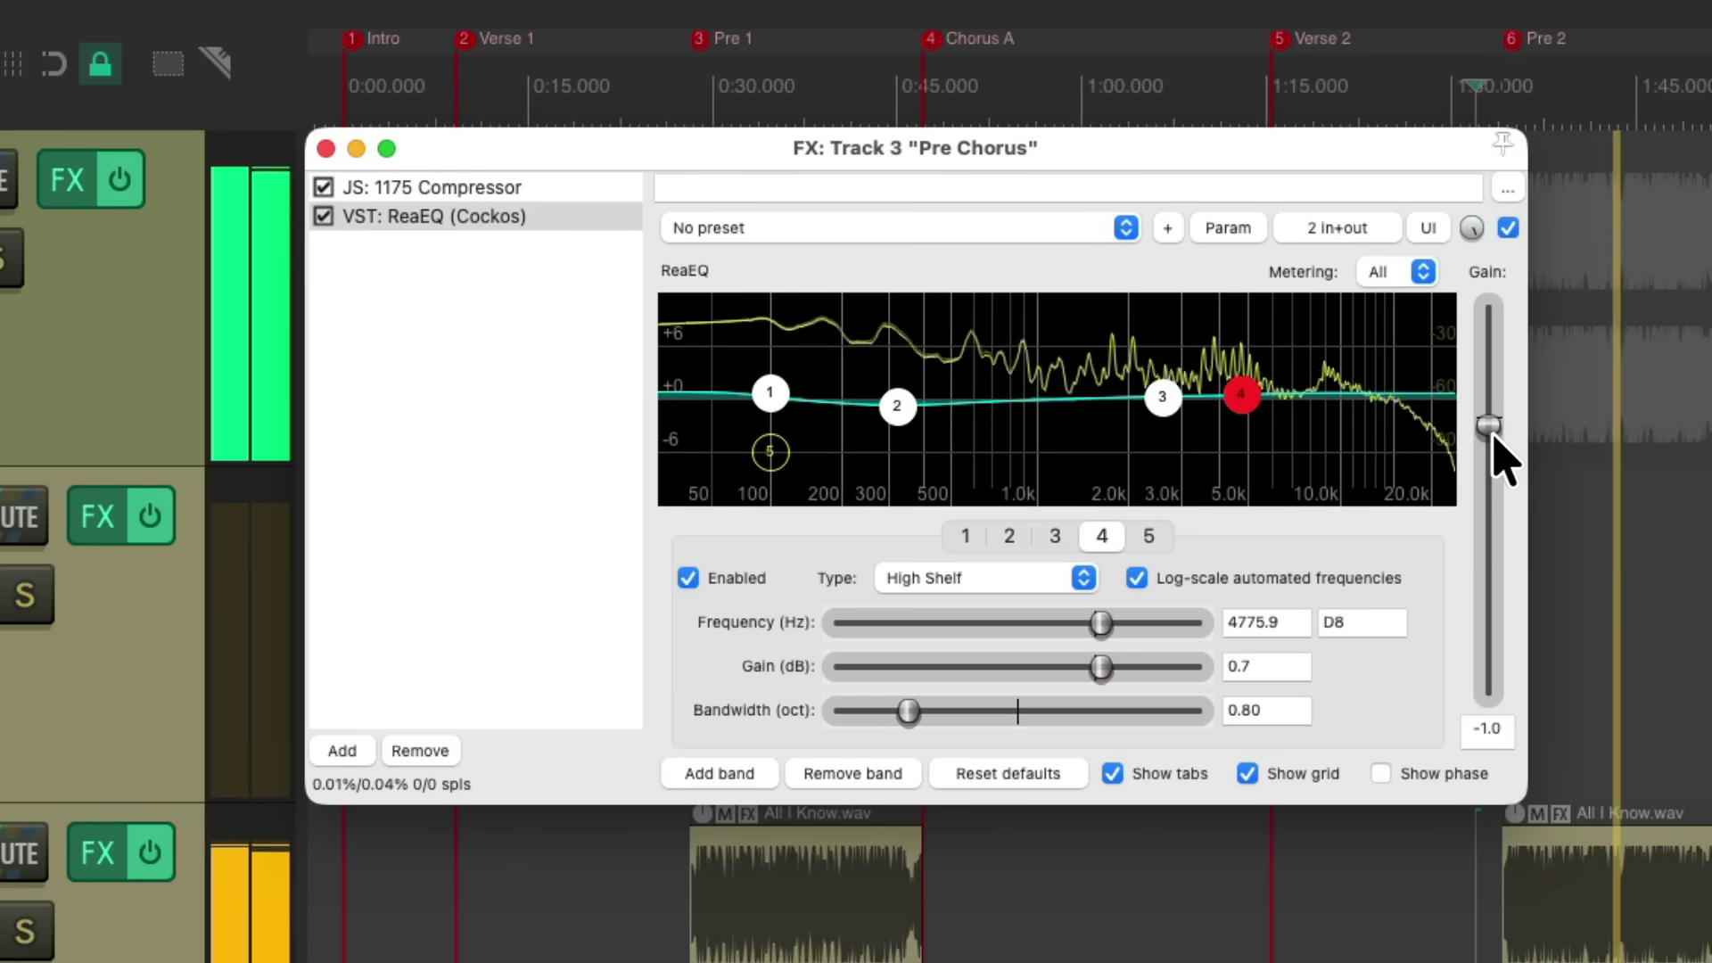
{"action": "left_click", "coordinate": [325, 148]}
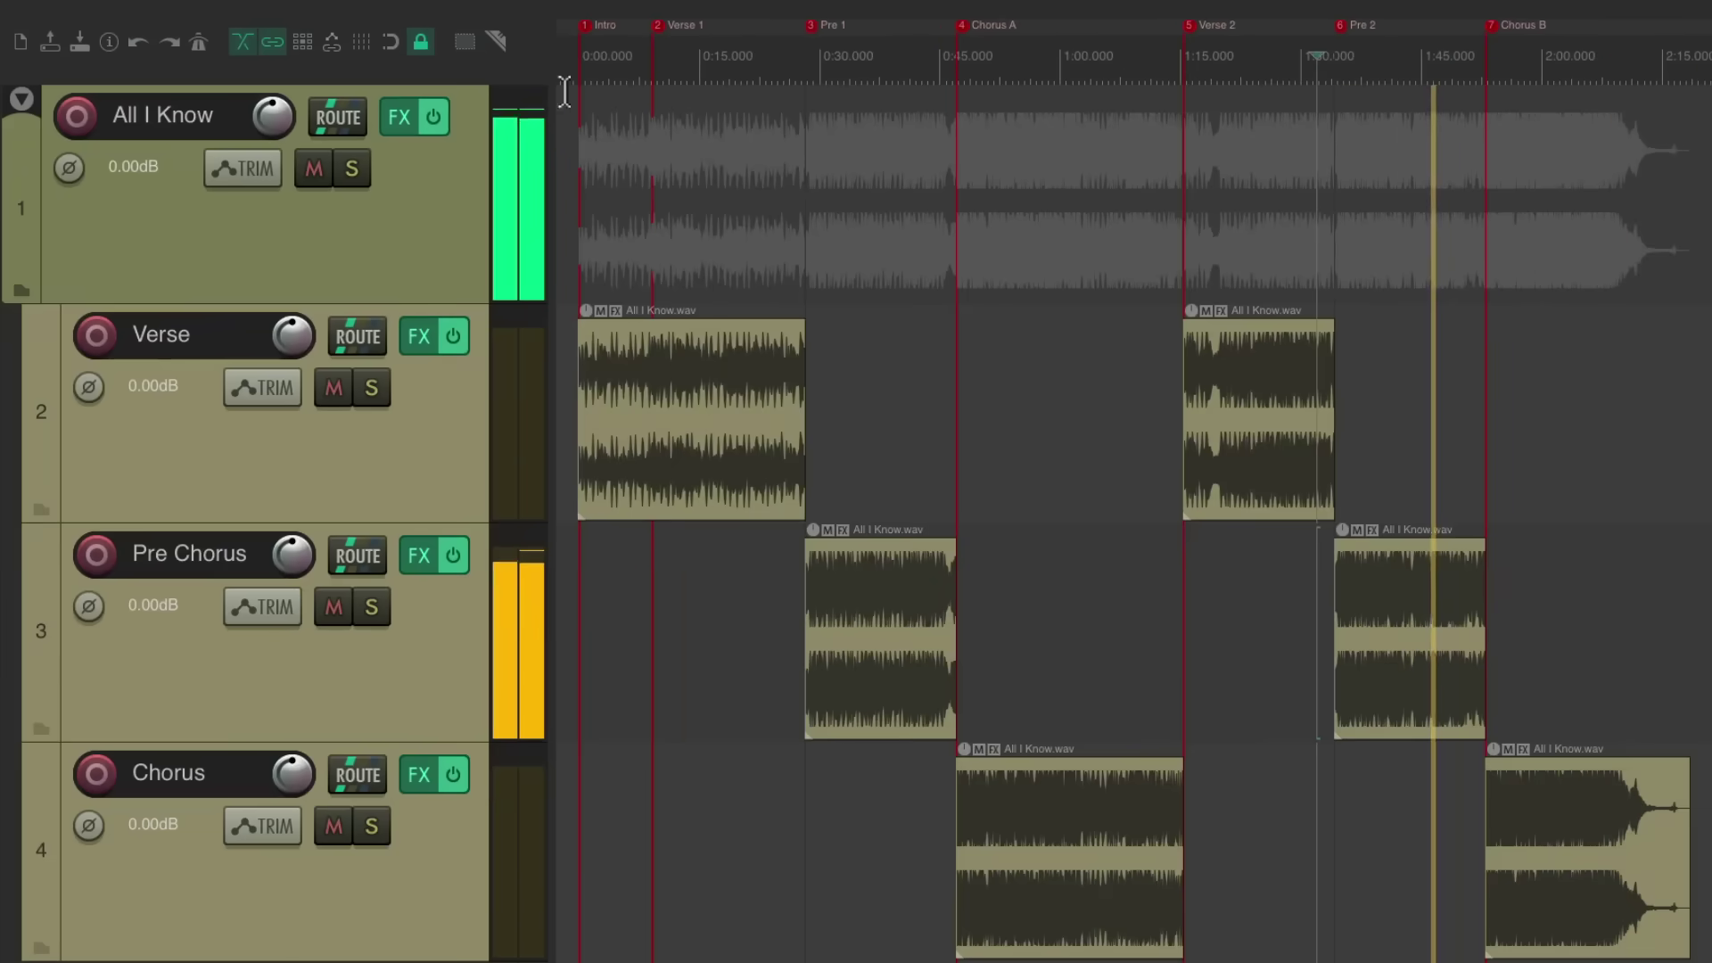
On the Chorus ReaEQ, nudge the high shelf up, set band 2 to -0.5 dB at 324 Hz, low shelf +1.2 dB
{"action": "left_click", "coordinate": [419, 779]}
{"action": "left_click", "coordinate": [597, 214]}
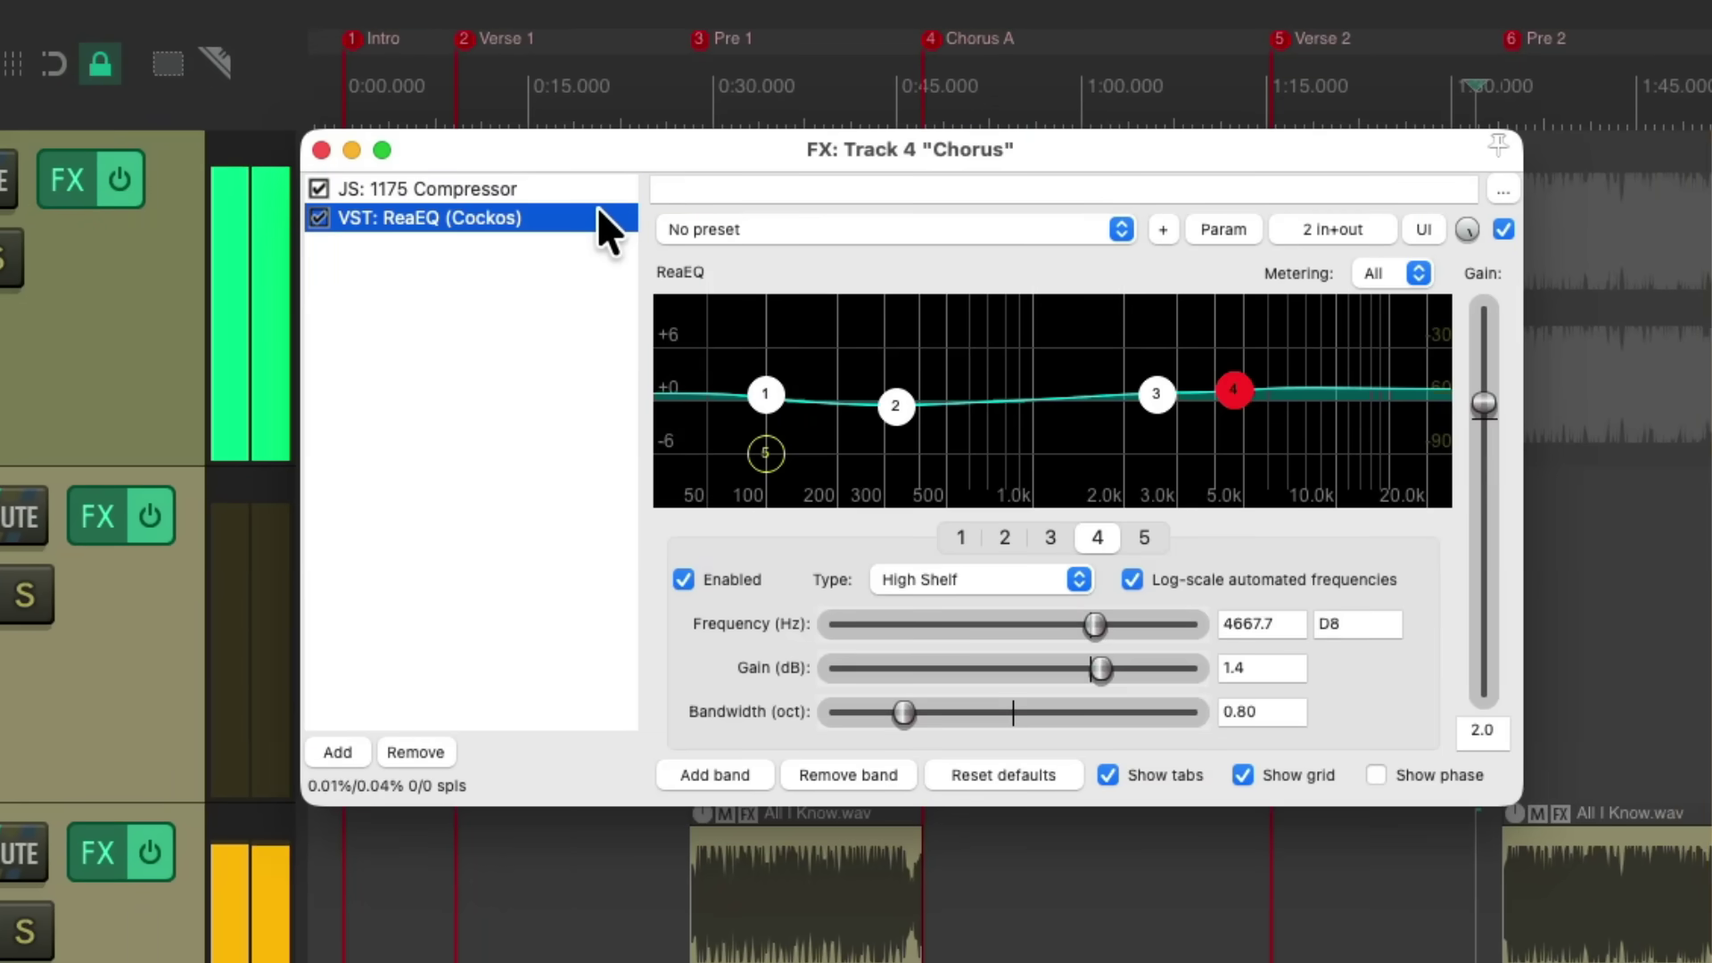
{"action": "left_click_drag", "start_coordinate": [1244, 392], "coordinate": [1229, 386]}
{"action": "left_click", "coordinate": [1158, 396]}
{"action": "left_click", "coordinate": [1237, 393]}
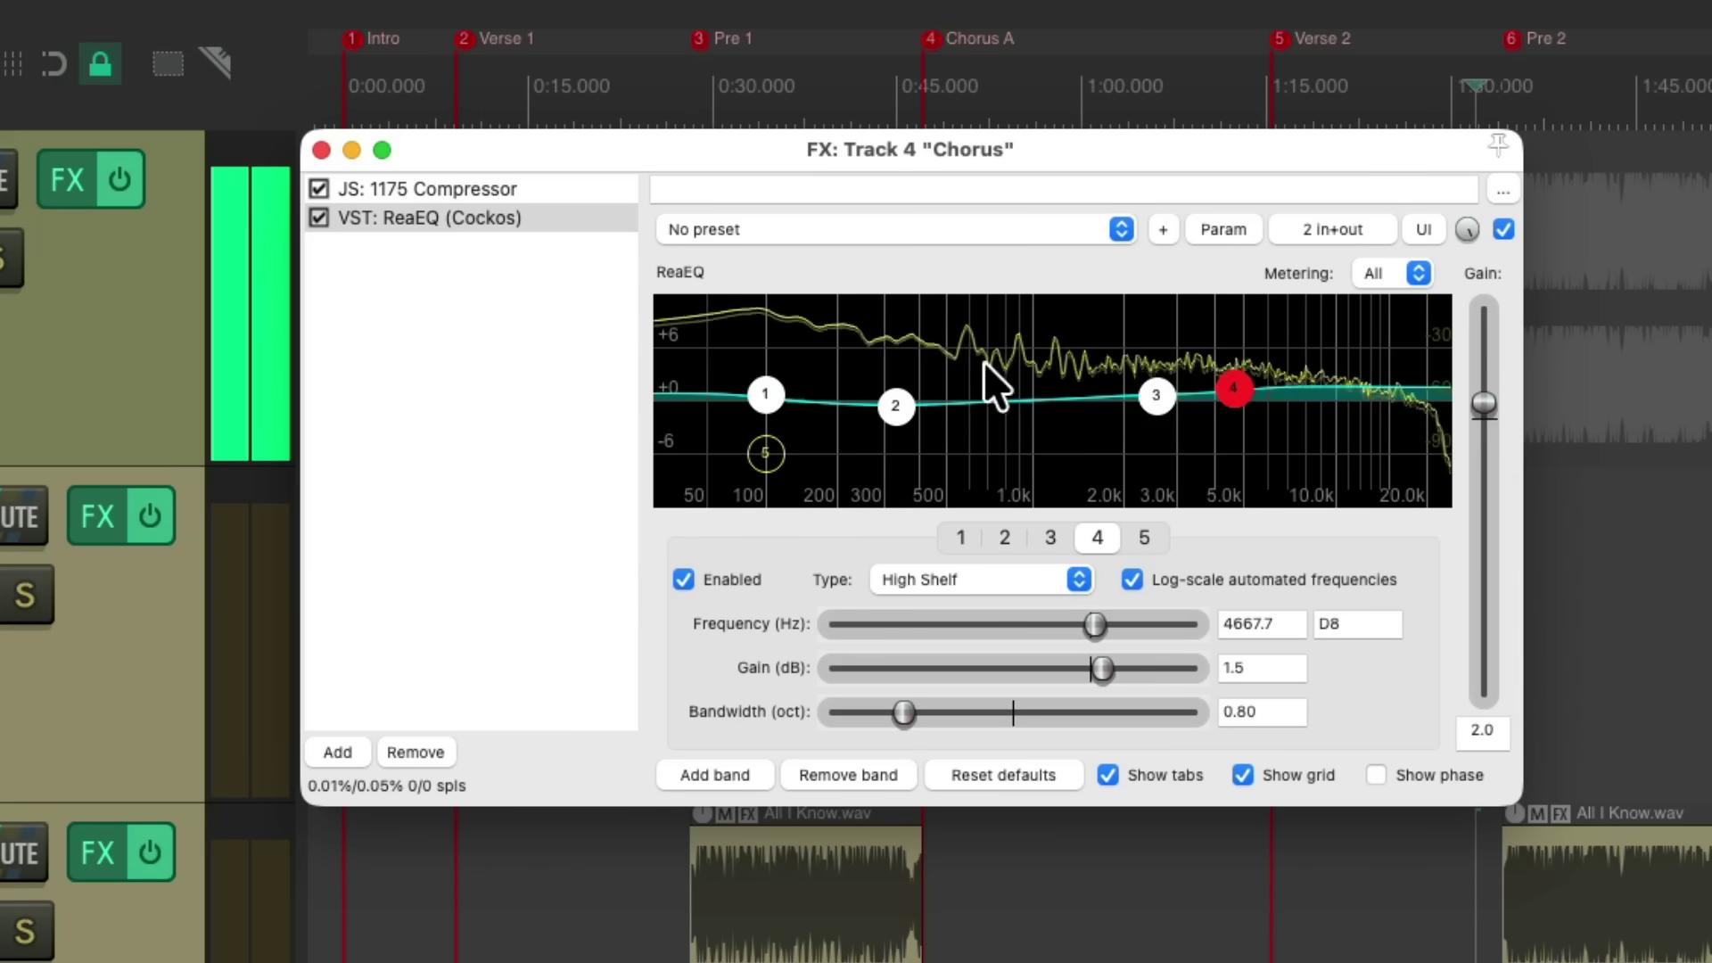
{"action": "left_click_drag", "start_coordinate": [901, 396], "coordinate": [899, 397]}
{"action": "left_click_drag", "start_coordinate": [776, 390], "coordinate": [774, 390]}
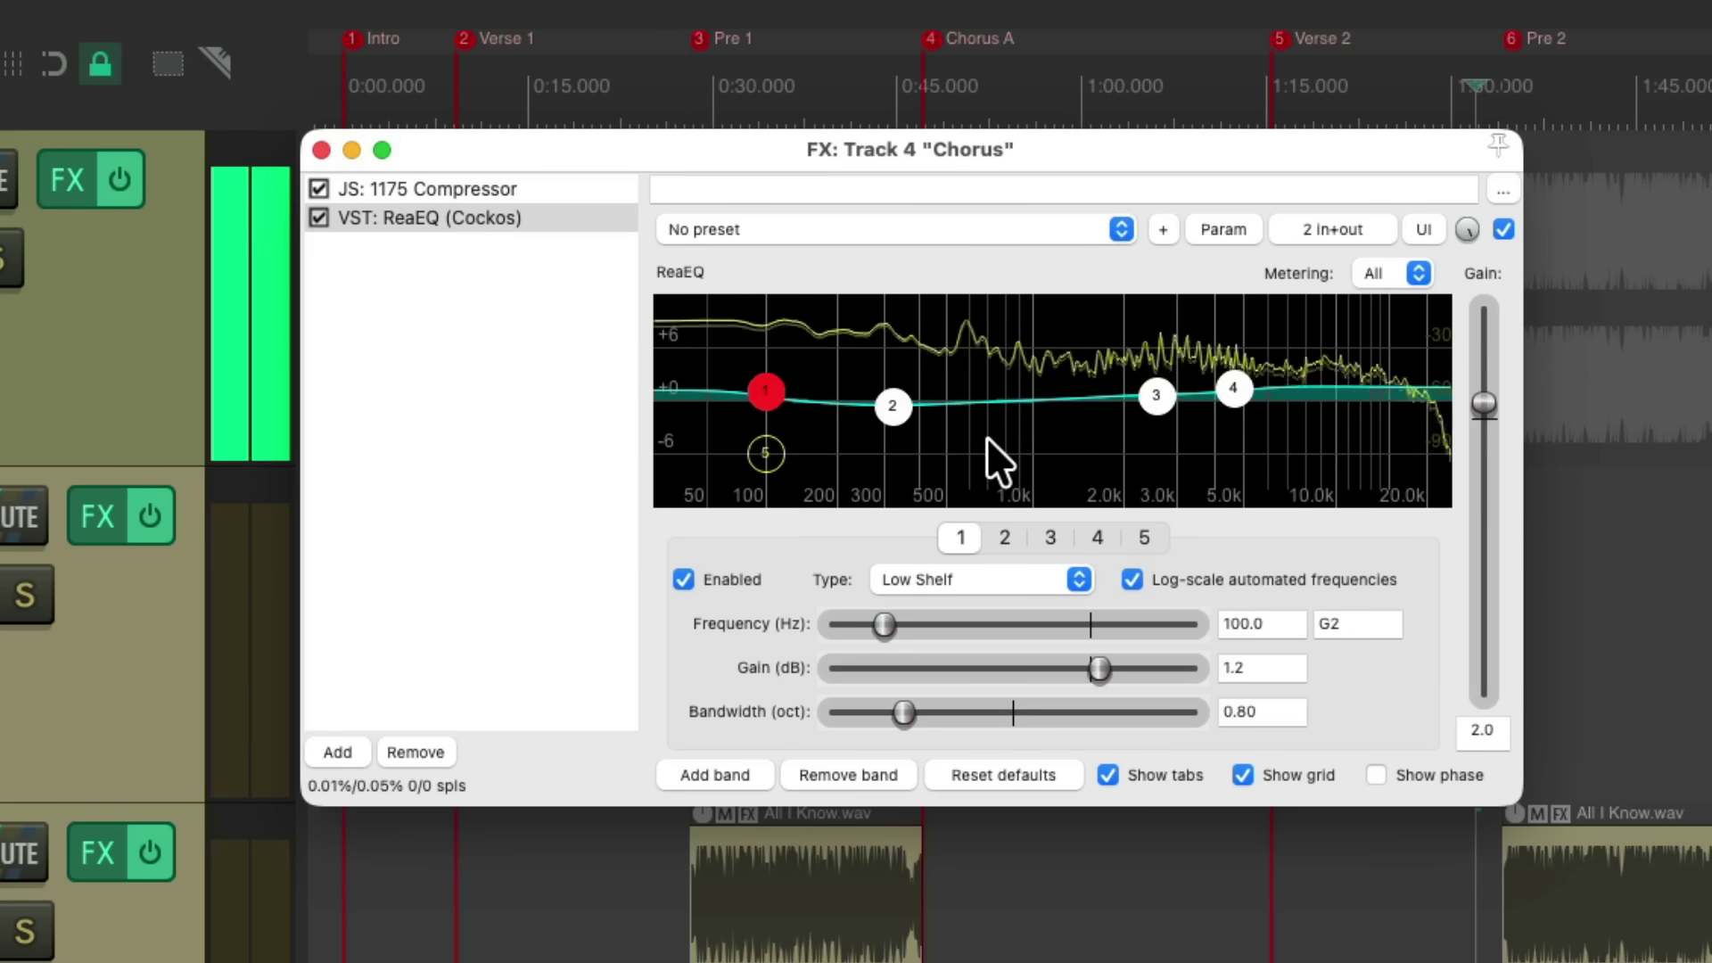
{"action": "left_click", "coordinate": [321, 150]}
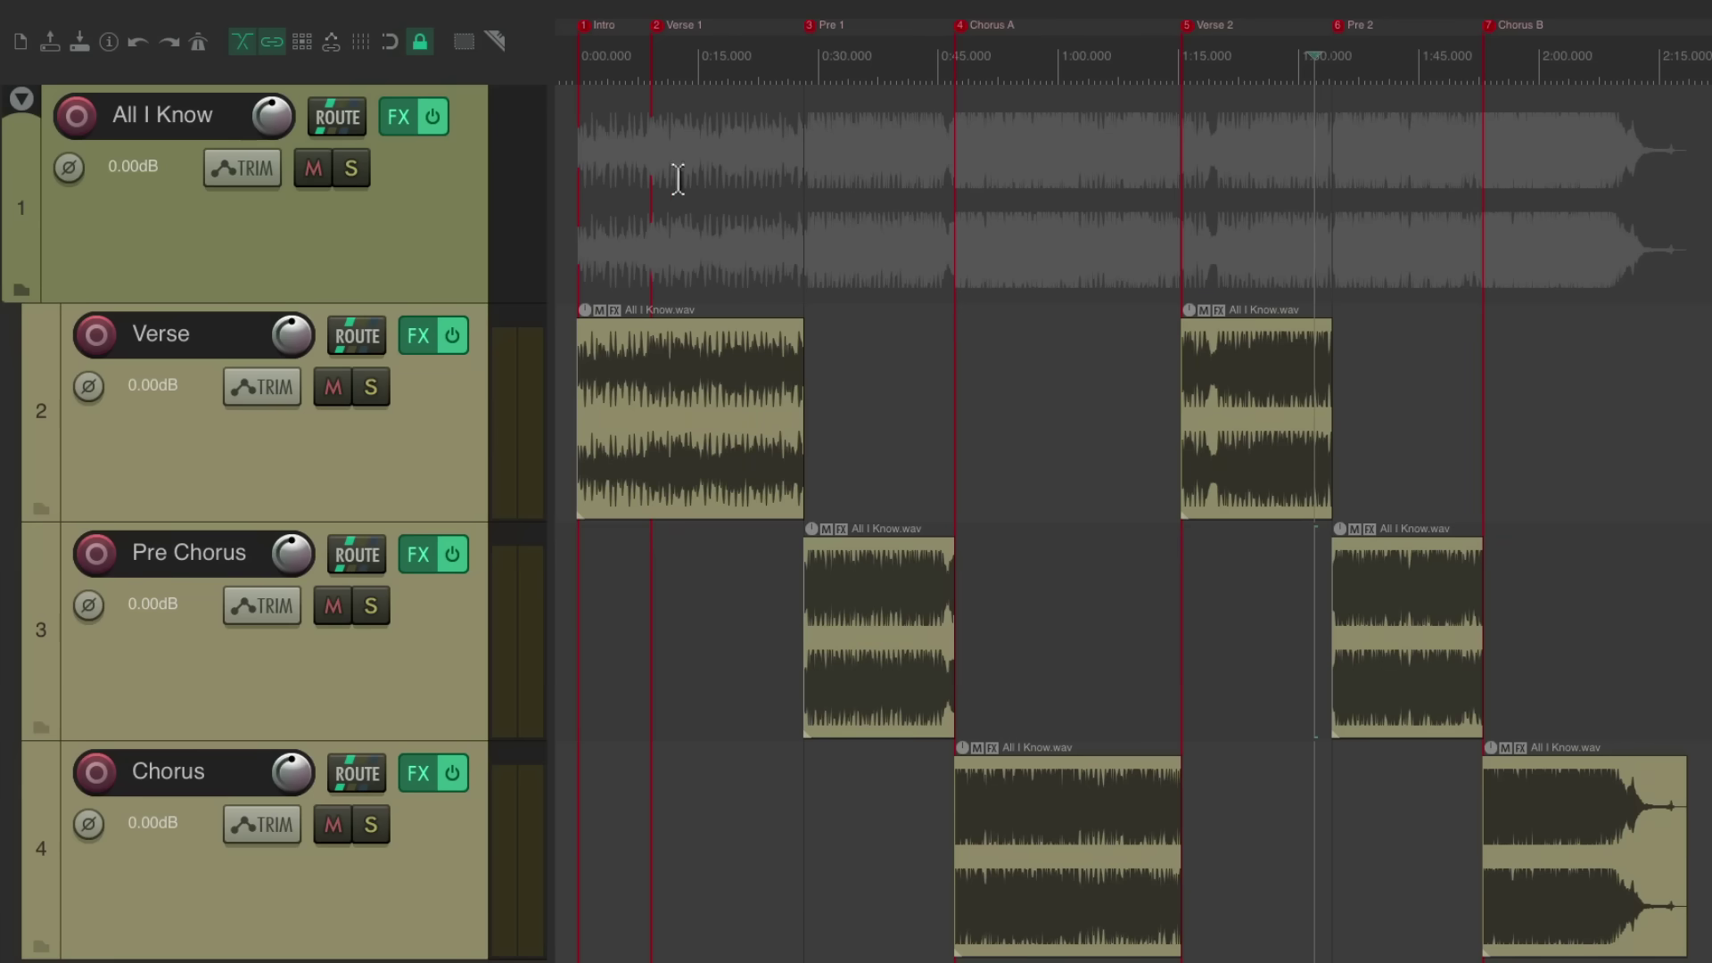
Play the song while viewing the All I Know folder's The Glue and ReaLimit settings
{"action": "left_click", "coordinate": [405, 116]}
{"action": "left_click", "coordinate": [589, 122]}
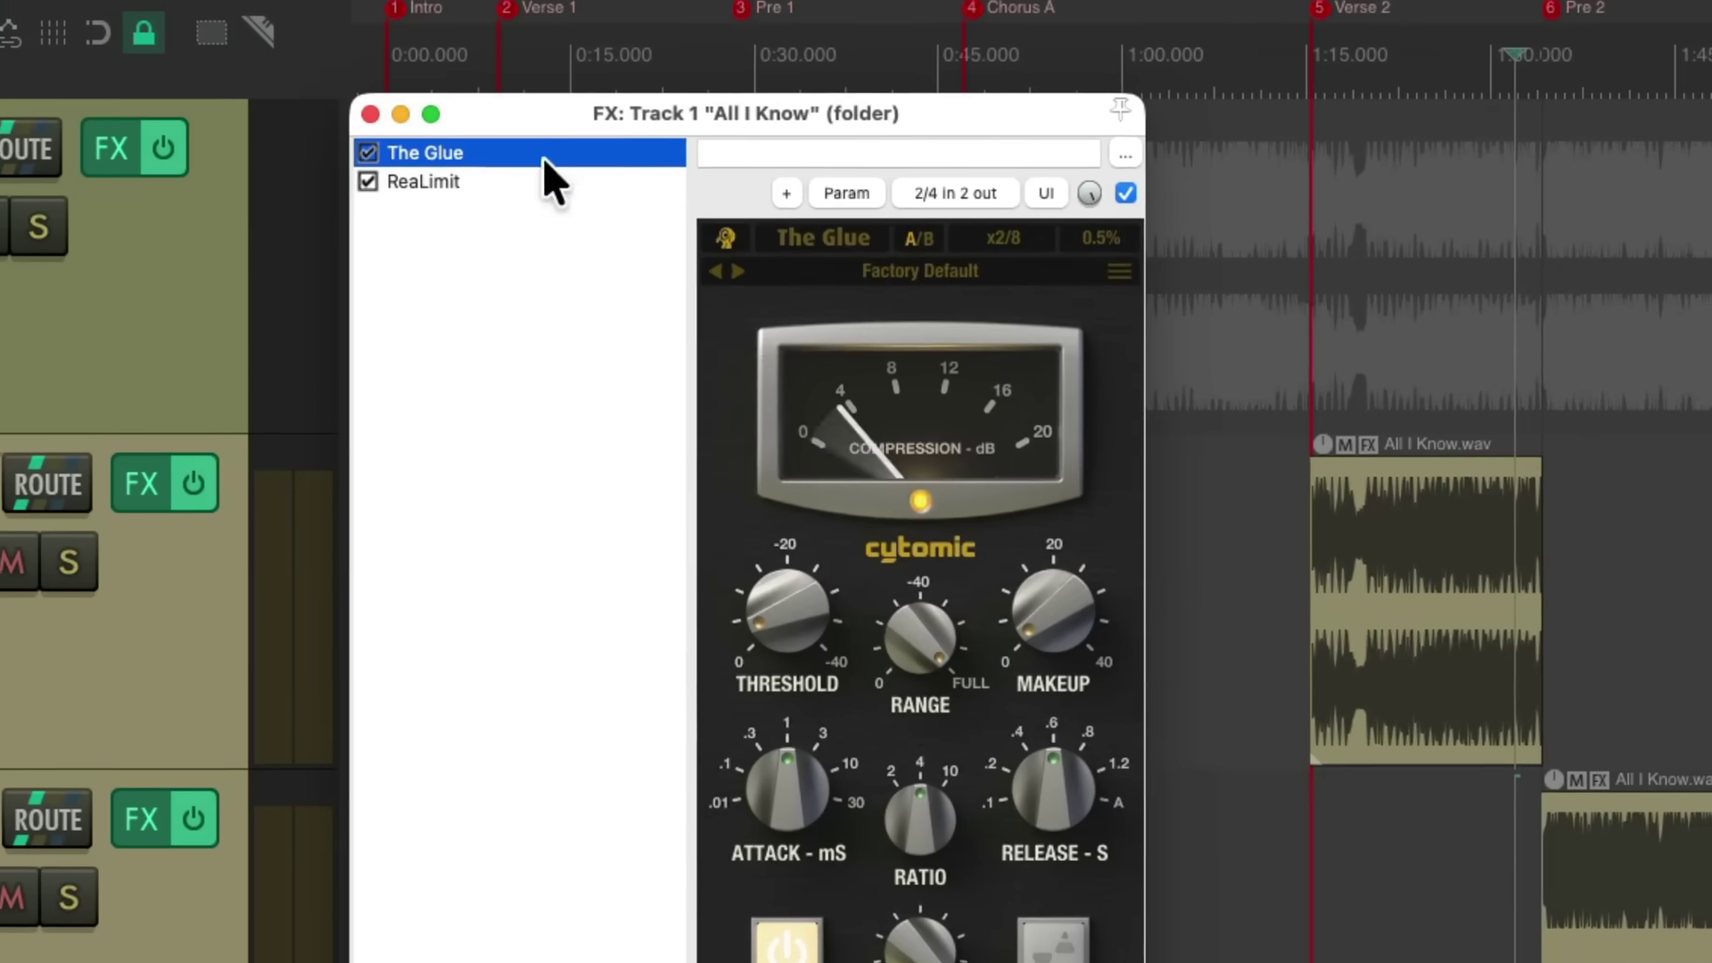
{"action": "key", "text": "space"}
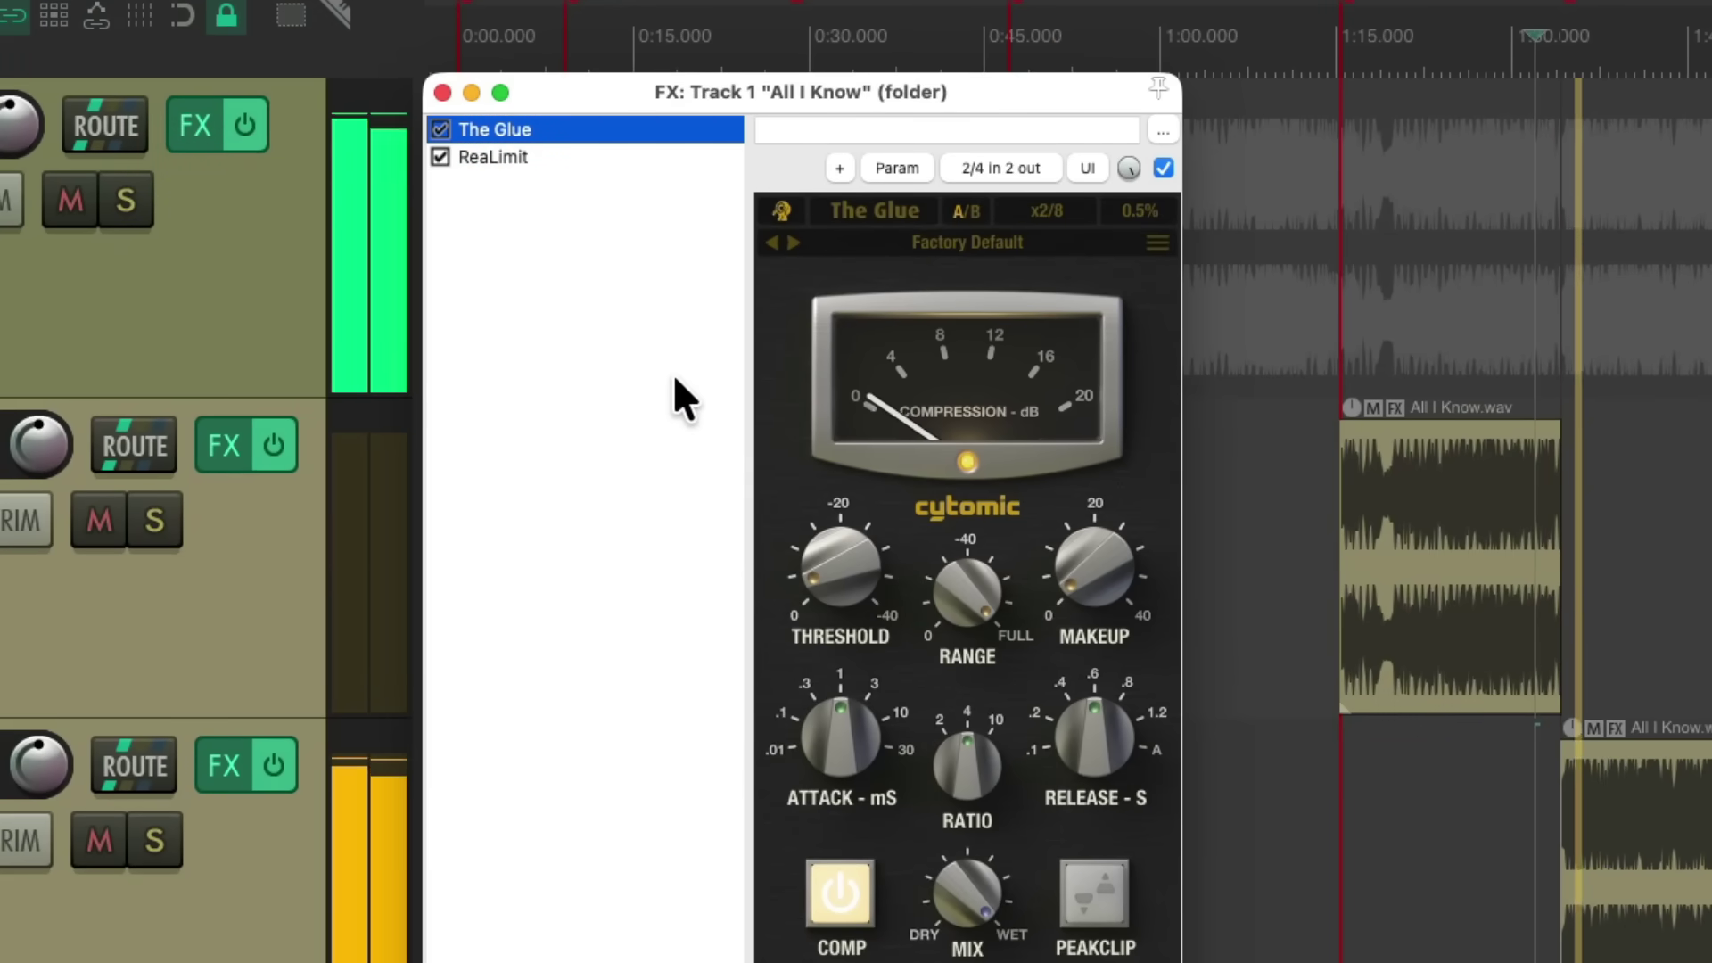
{"action": "left_click", "coordinate": [613, 155]}
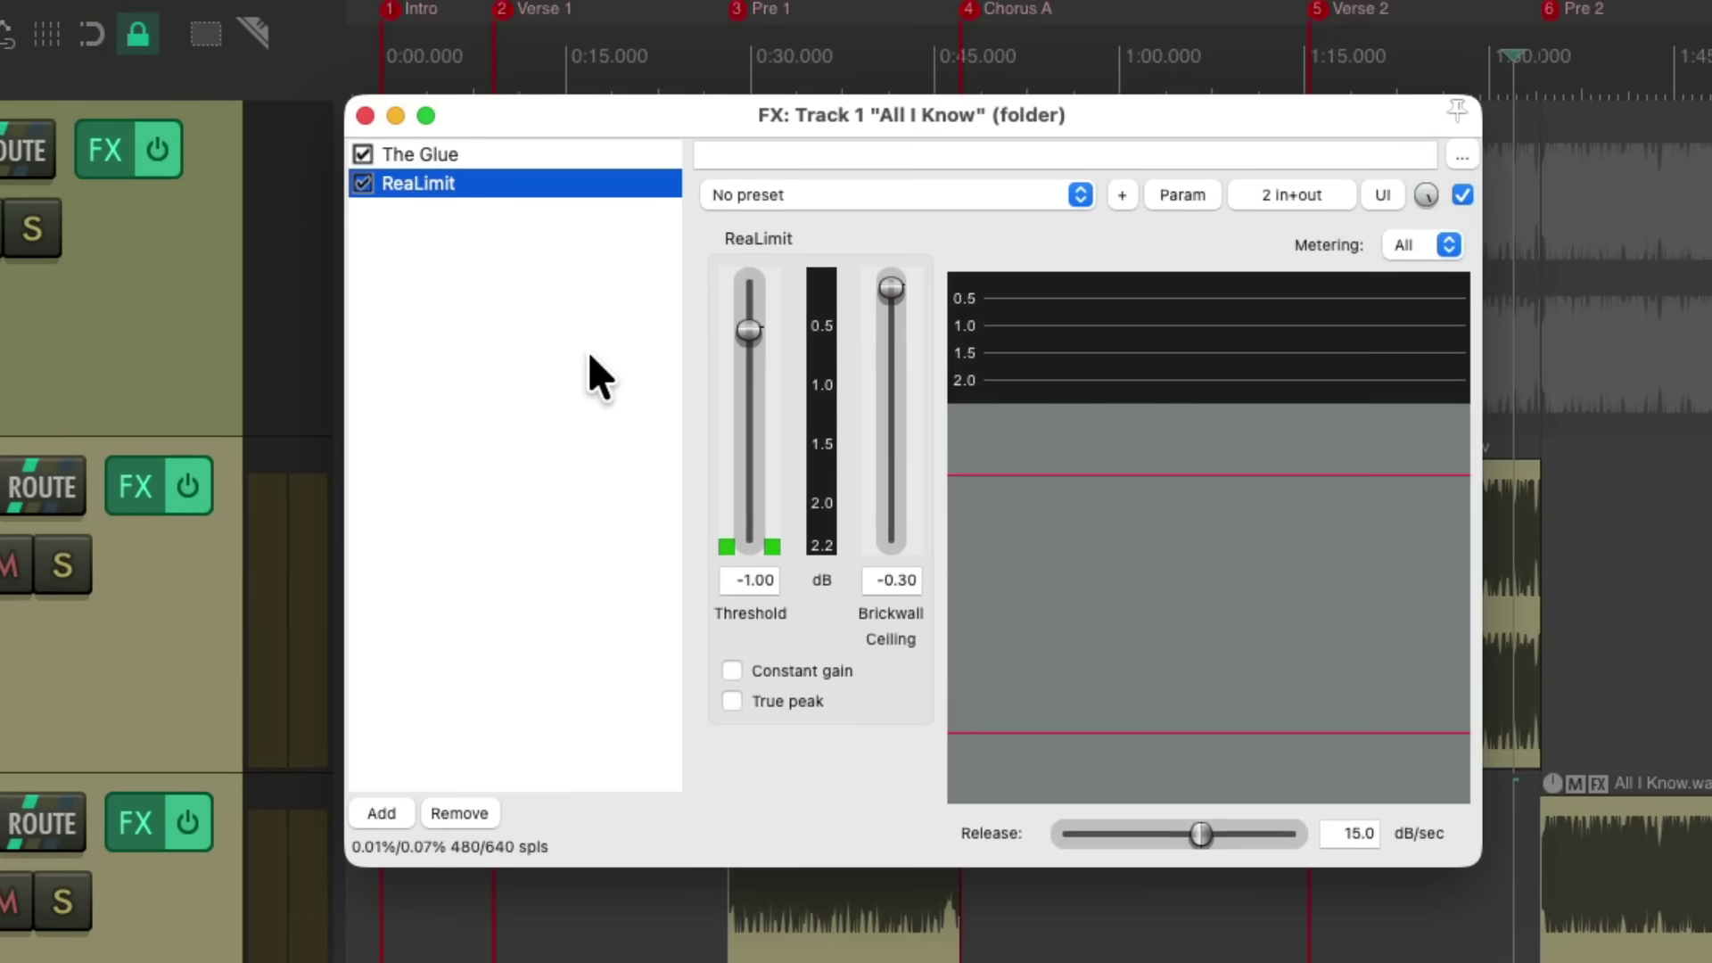
{"action": "key", "text": "space"}
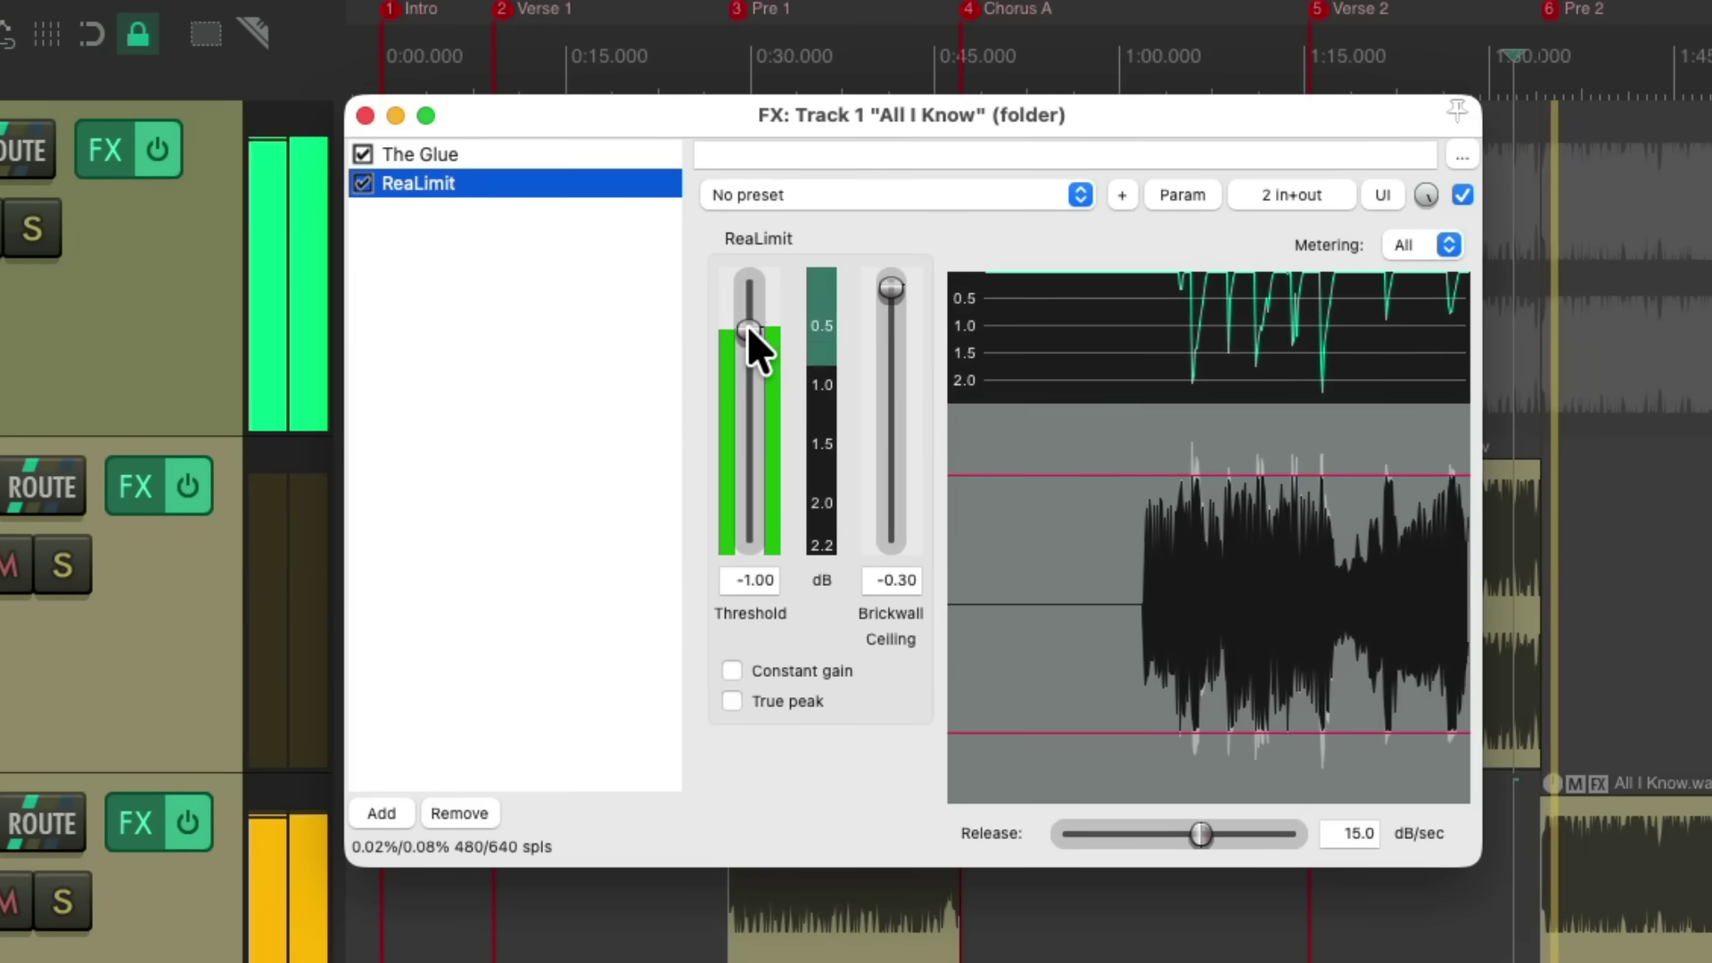
Try ReaLimit thresholds down to -4.00, reset to -1.00, and compare with it bypassed
{"action": "left_click_drag", "start_coordinate": [747, 324], "coordinate": [748, 340]}
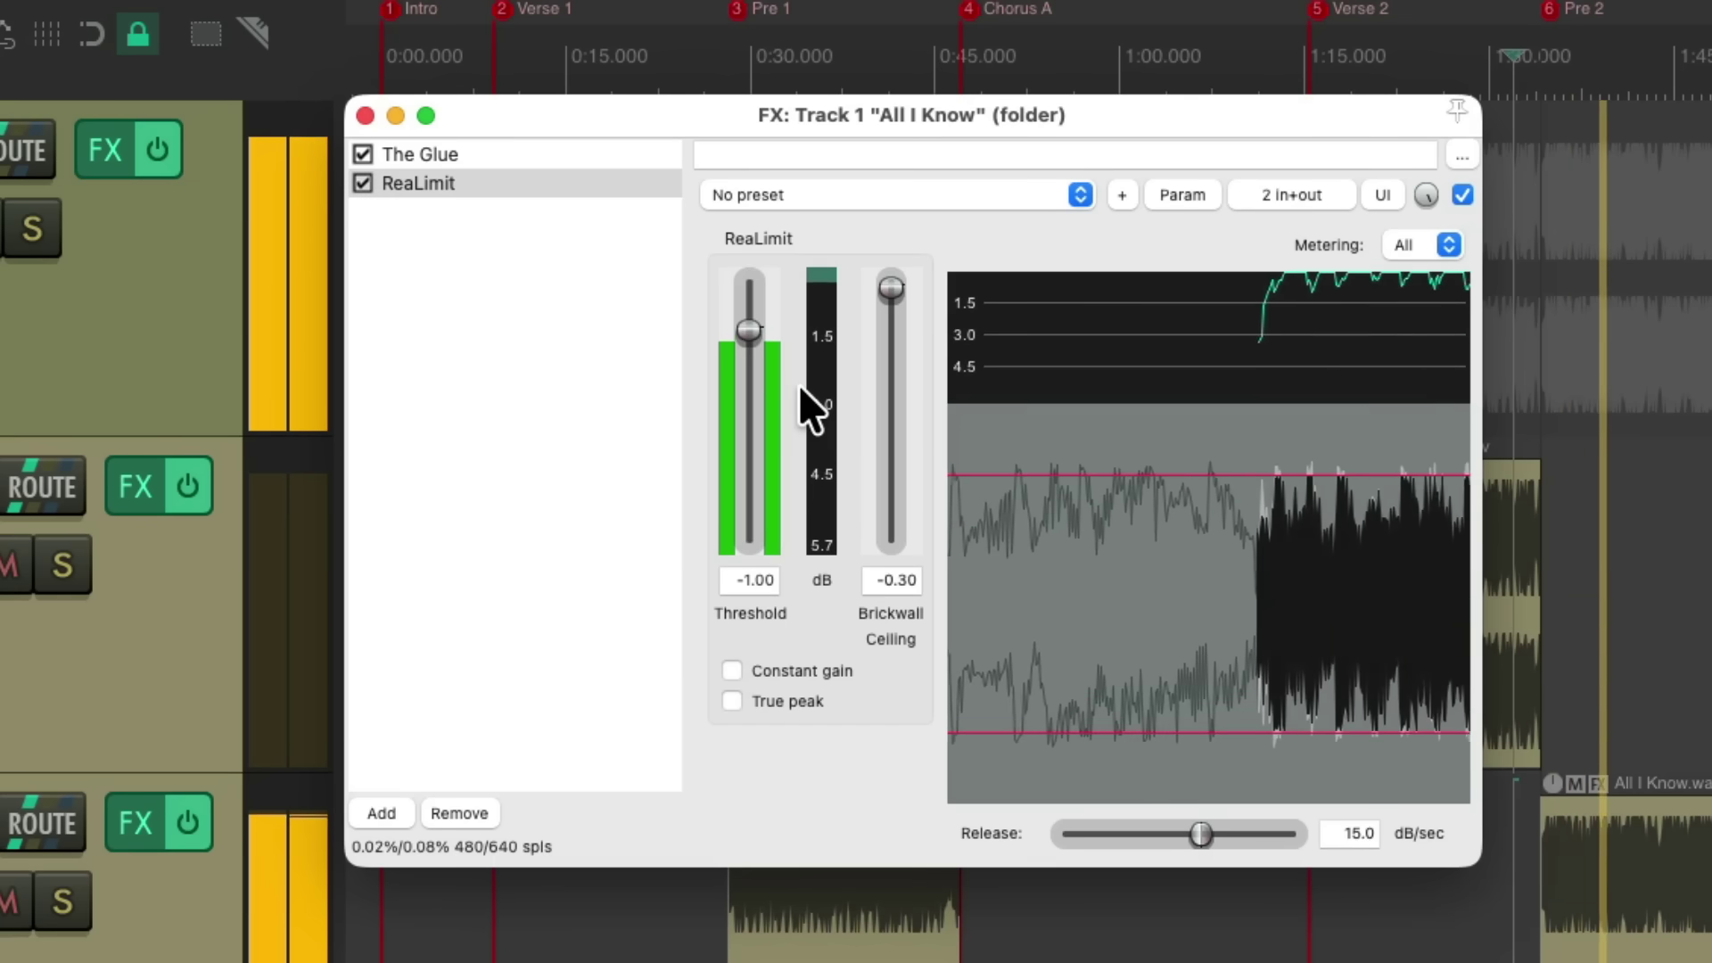
{"action": "left_click_drag", "start_coordinate": [747, 334], "coordinate": [748, 344]}
{"action": "double_click", "coordinate": [747, 342]}
{"action": "left_click", "coordinate": [362, 183]}
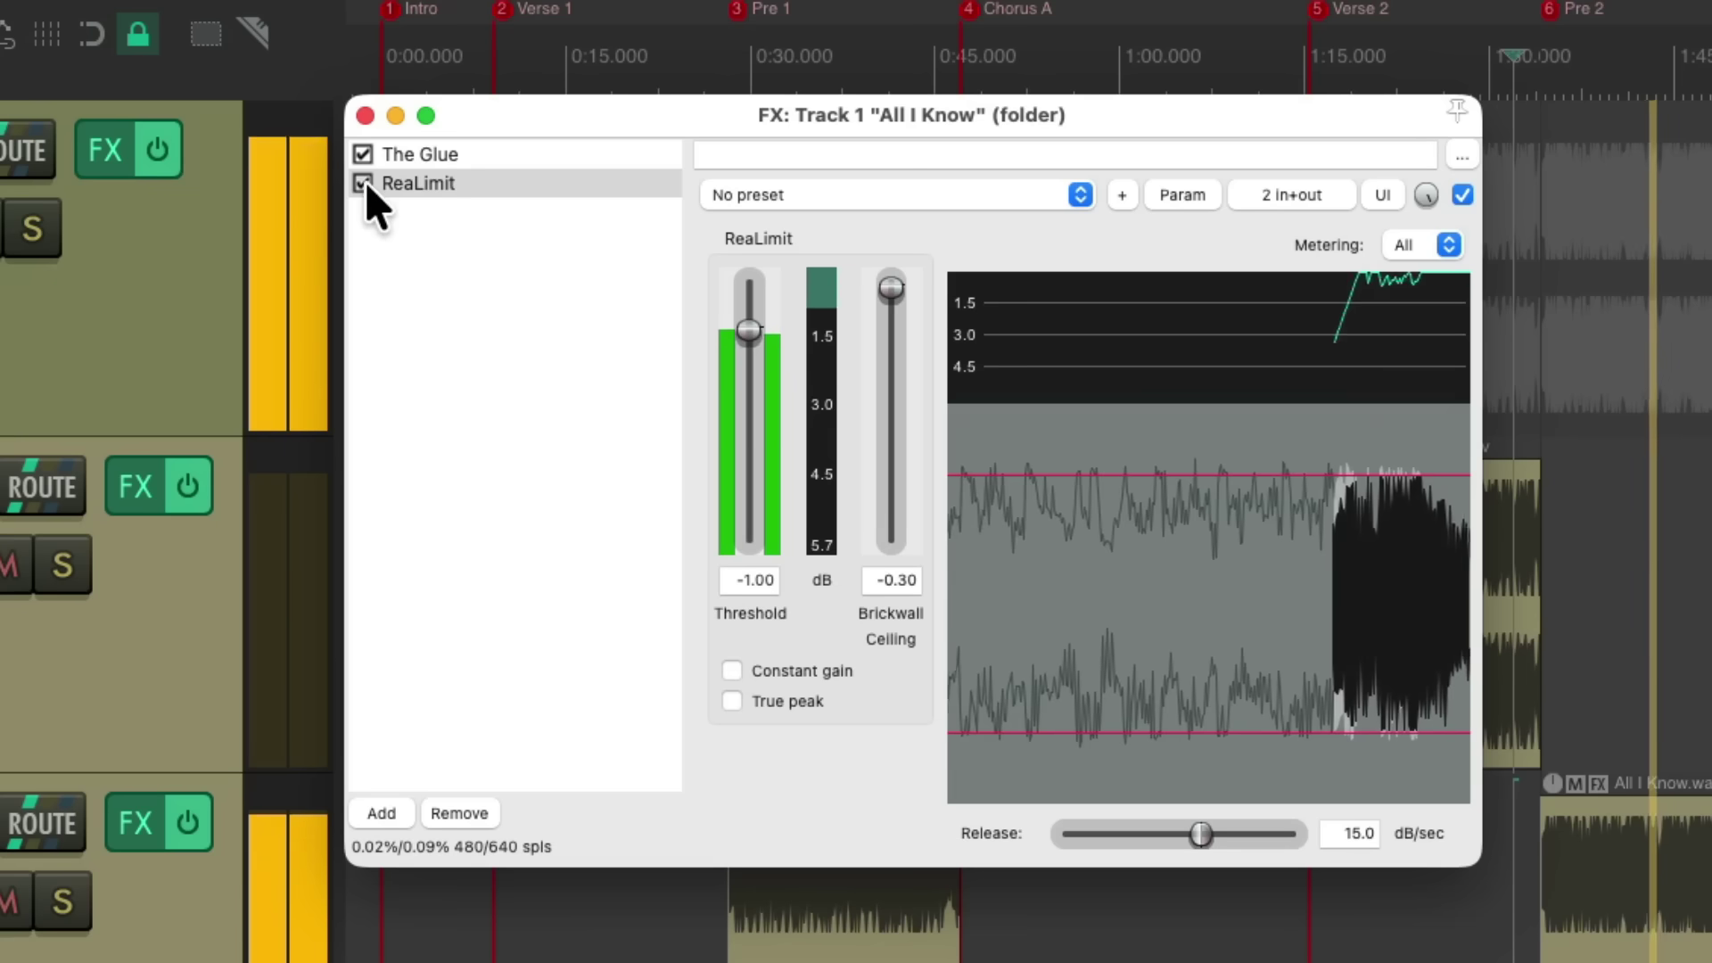
{"action": "left_click", "coordinate": [362, 182]}
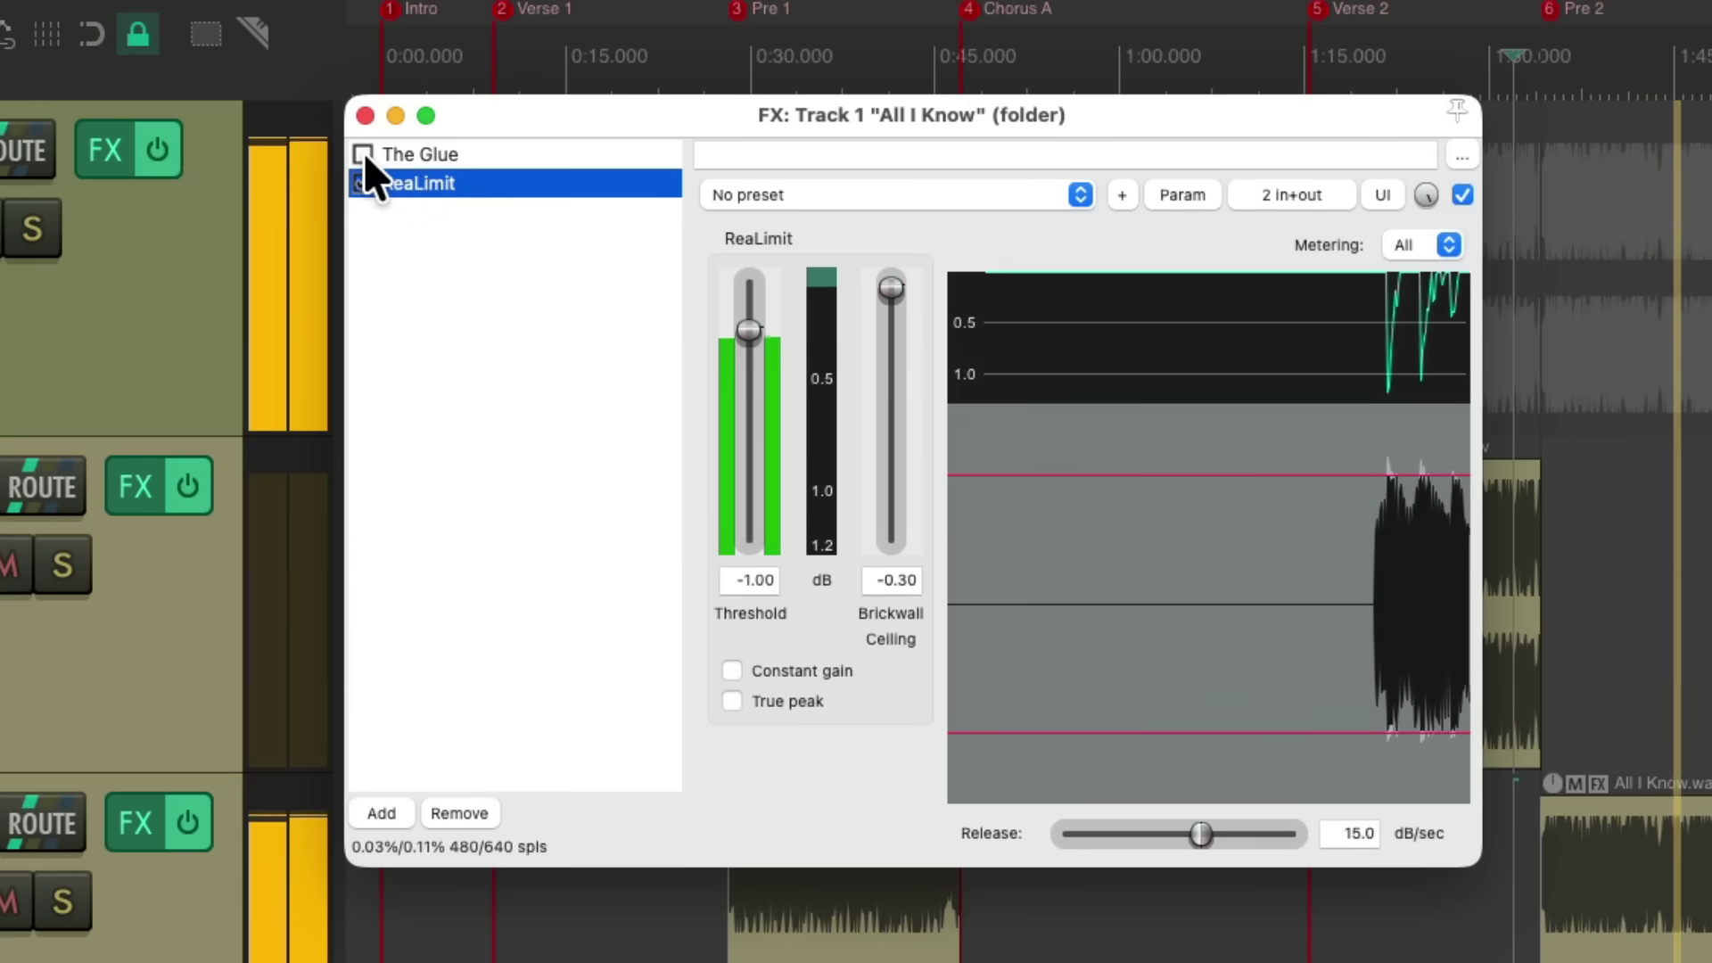
{"action": "left_click", "coordinate": [412, 153]}
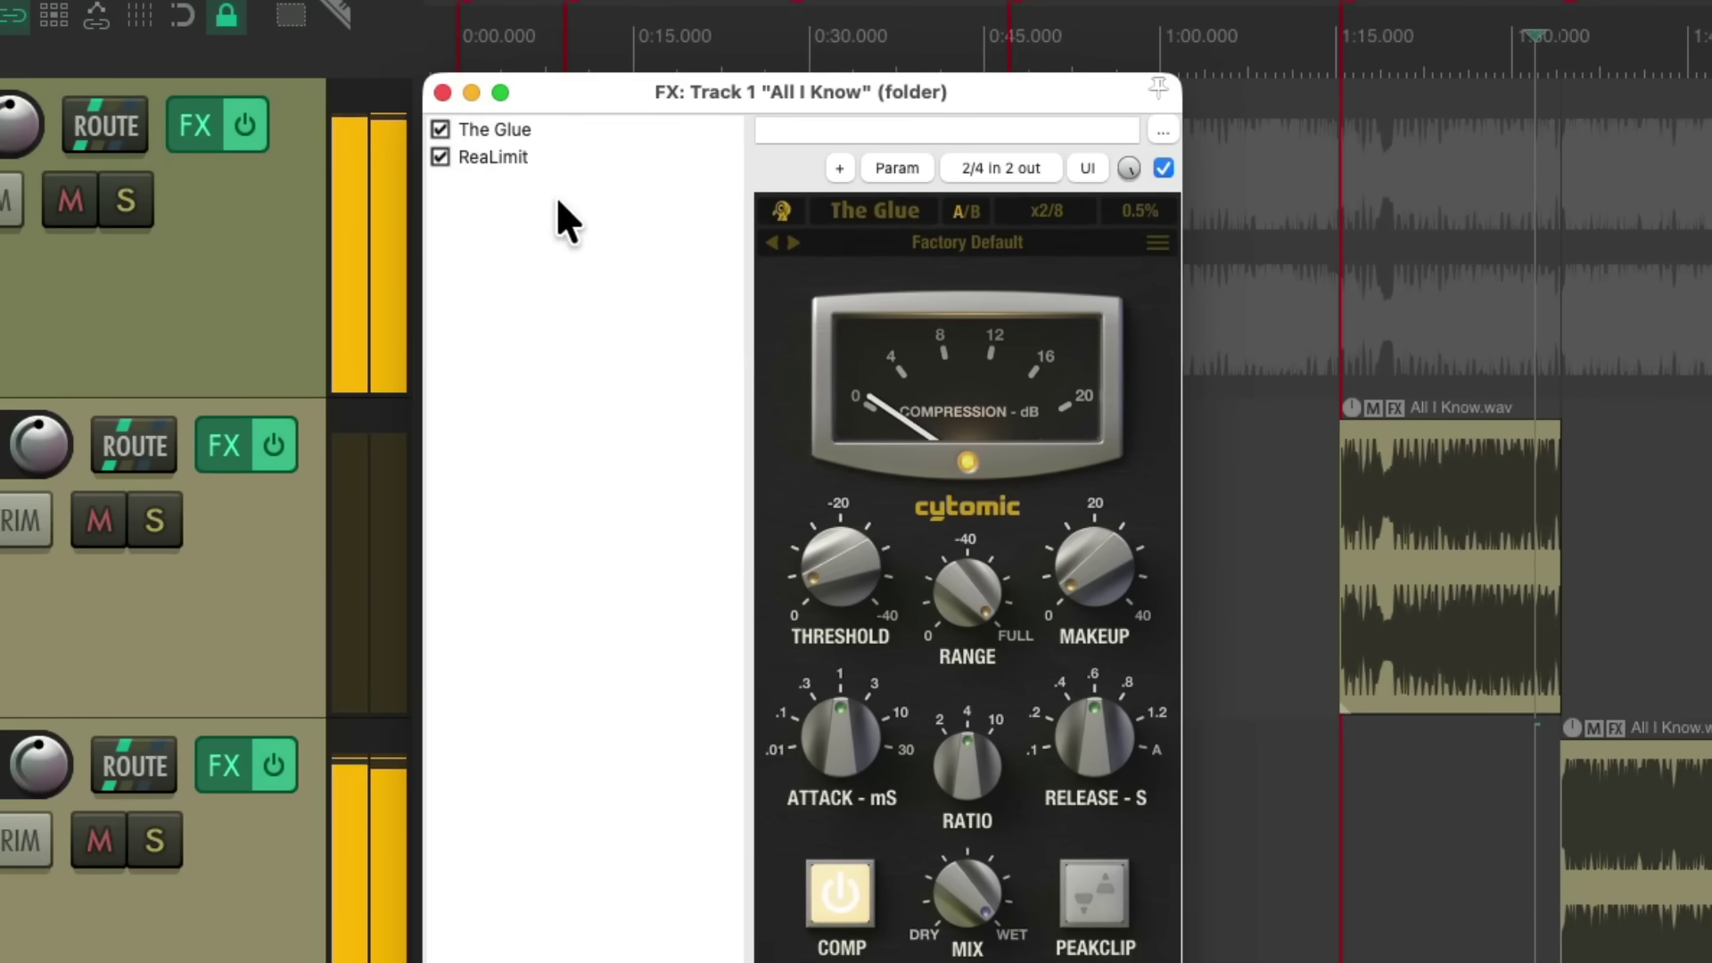
In the Chorus FX chain, lower ReaEQ's 100 Hz low shelf to +1.0 dB, keeping 2.0 output gain
{"action": "left_click", "coordinate": [442, 92]}
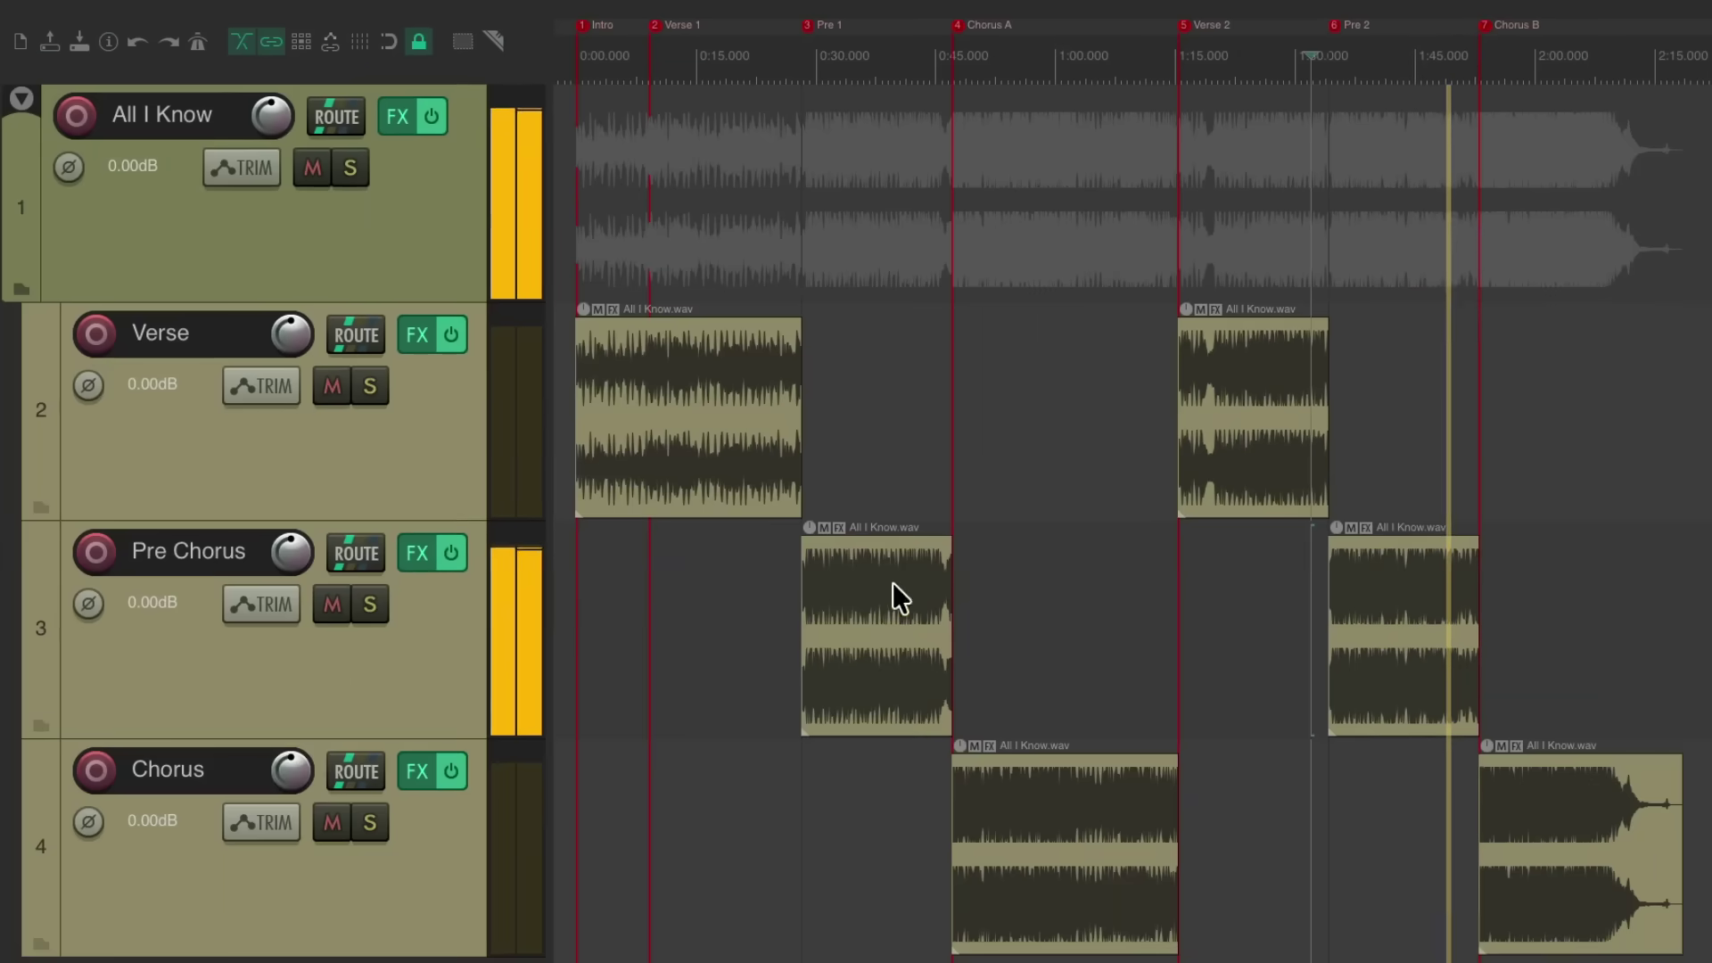
{"action": "left_click", "coordinate": [419, 772]}
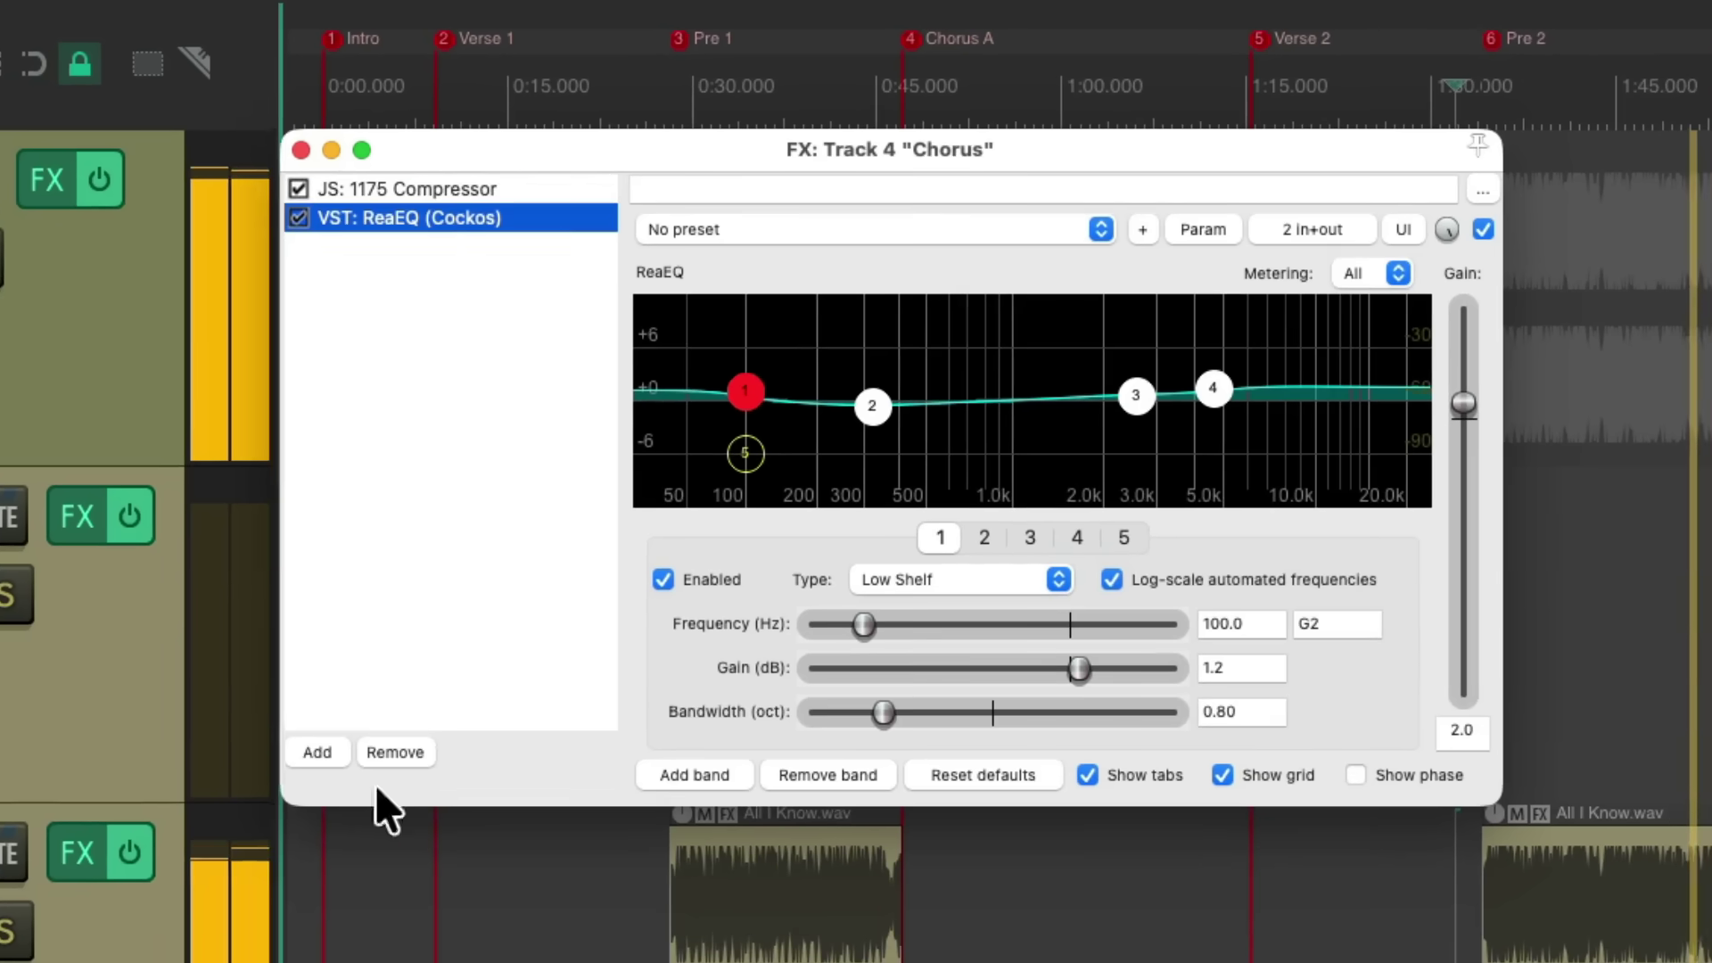
{"action": "left_click", "coordinate": [518, 190]}
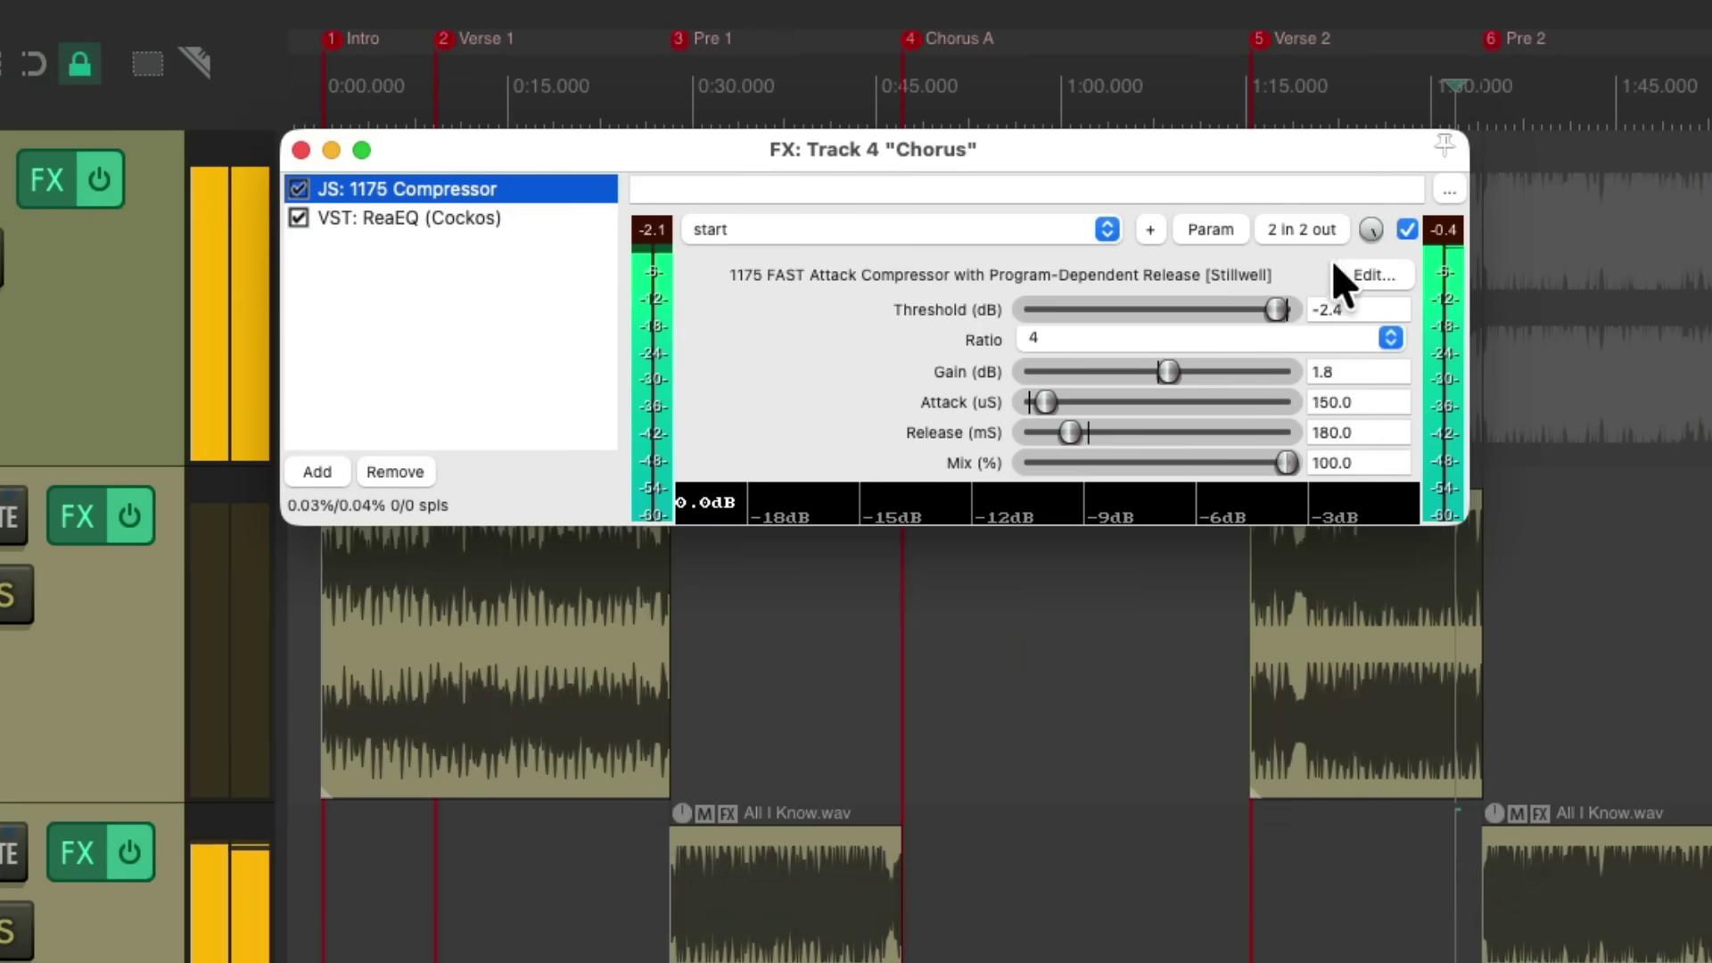
{"action": "left_click", "coordinate": [569, 218]}
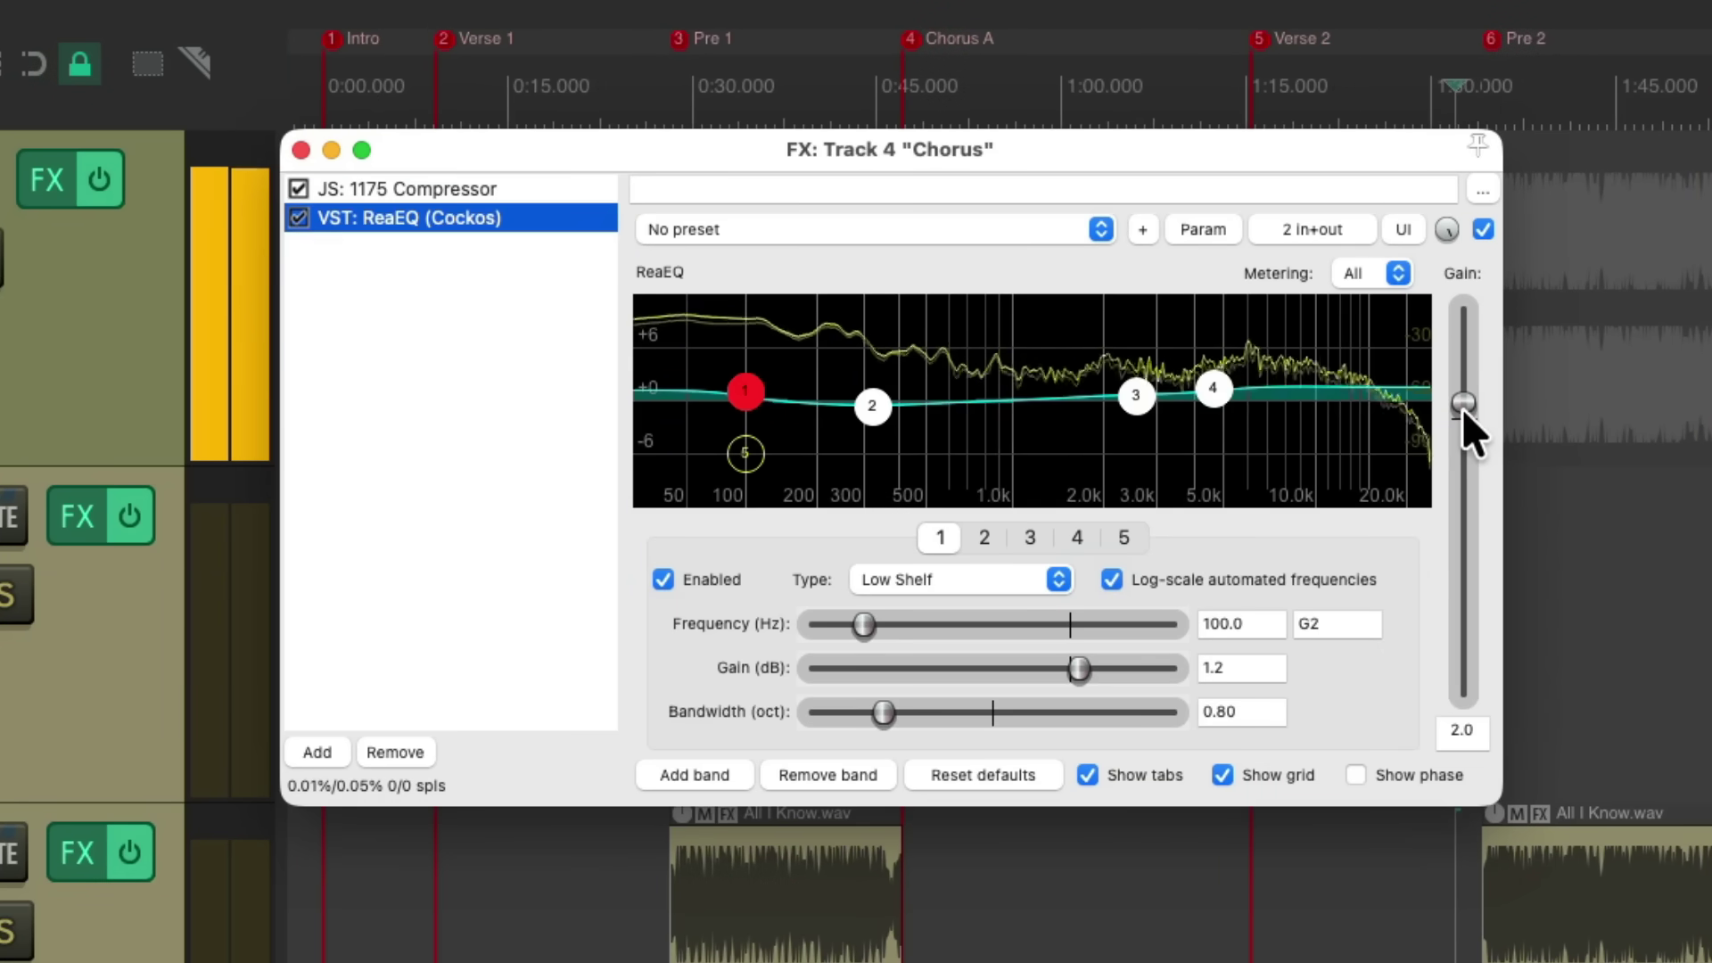
{"action": "left_click_drag", "start_coordinate": [1463, 408], "coordinate": [1448, 446]}
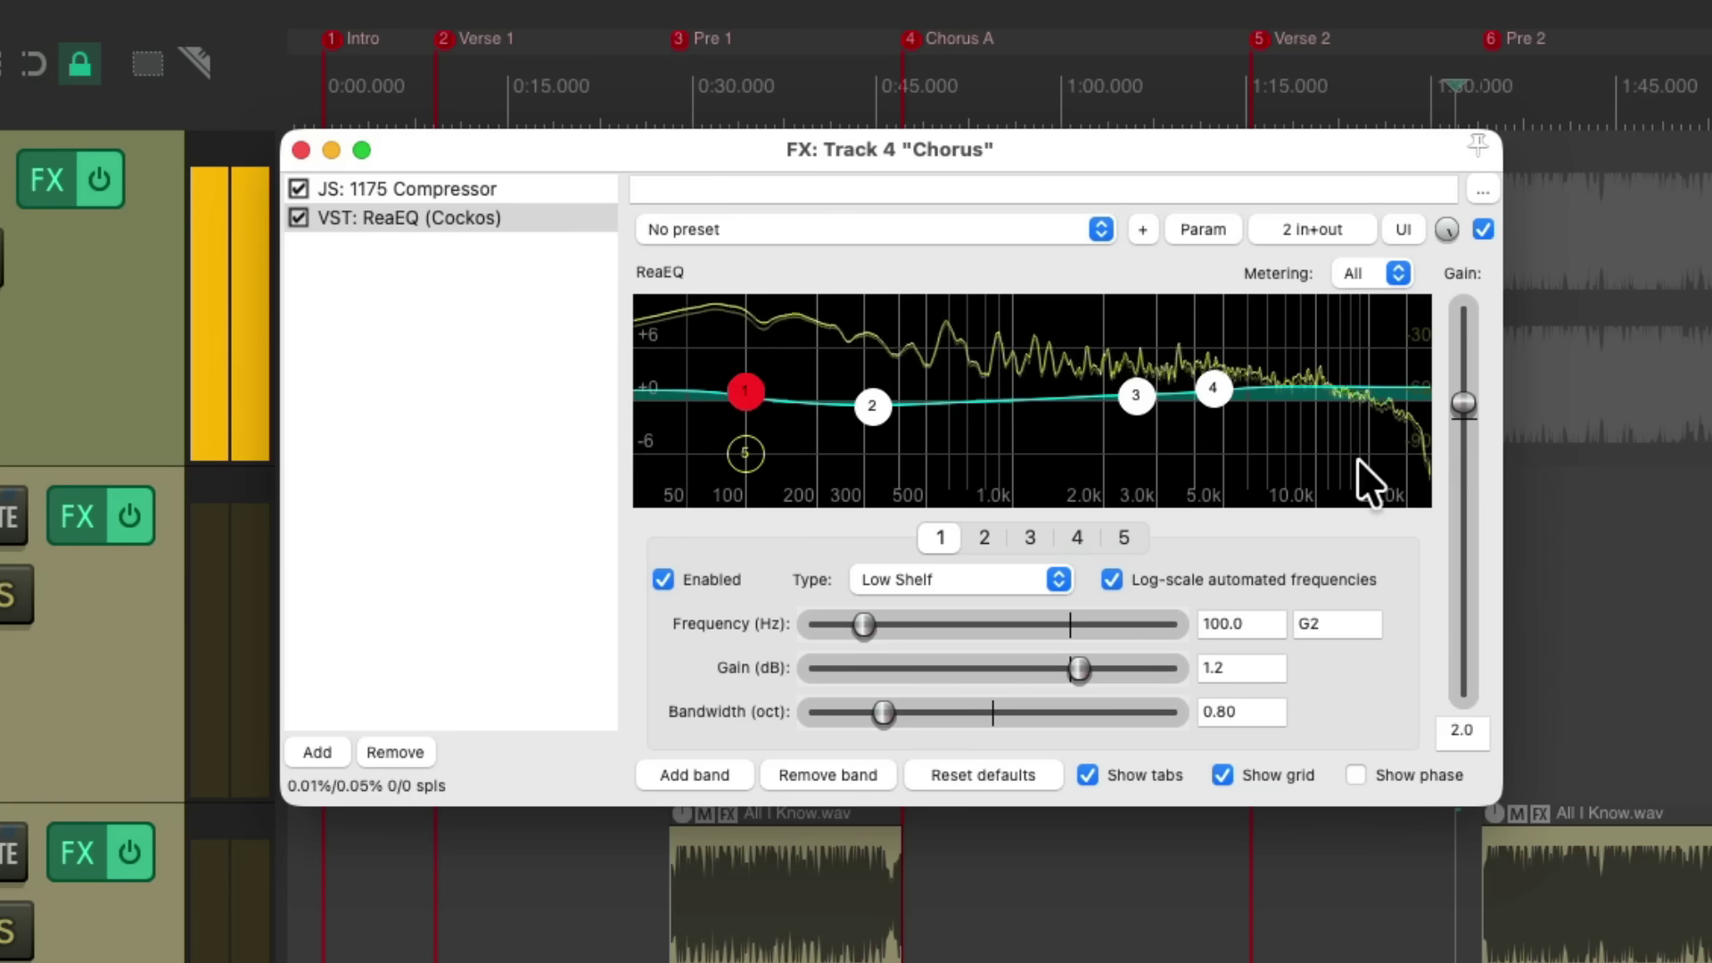
{"action": "left_click", "coordinate": [1217, 391]}
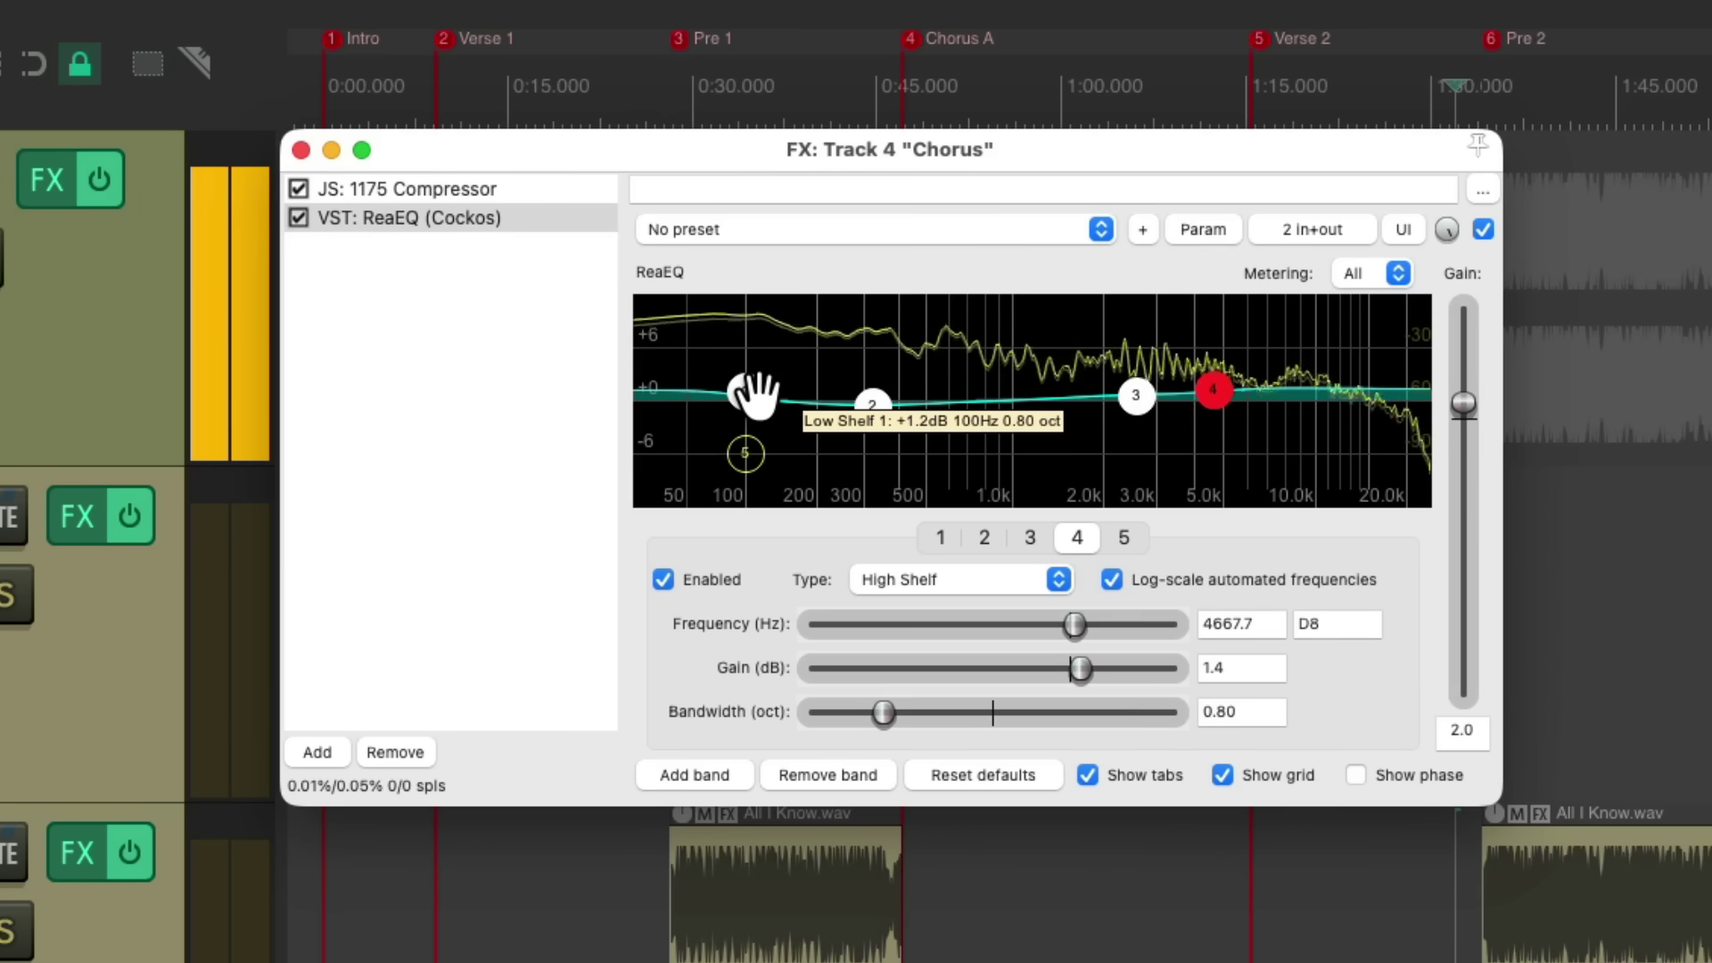
{"action": "left_click_drag", "start_coordinate": [754, 393], "coordinate": [755, 392]}
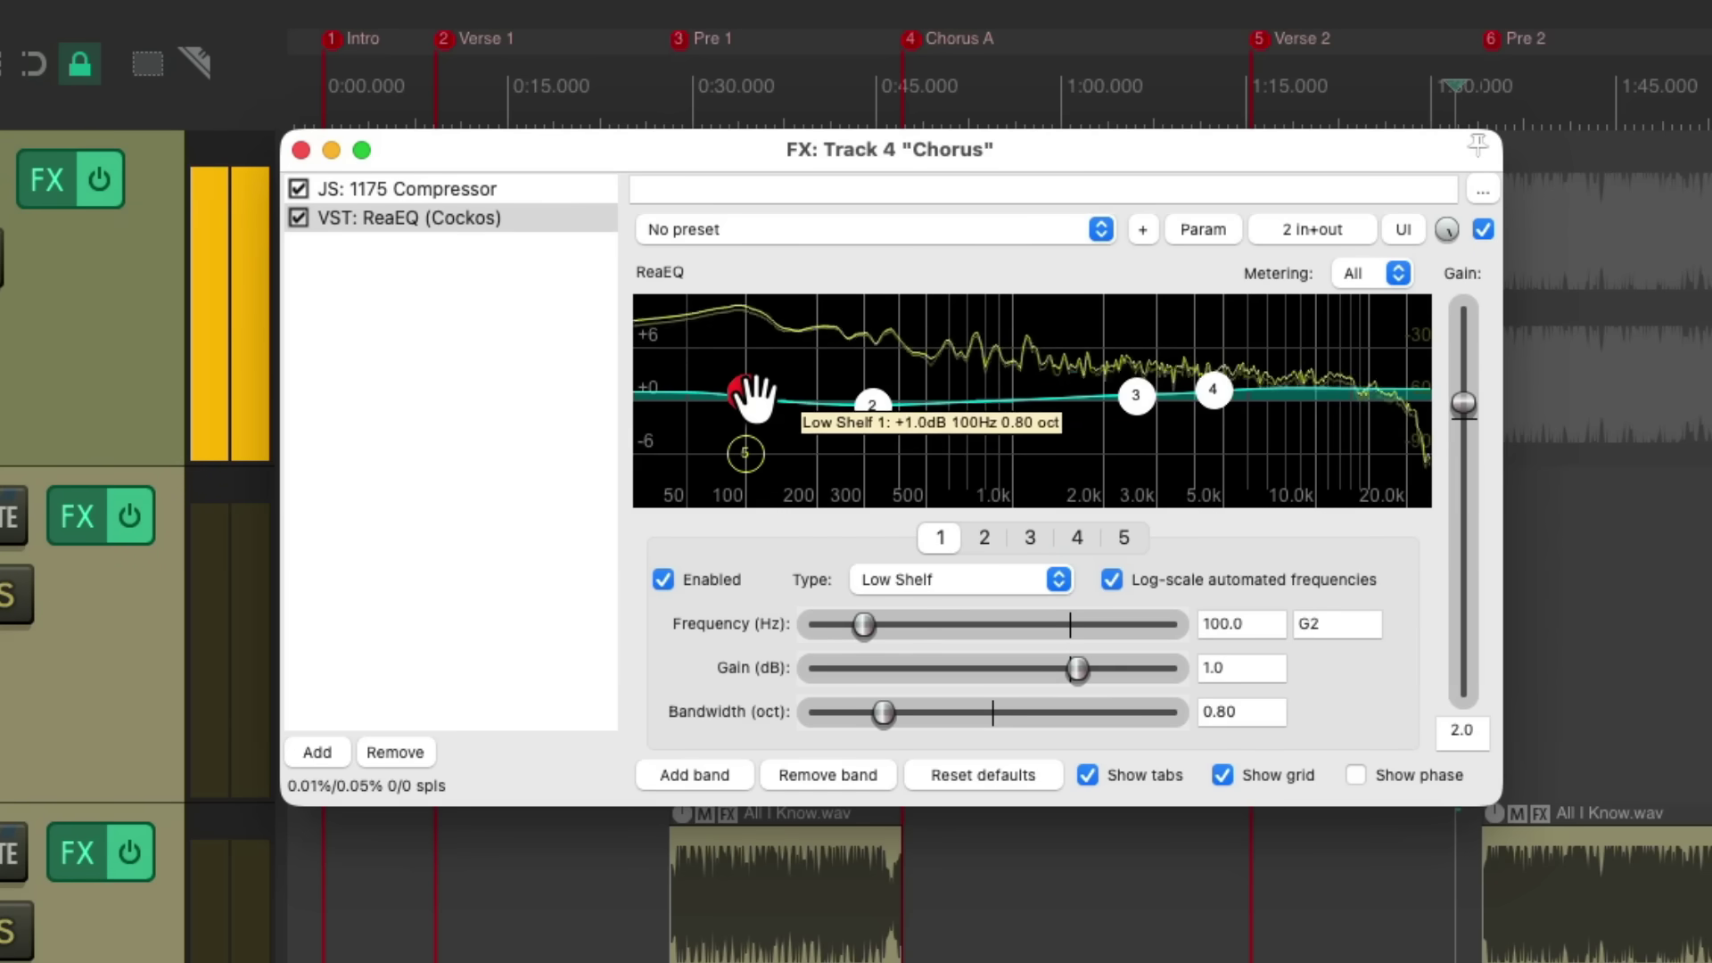
{"action": "left_click", "coordinate": [865, 406]}
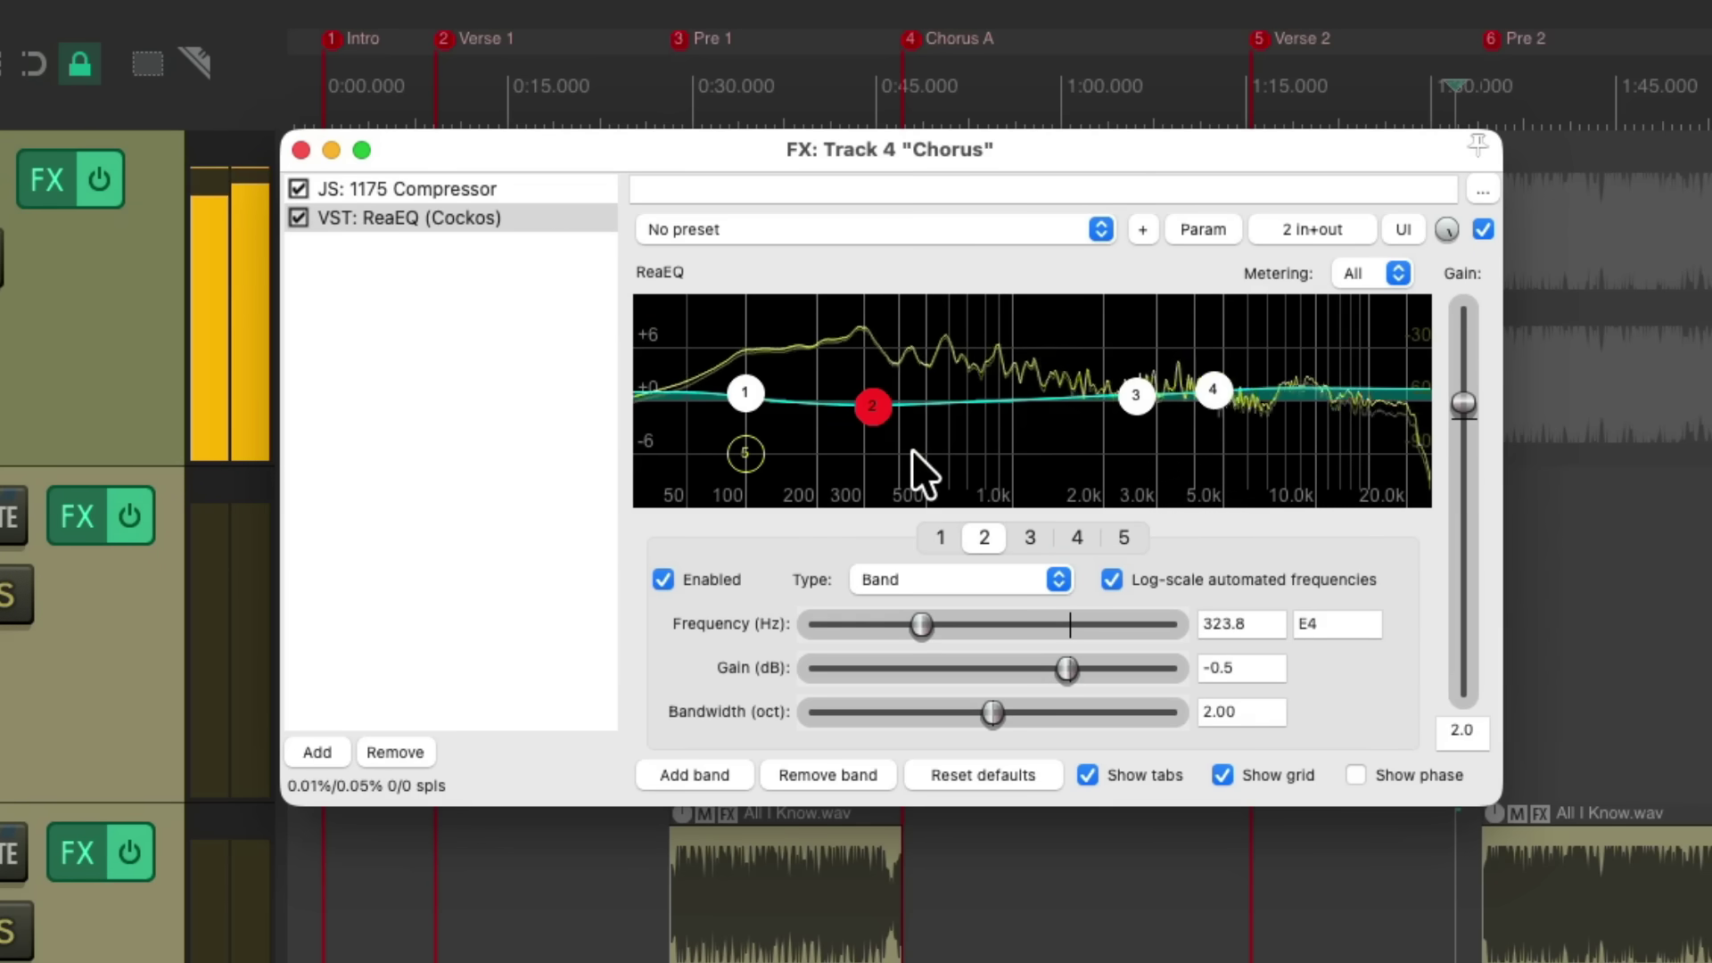
{"action": "left_click", "coordinate": [302, 150]}
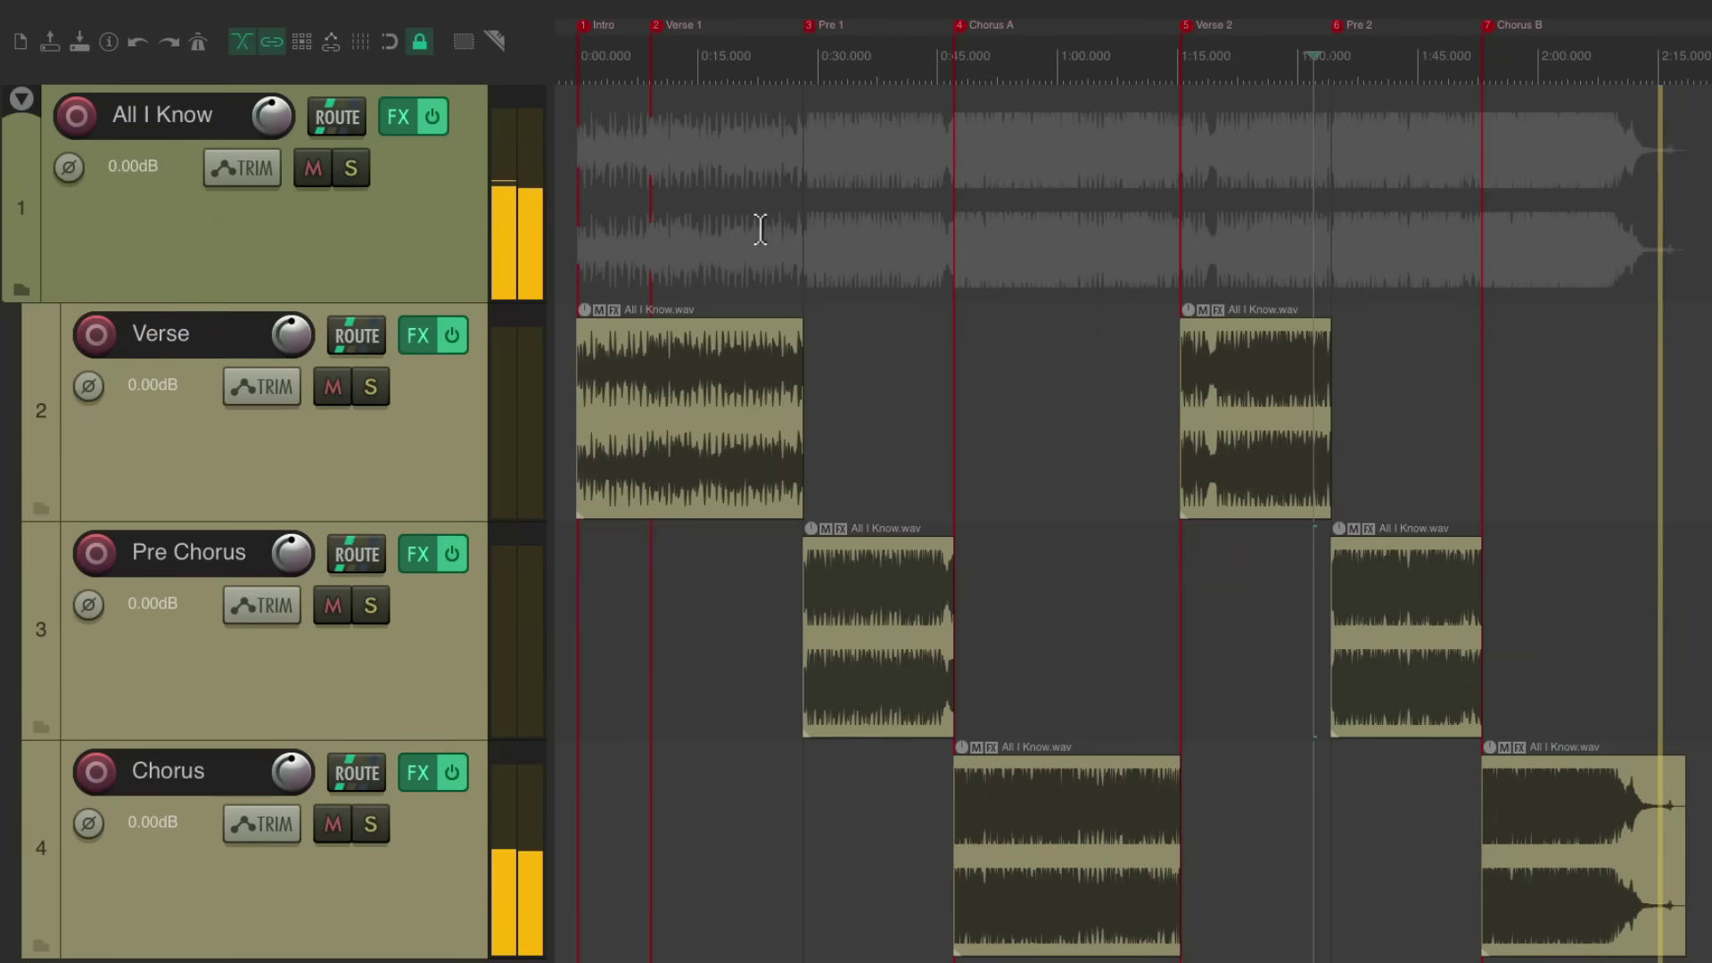